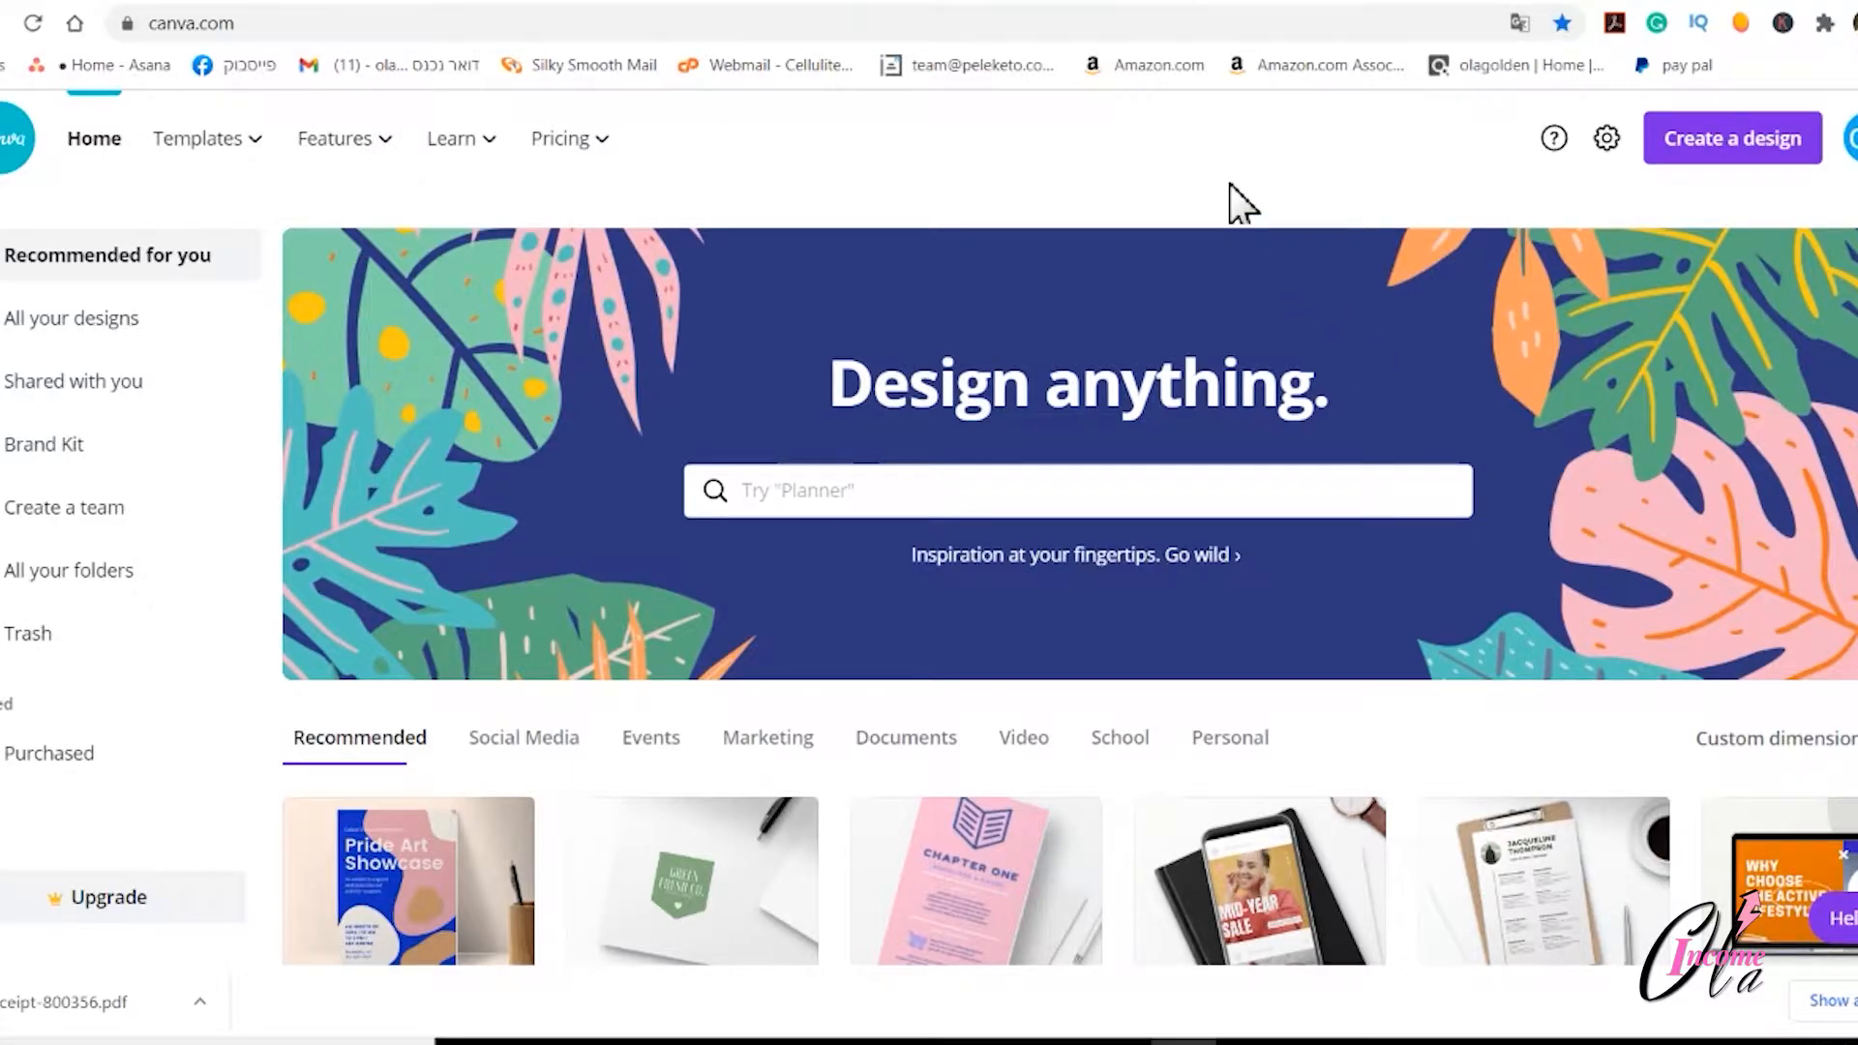
# Create a new blank design of the YouTube Thumbnail type
pyautogui.click(1732, 141)
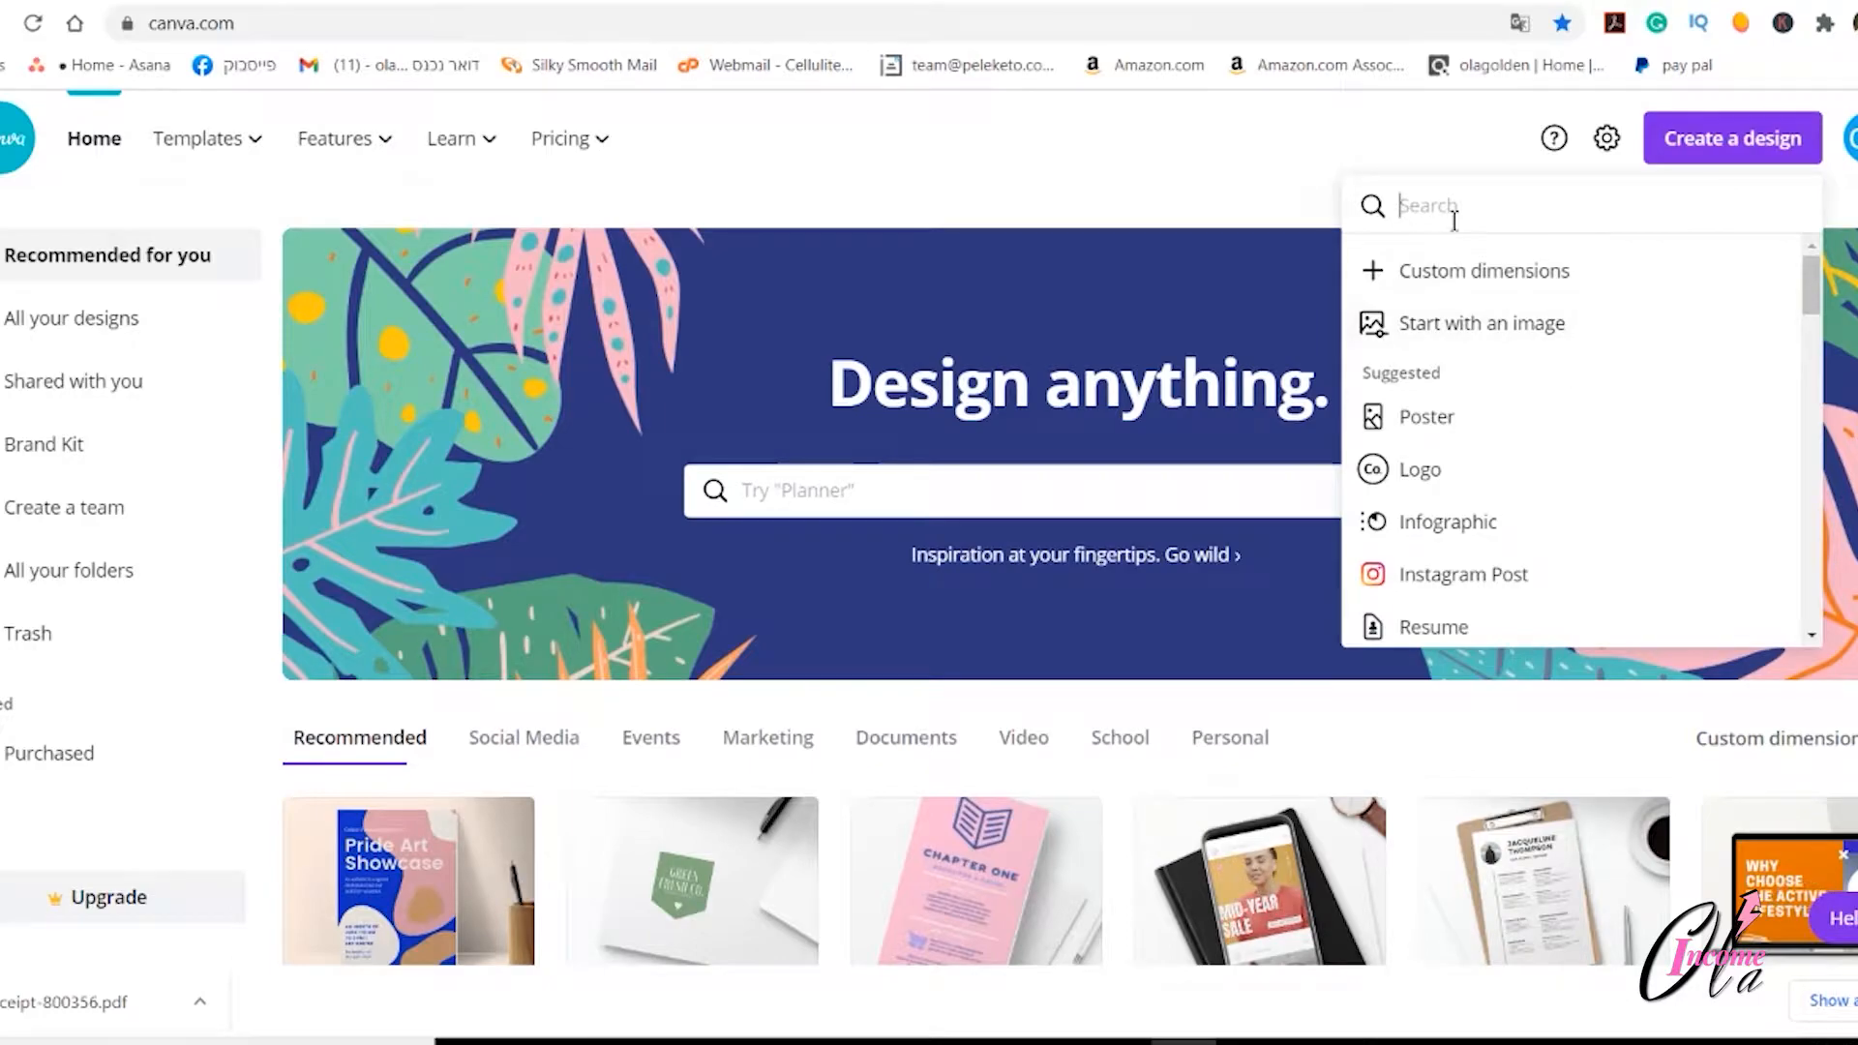
pyautogui.write('youtube')
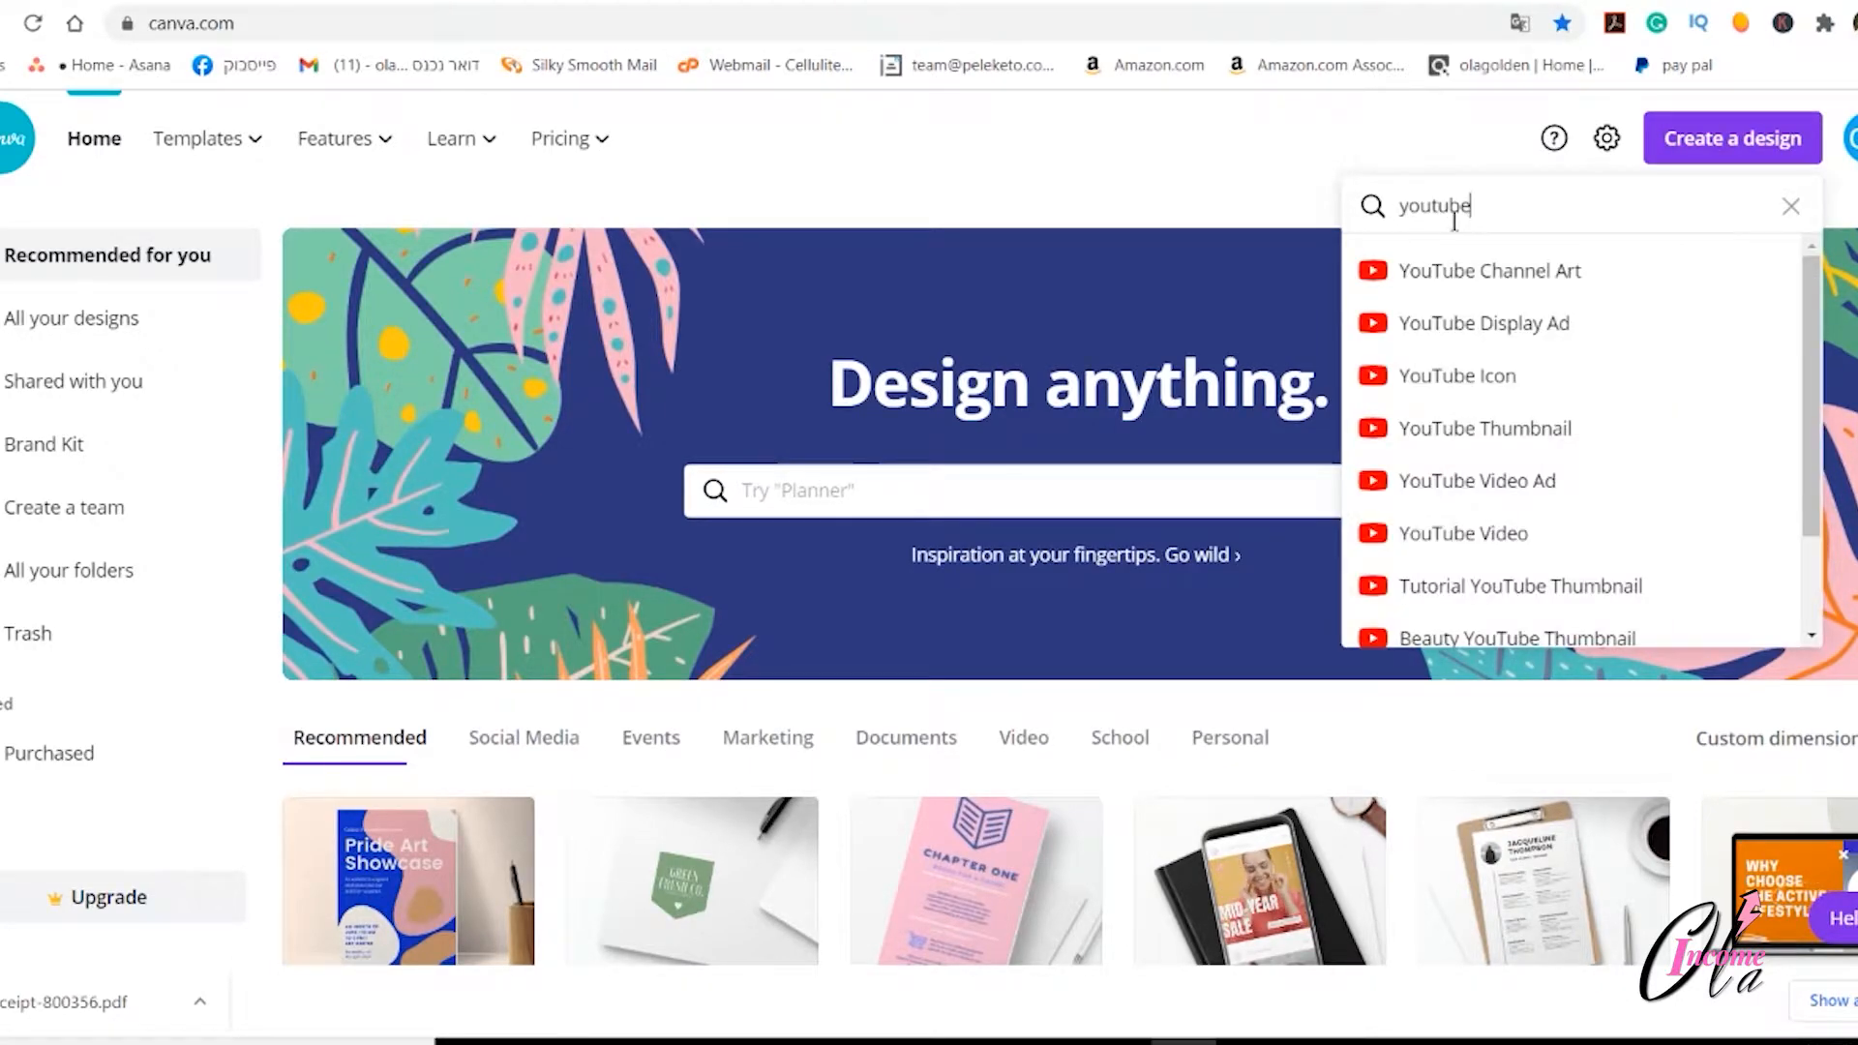
pyautogui.click(1483, 436)
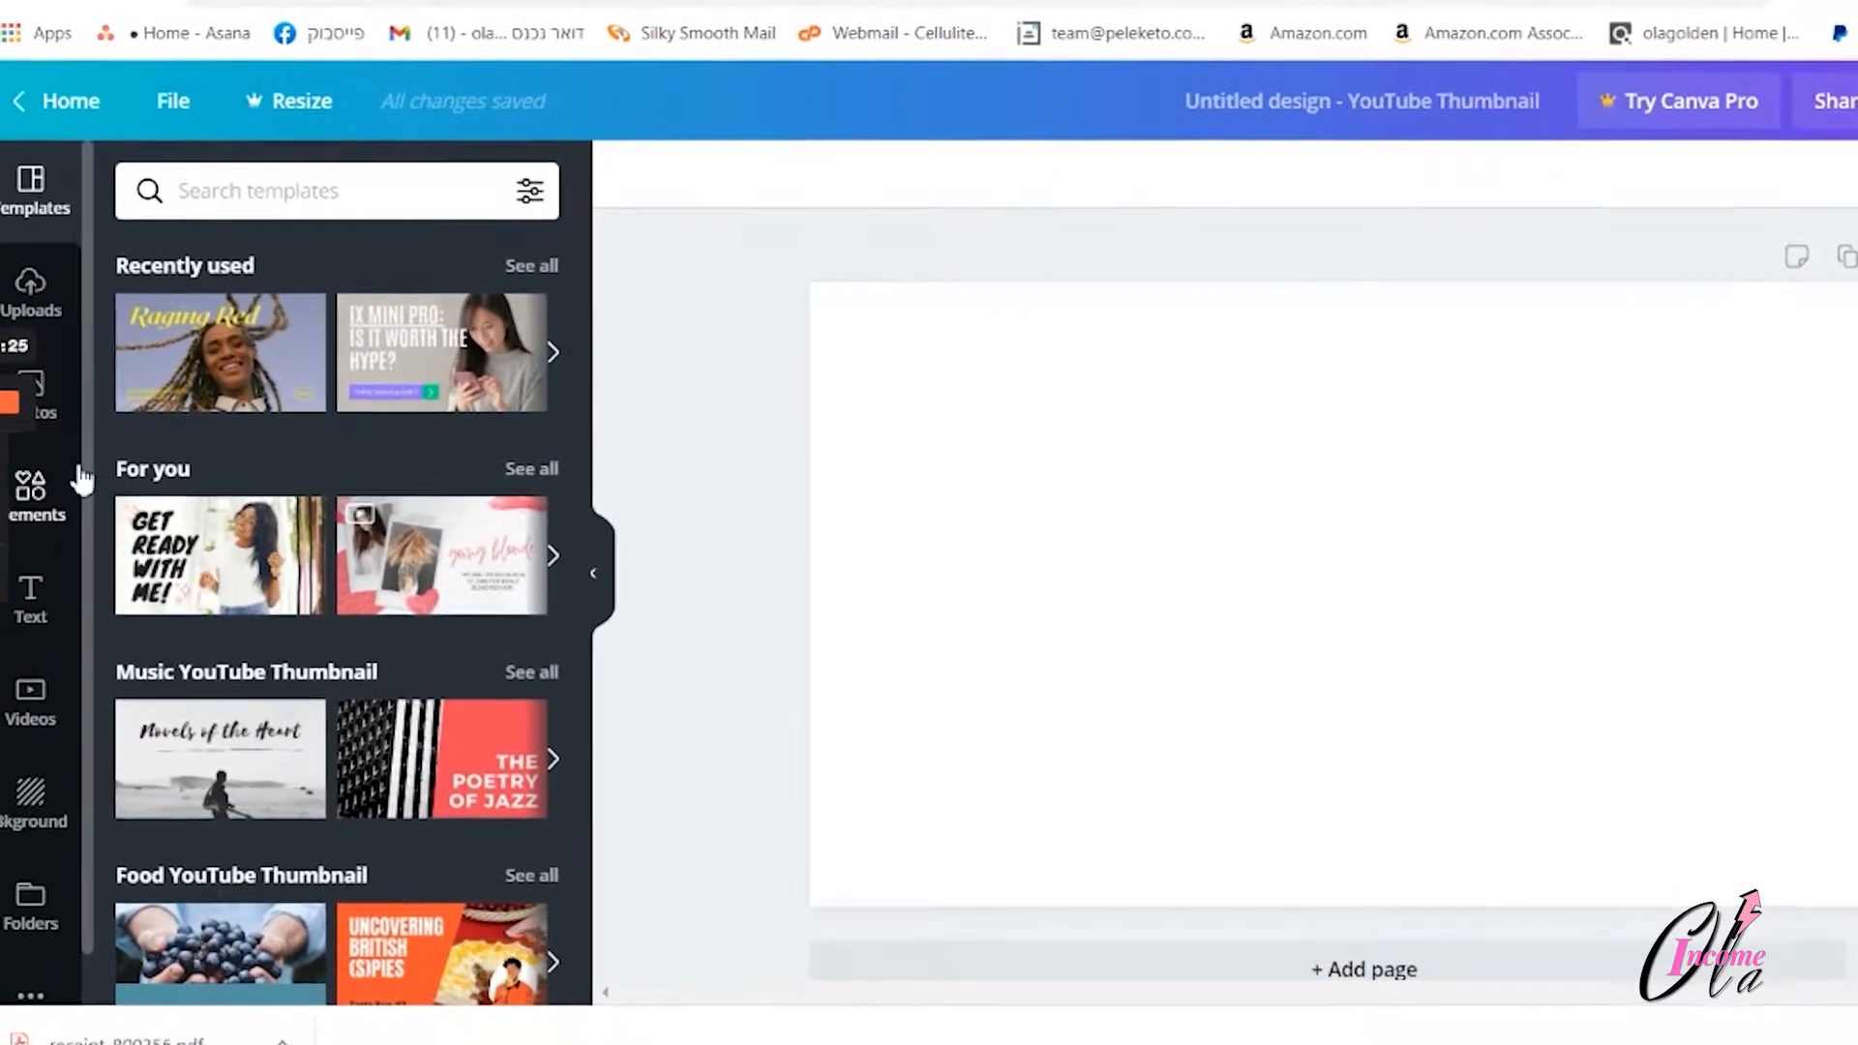
# Add a square with rounded corners from the full collection of shapes to the page
pyautogui.click(50, 489)
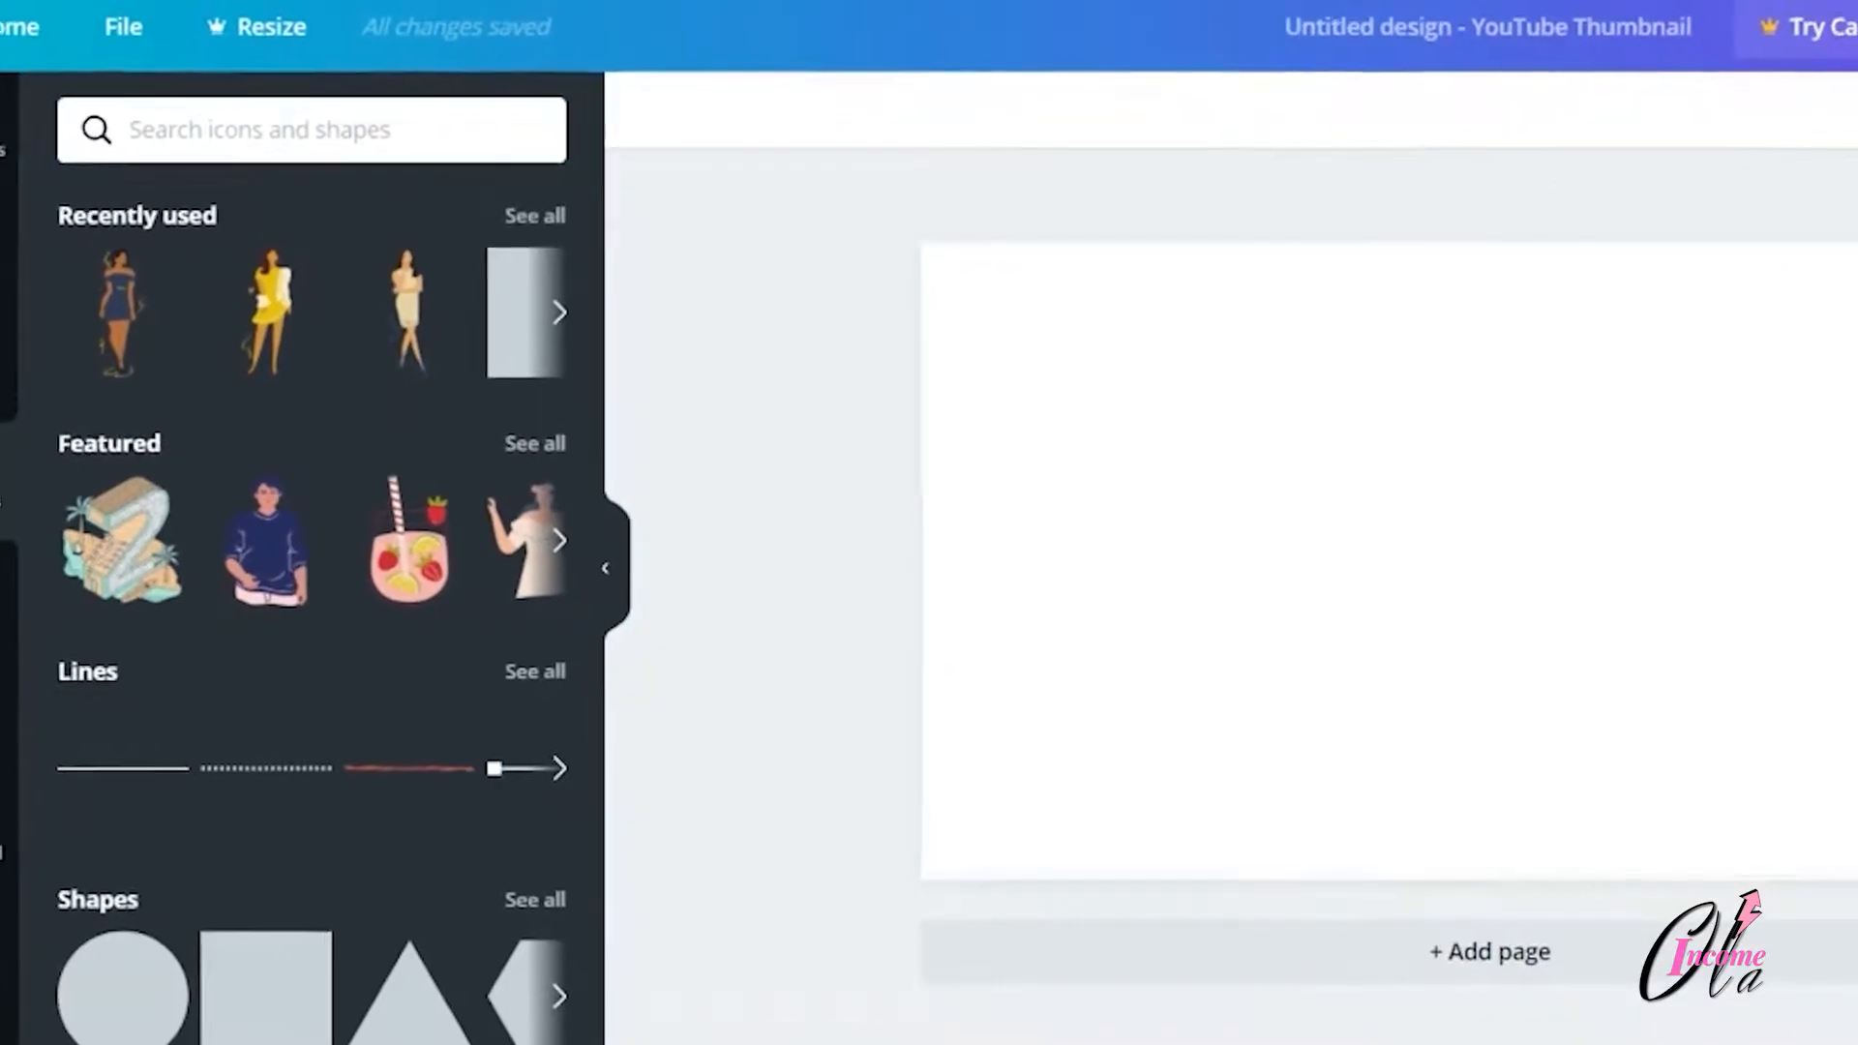
pyautogui.scroll(-5, 602, 610)
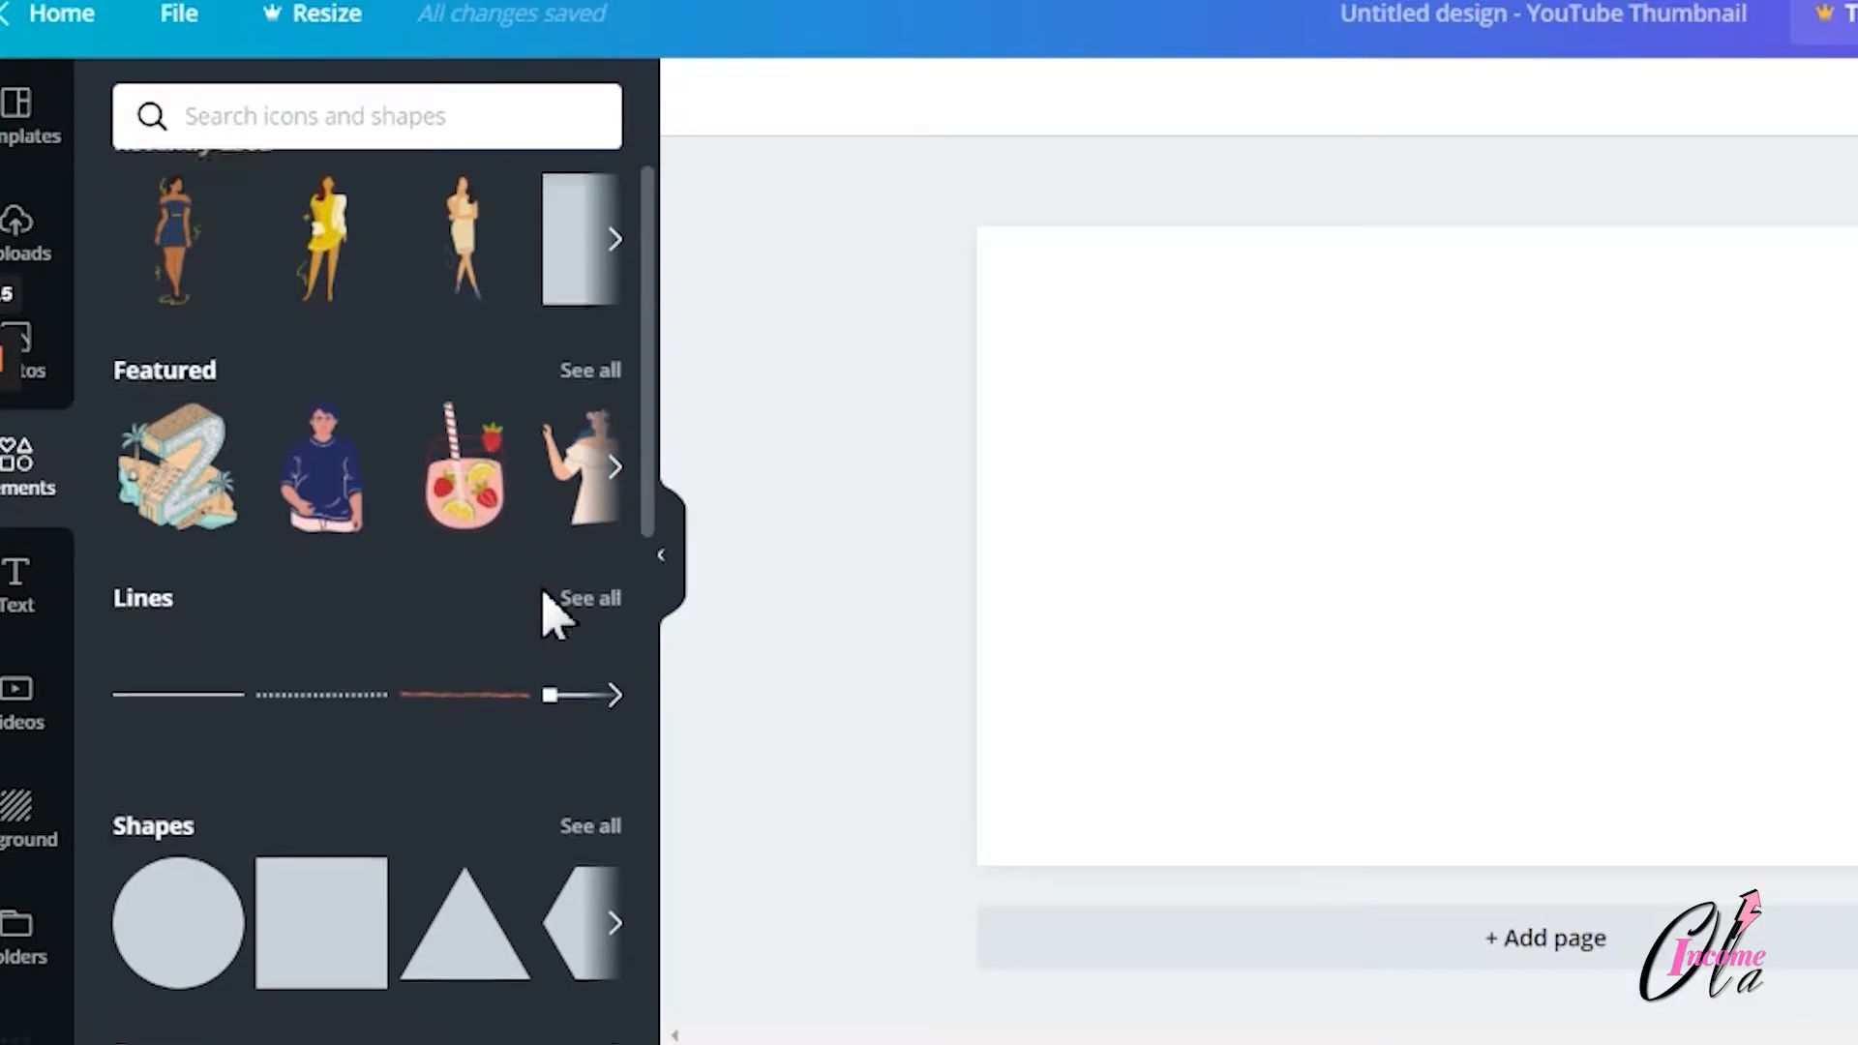
pyautogui.click(592, 398)
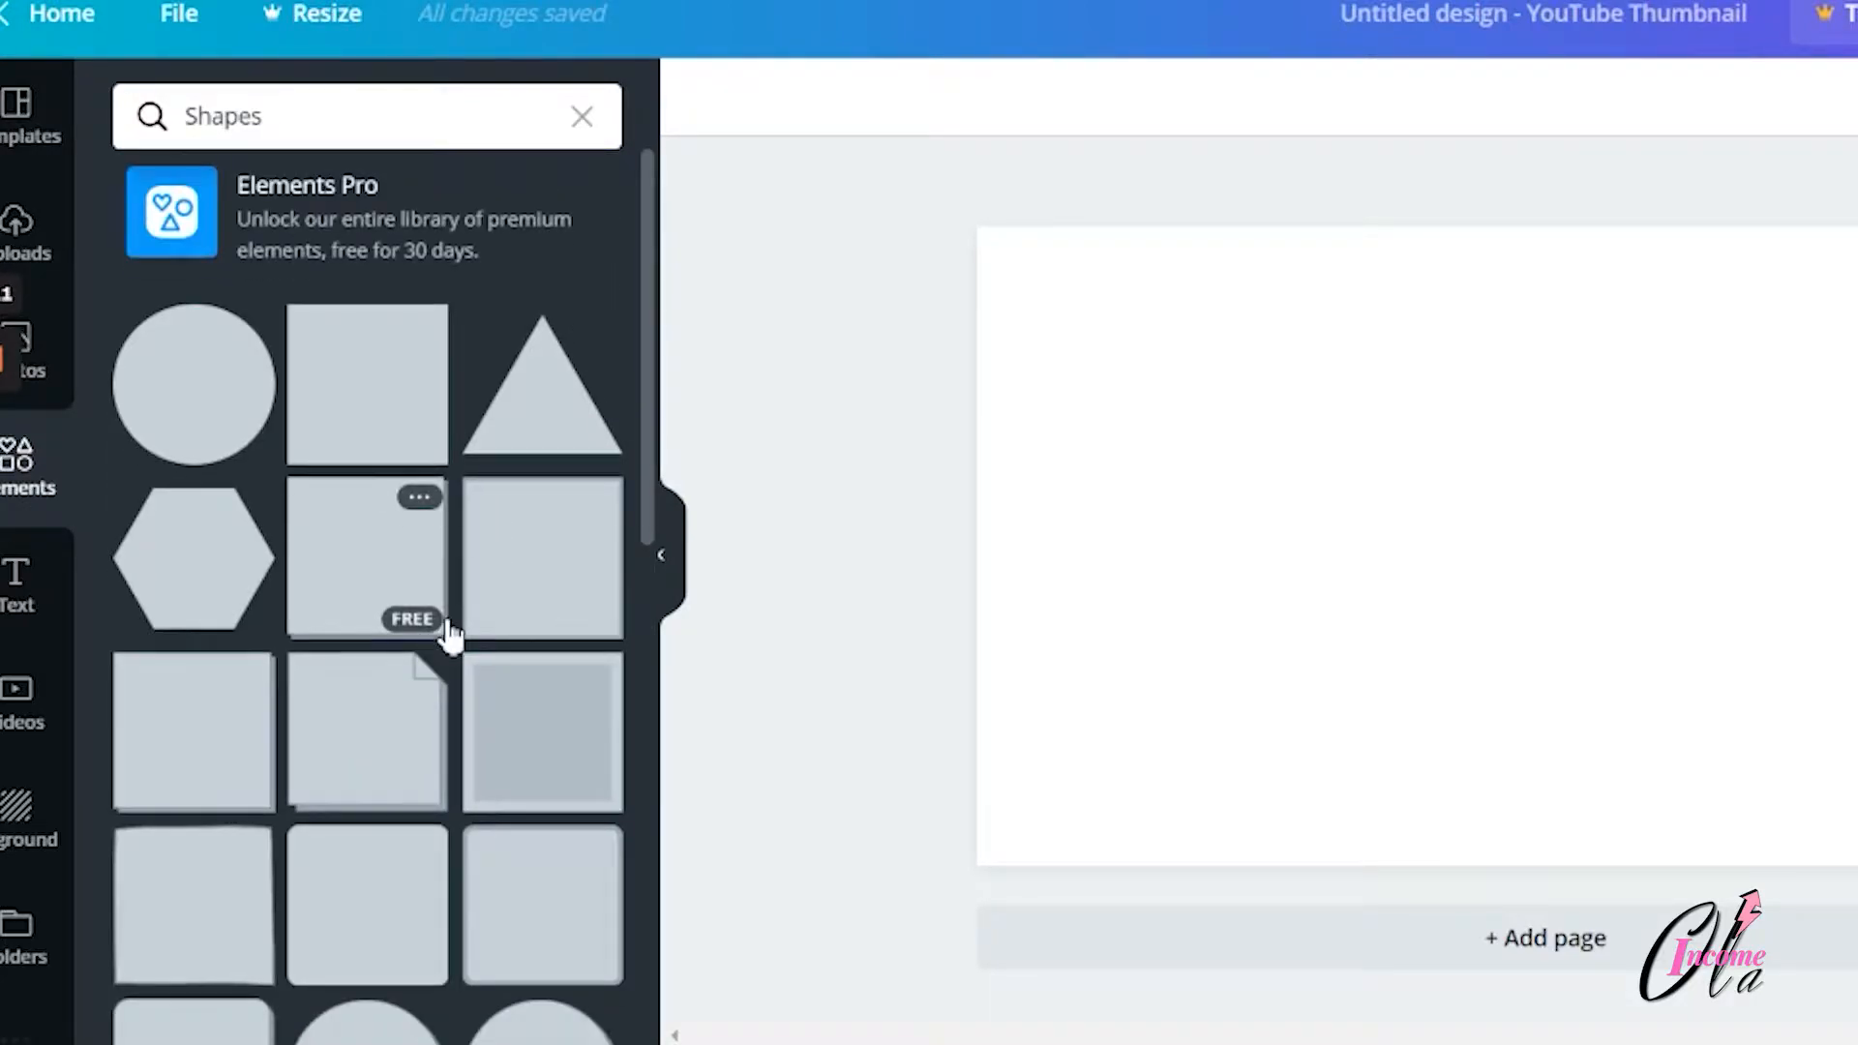
pyautogui.scroll(-3, 445, 644)
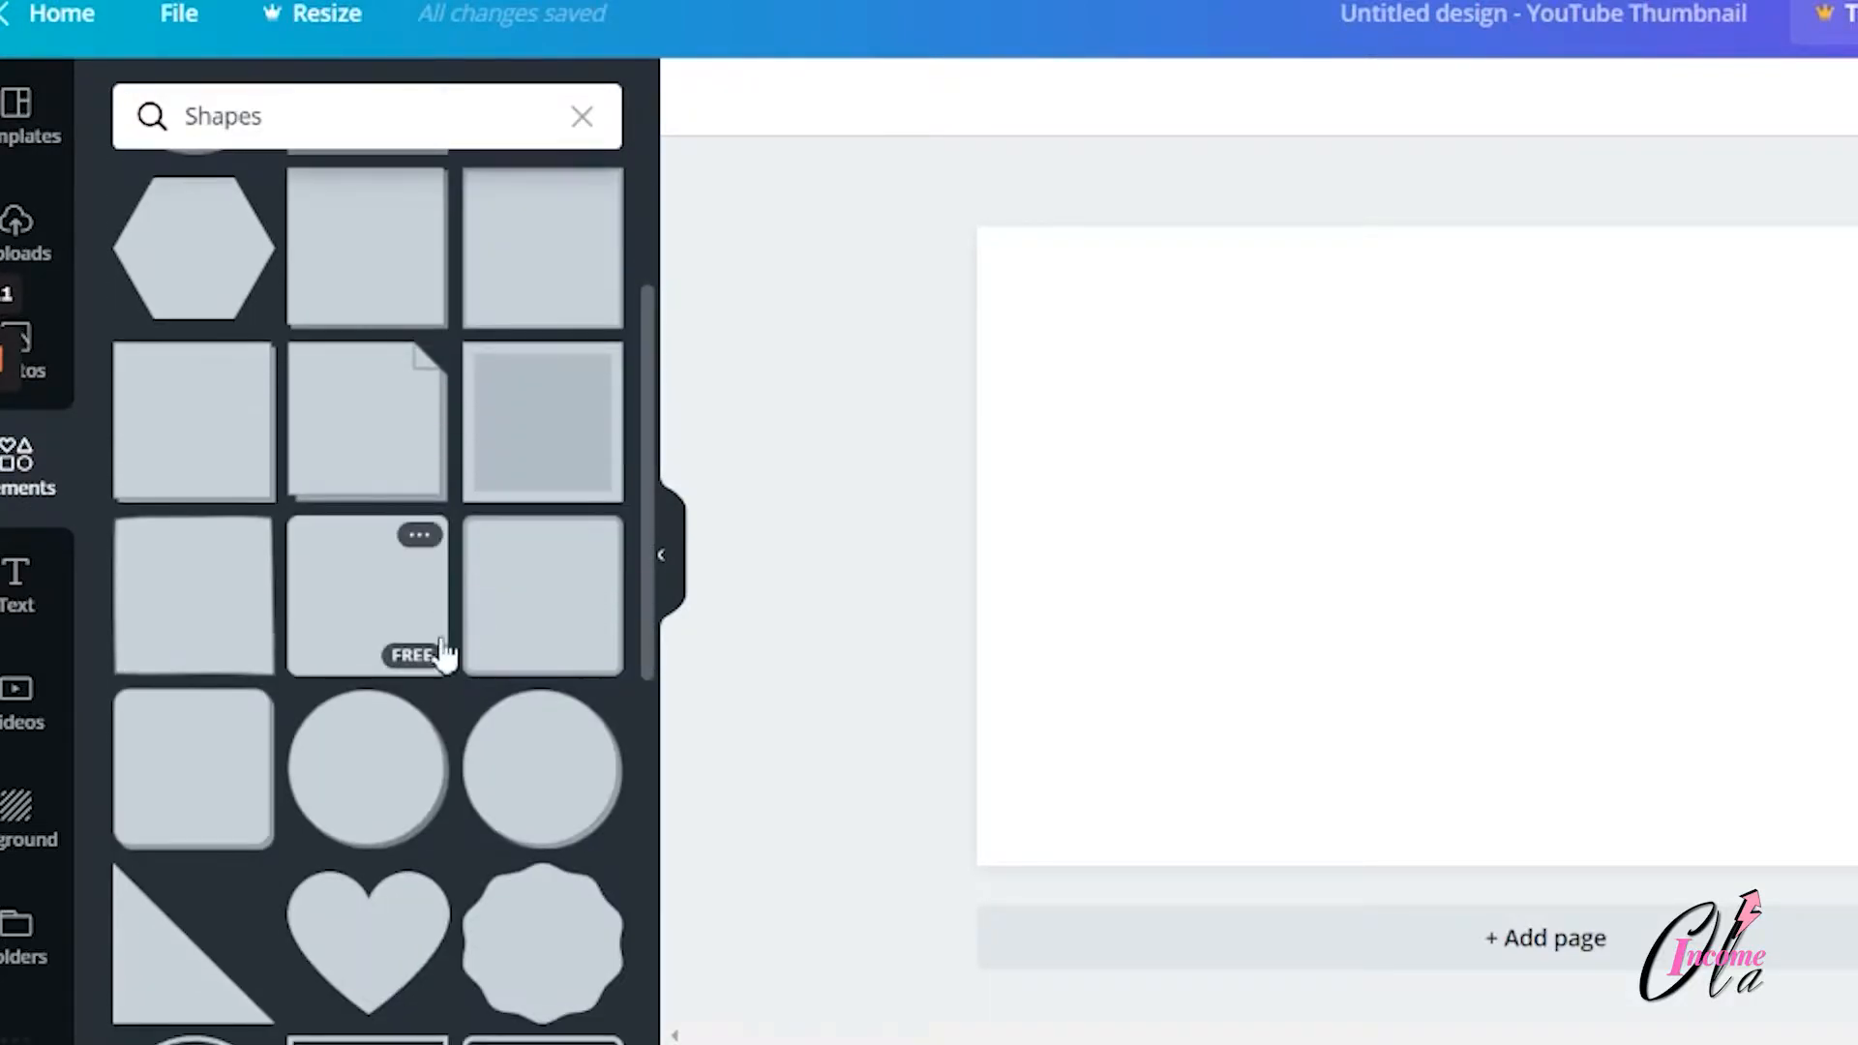
pyautogui.click(365, 608)
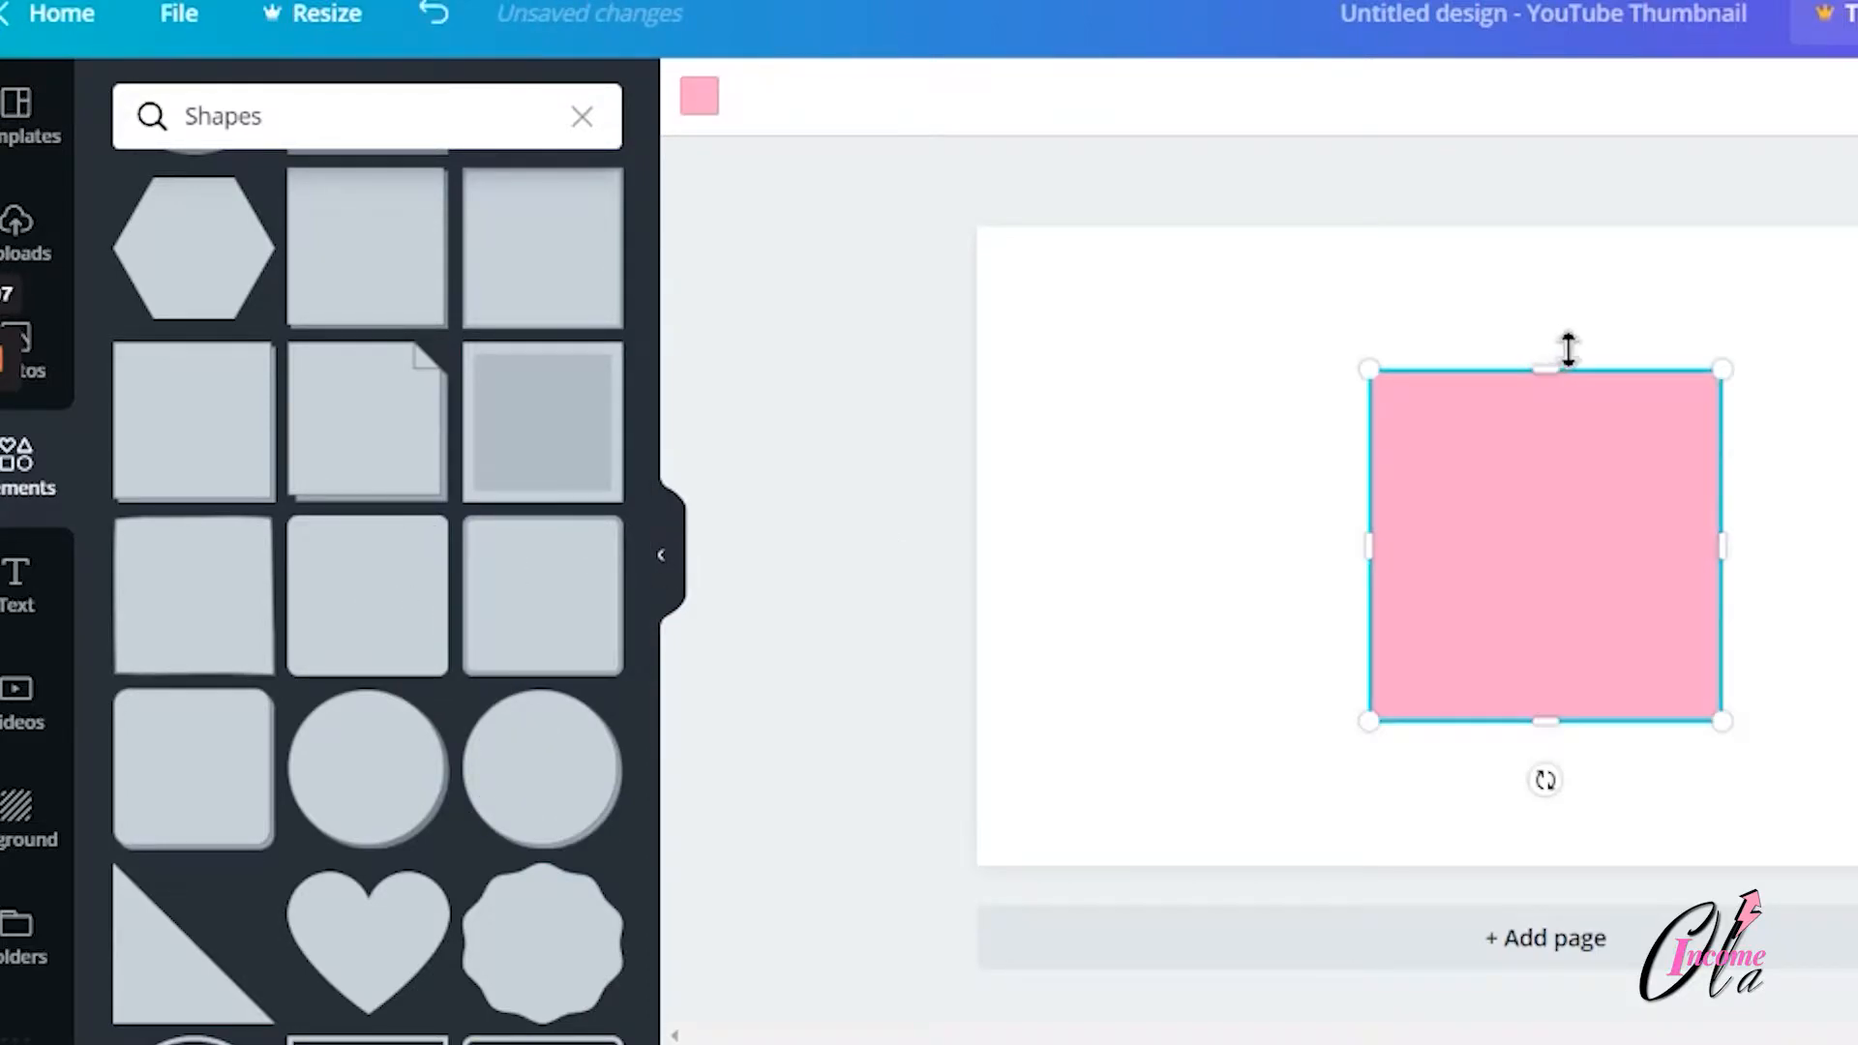
# Resize the rounded square into a low bar about four times as wide as high and recolor it the darker brand pink
pyautogui.moveTo(1566, 368); pyautogui.dragTo(1566, 613)
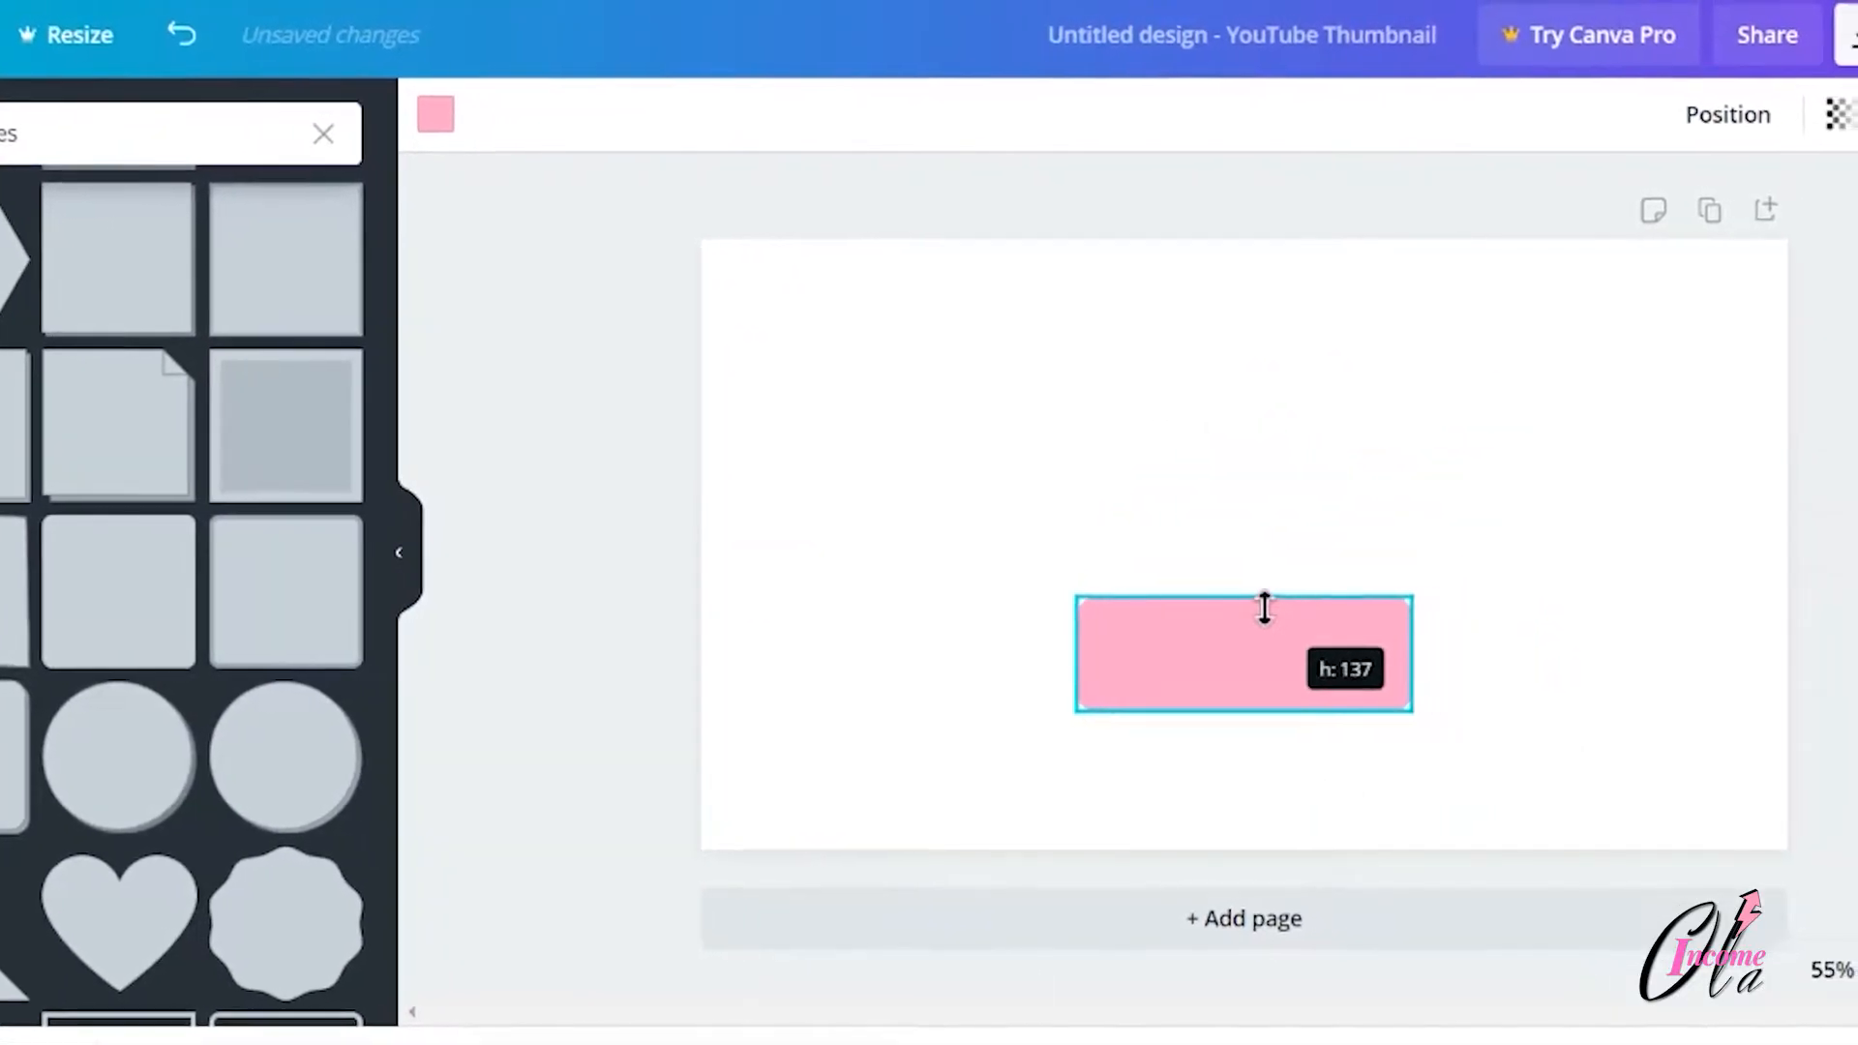
pyautogui.moveTo(1264, 607); pyautogui.dragTo(1263, 608)
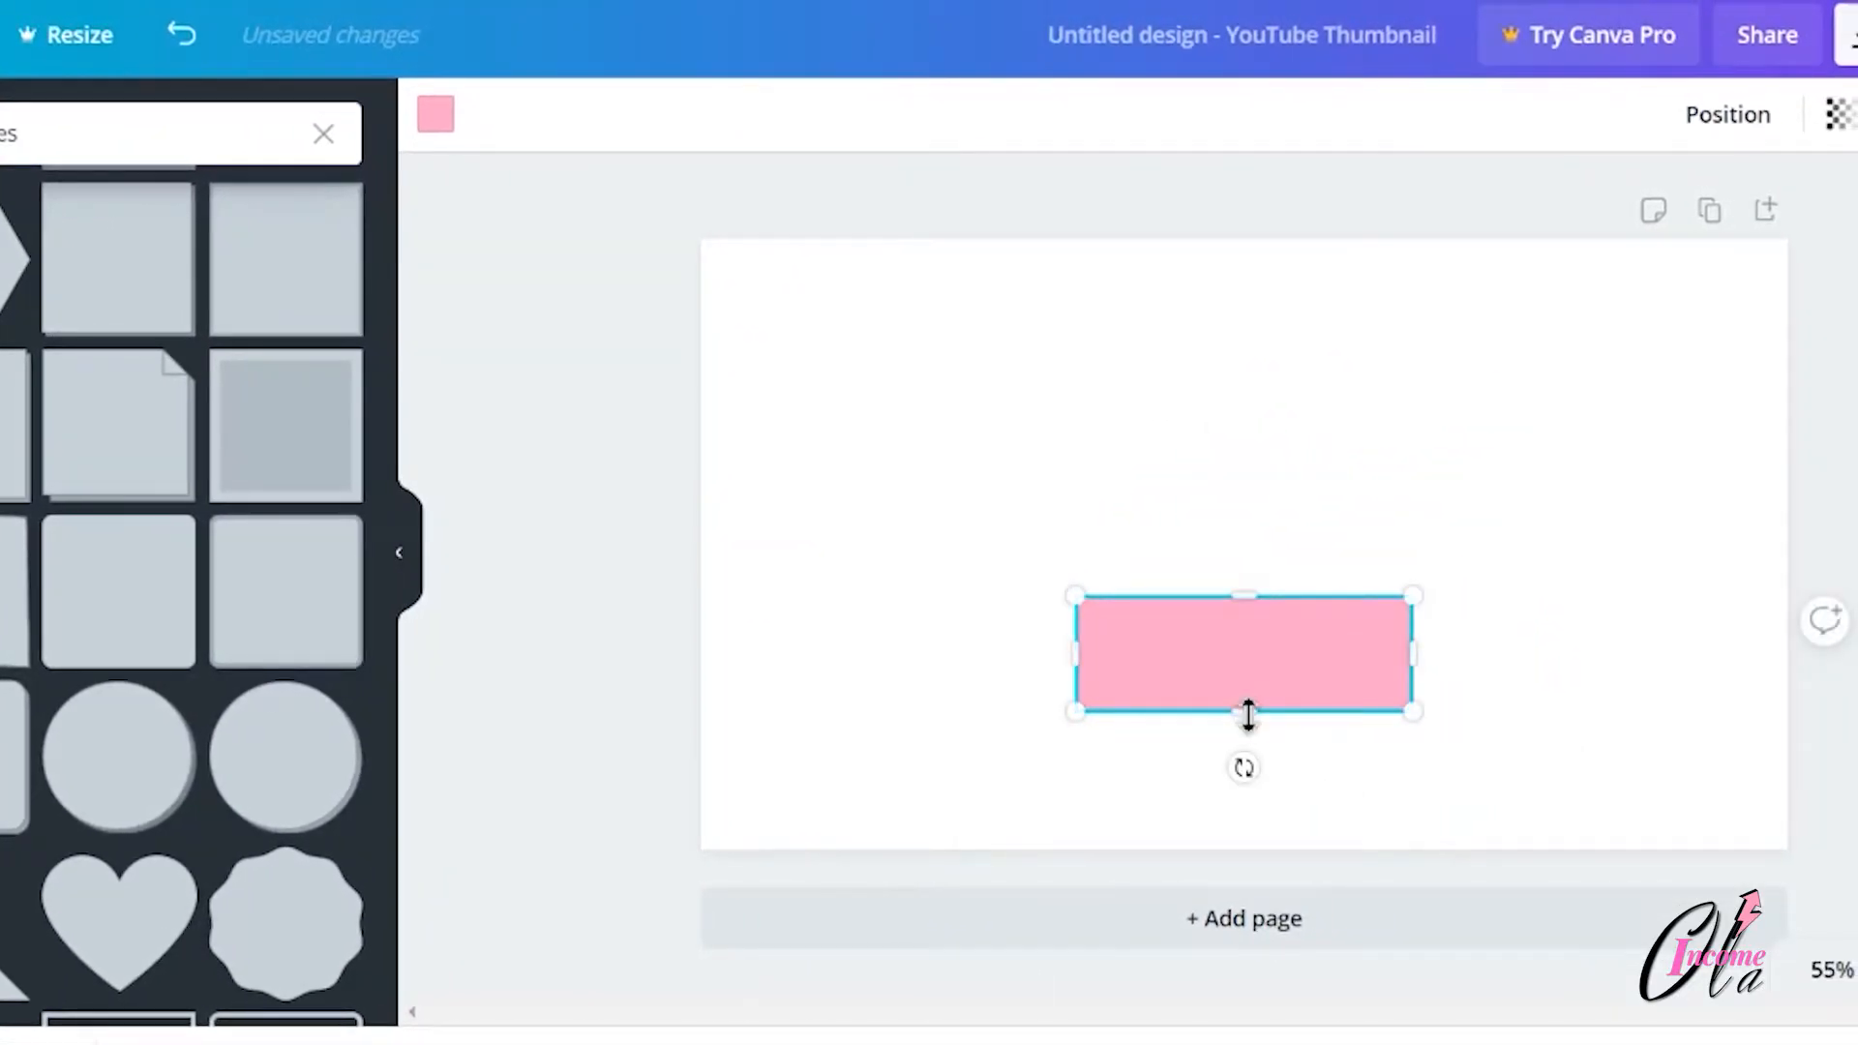
pyautogui.moveTo(1413, 654); pyautogui.dragTo(1497, 655)
pyautogui.moveTo(1087, 663); pyautogui.dragTo(1096, 622)
pyautogui.moveTo(1504, 665); pyautogui.dragTo(1534, 666)
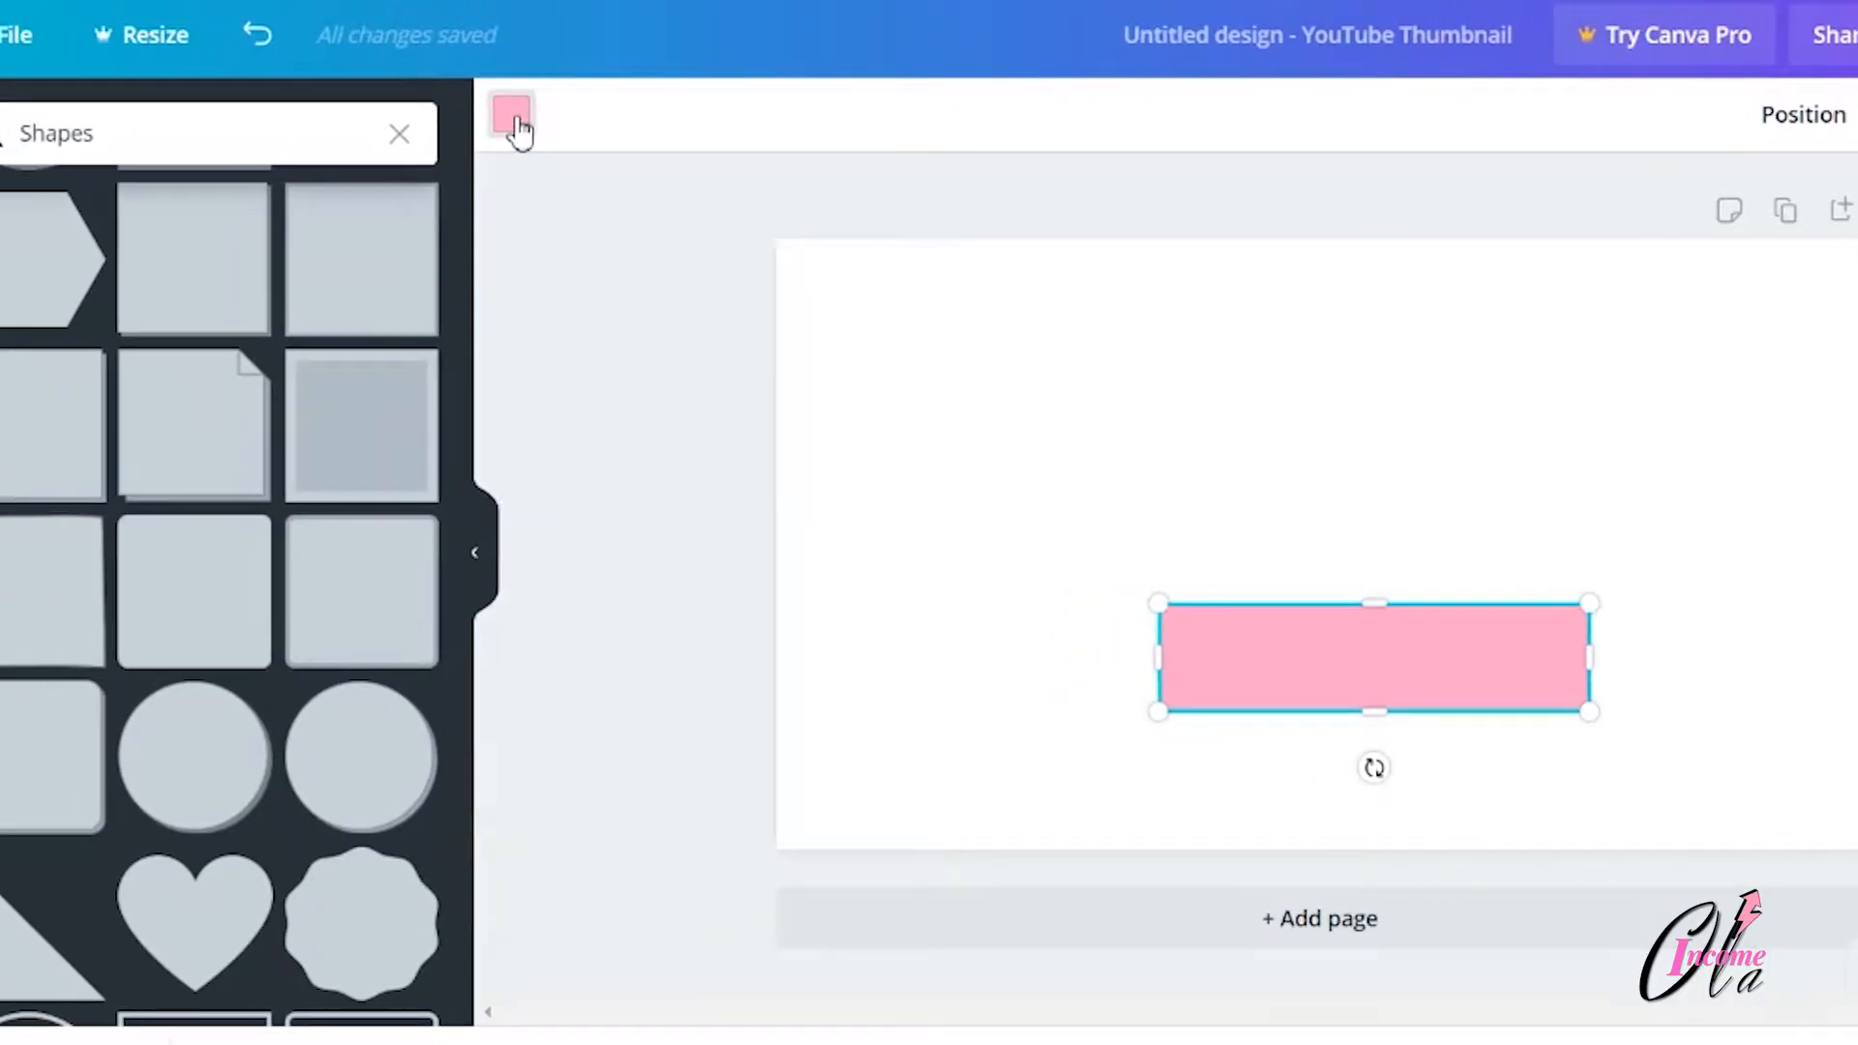
pyautogui.click(440, 119)
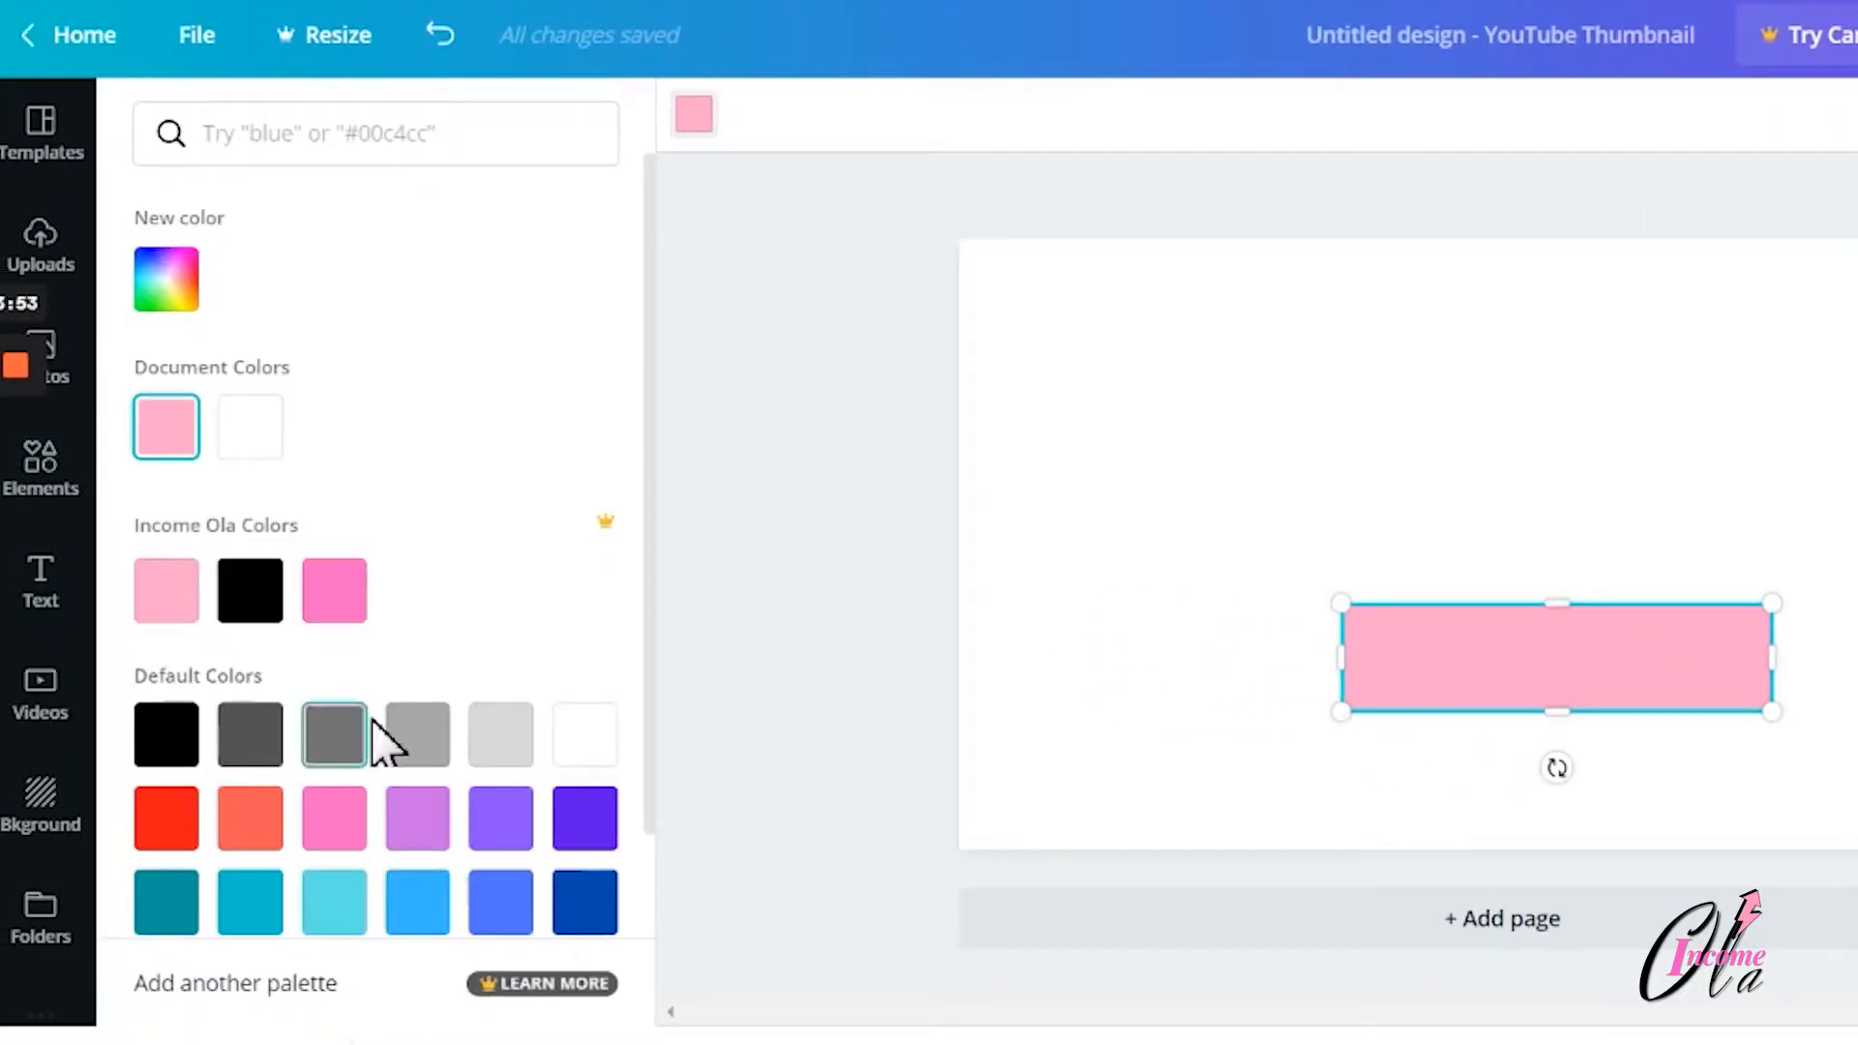
pyautogui.click(337, 607)
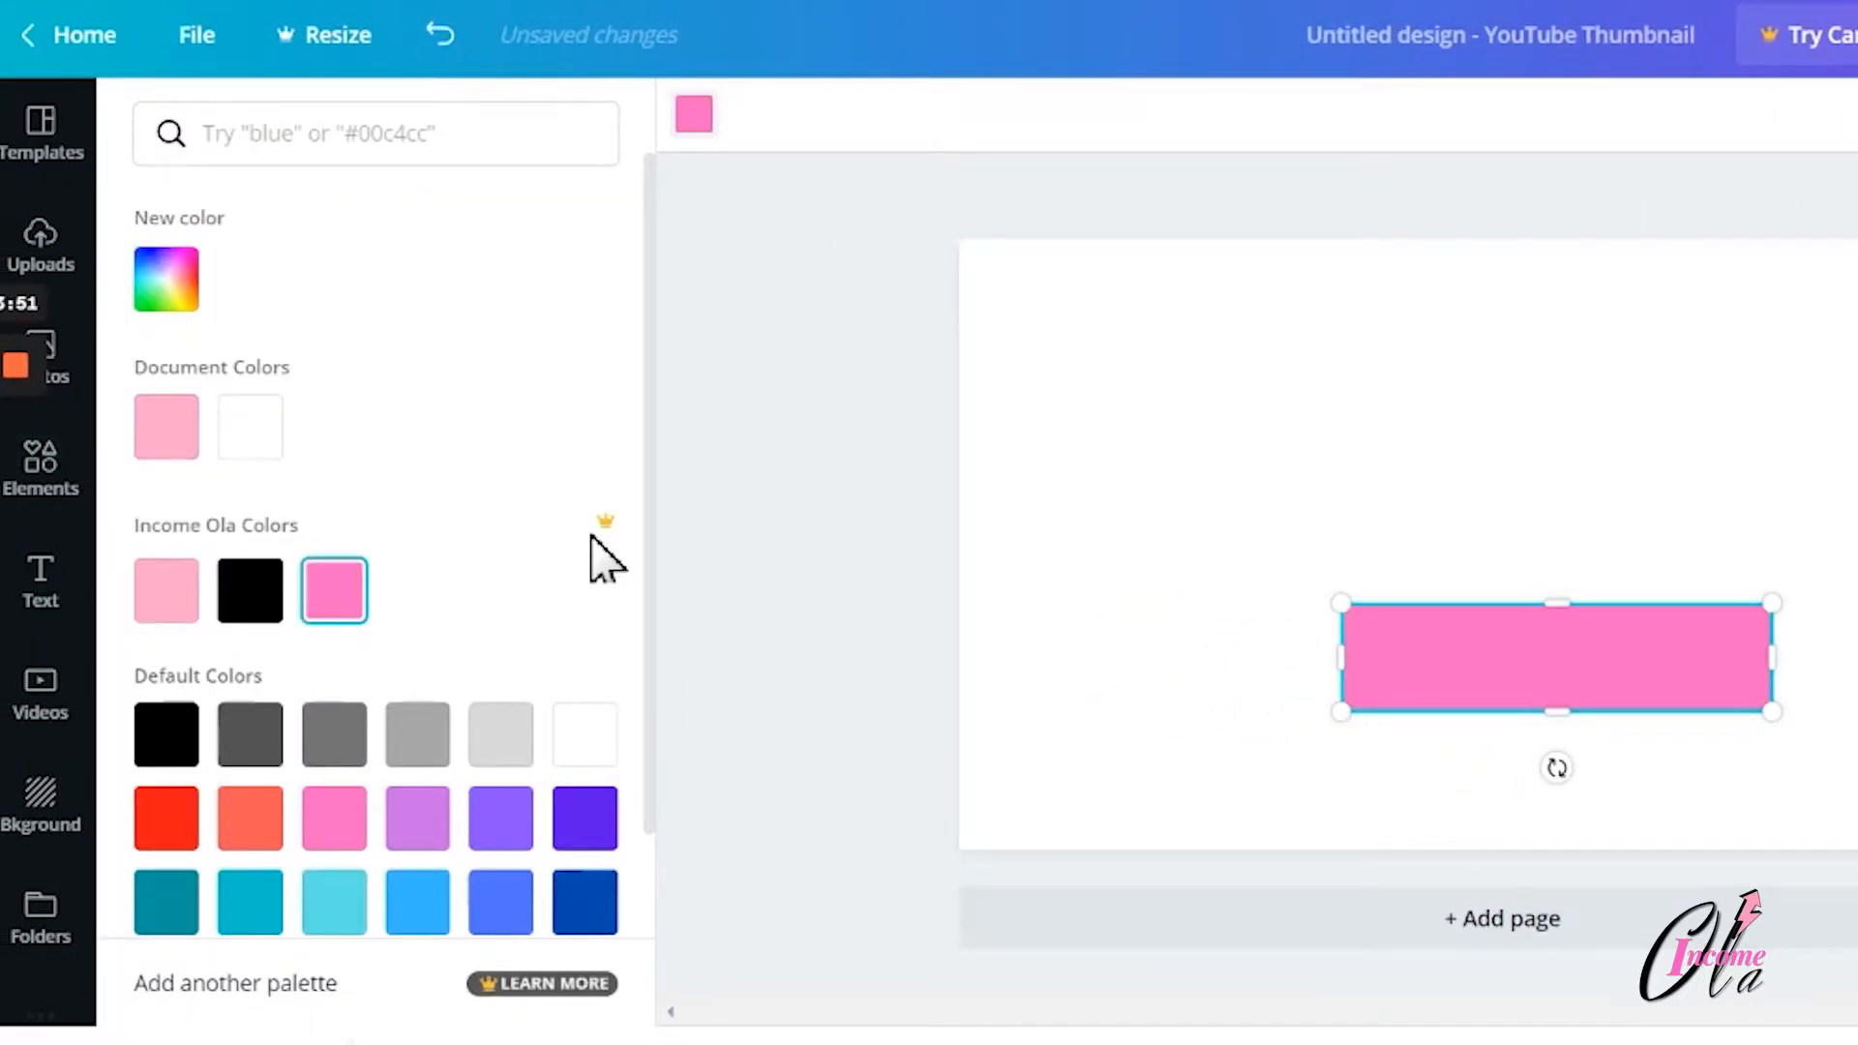
# Add a plain square shape, shrink it to fit inside the pink bar, and place it at the bar's left end
pyautogui.click(75, 490)
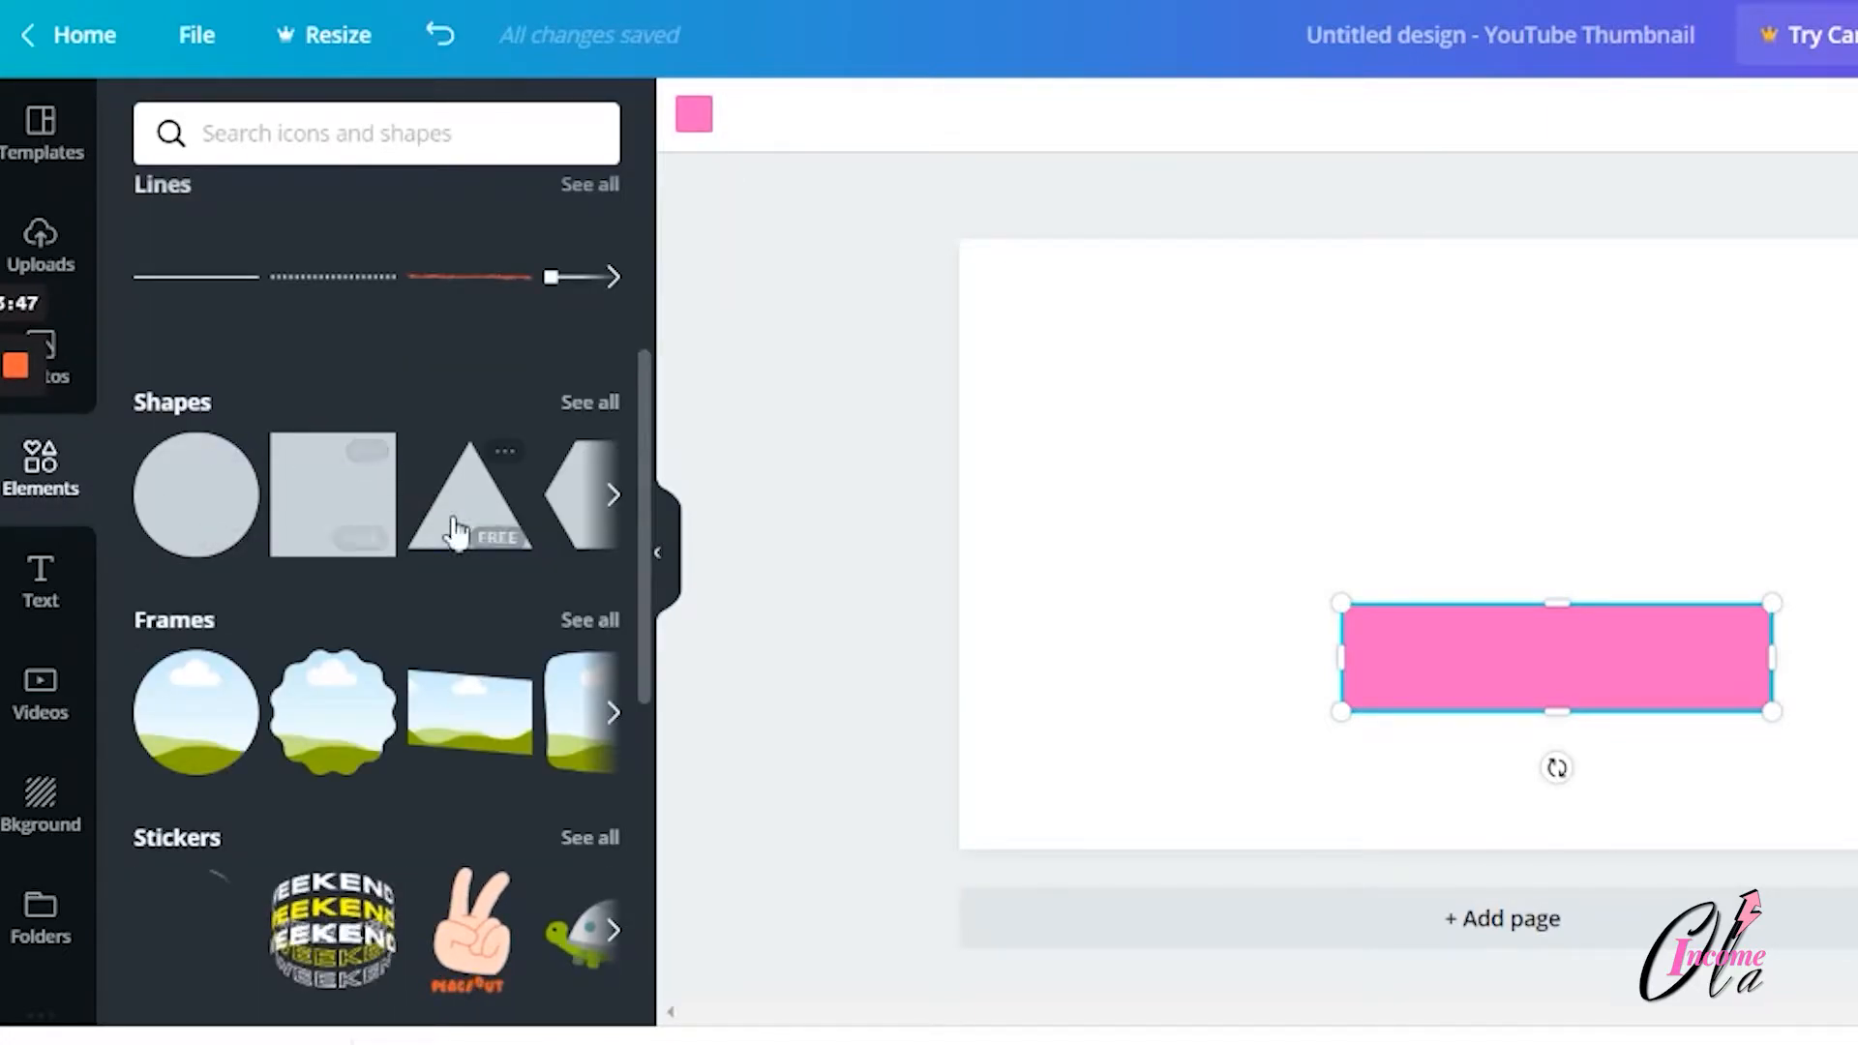
pyautogui.click(324, 500)
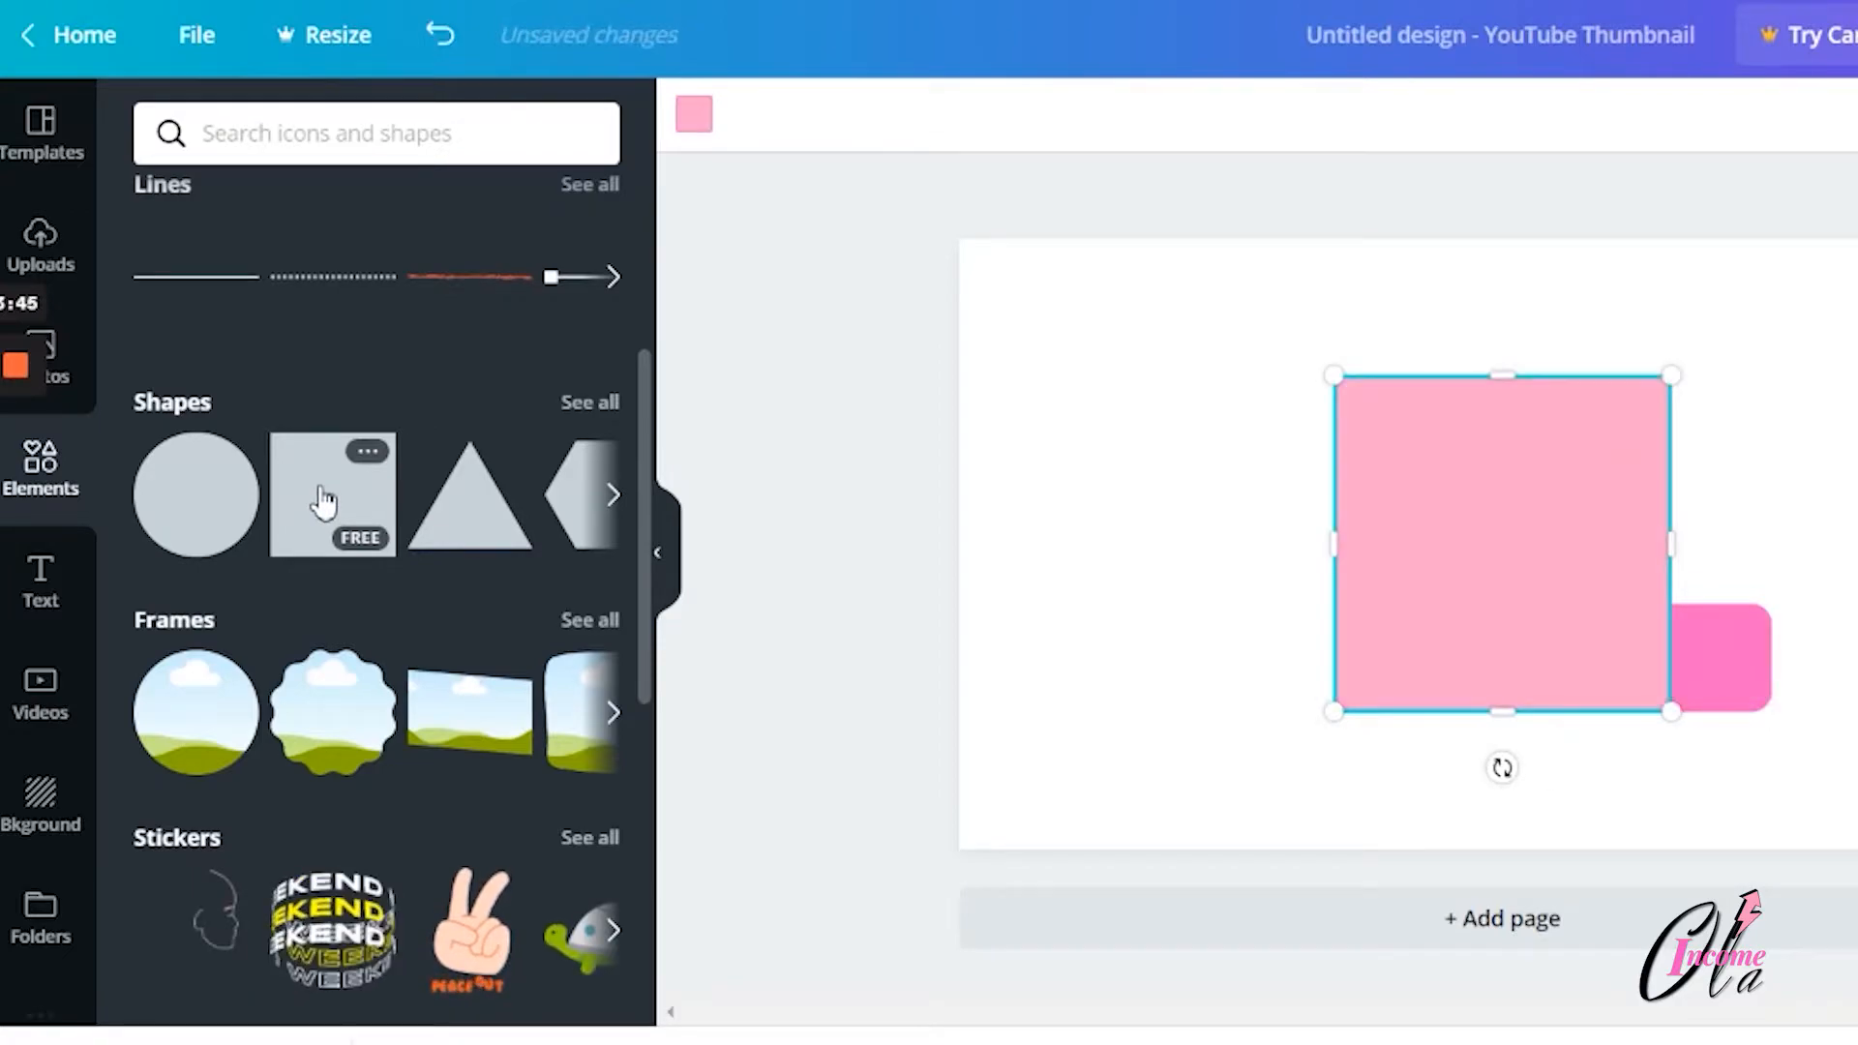
pyautogui.moveTo(1509, 383); pyautogui.dragTo(1509, 608)
pyautogui.moveTo(1669, 665); pyautogui.dragTo(1408, 680)
pyautogui.moveTo(1380, 610); pyautogui.dragTo(1412, 678)
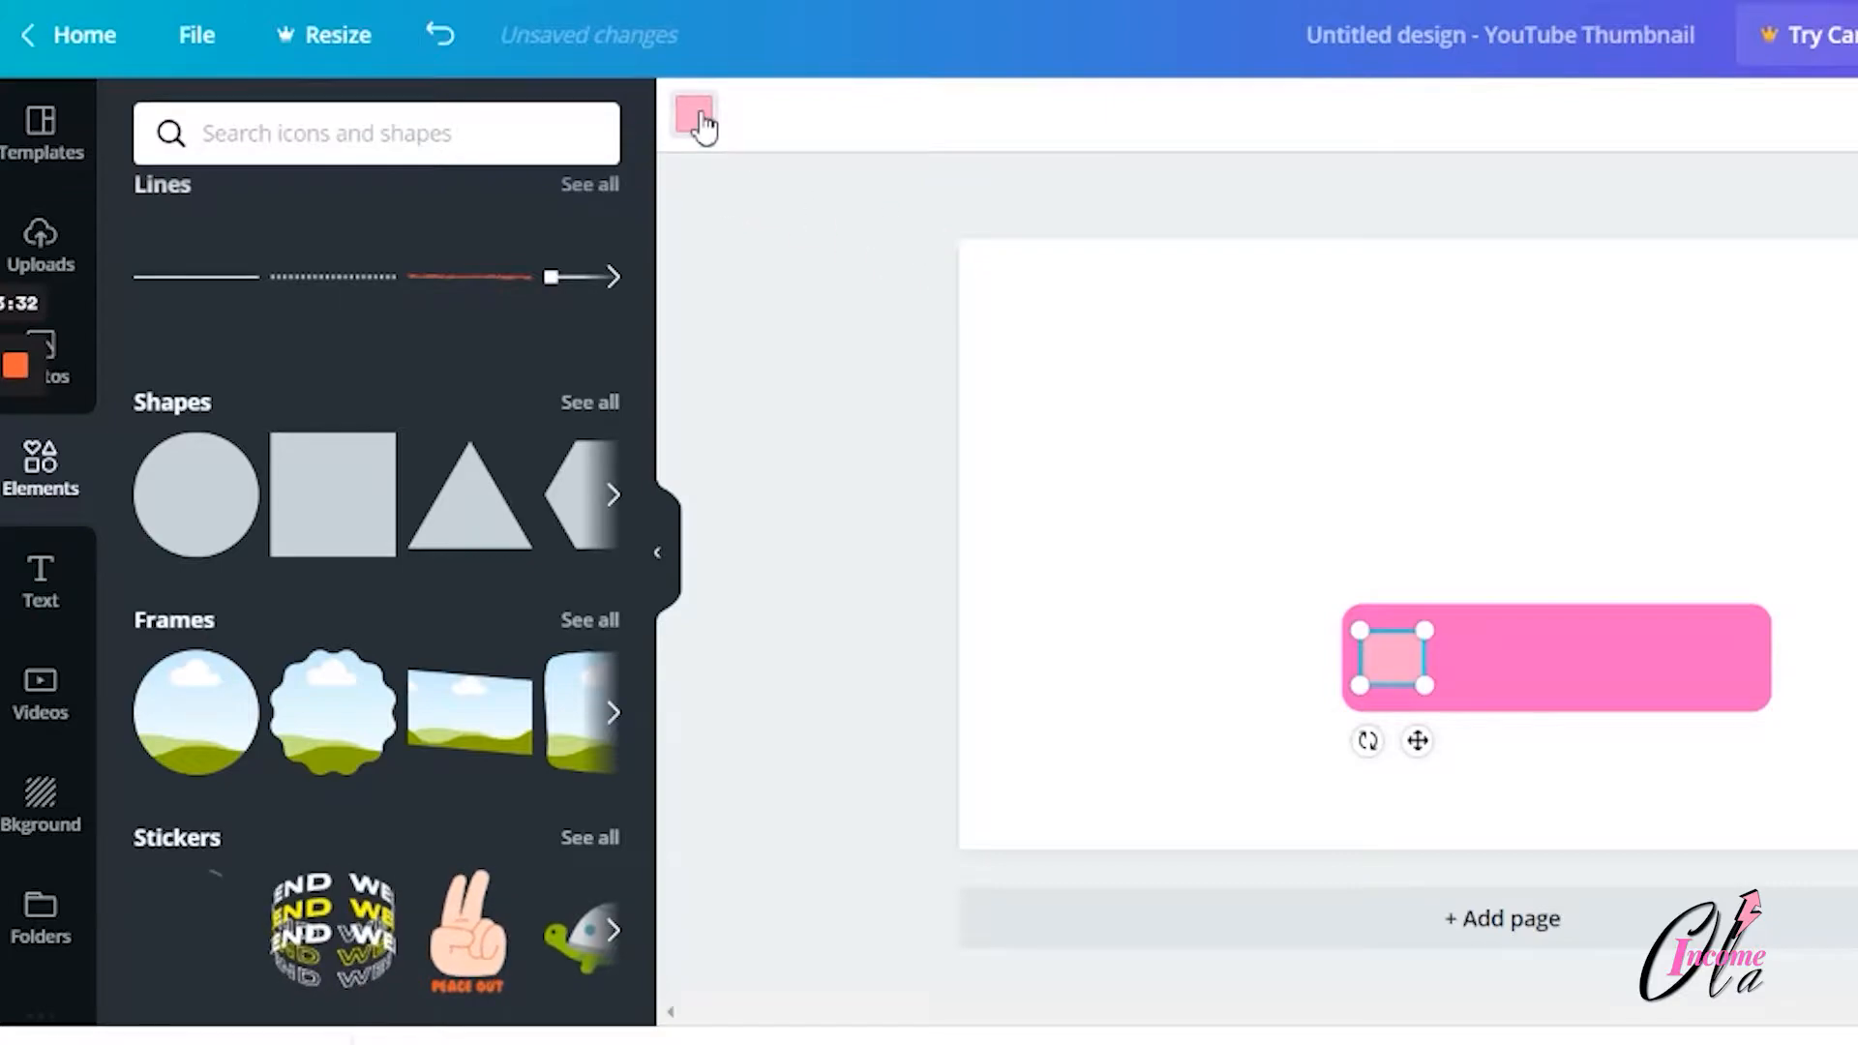
# Color the small square on the bar white and adjust its proportions so its sides are equal
pyautogui.click(695, 116)
pyautogui.click(334, 426)
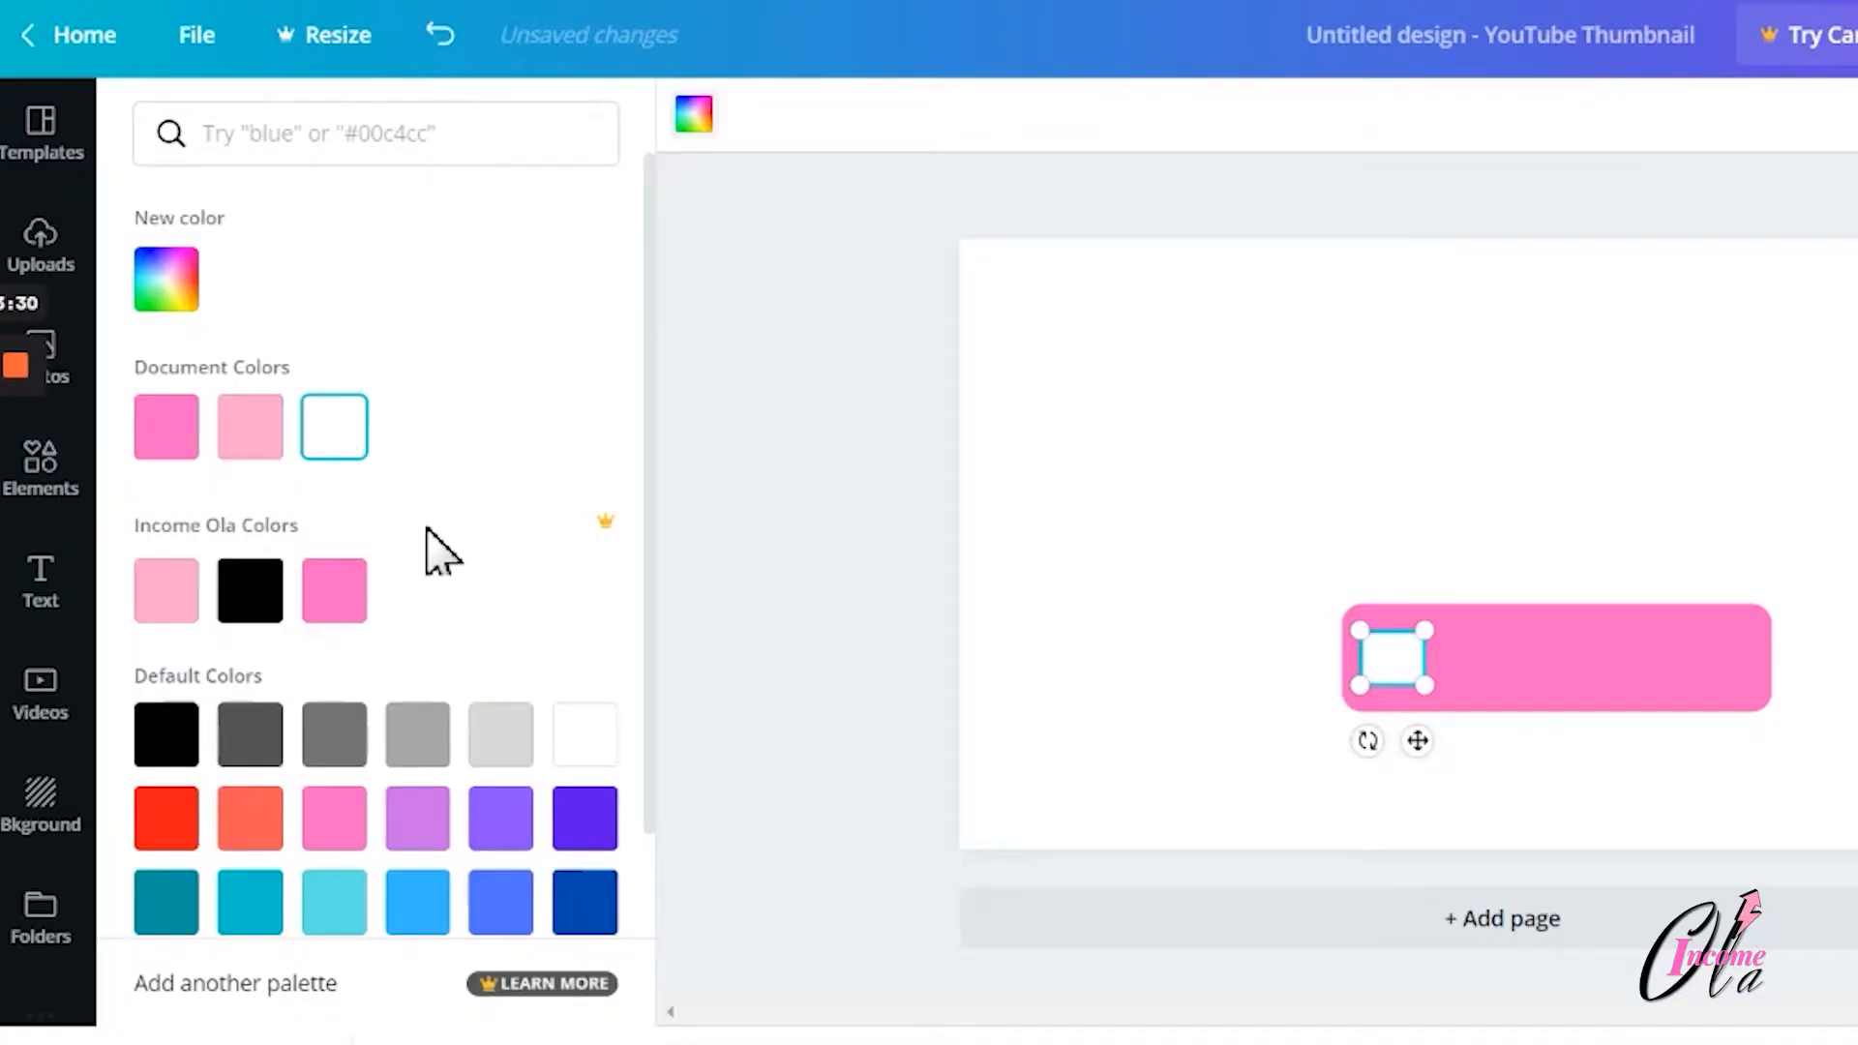
pyautogui.moveTo(1426, 689)
pyautogui.mouseDown()
pyautogui.moveTo(1435, 705)
pyautogui.moveTo(1428, 665)
pyautogui.mouseUp()
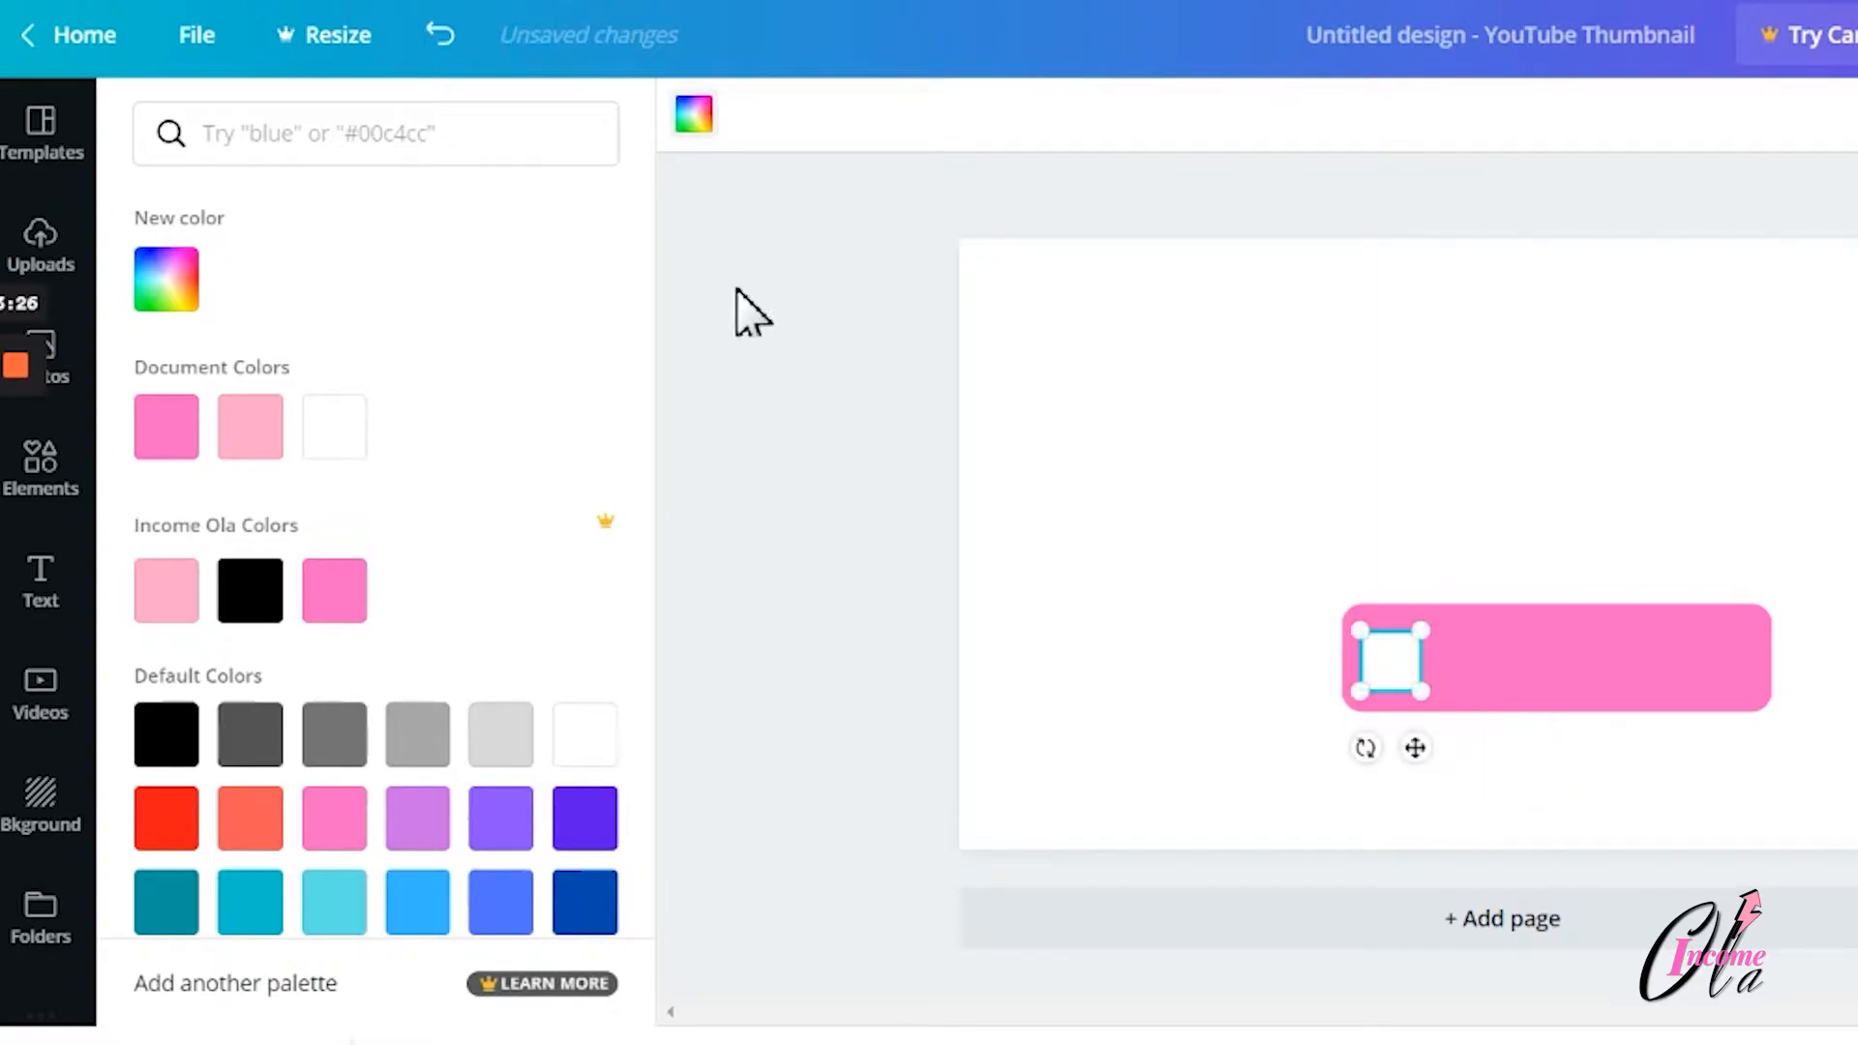
# Add a triangle shape, shrink it to about the small white square's size, and rotate it to point right
pyautogui.click(58, 501)
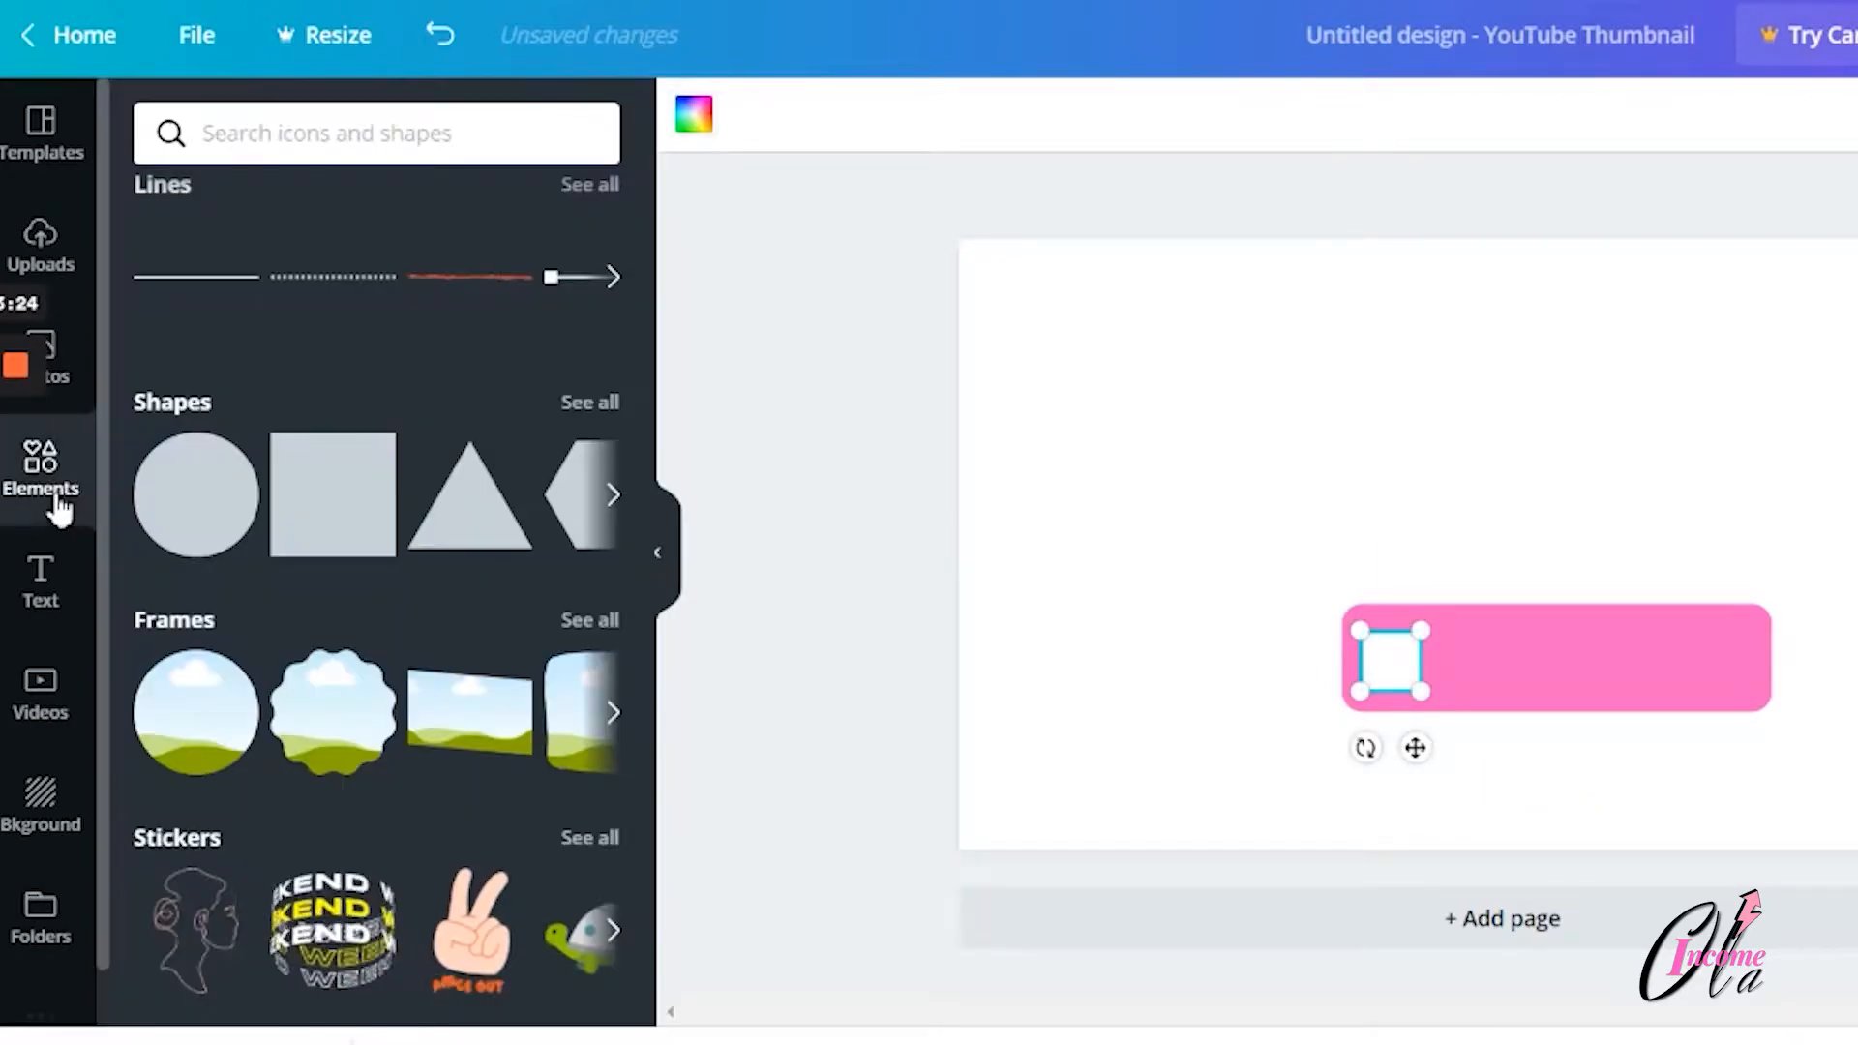
pyautogui.click(477, 510)
pyautogui.moveTo(1696, 379); pyautogui.dragTo(1408, 639)
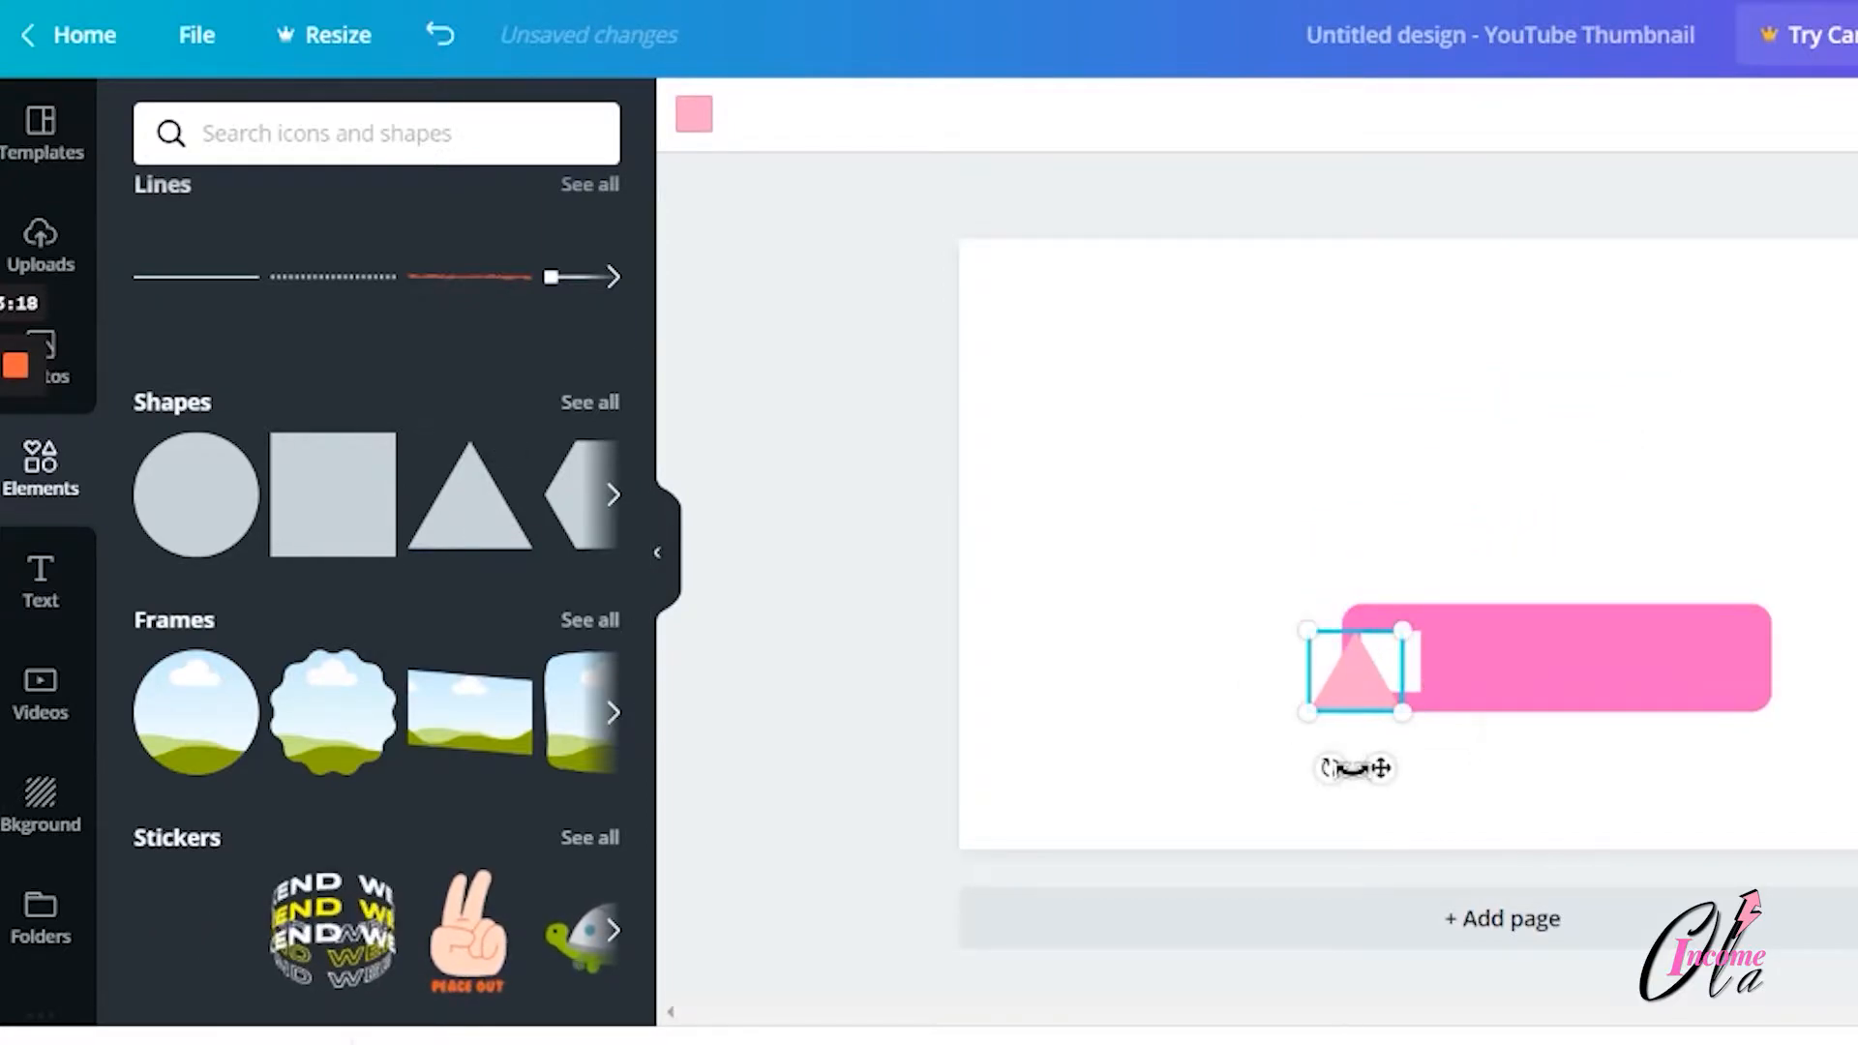
pyautogui.moveTo(1335, 767); pyautogui.dragTo(1211, 669)
# Shrink the triangle further and center it inside the white square to form a play icon
pyautogui.moveTo(1400, 623); pyautogui.dragTo(1368, 649)
pyautogui.click(1236, 726)
pyautogui.moveTo(1336, 712); pyautogui.dragTo(1391, 676)
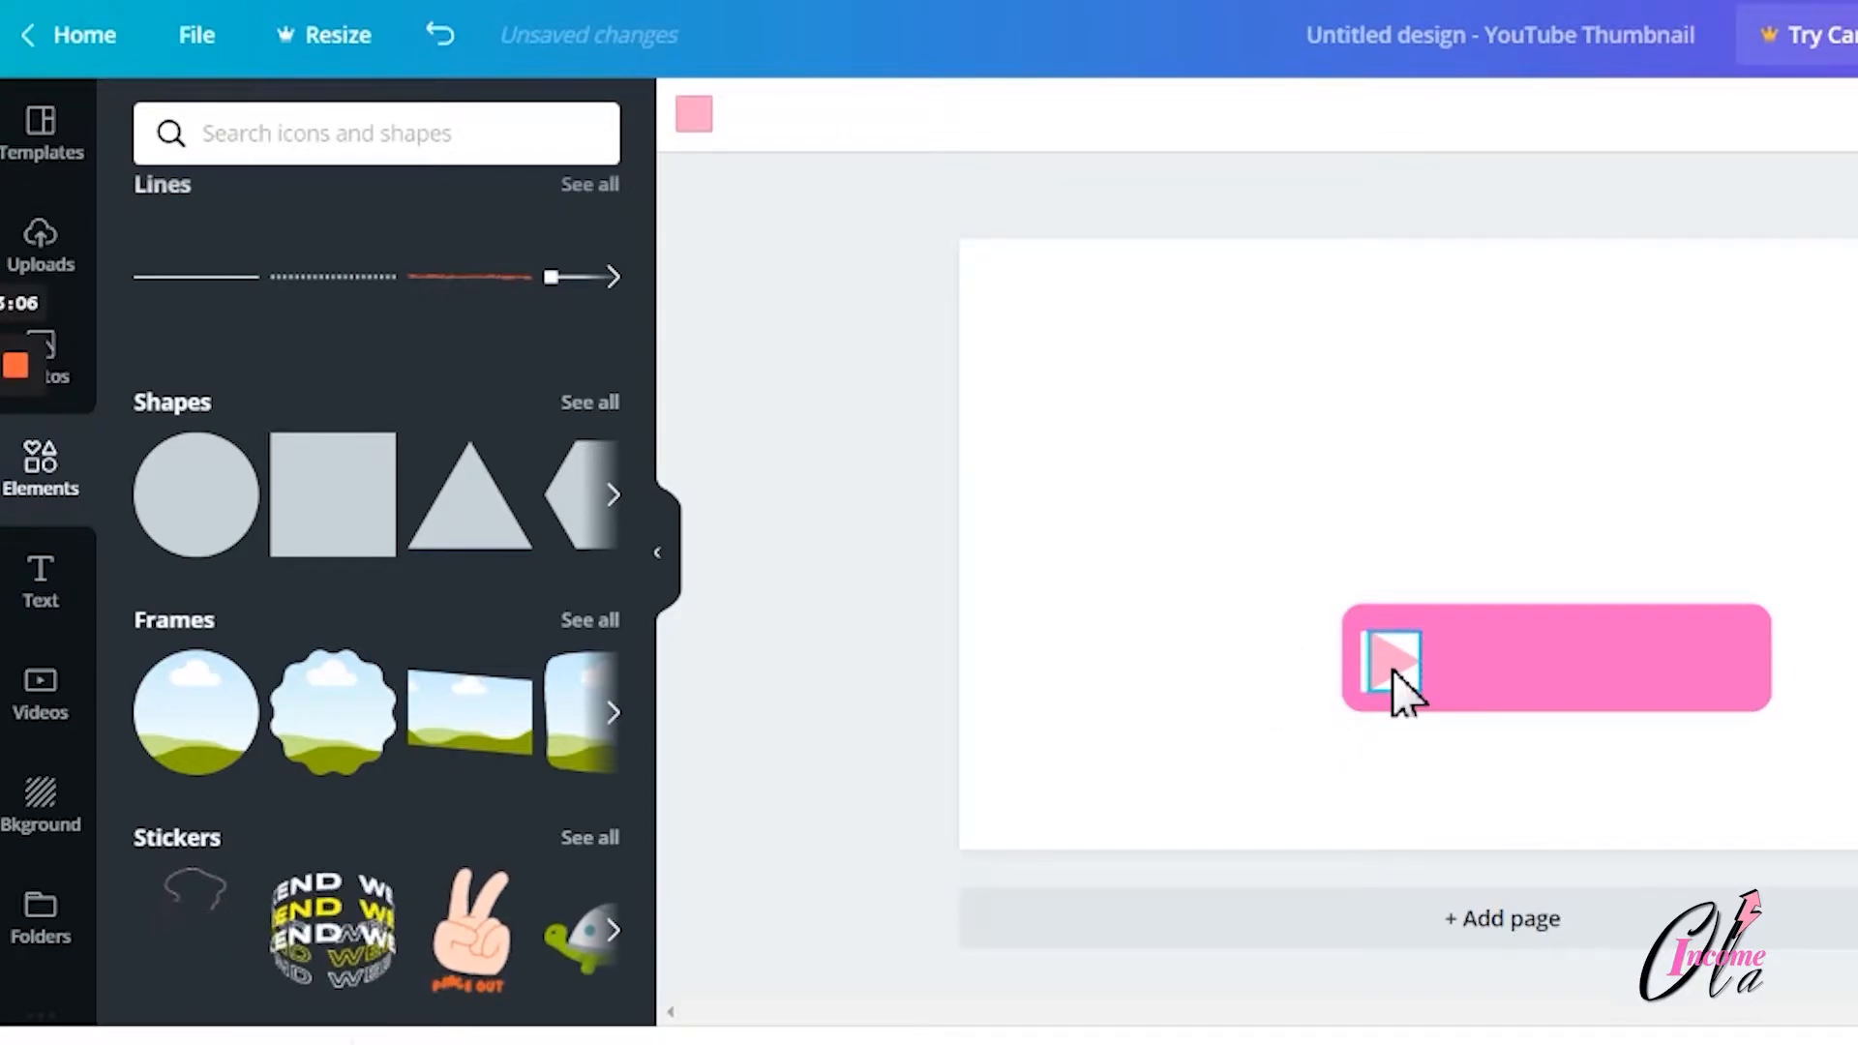
pyautogui.click(1169, 711)
pyautogui.click(1395, 677)
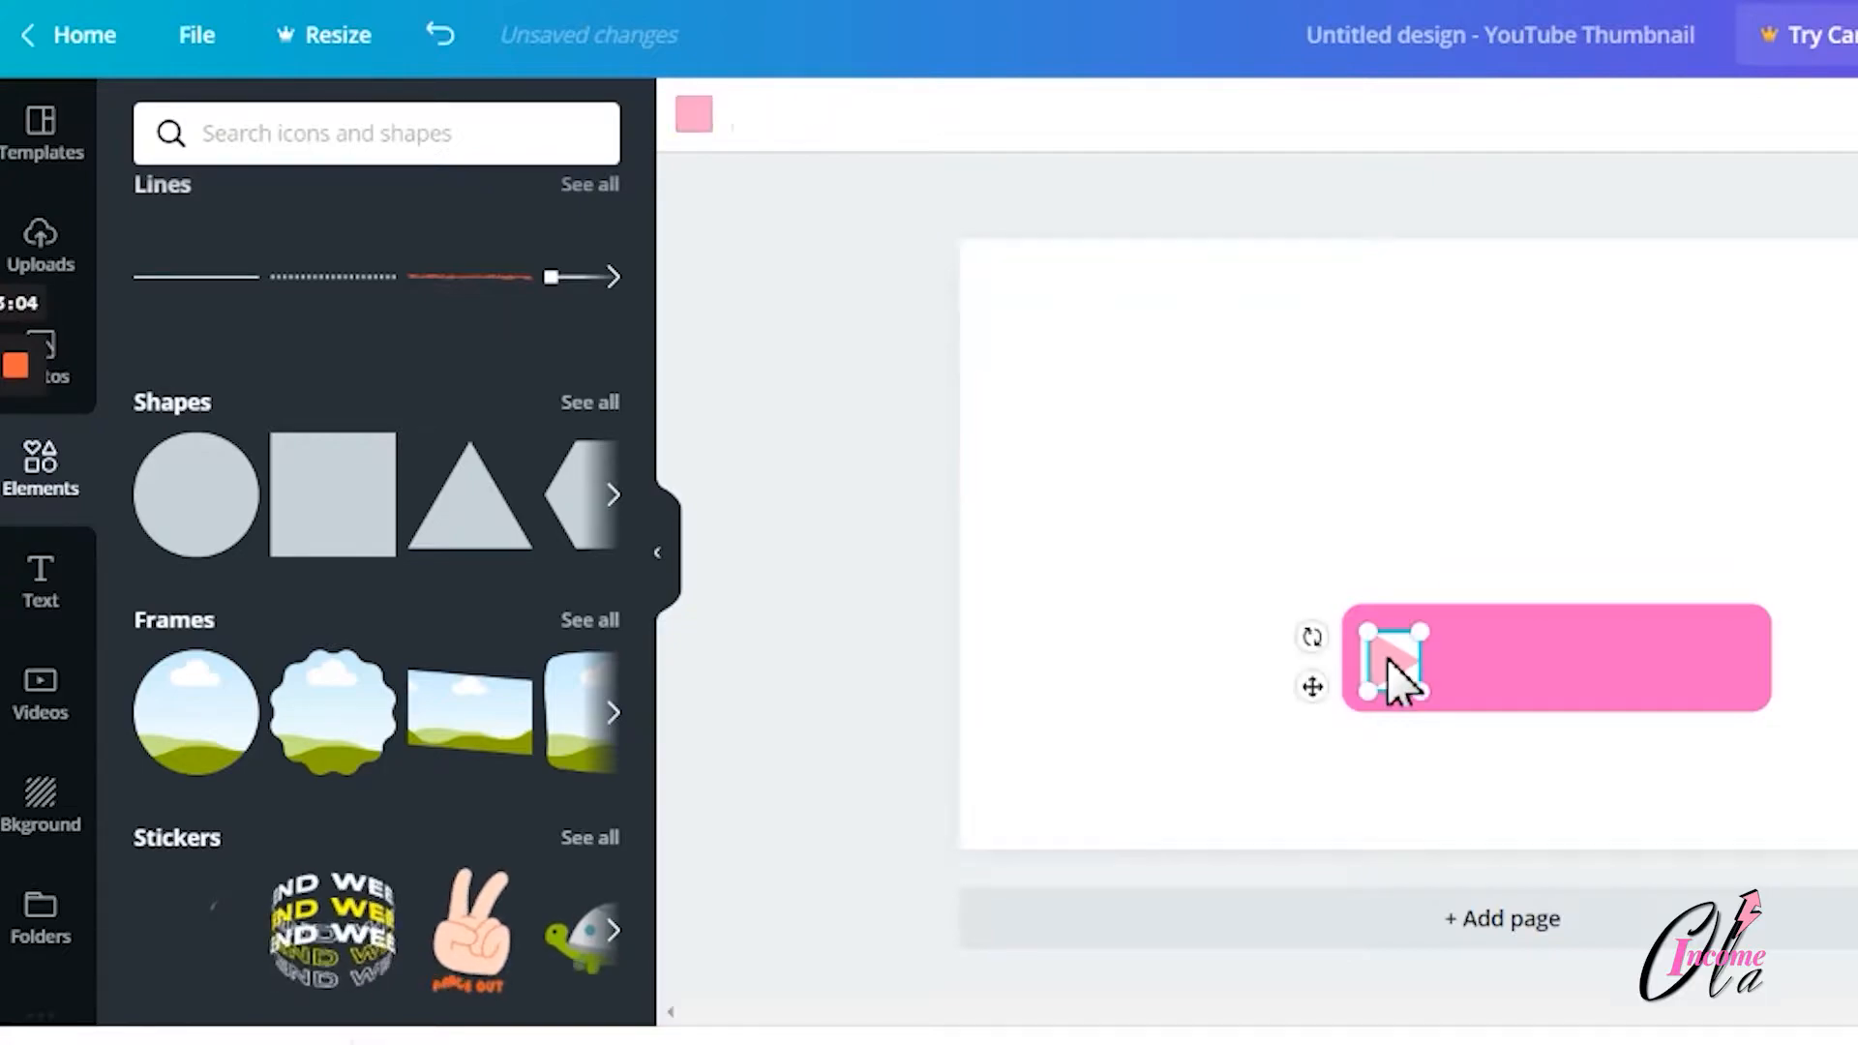
pyautogui.moveTo(1370, 635); pyautogui.dragTo(1388, 661)
pyautogui.click(996, 651)
pyautogui.click(1200, 707)
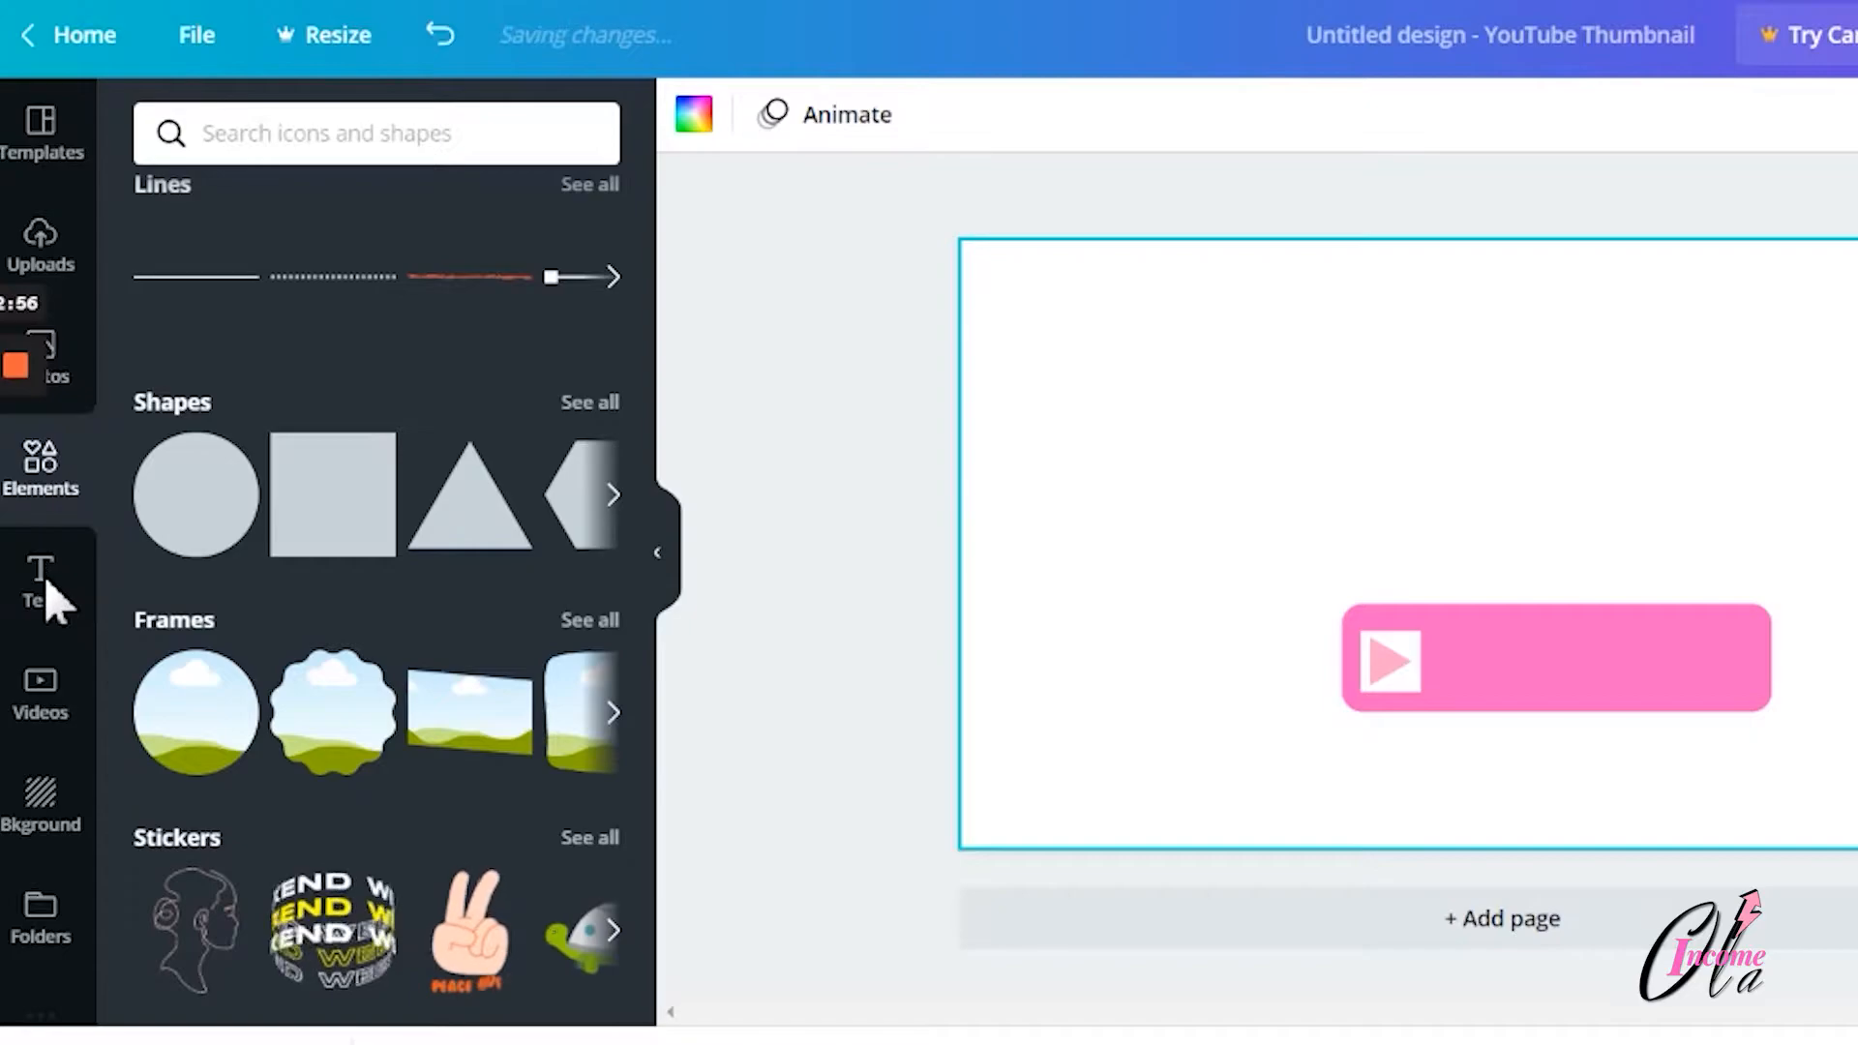
# Add a heading text reading "SUBSCRIBE" in capital letters
pyautogui.click(70, 586)
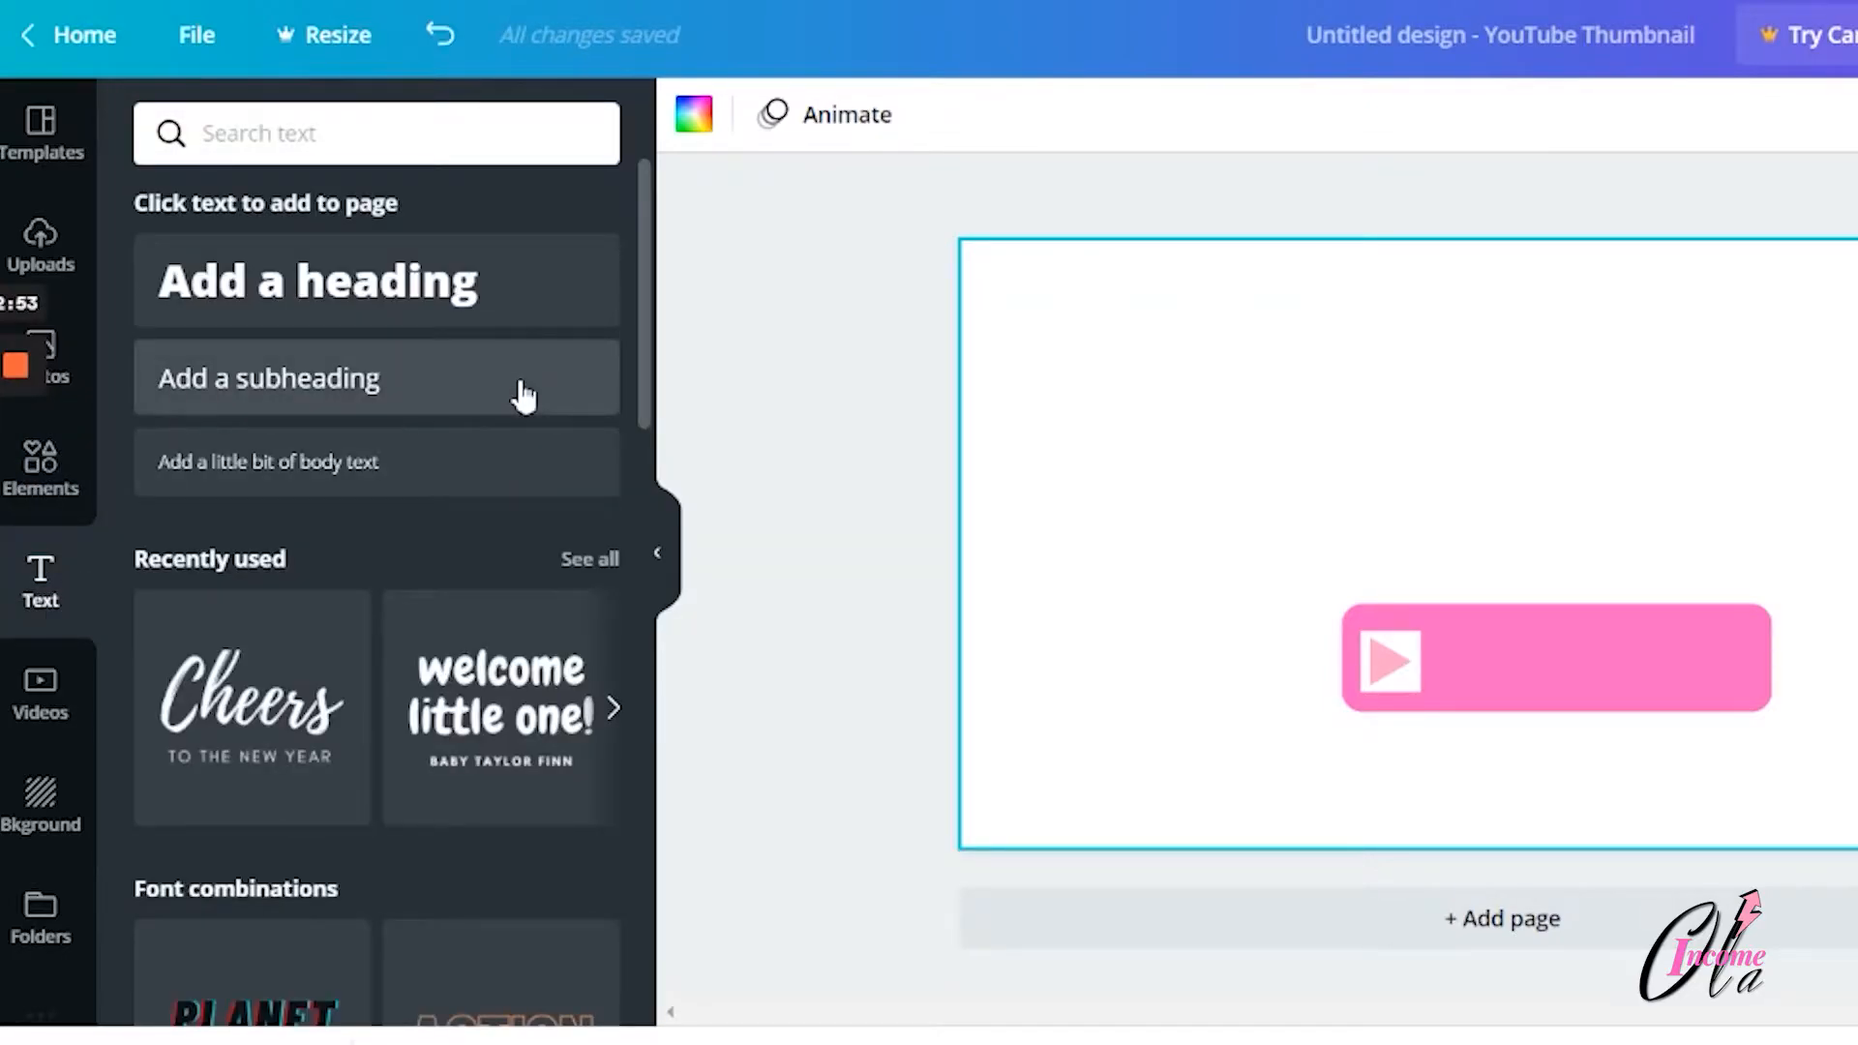
pyautogui.click(419, 299)
pyautogui.write('Sub')
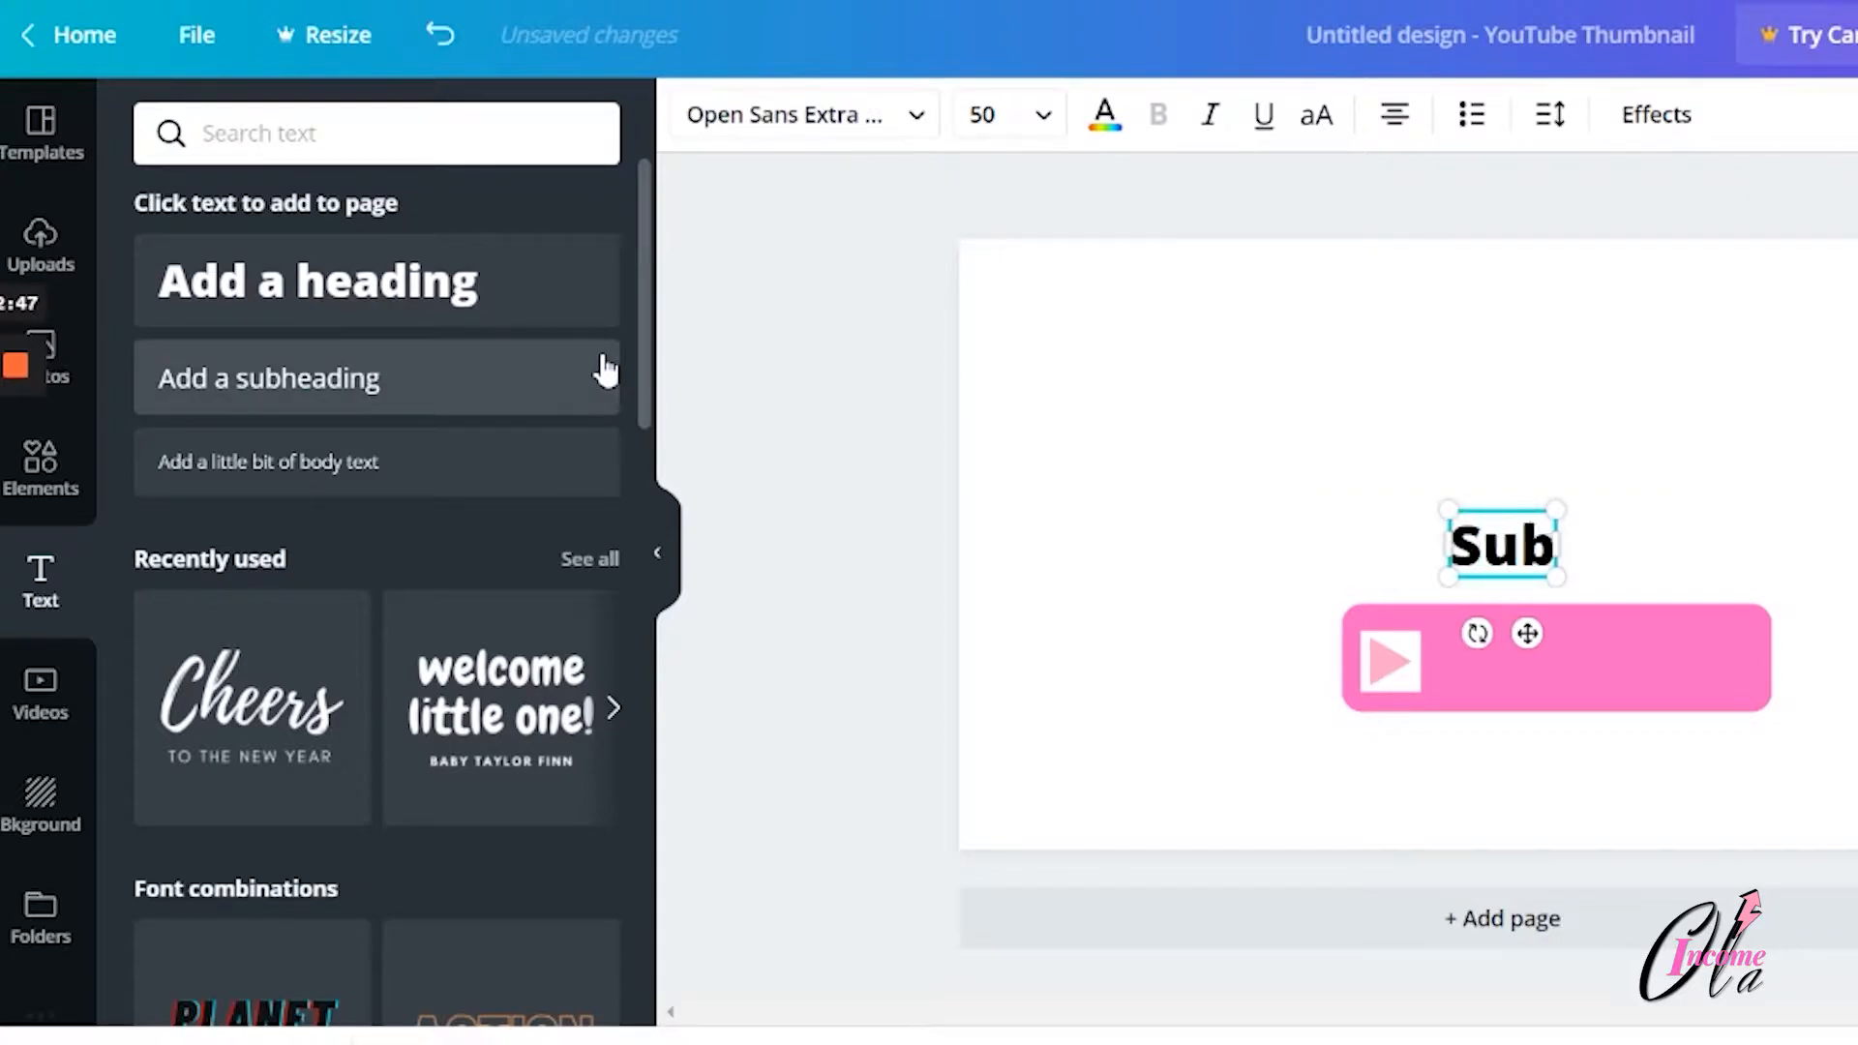
pyautogui.press('BackSpace')
pyautogui.press('BackSpace')
pyautogui.press('BackSpace')
pyautogui.write('SUBS')
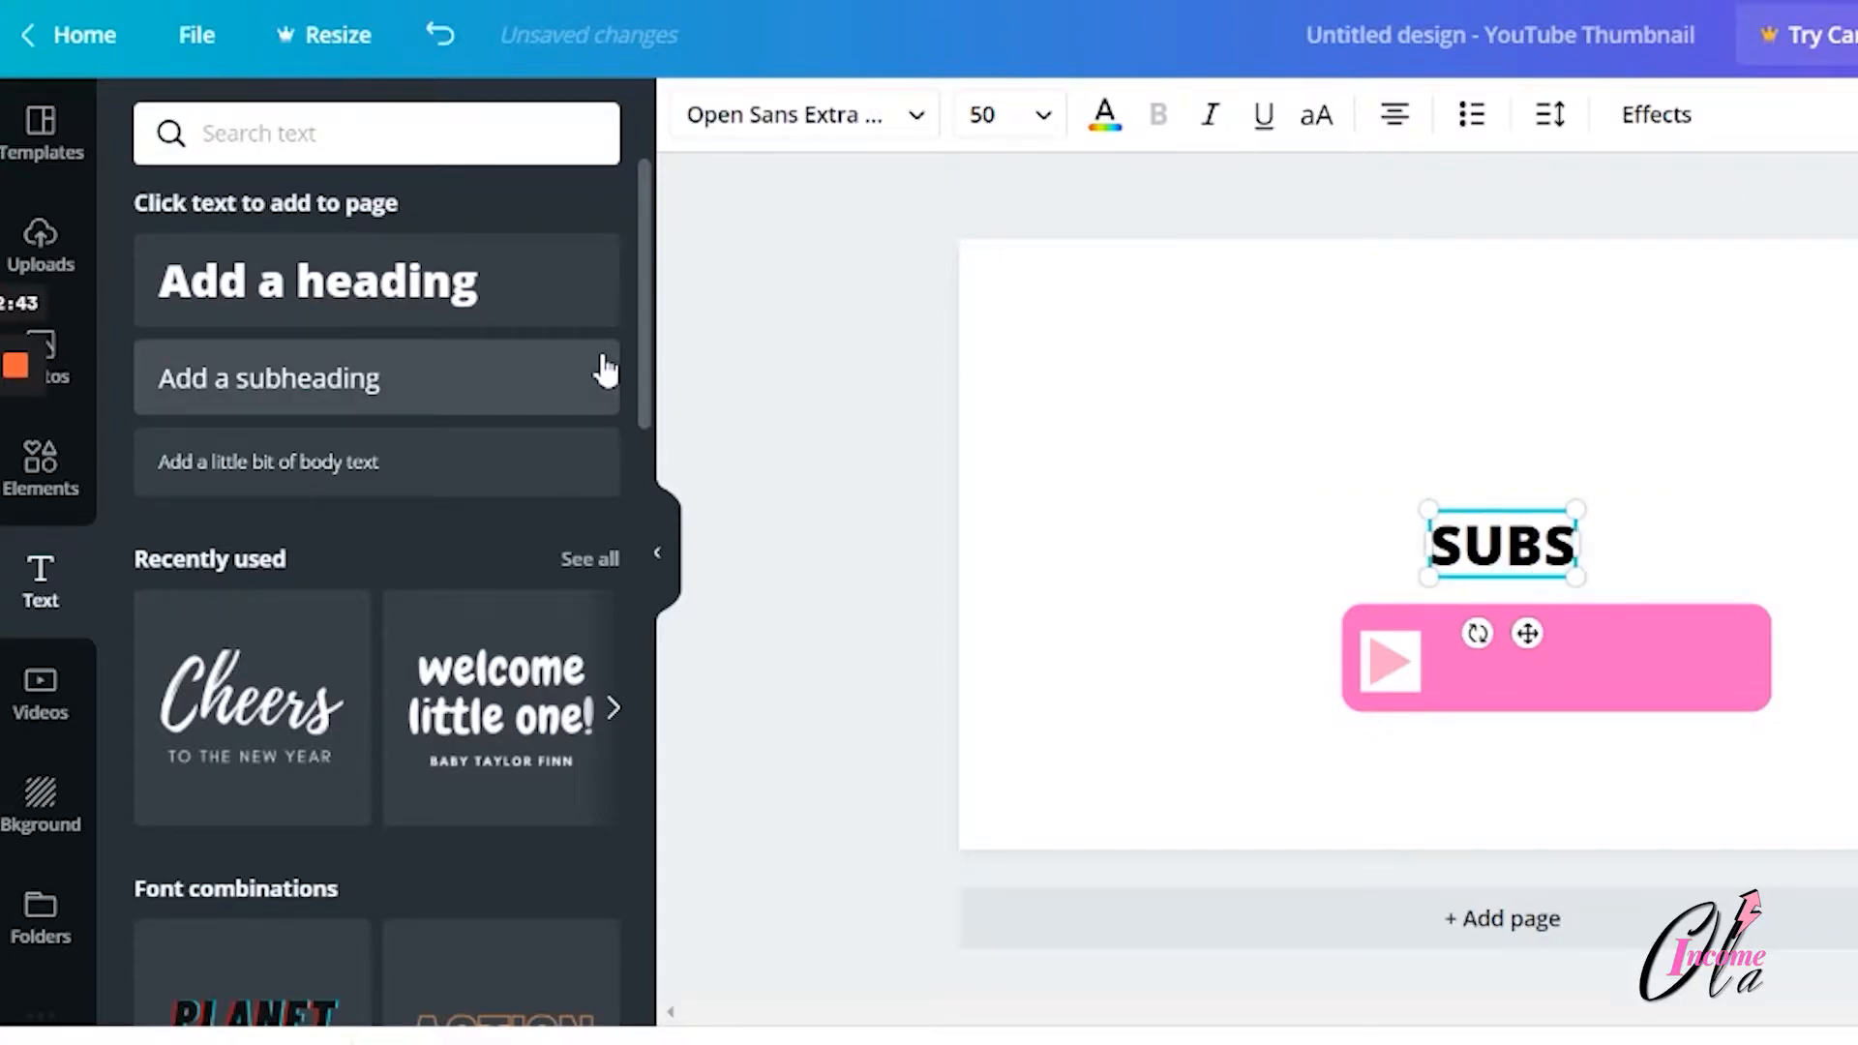
pyautogui.write('CRIBE')
# Move the "SUBSCRIBE" text onto the pink bar beside the play icon and color it white
pyautogui.click(862, 543)
pyautogui.moveTo(1437, 530); pyautogui.dragTo(1526, 636)
pyautogui.click(1103, 116)
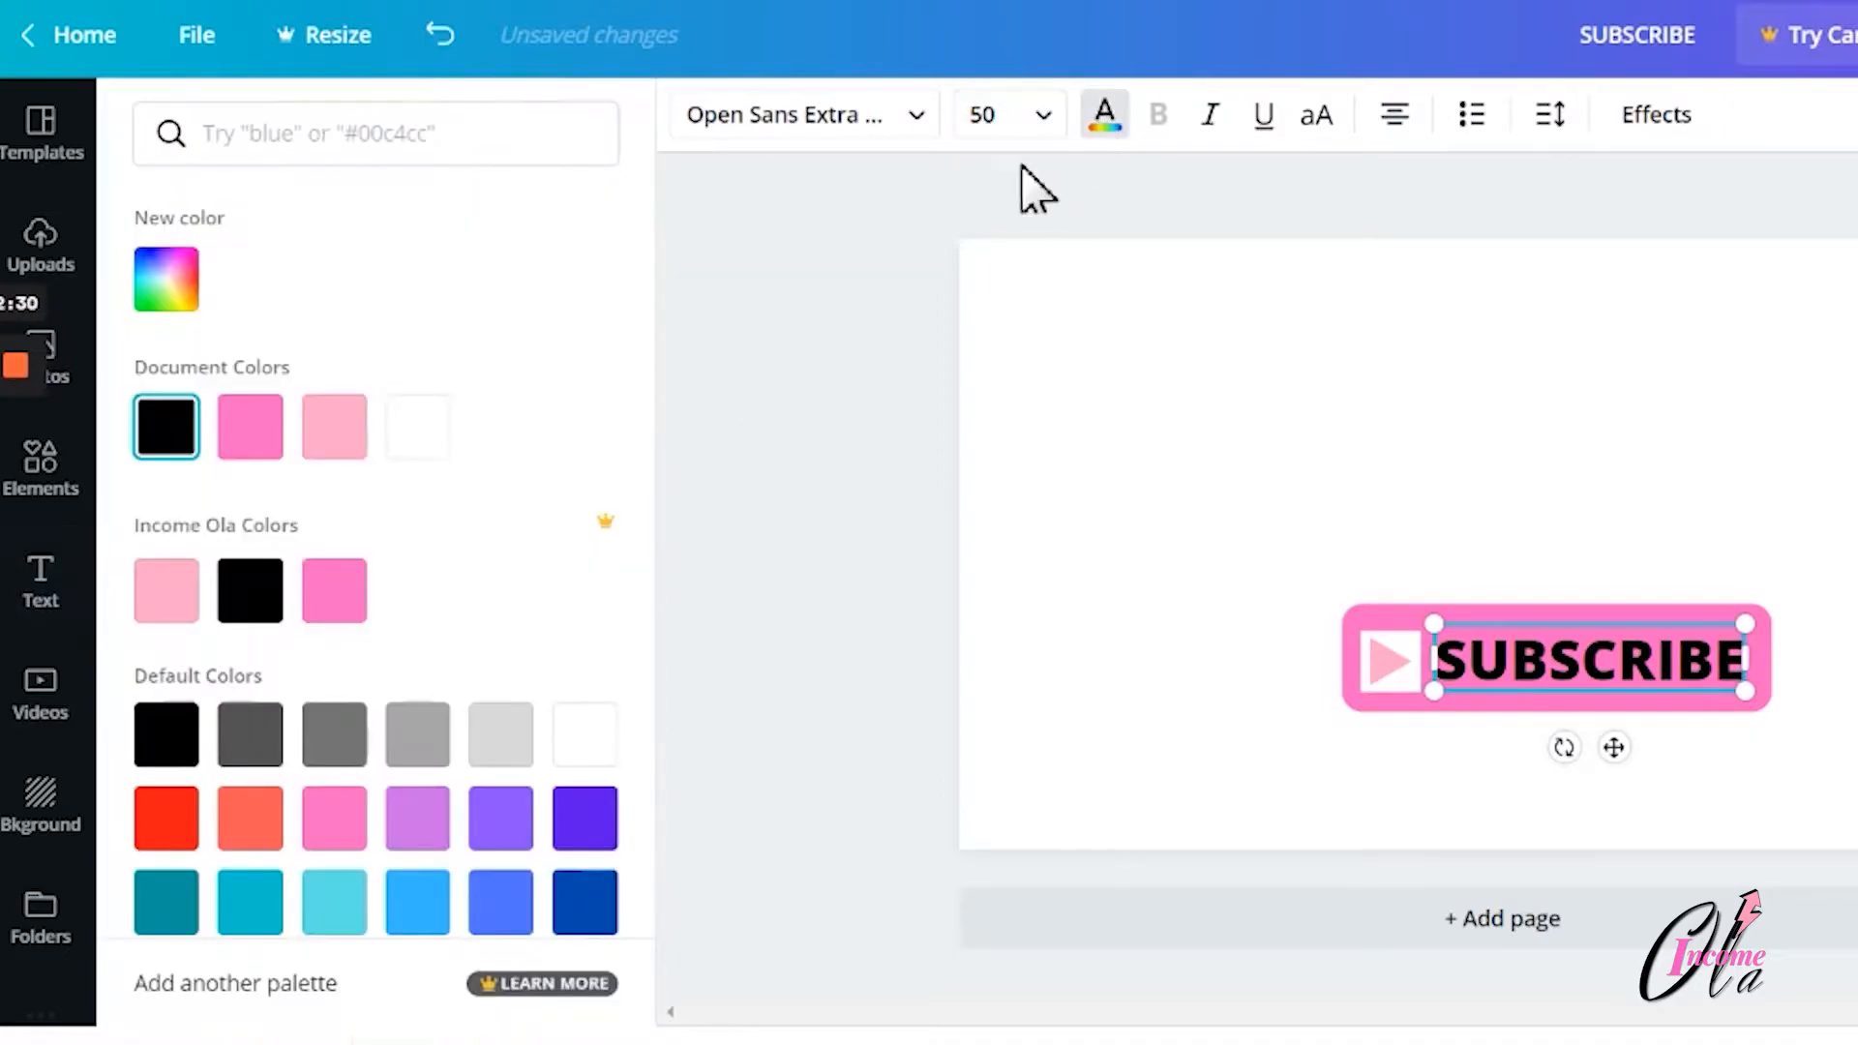
pyautogui.click(417, 426)
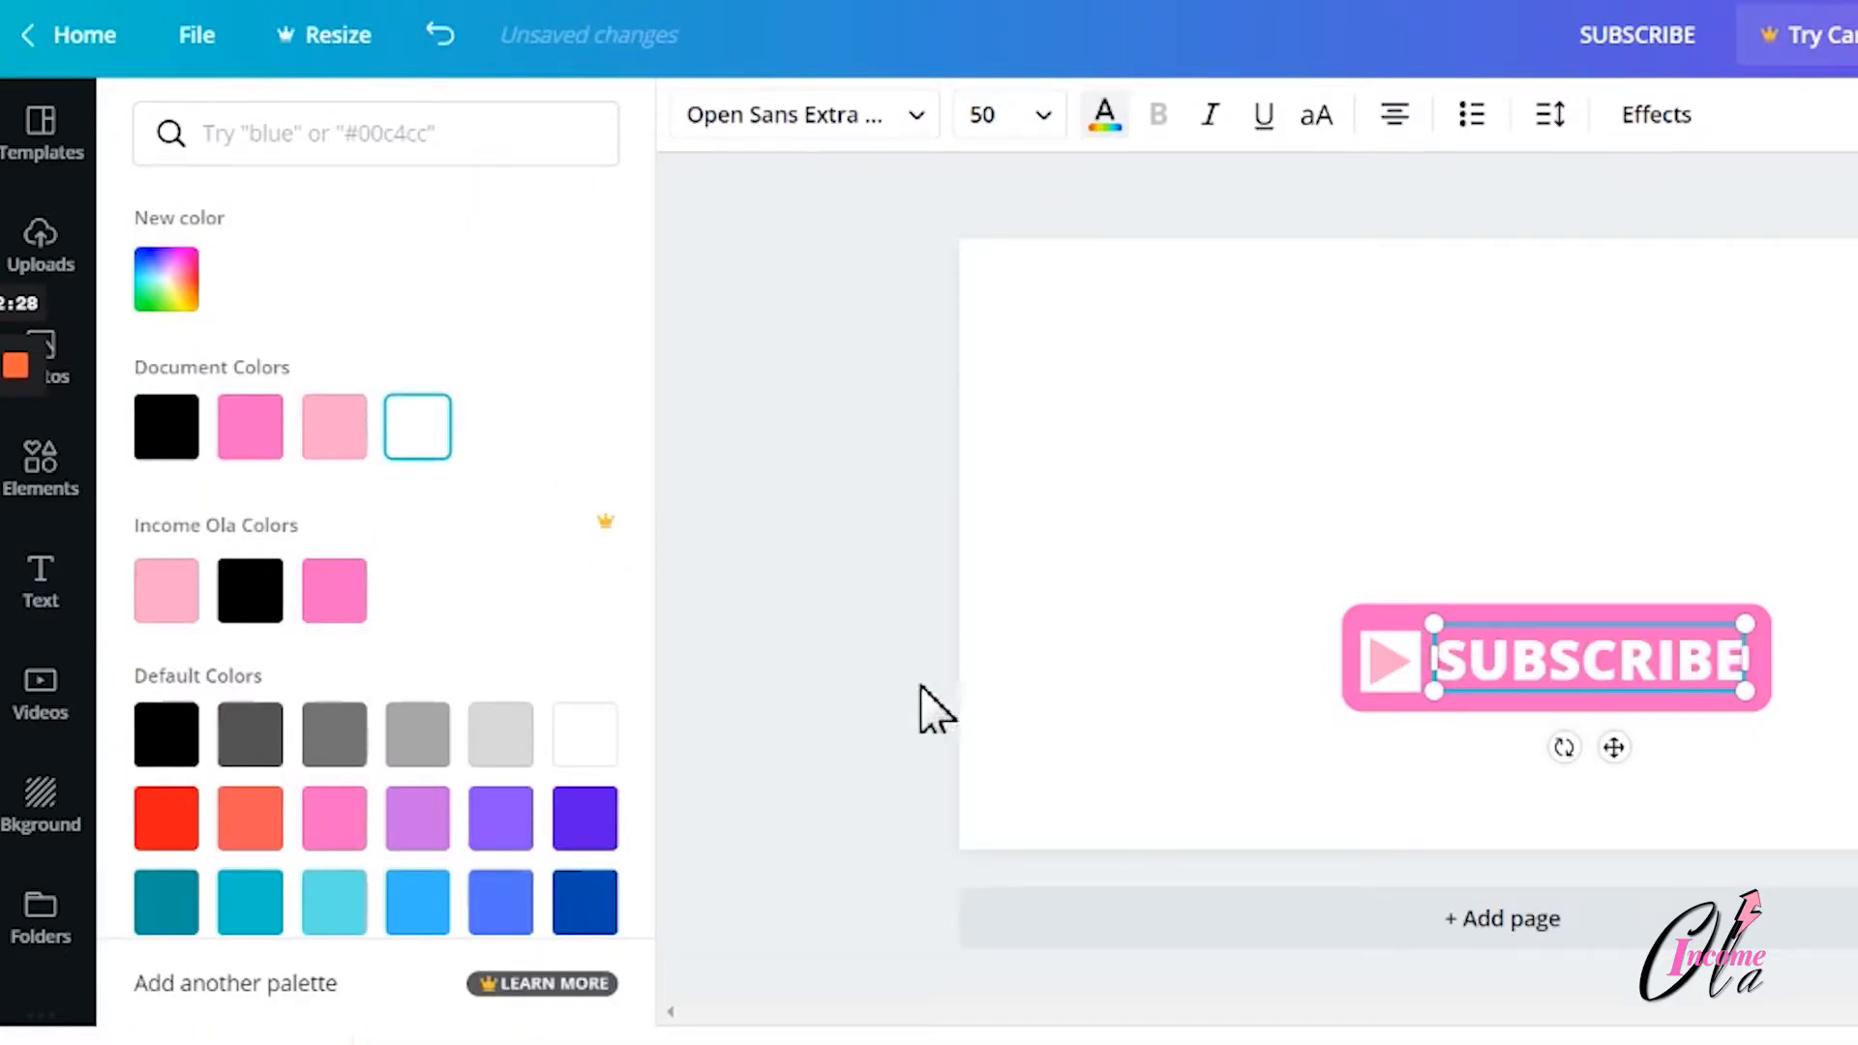
pyautogui.click(780, 474)
# Recolor the play icon's triangle with the same darker pink as the bar
pyautogui.click(1386, 666)
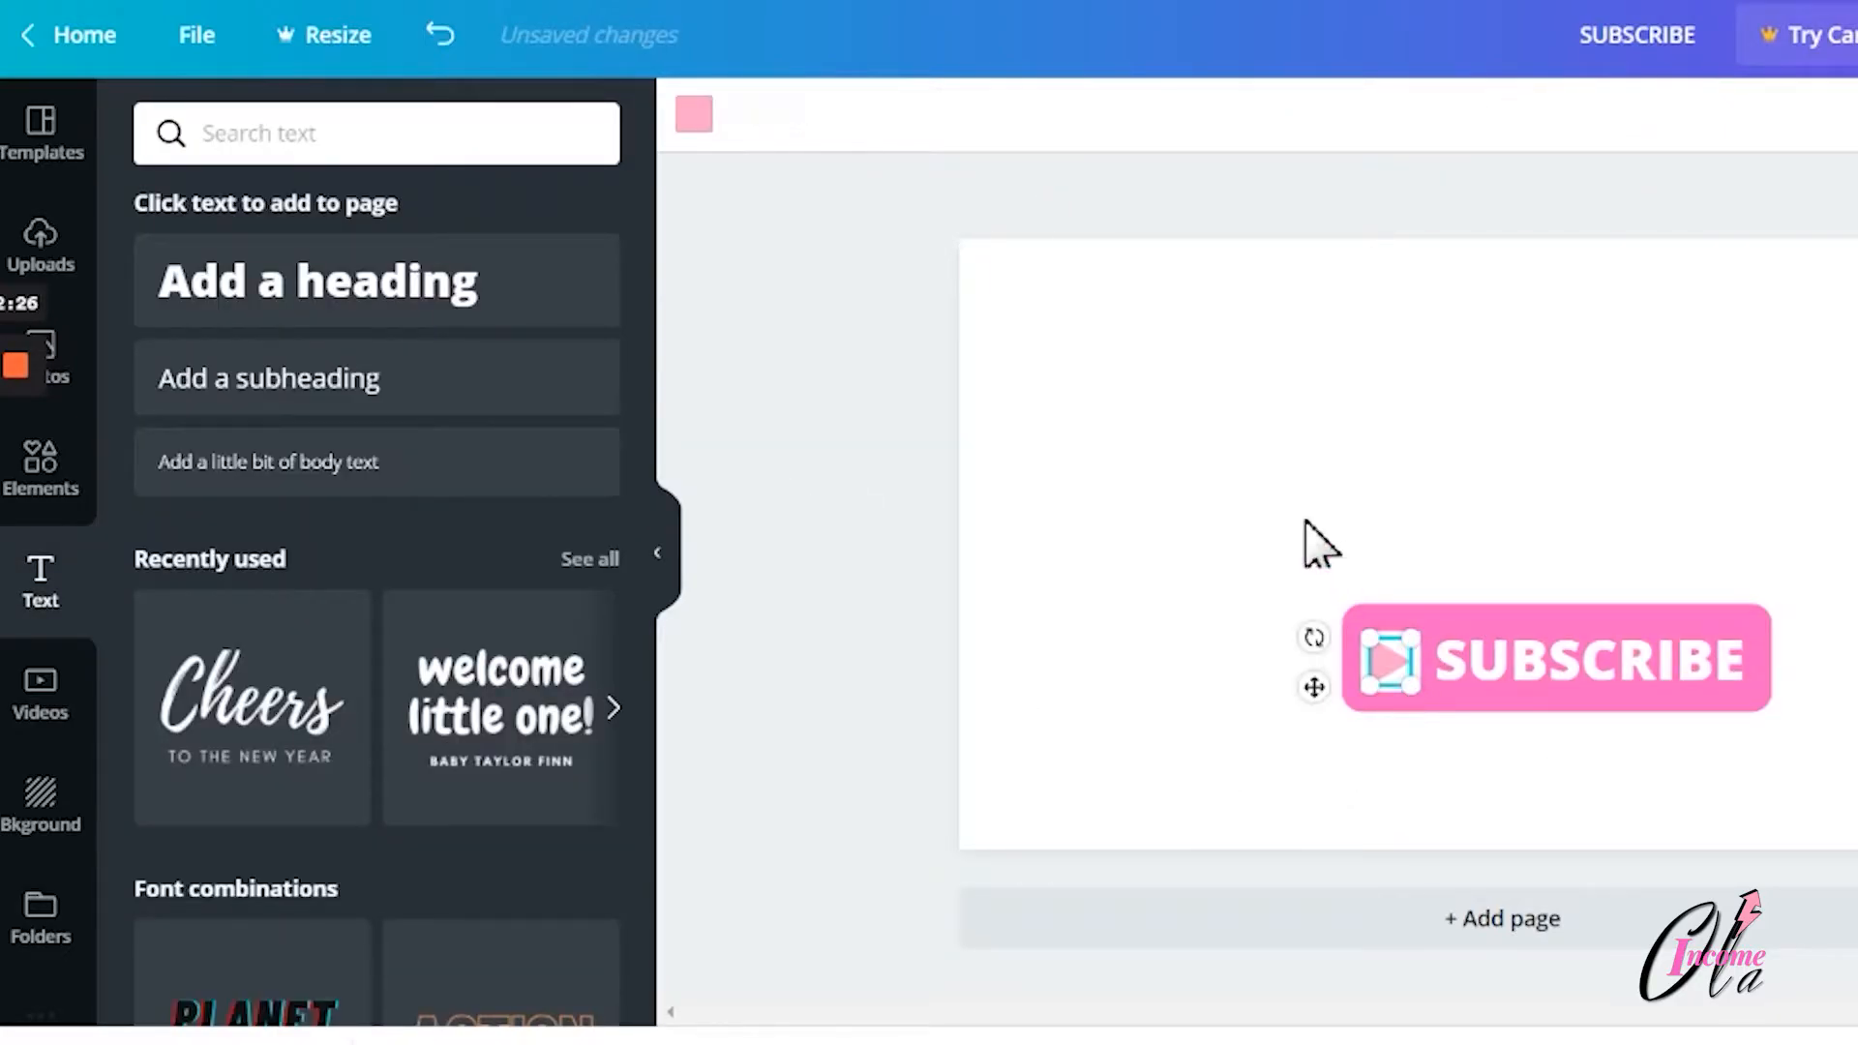
pyautogui.click(698, 121)
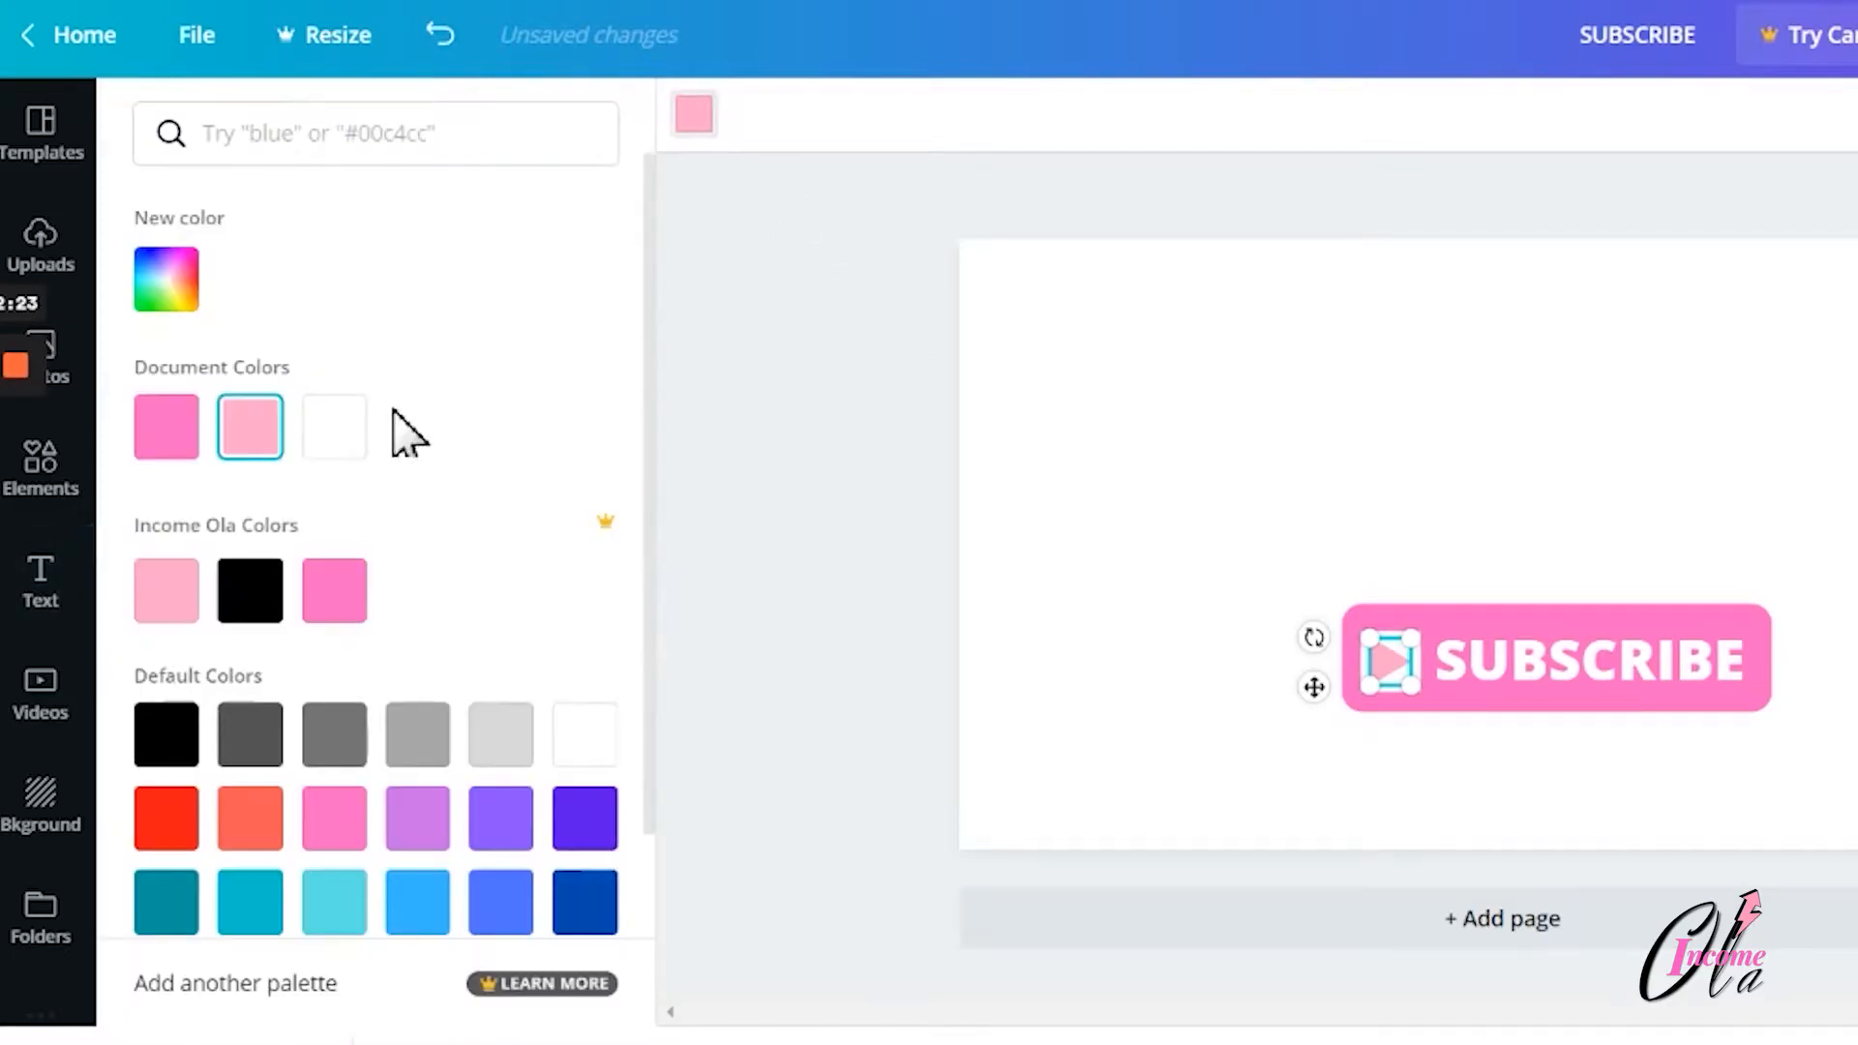
pyautogui.click(174, 434)
pyautogui.click(790, 476)
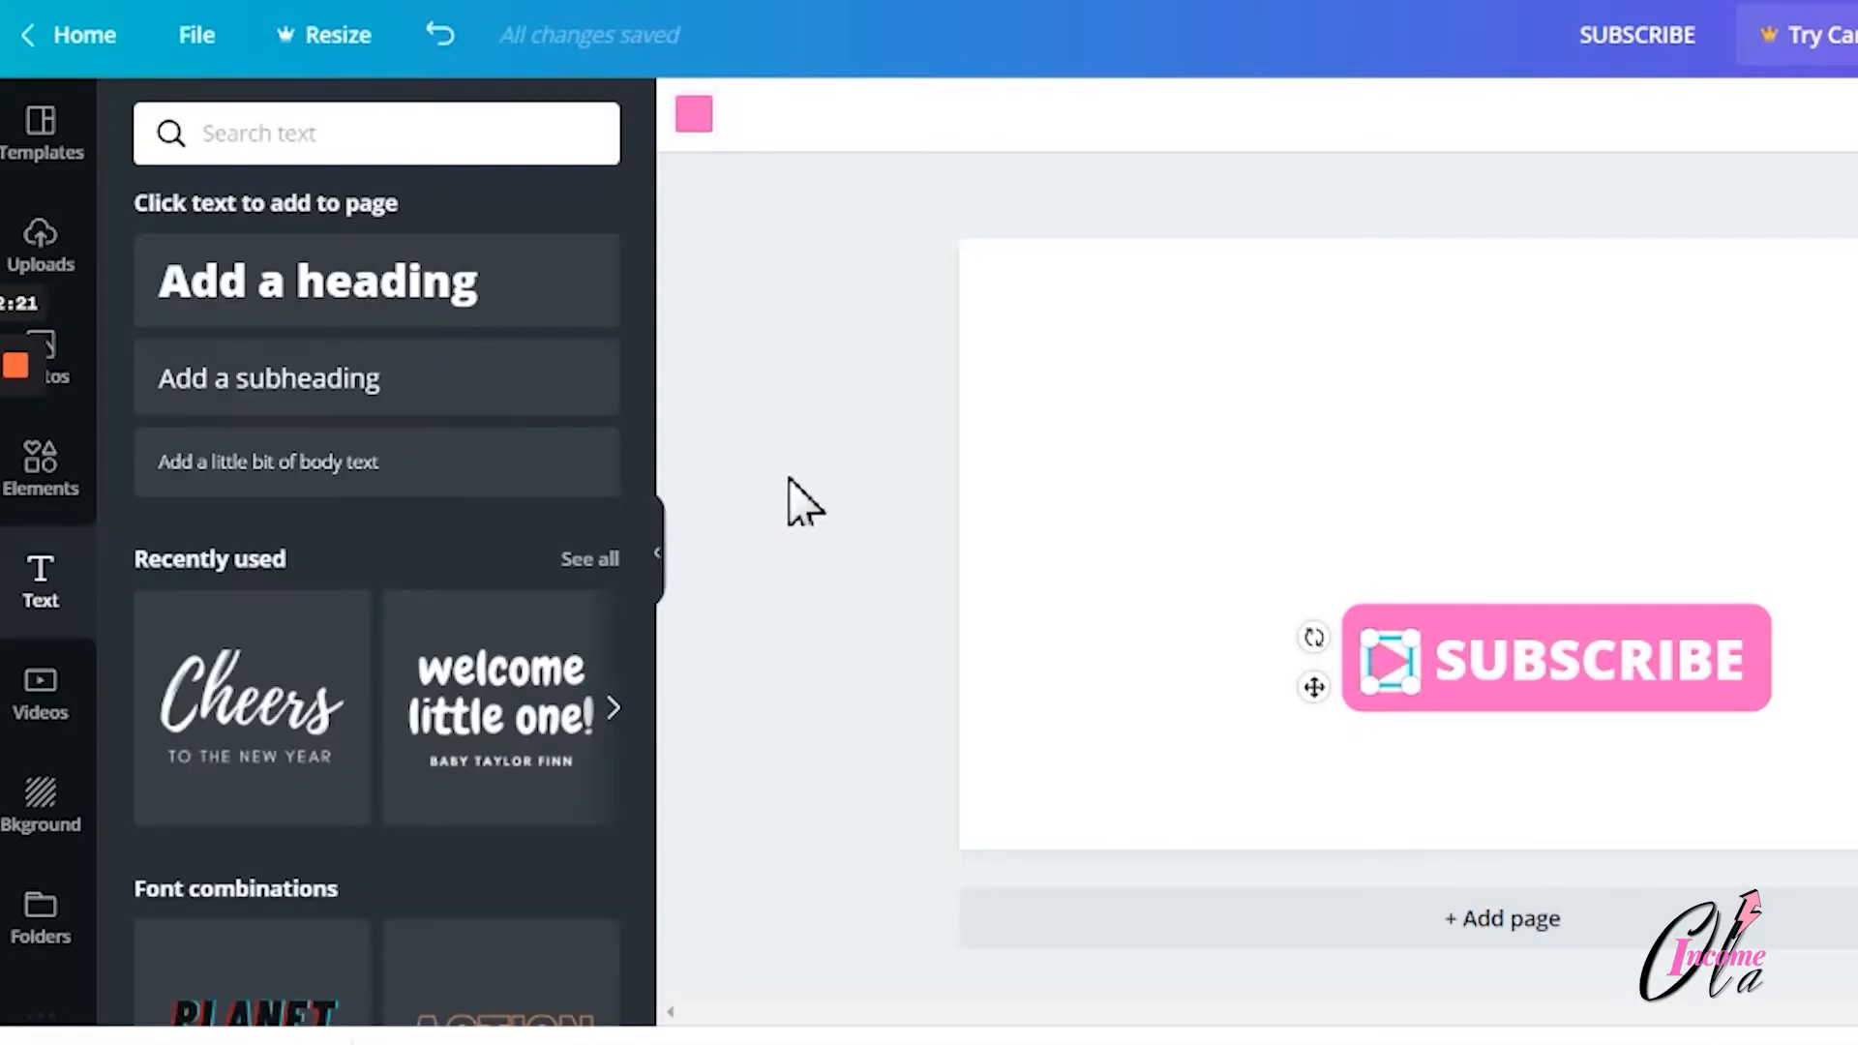
pyautogui.click(792, 498)
# Select all parts of the subscribe button together and move them to the page's horizontal center near its lower edge
pyautogui.moveTo(1303, 544); pyautogui.dragTo(1732, 721)
pyautogui.moveTo(1549, 623); pyautogui.dragTo(1497, 688)
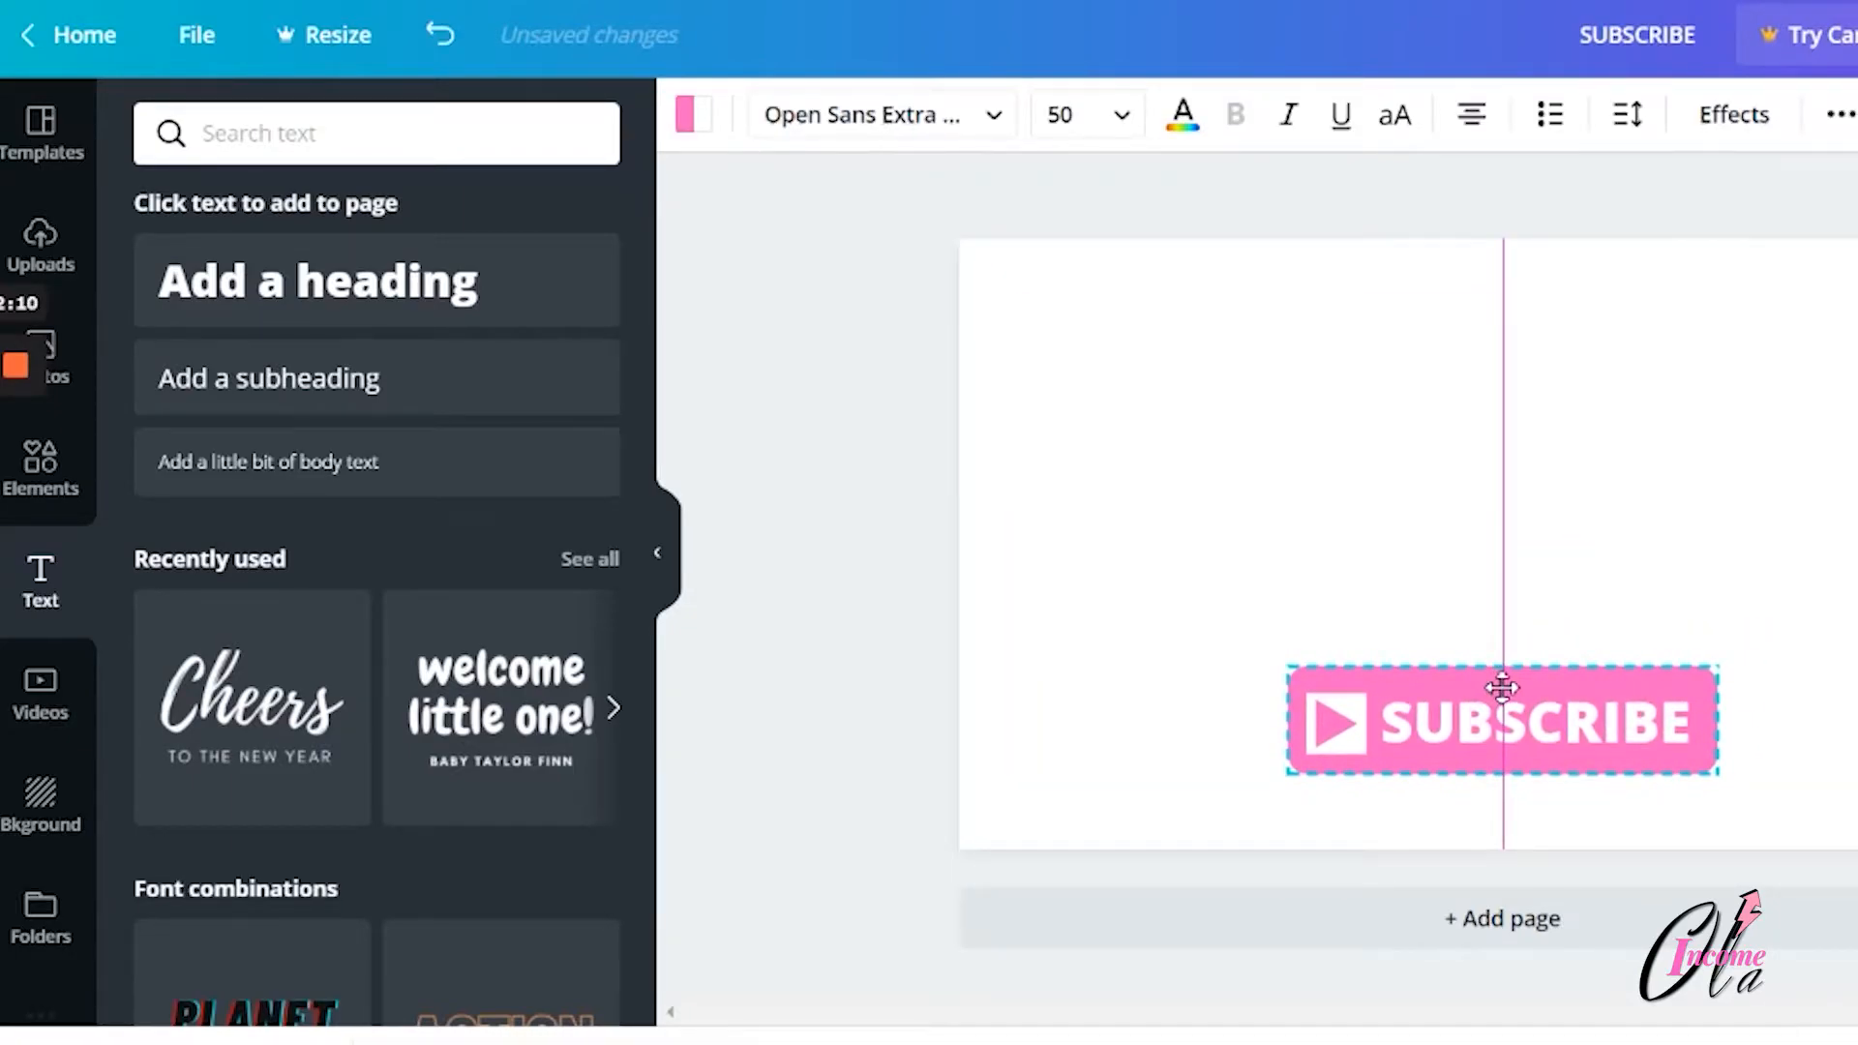
pyautogui.click(811, 434)
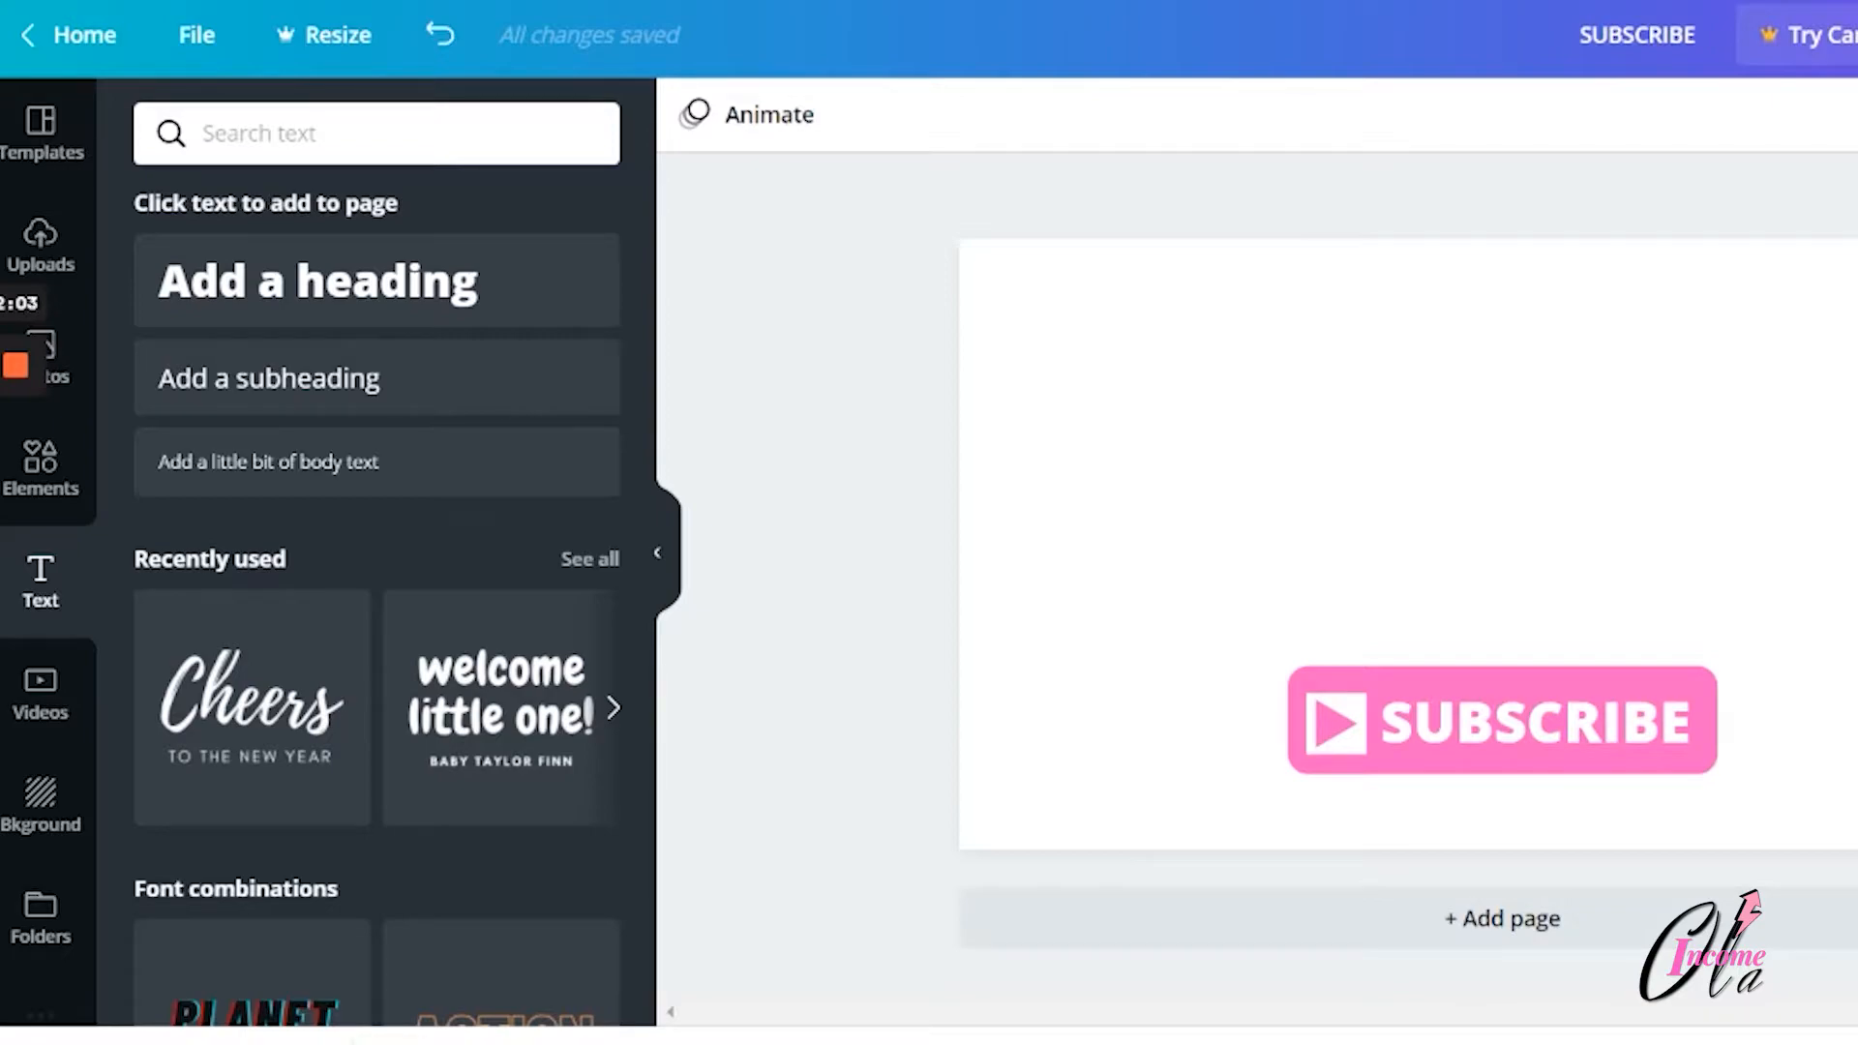
# Color the page background green and darken the shade to a deep forest green with a custom color
pyautogui.click(1085, 302)
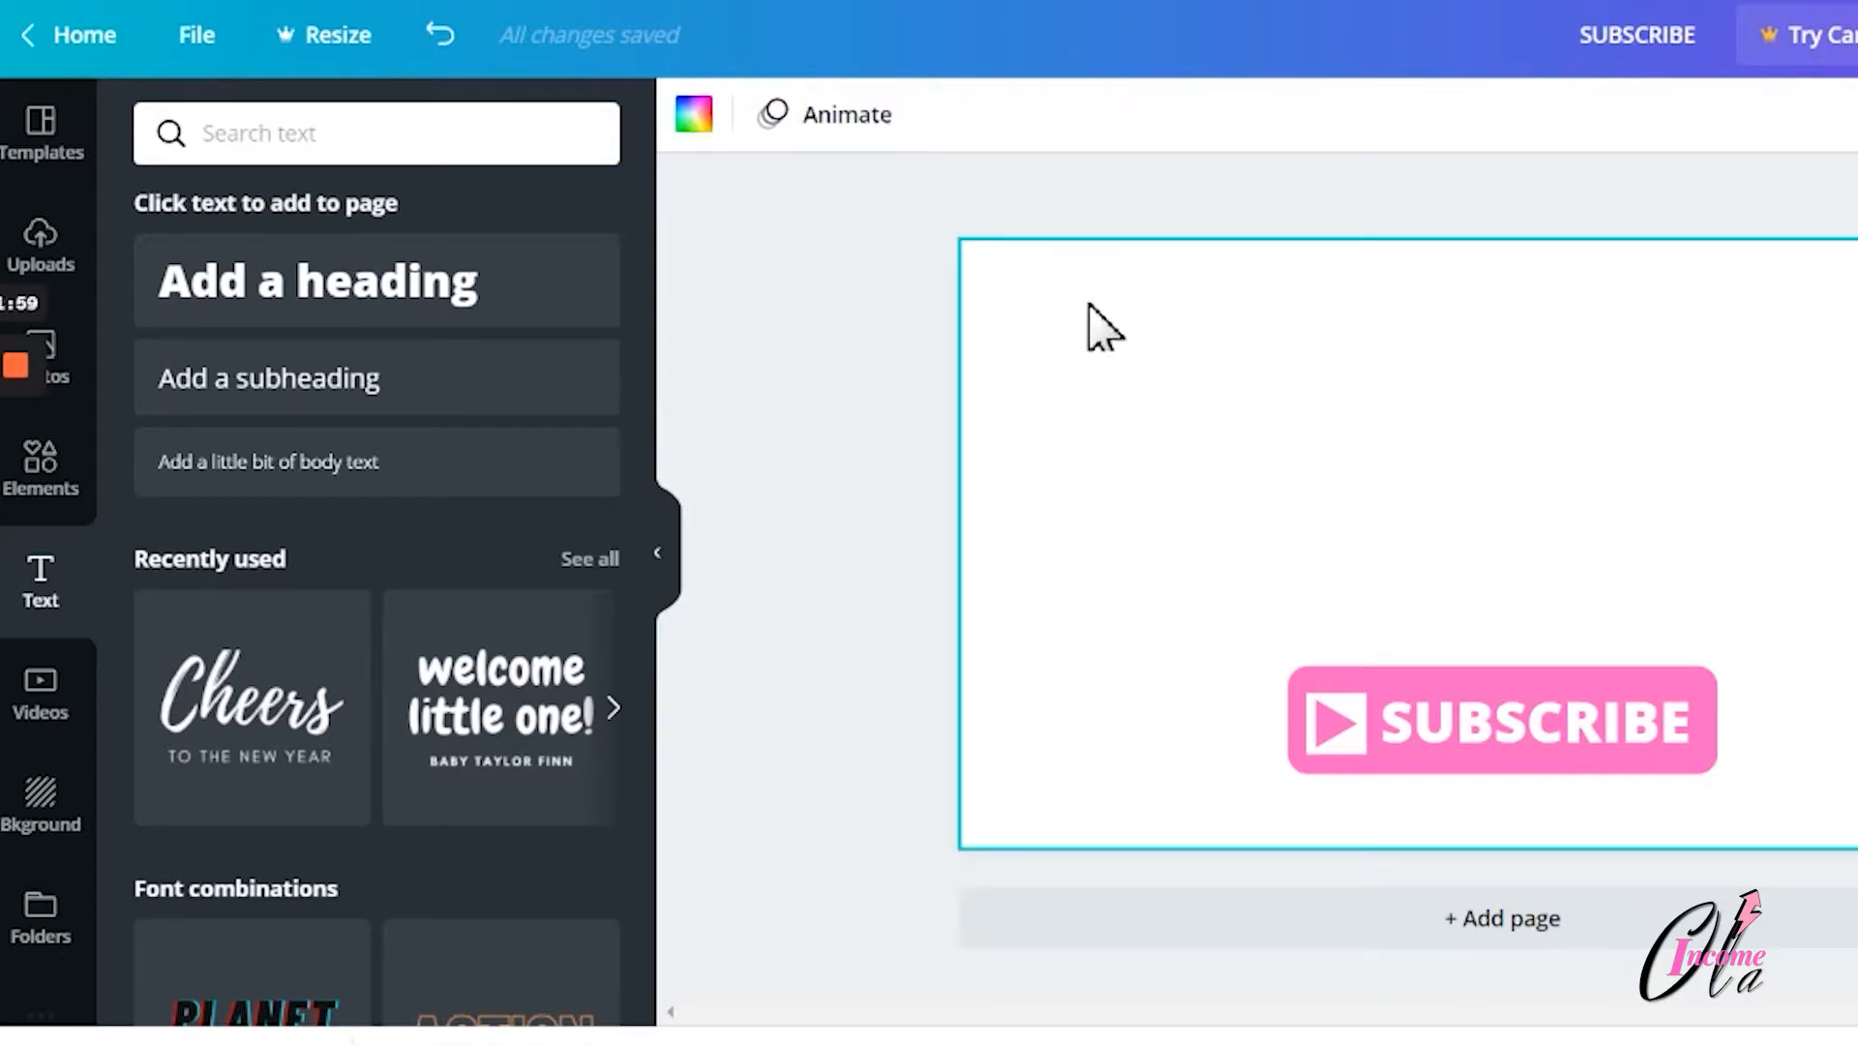
pyautogui.click(694, 116)
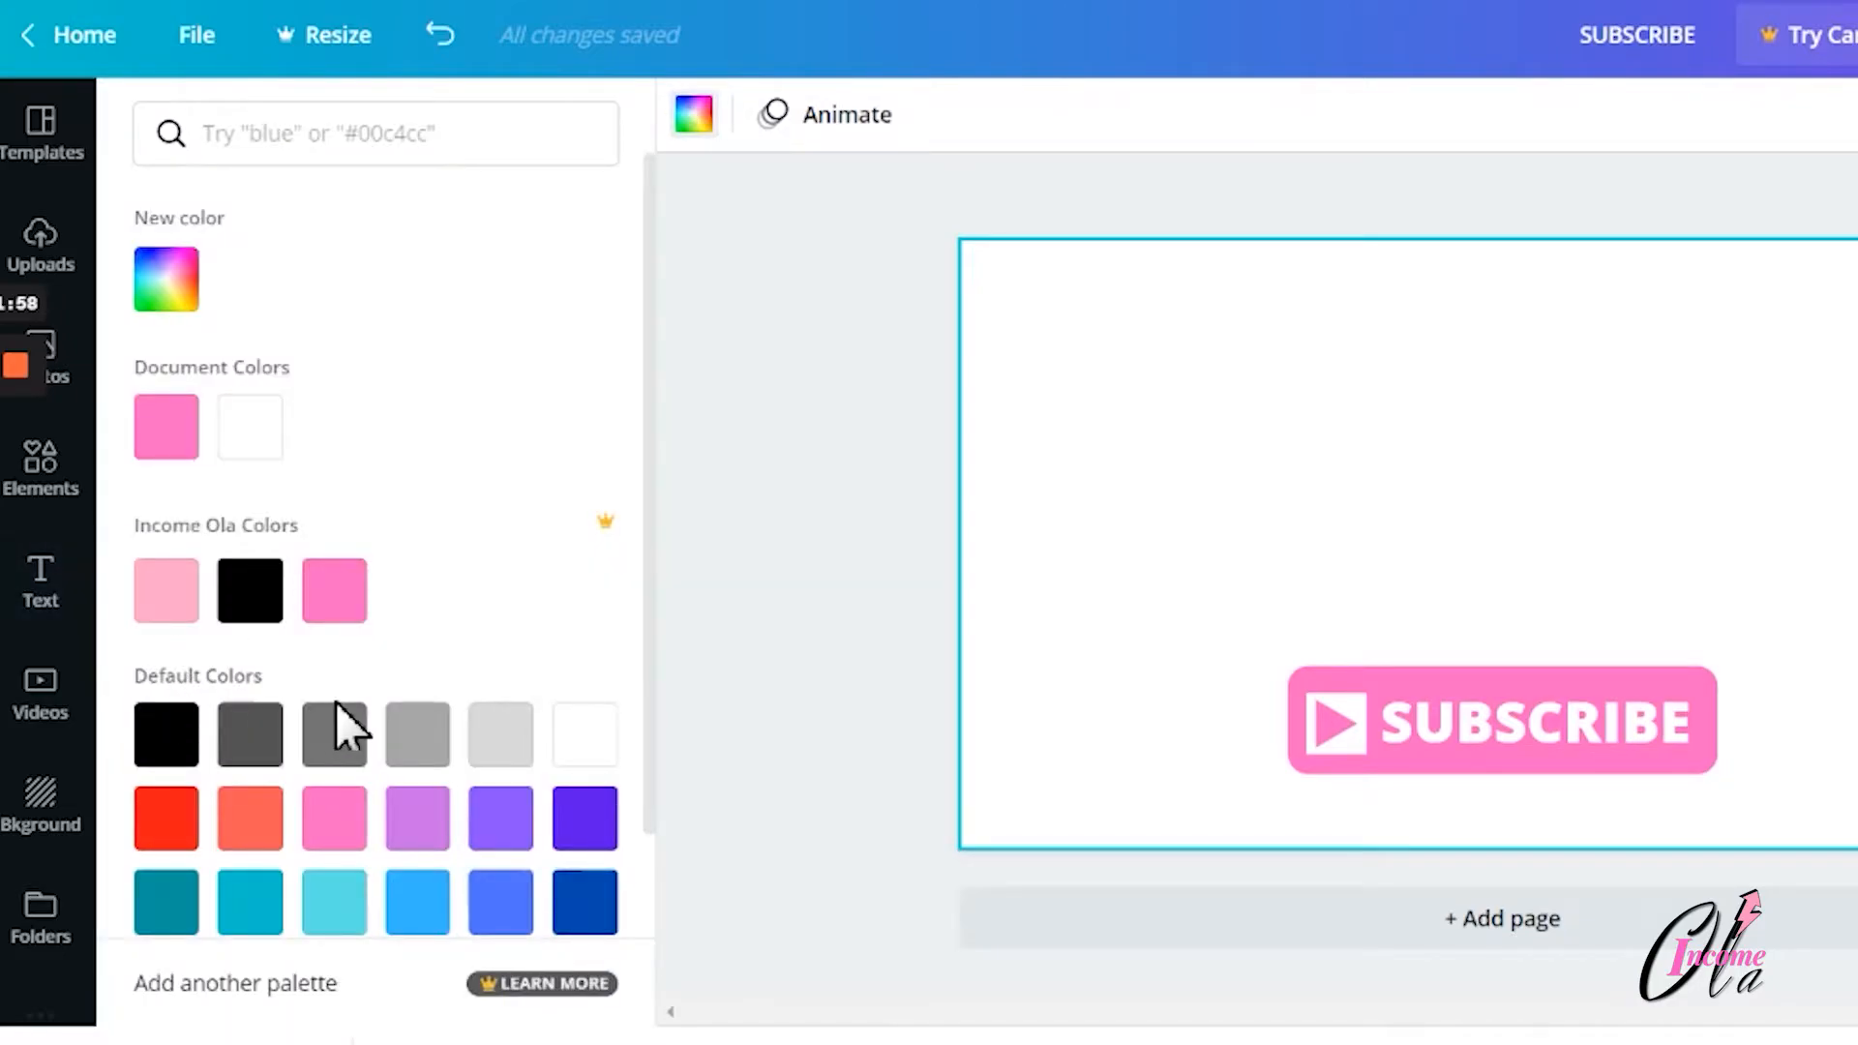
pyautogui.scroll(-1, 344, 721)
pyautogui.click(250, 889)
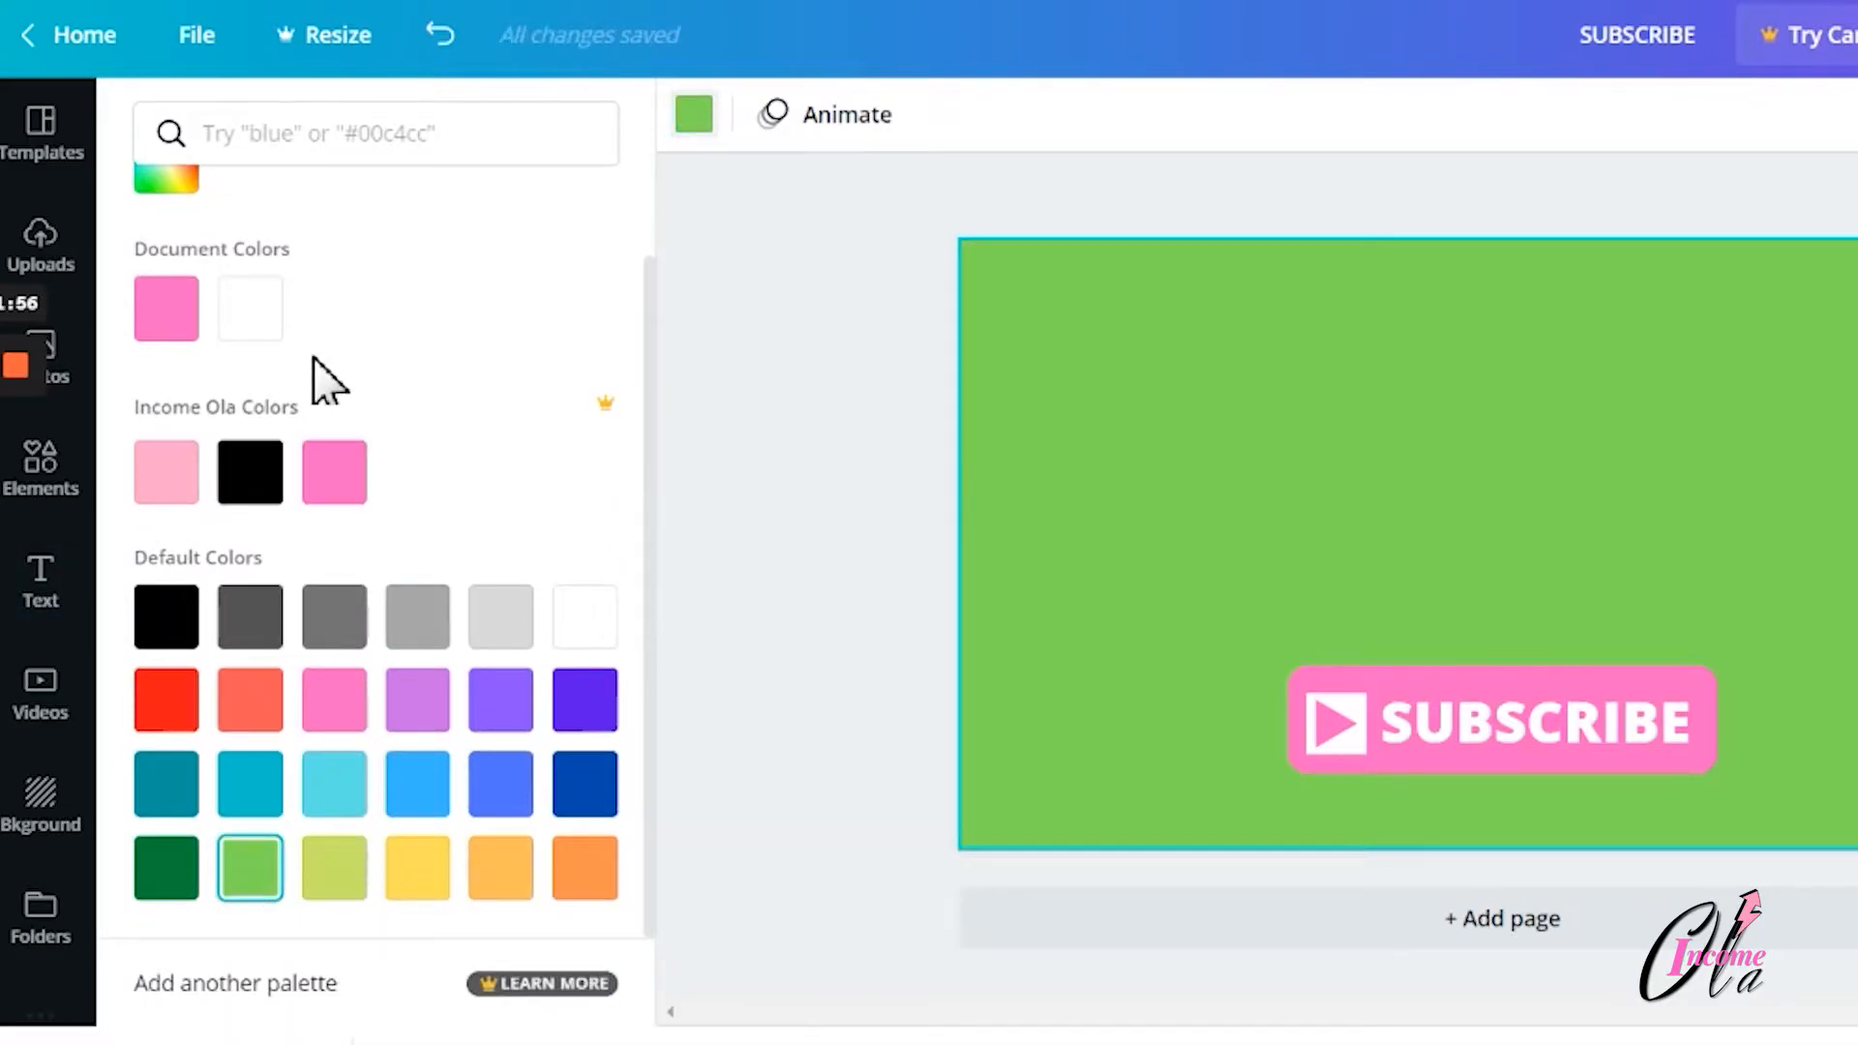
pyautogui.click(184, 192)
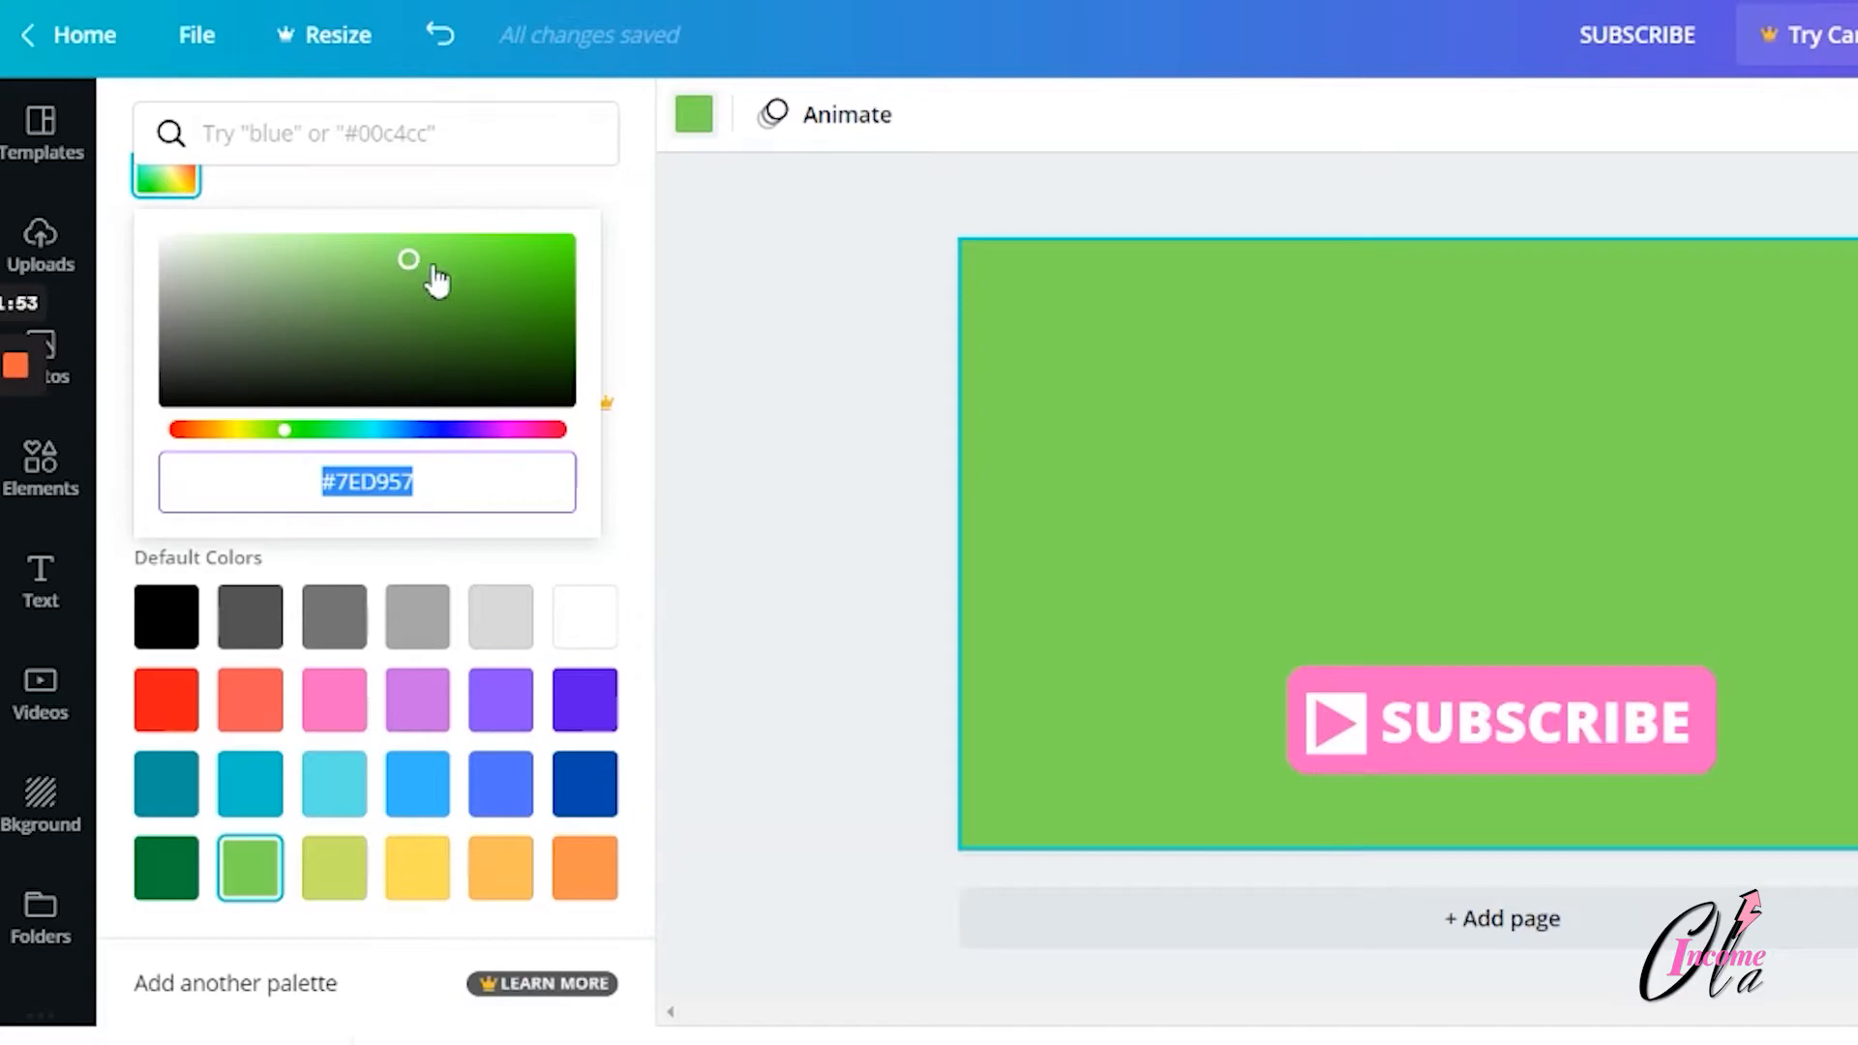
pyautogui.moveTo(410, 261); pyautogui.dragTo(498, 325)
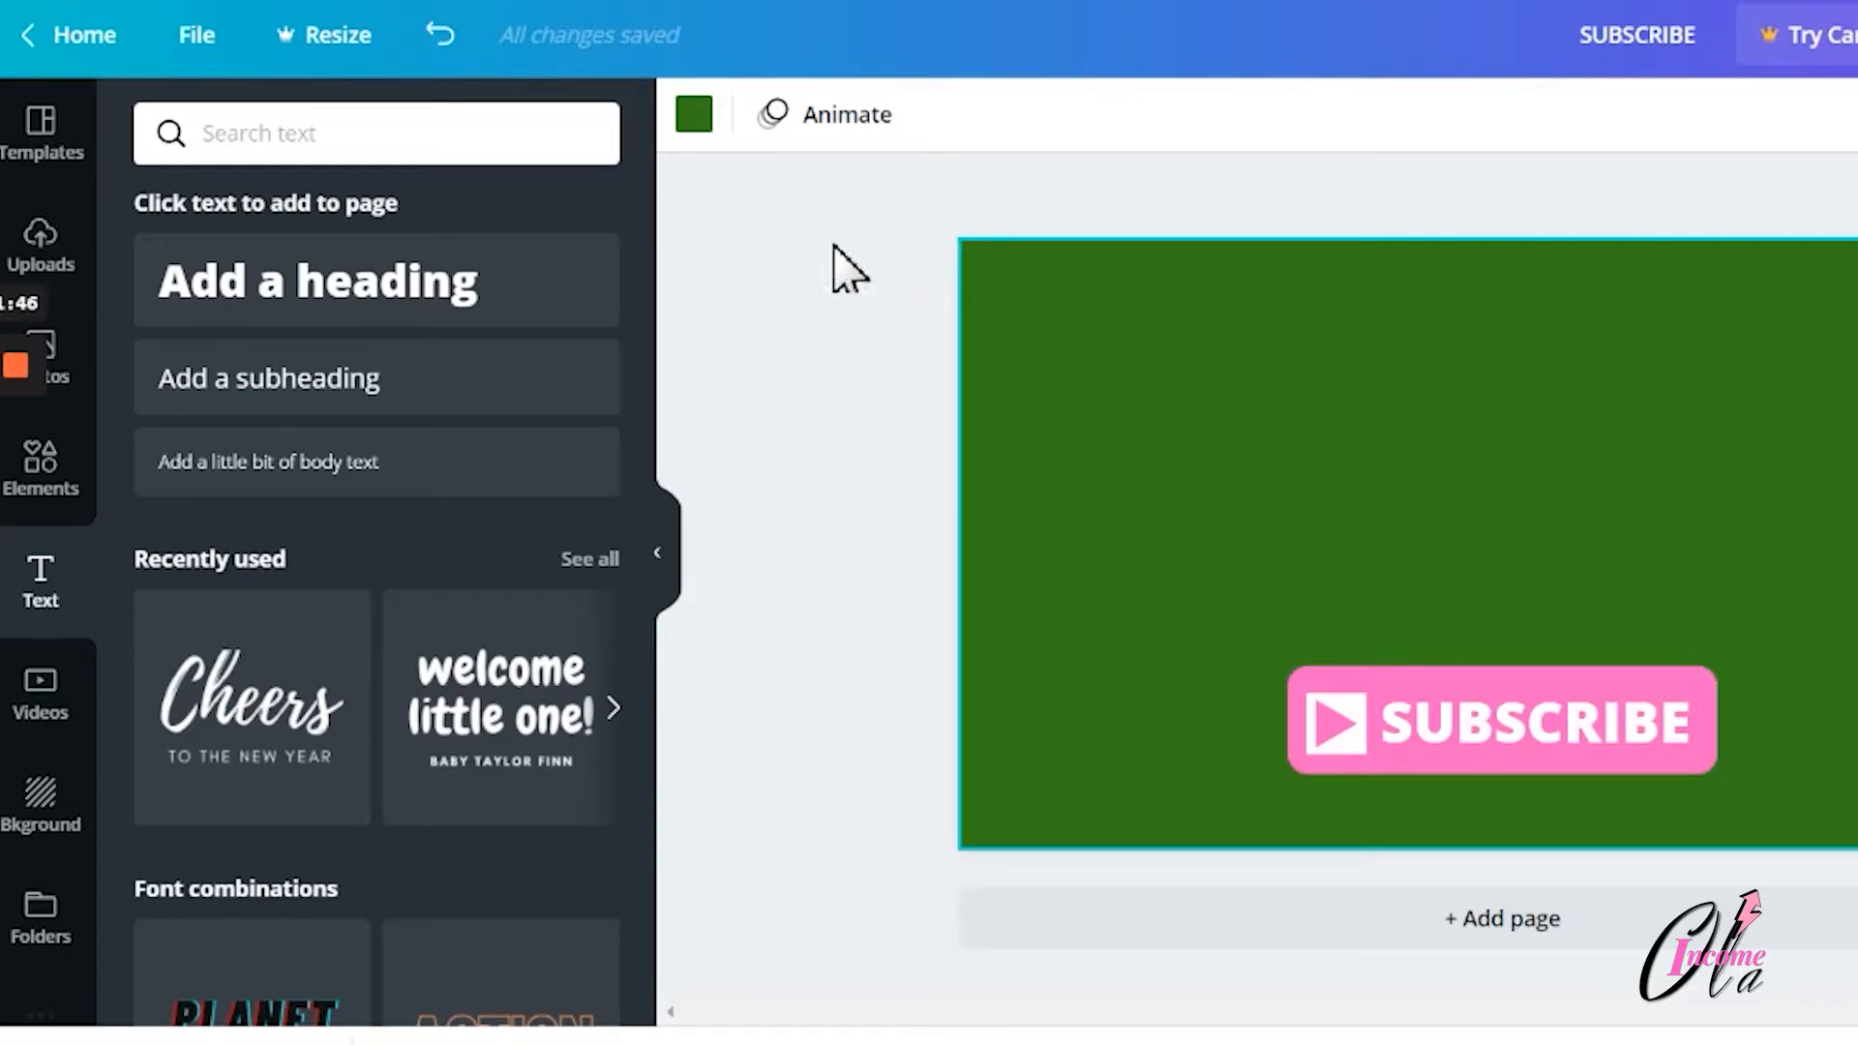
# Preview the Block, Breathe, Fade, Pan and Rise page animations and apply Tumble to the page
pyautogui.click(838, 118)
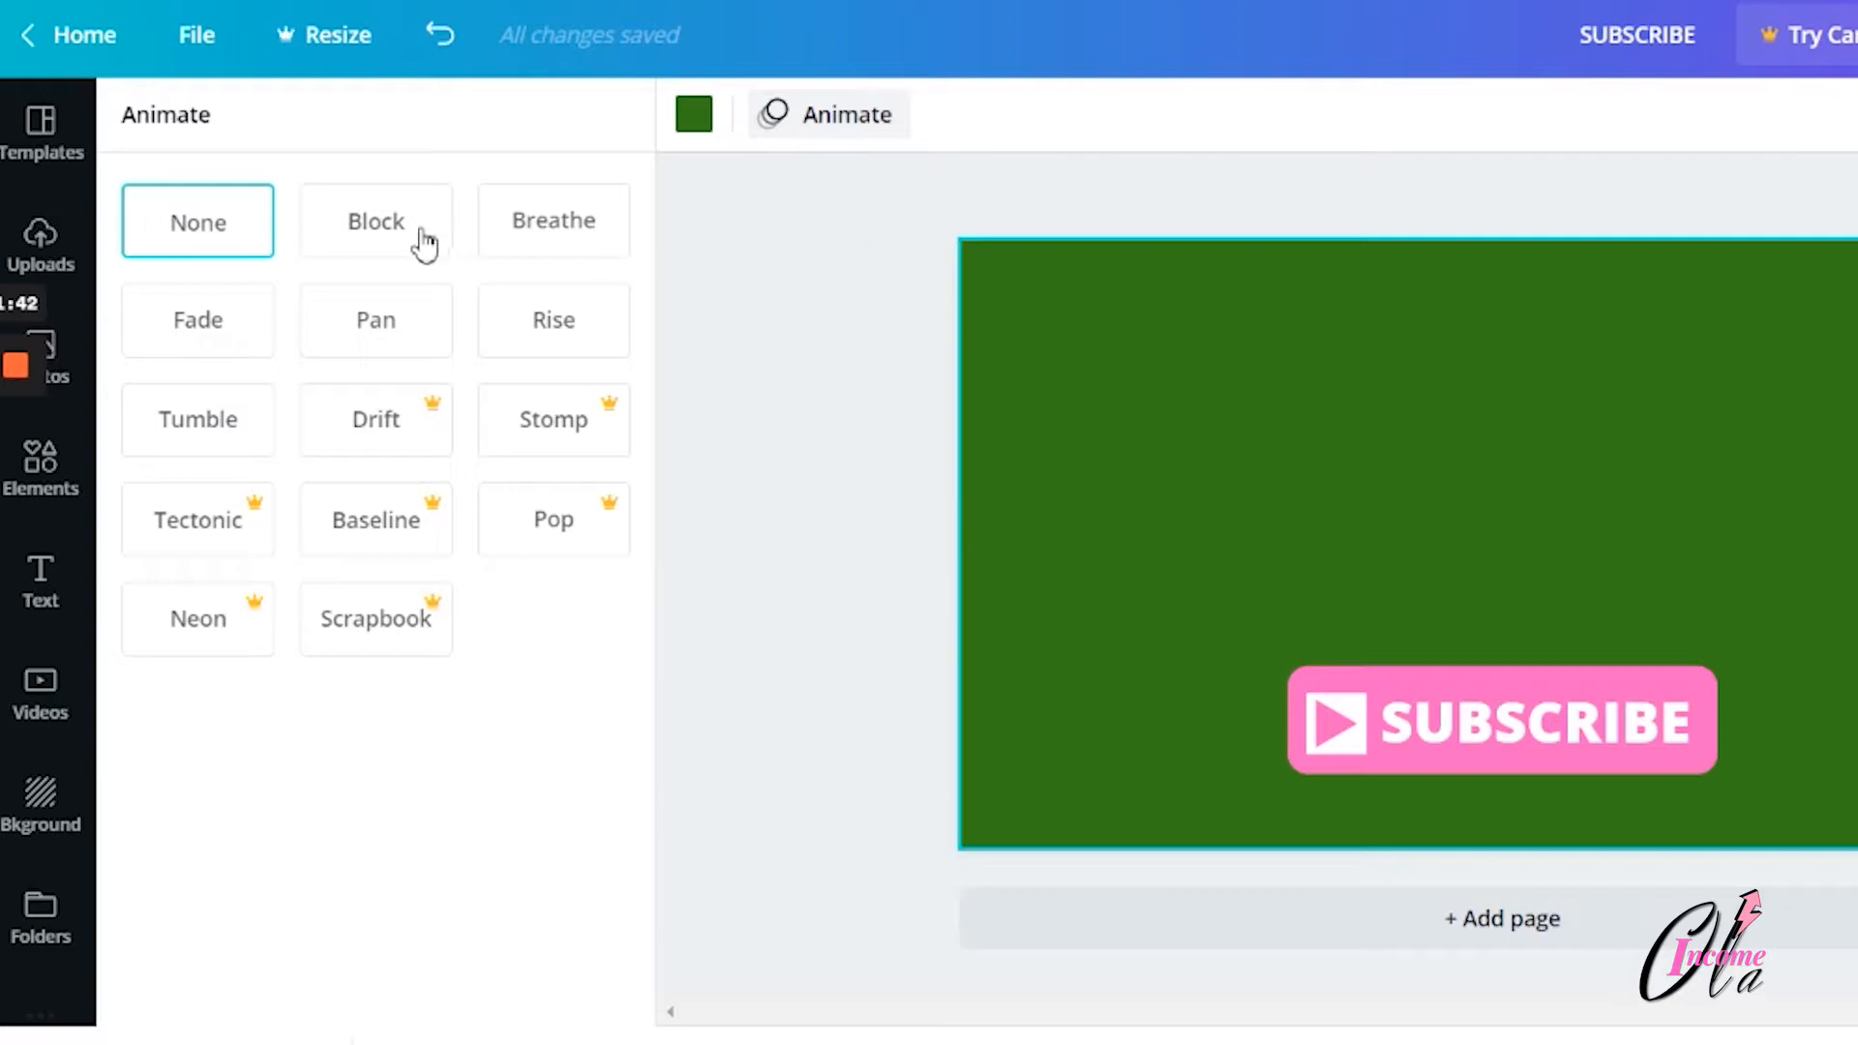
pyautogui.click(392, 245)
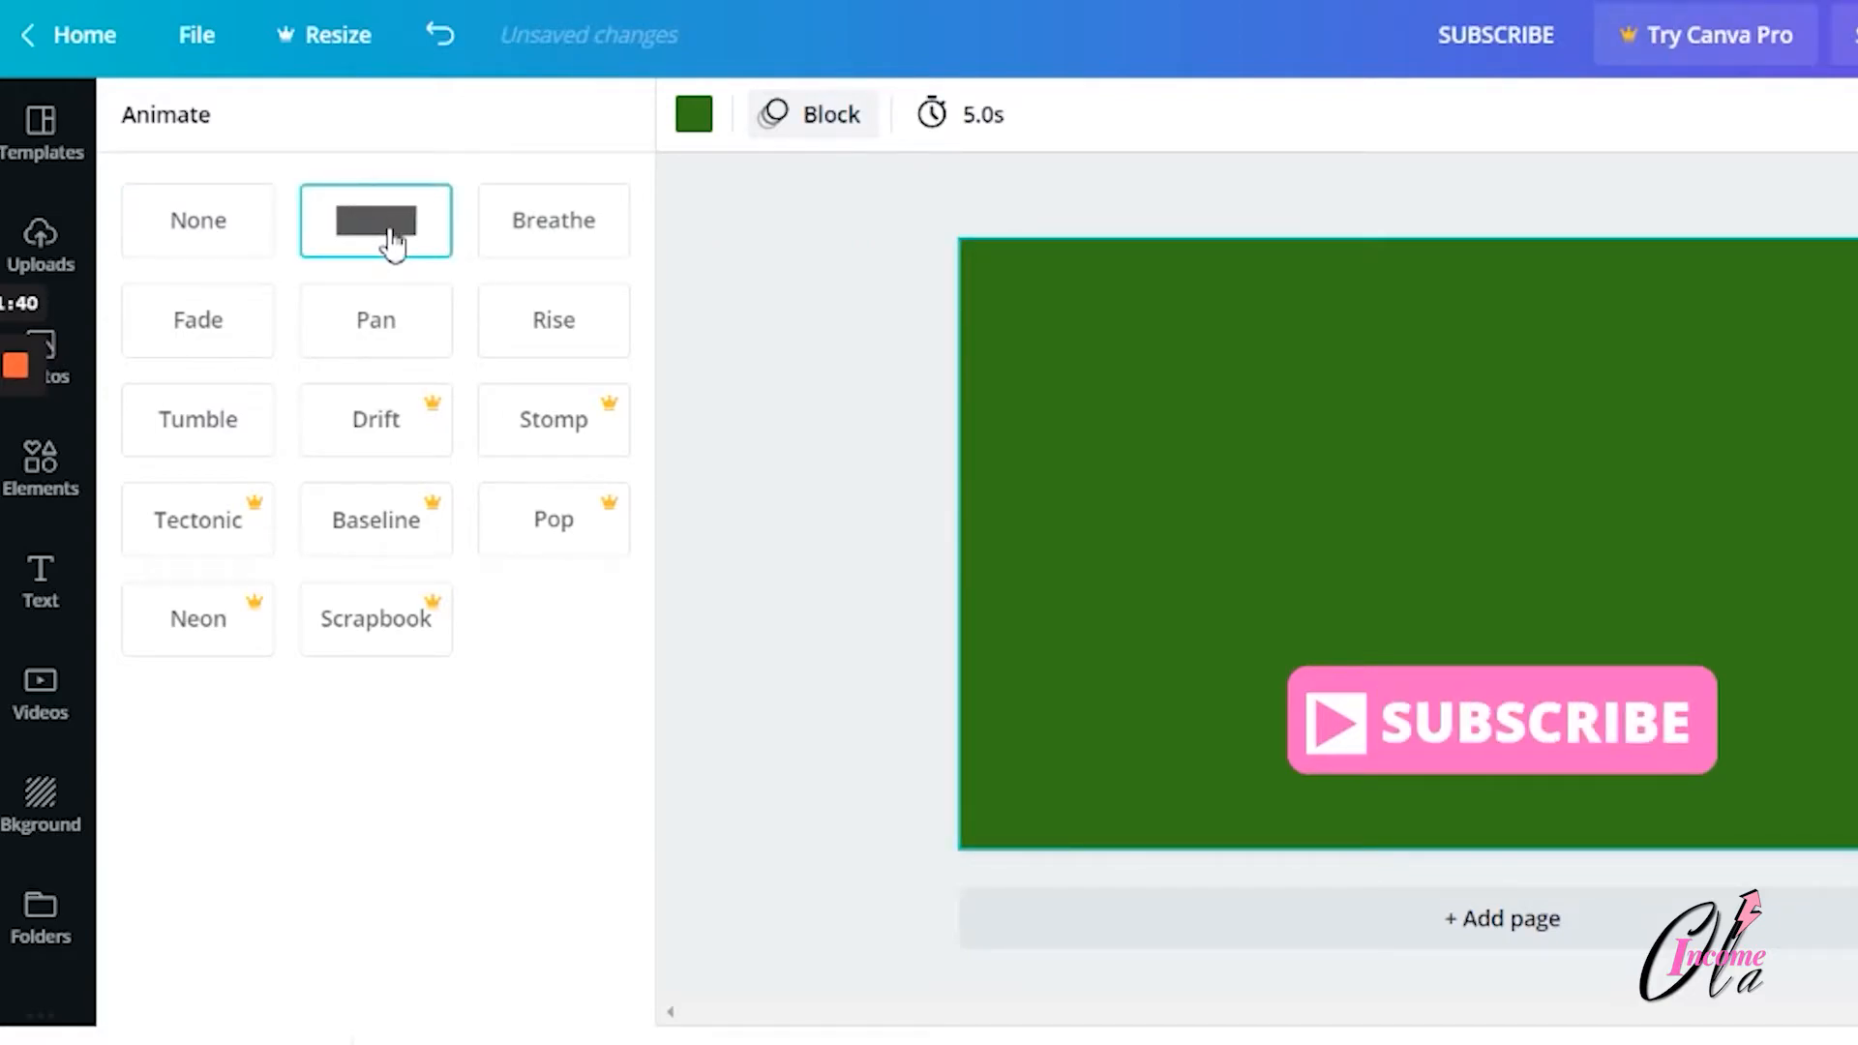
pyautogui.click(554, 240)
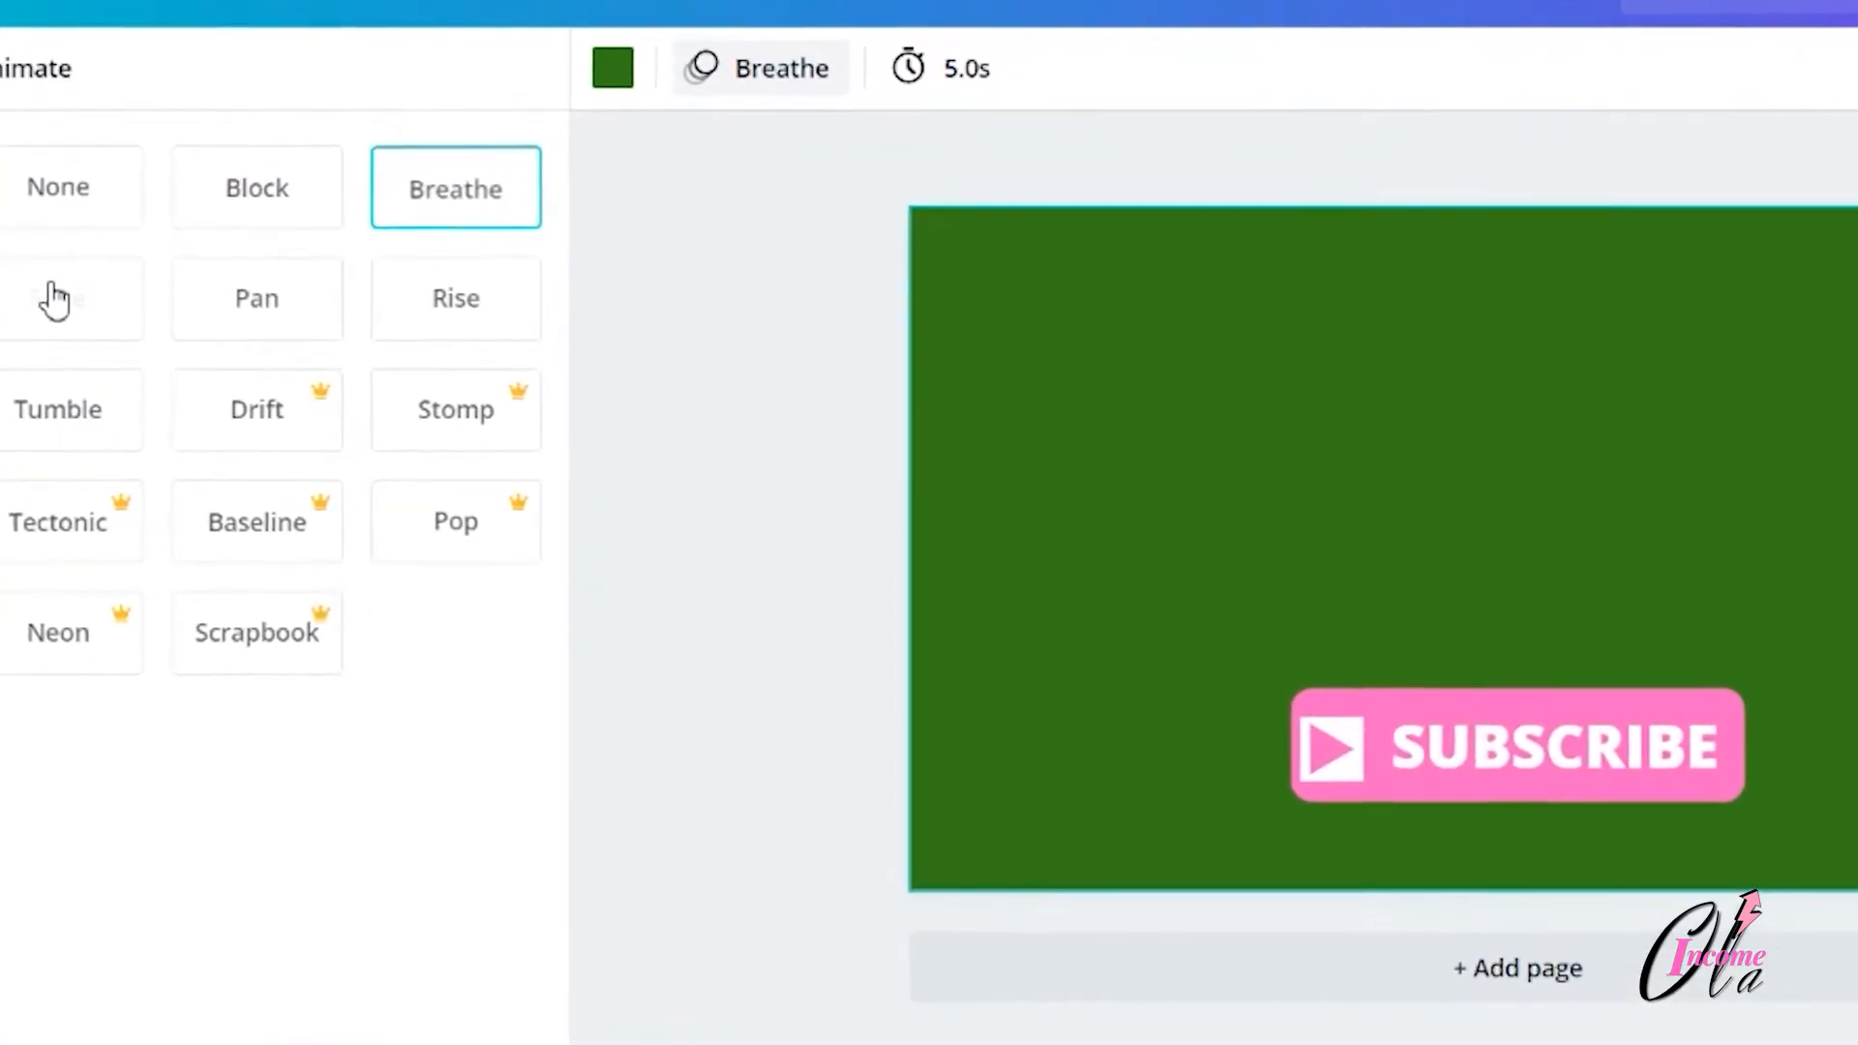
pyautogui.click(194, 316)
pyautogui.click(268, 306)
pyautogui.click(463, 311)
pyautogui.click(60, 421)
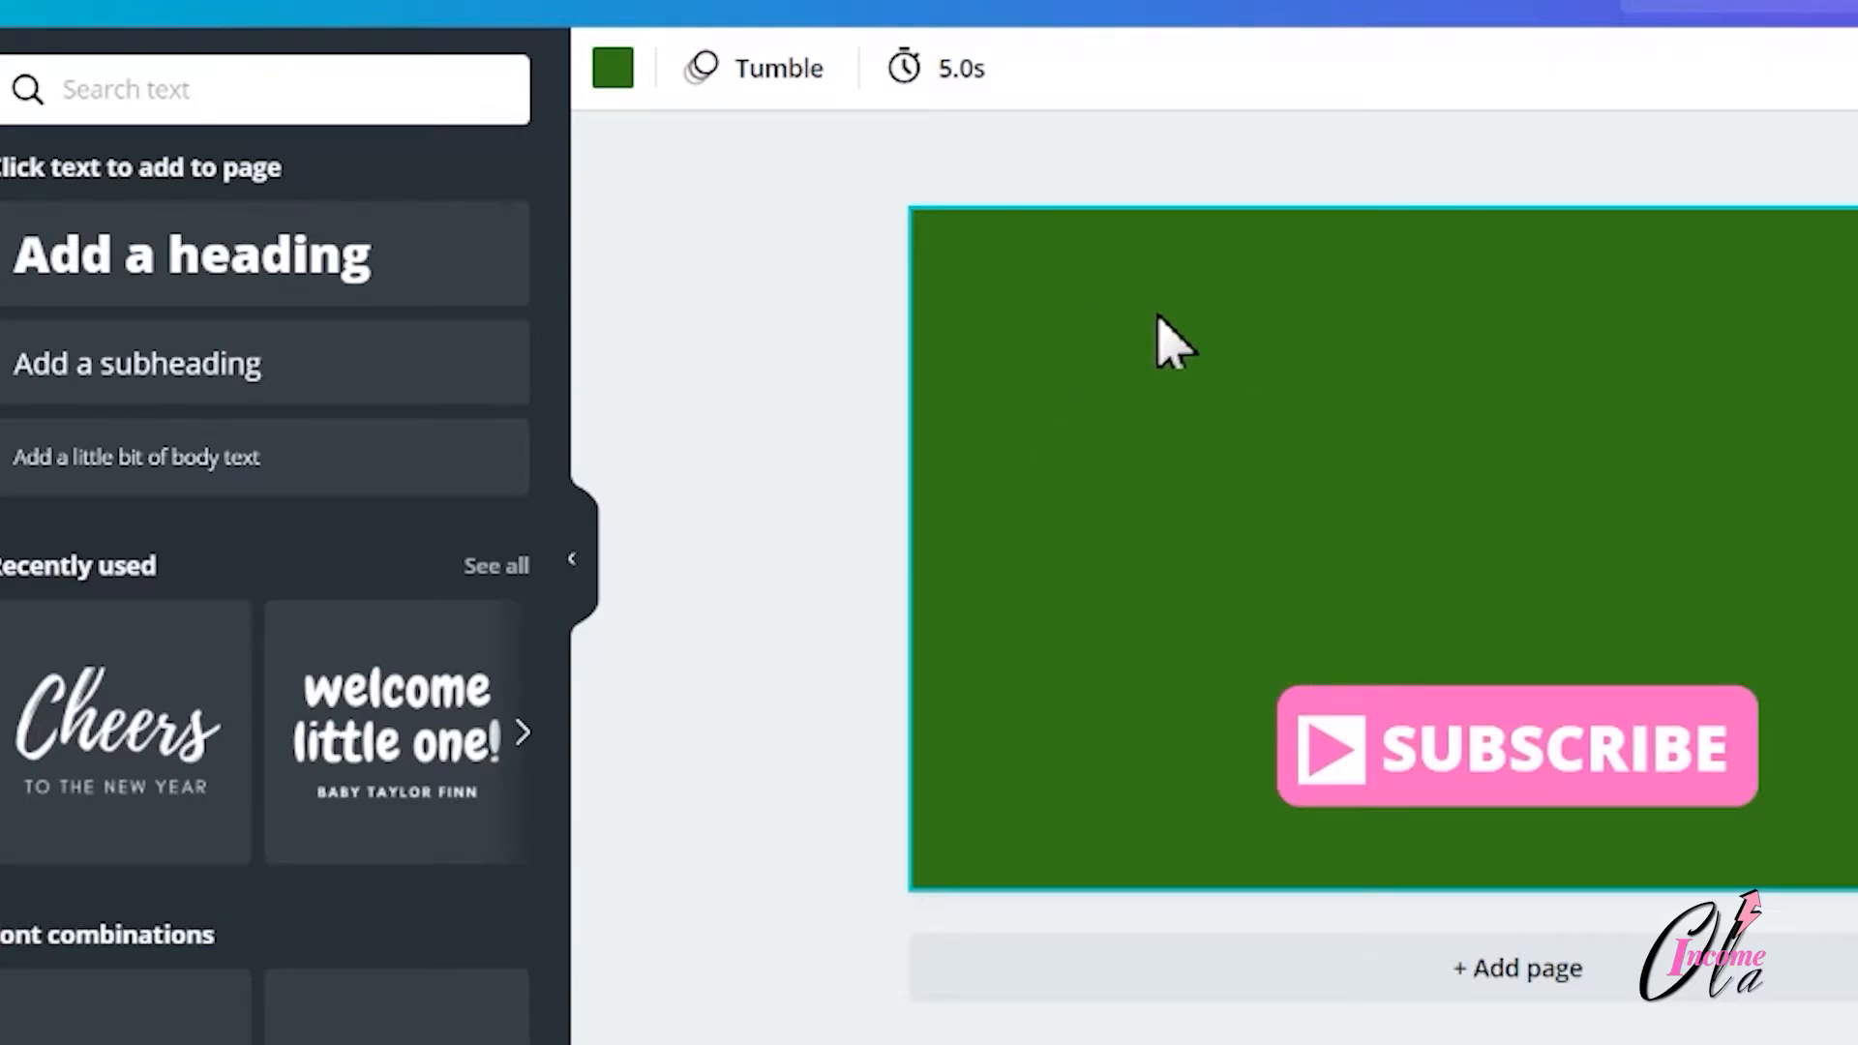
# Replace the plain page background with the green and coral sports court image and play the animation preview
pyautogui.click(612, 73)
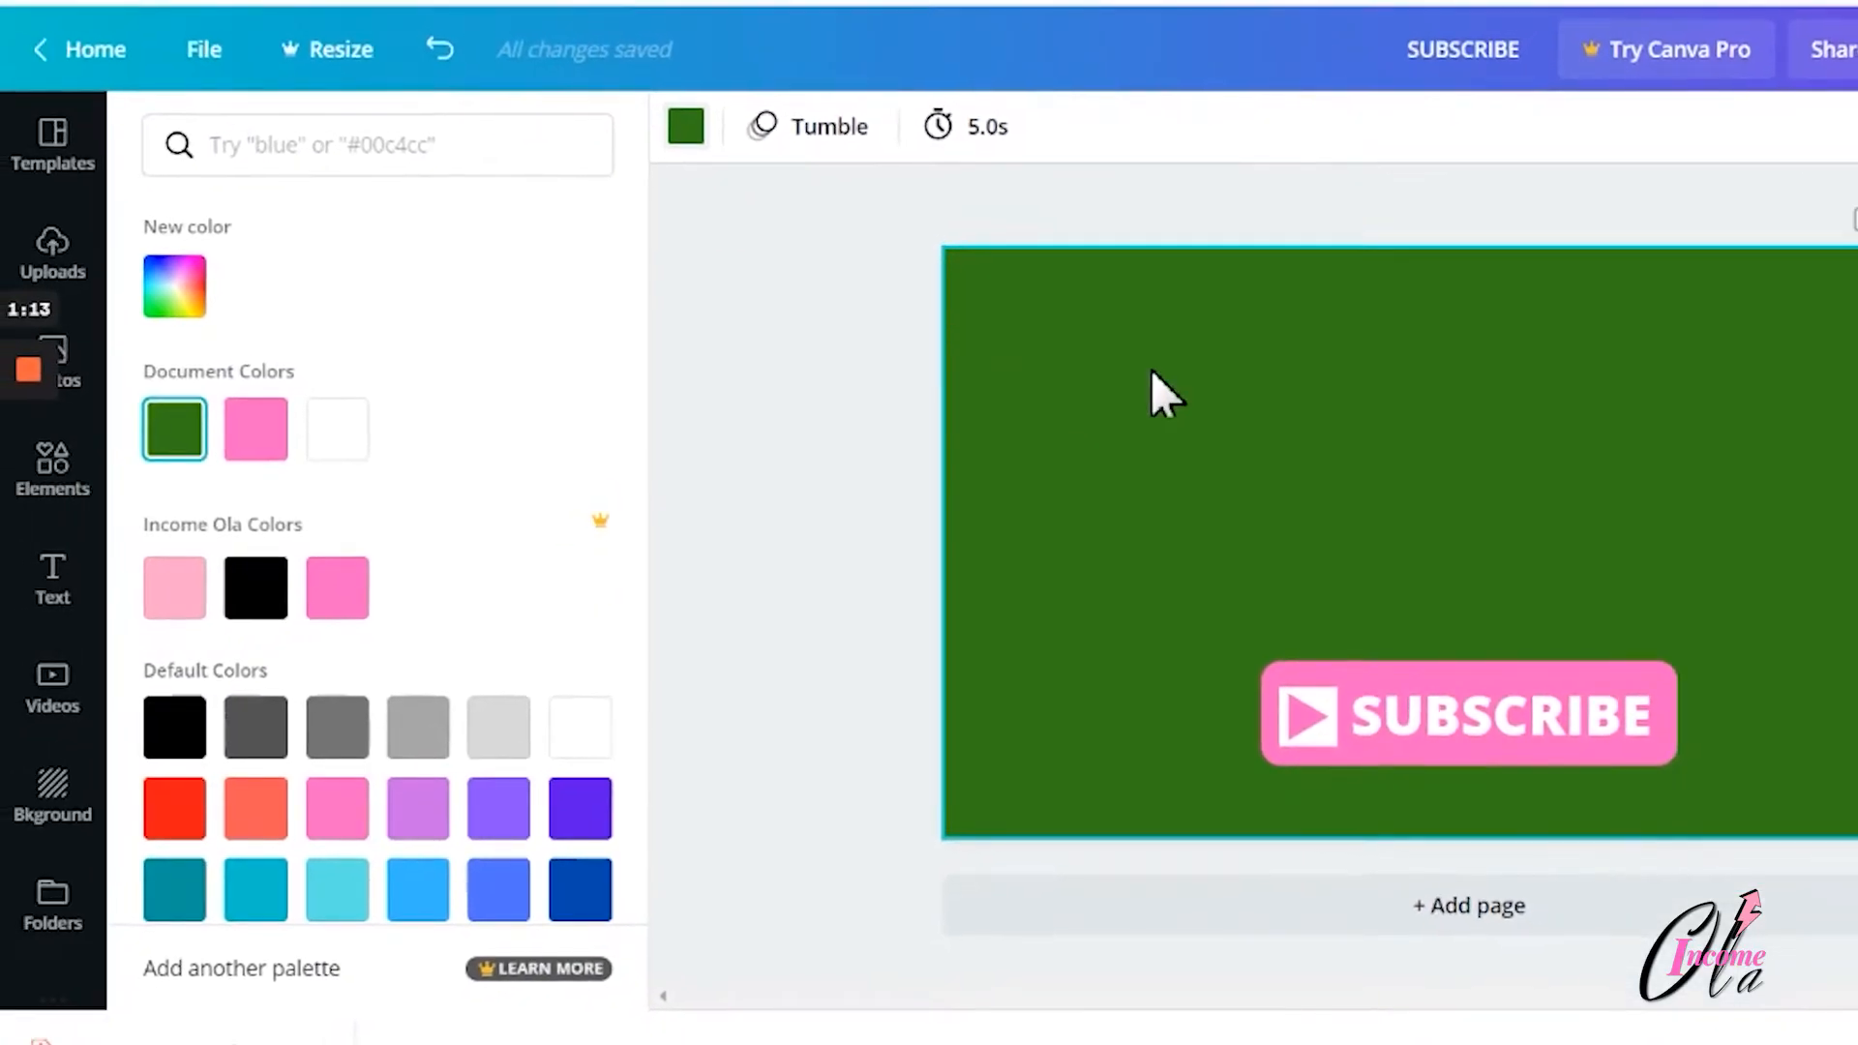
pyautogui.click(53, 798)
pyautogui.click(53, 801)
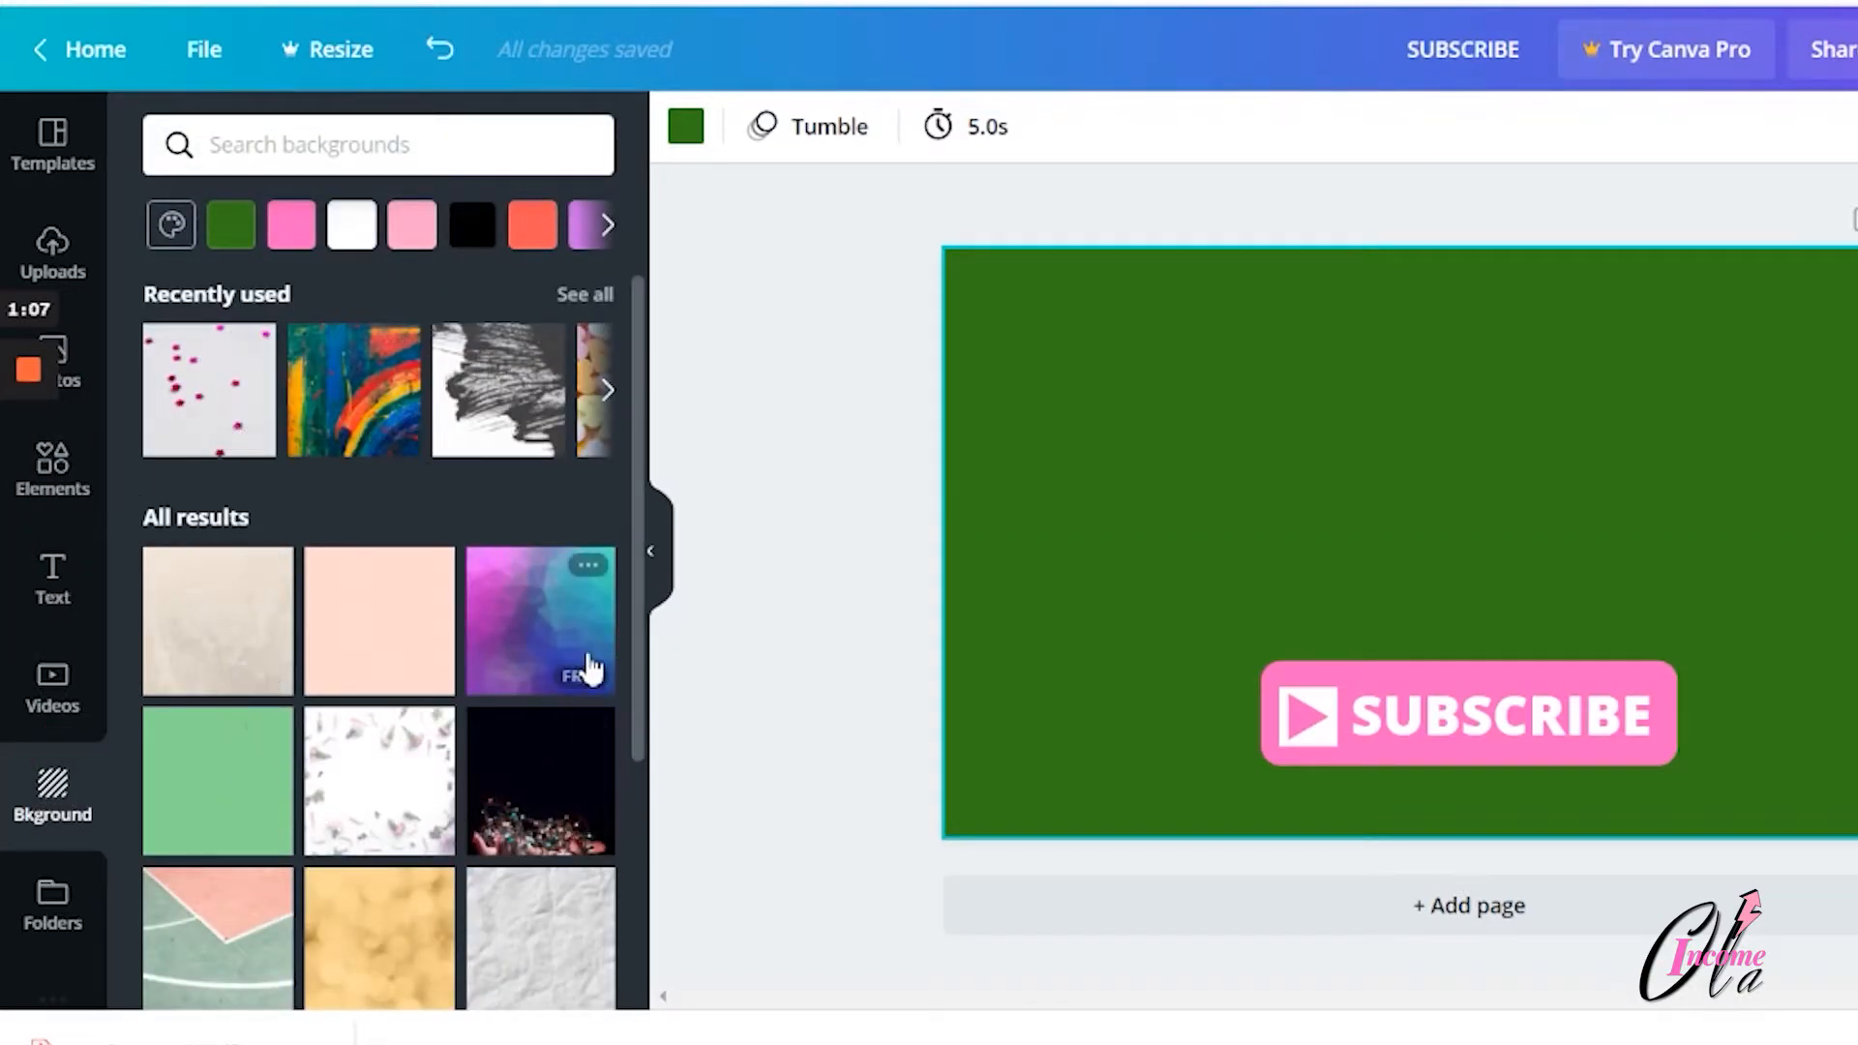
pyautogui.click(242, 929)
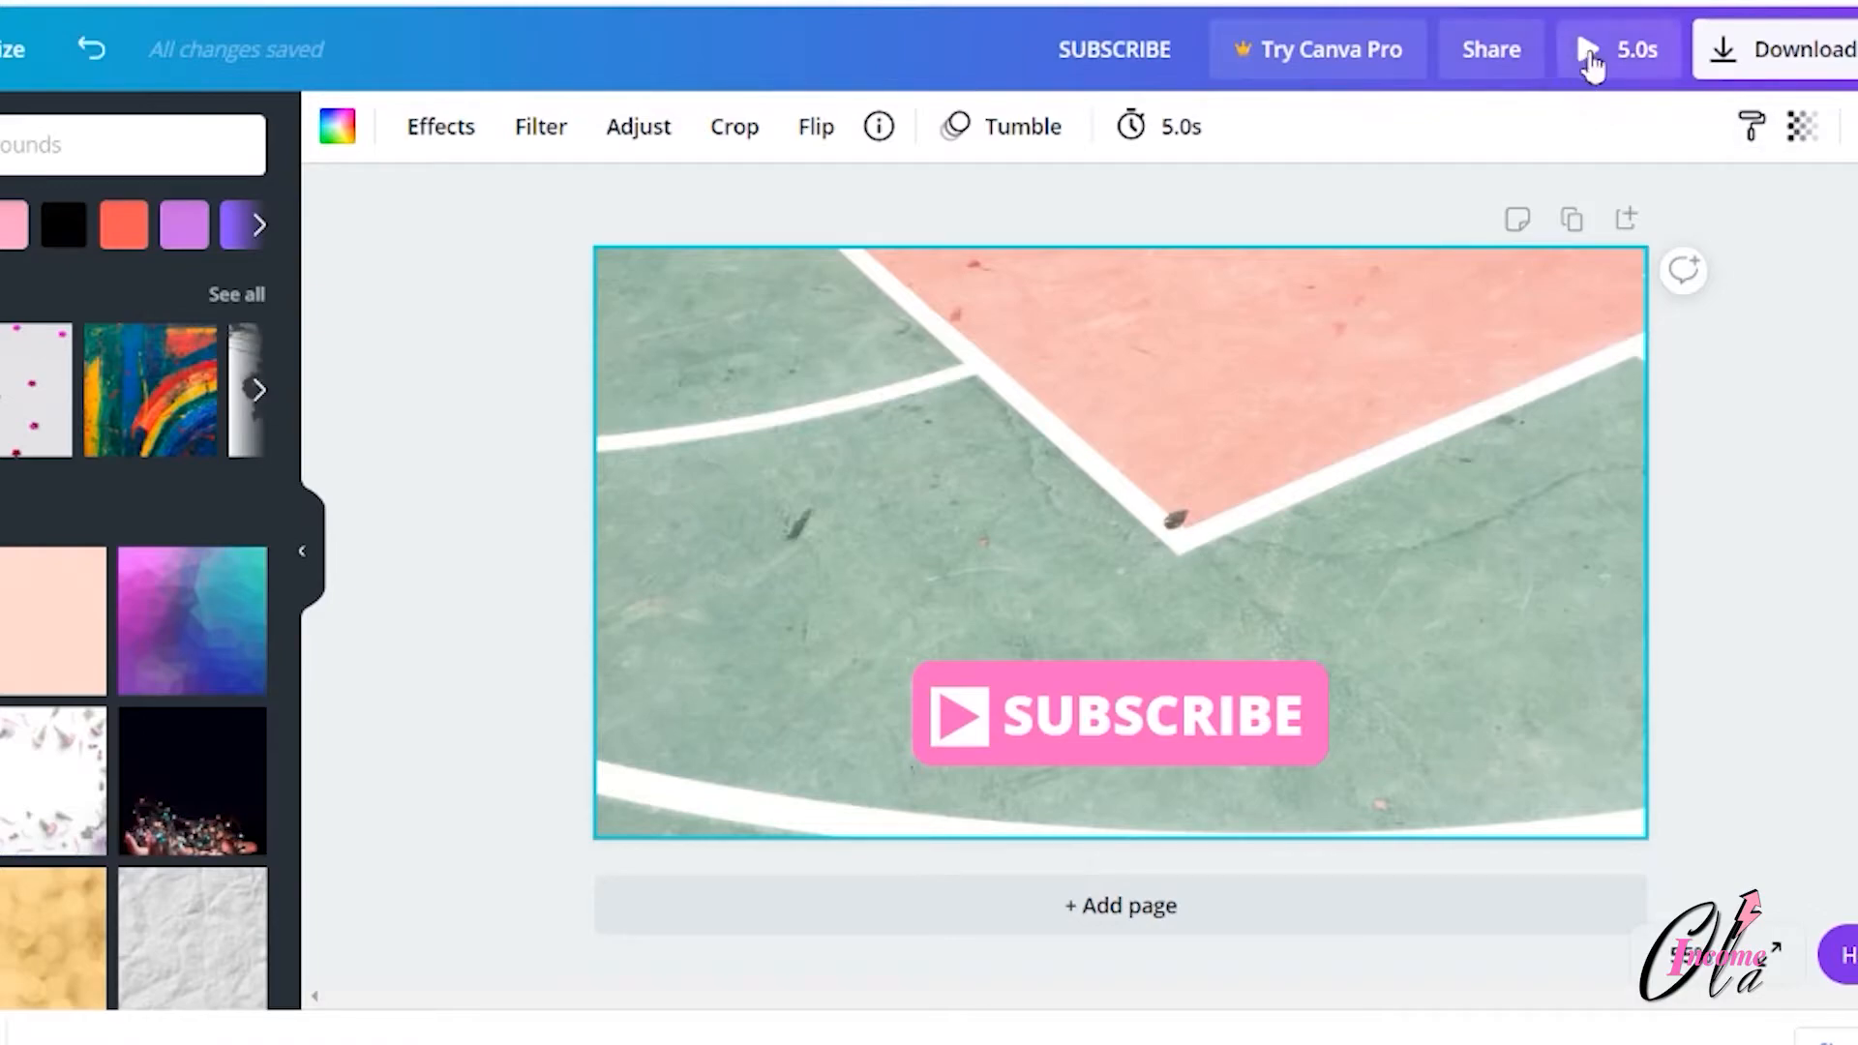
pyautogui.click(1588, 53)
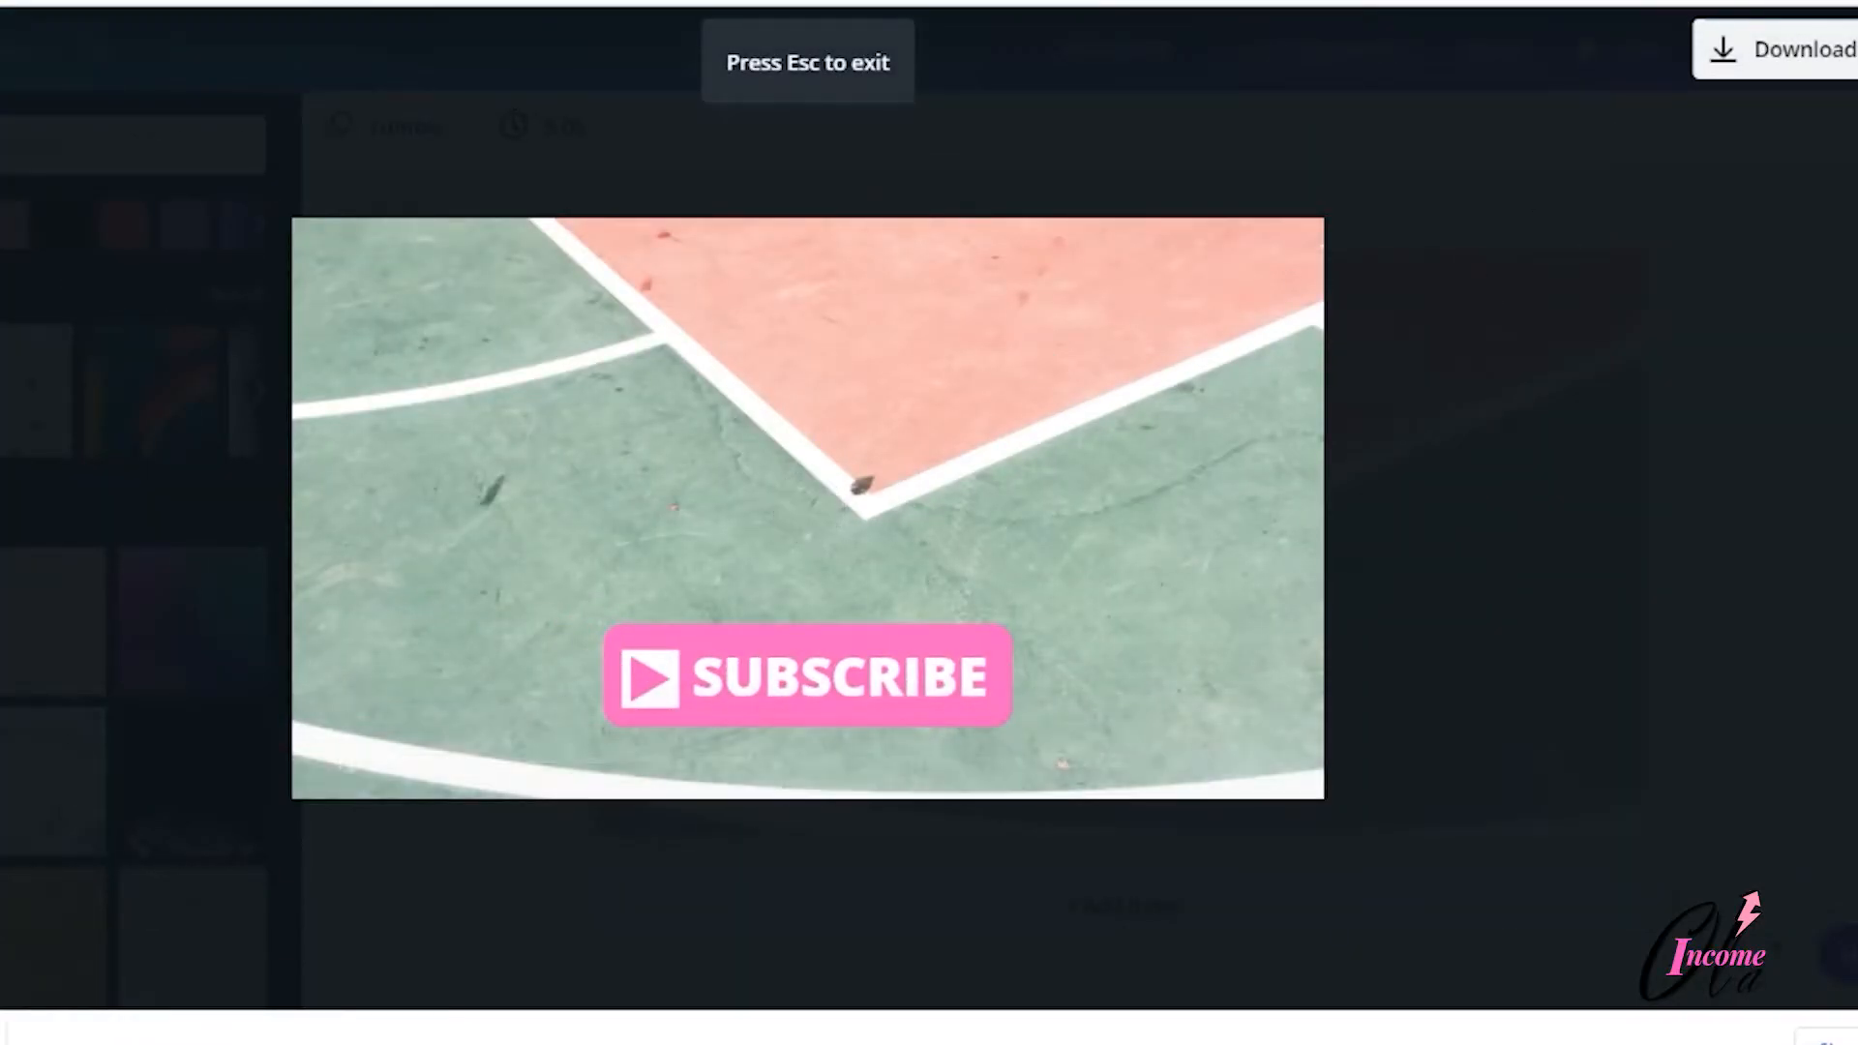
pyautogui.press('Escape')
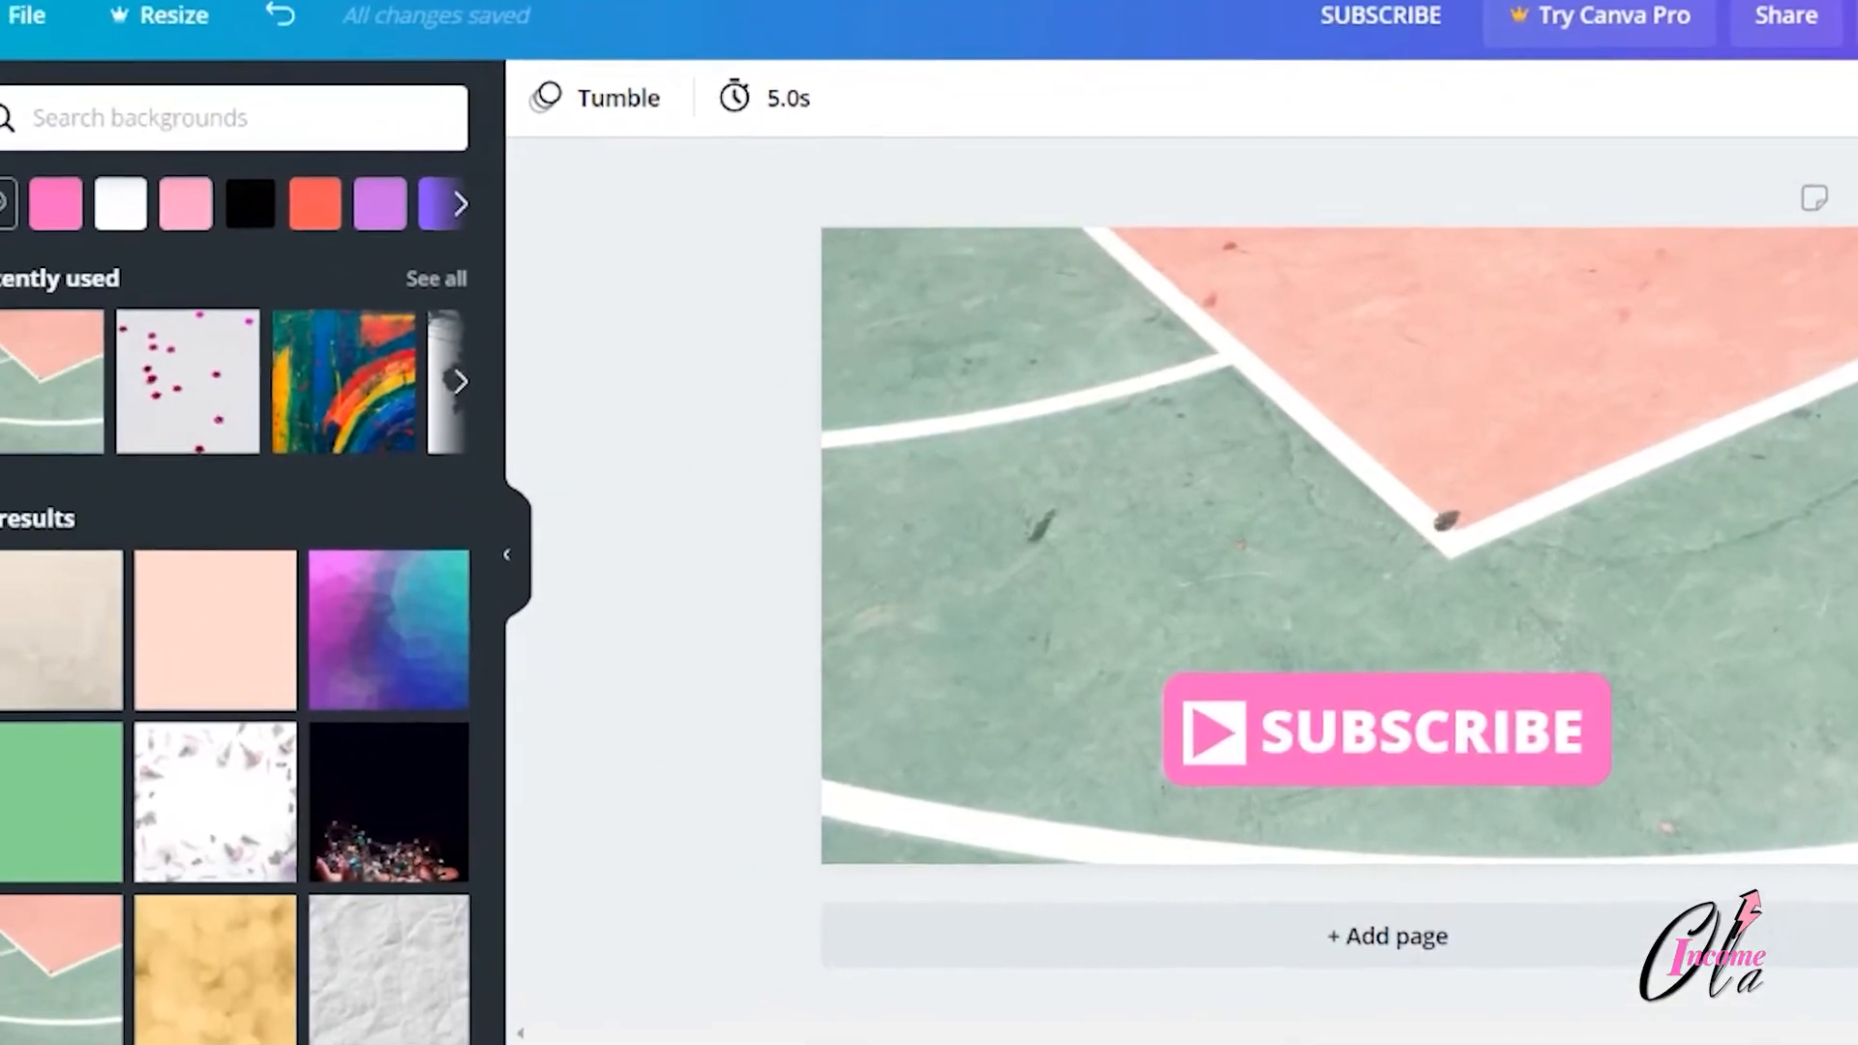
# Fill the page background with the trending photo of a leafy plant and striped mug, and play the animation preview
pyautogui.click(69, 348)
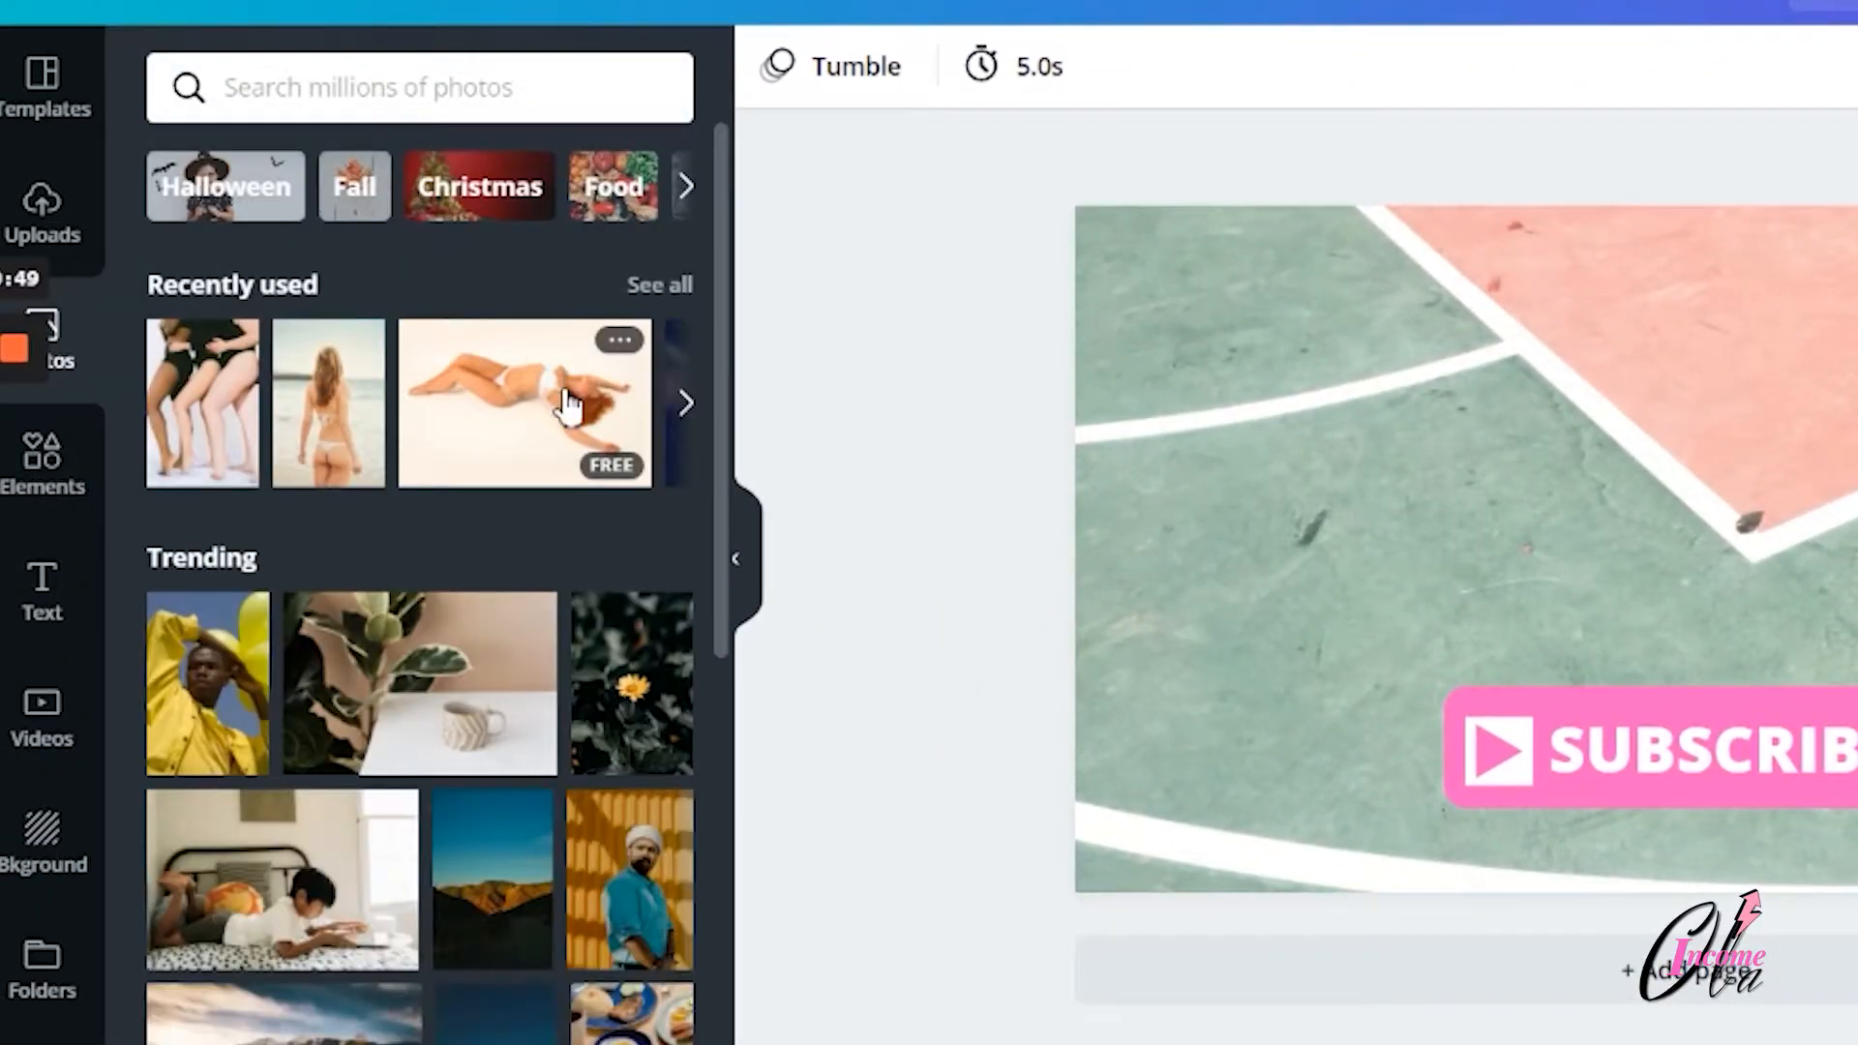
pyautogui.moveTo(440, 716); pyautogui.dragTo(1131, 575)
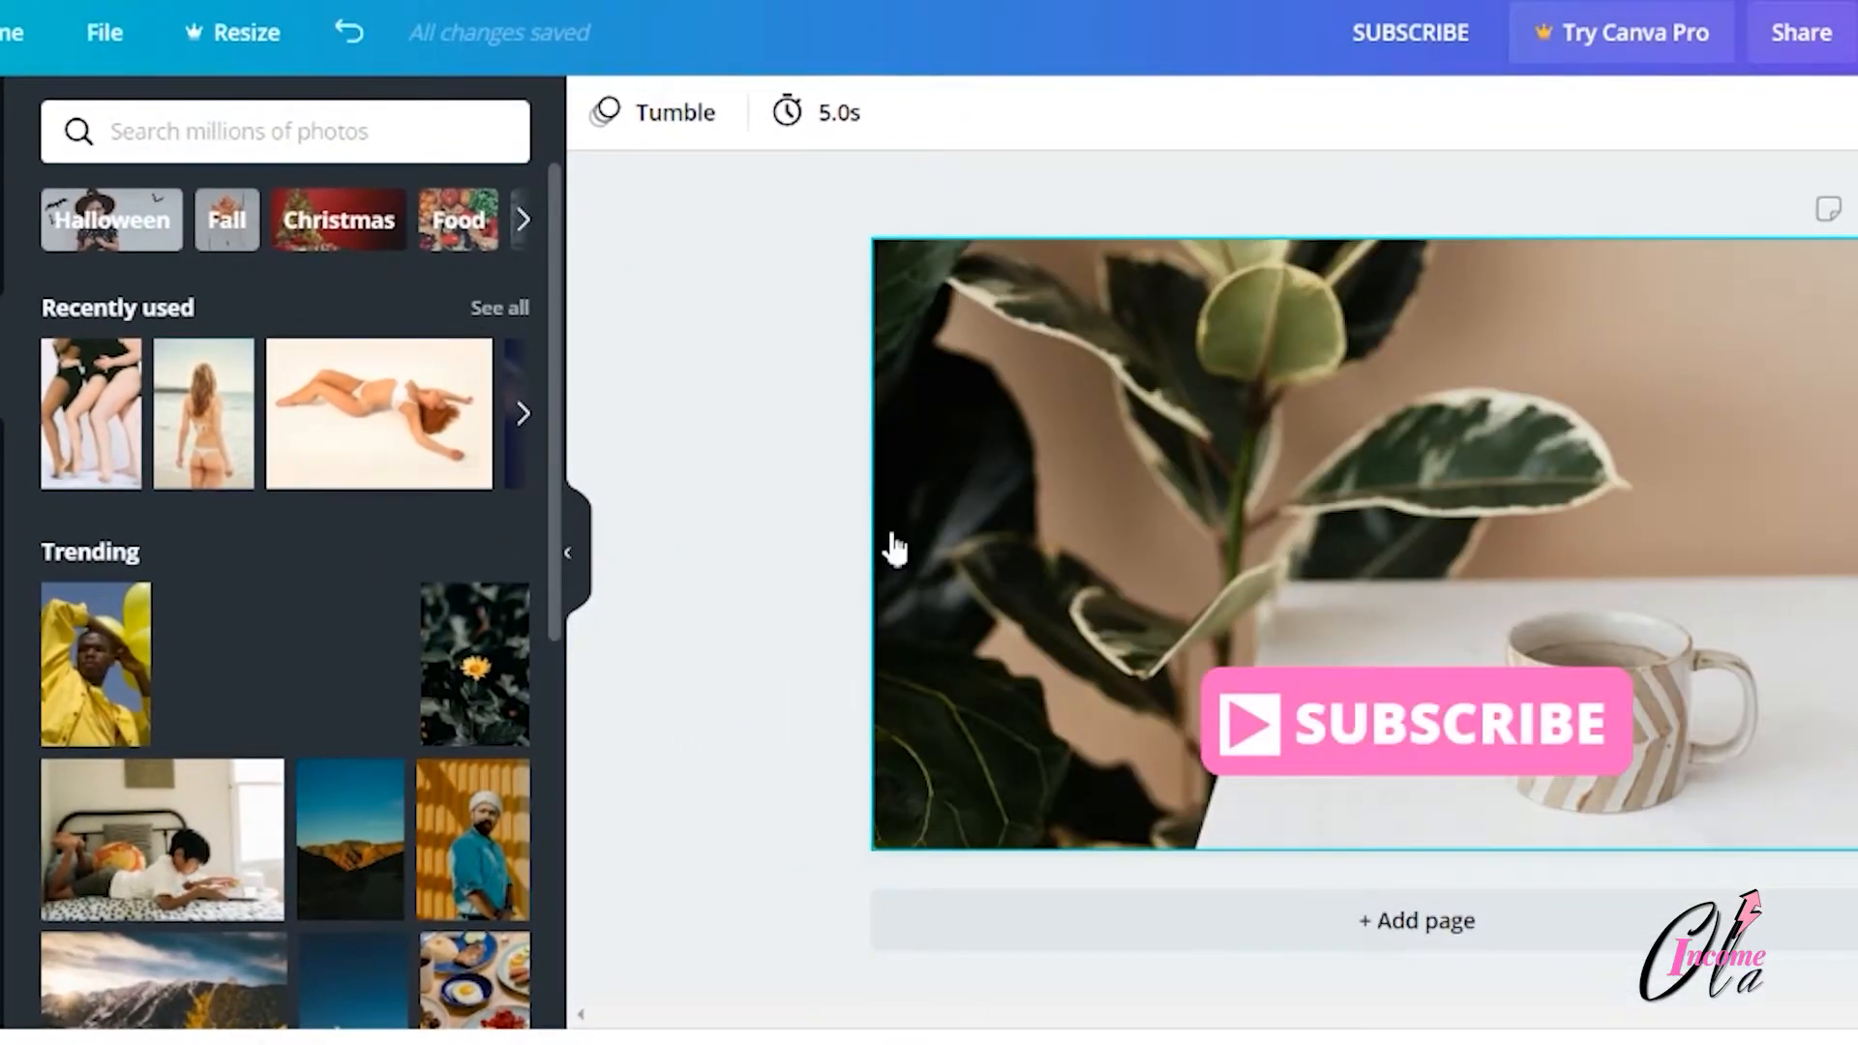
pyautogui.moveTo(894, 549); pyautogui.dragTo(900, 556)
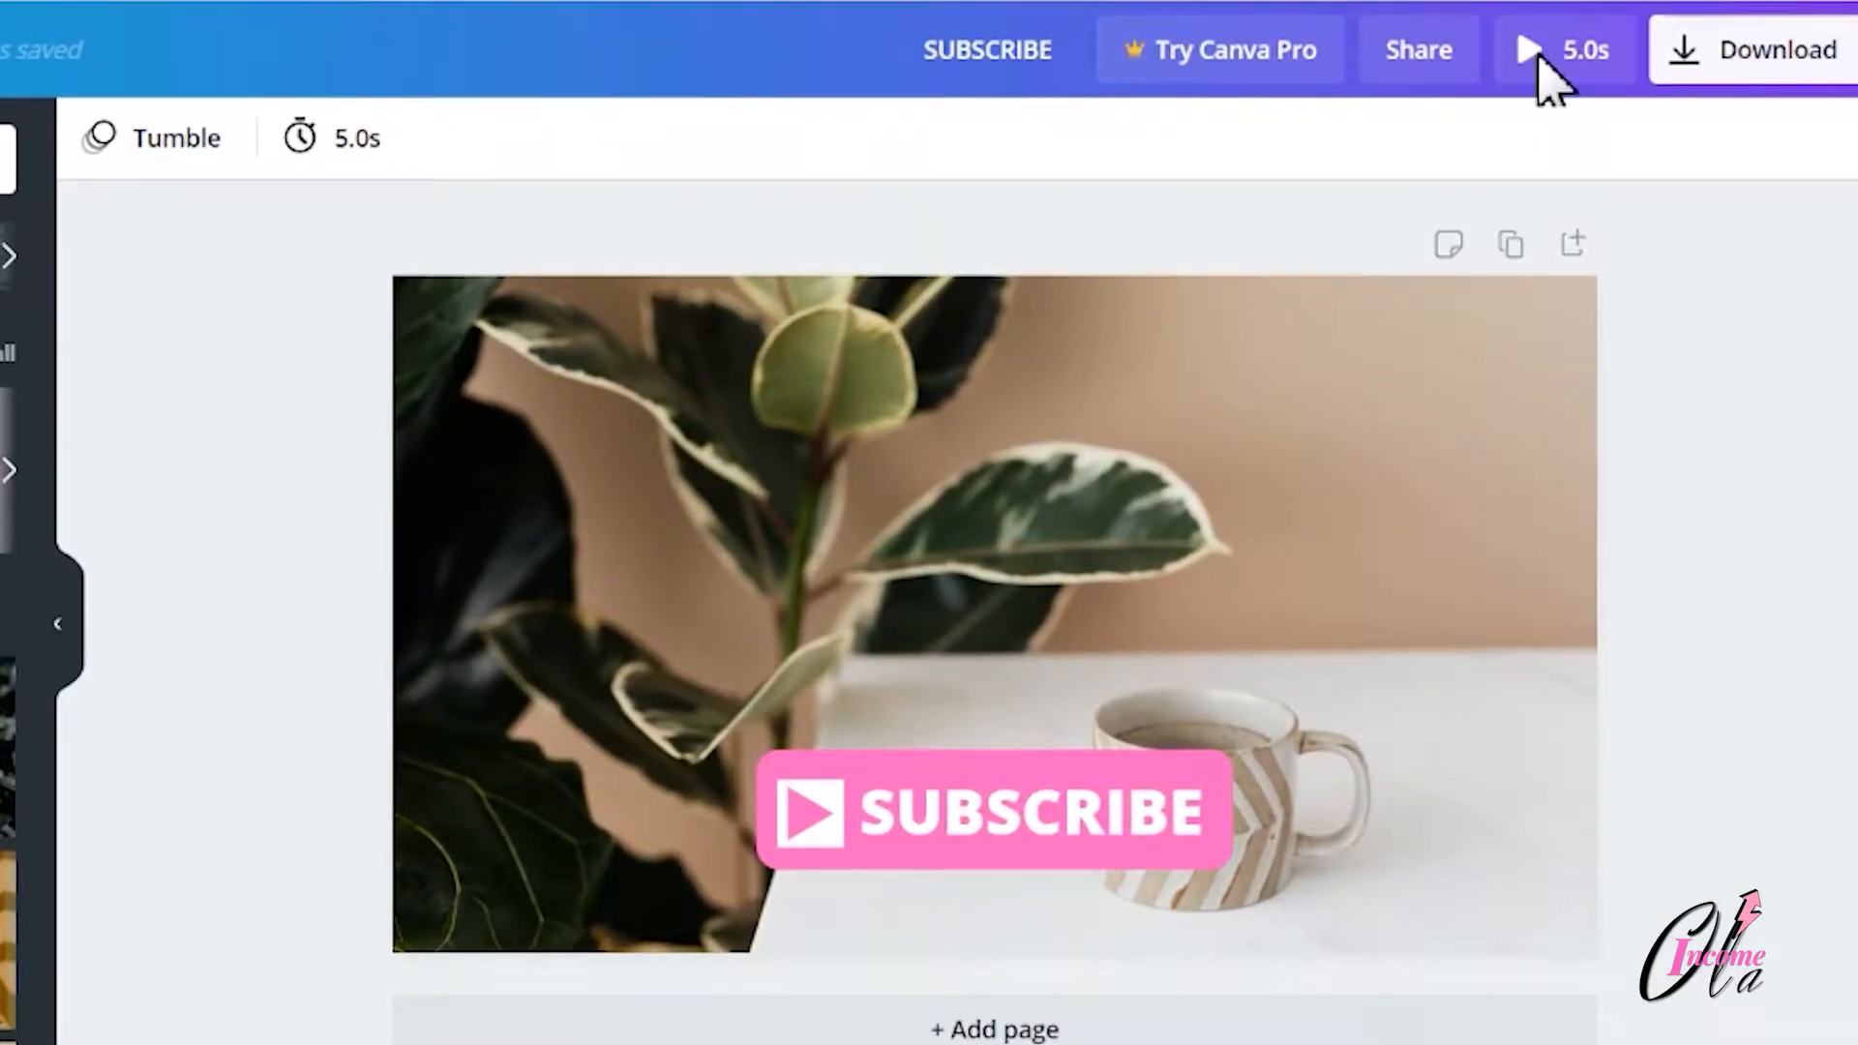
pyautogui.click(1546, 51)
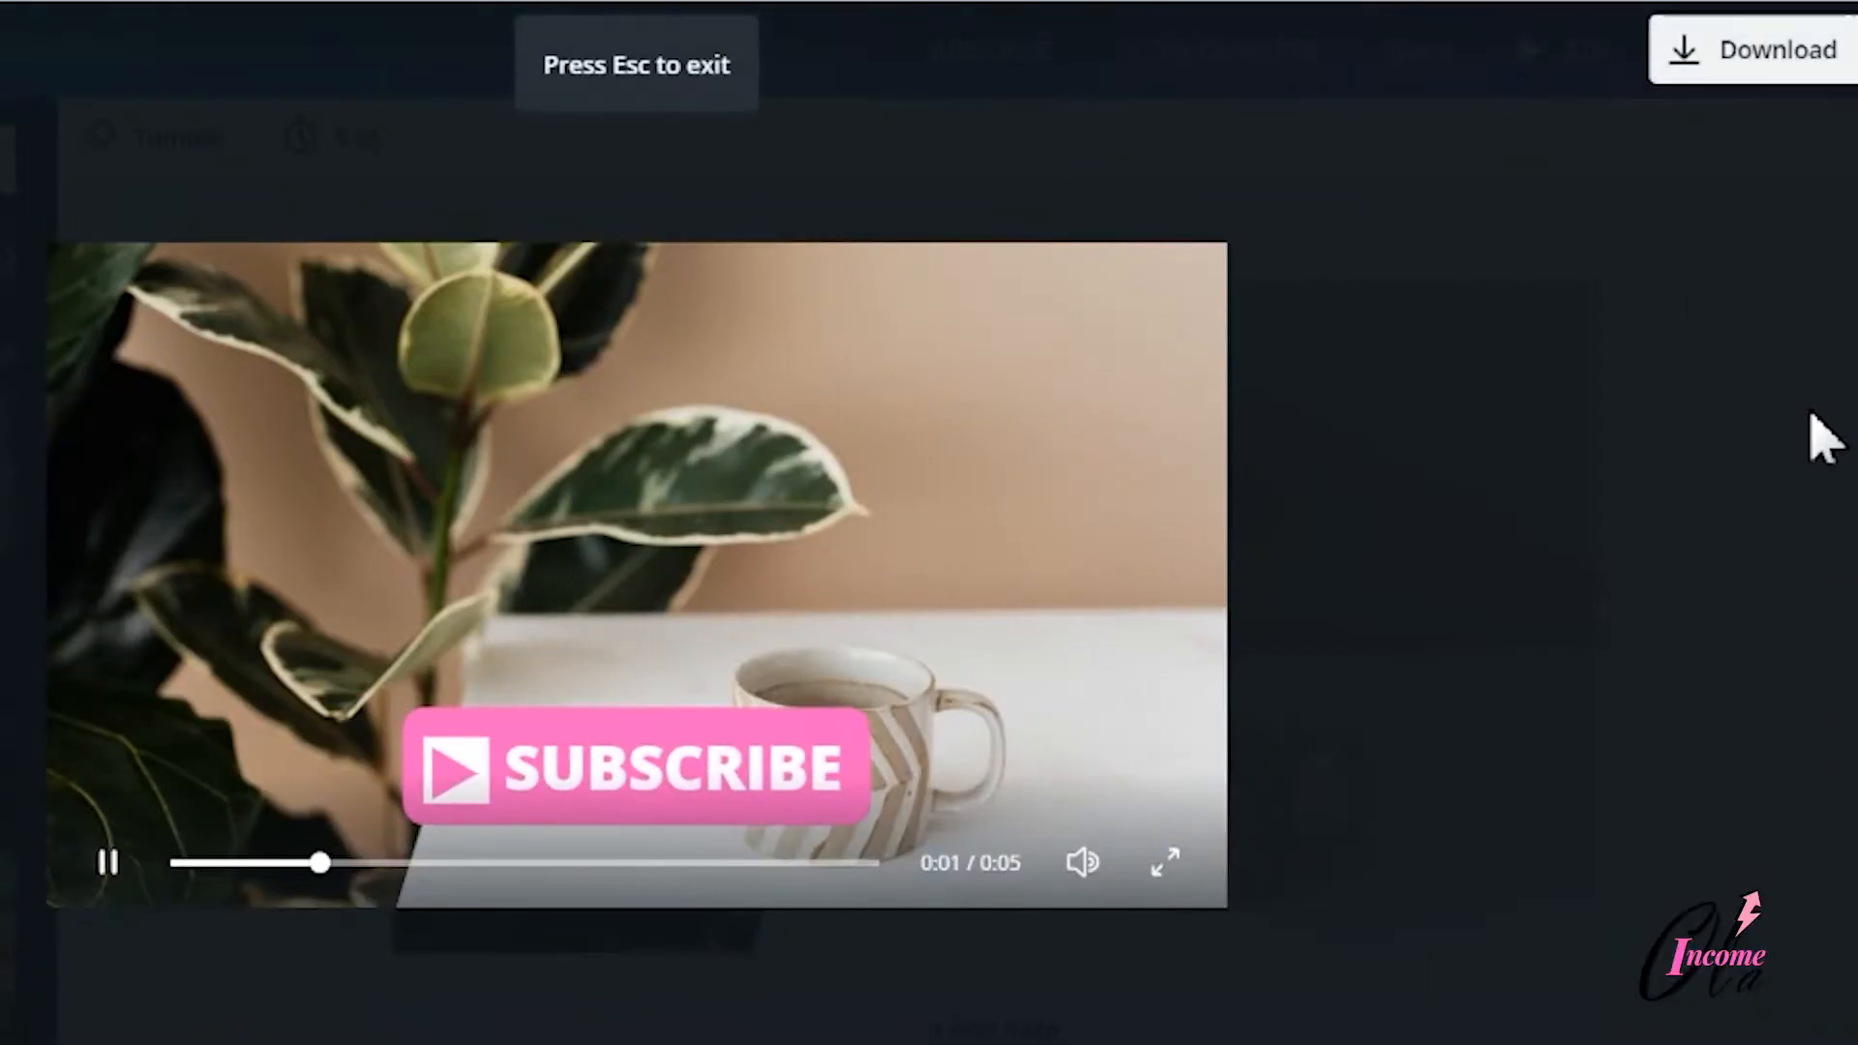
pyautogui.press('Escape')
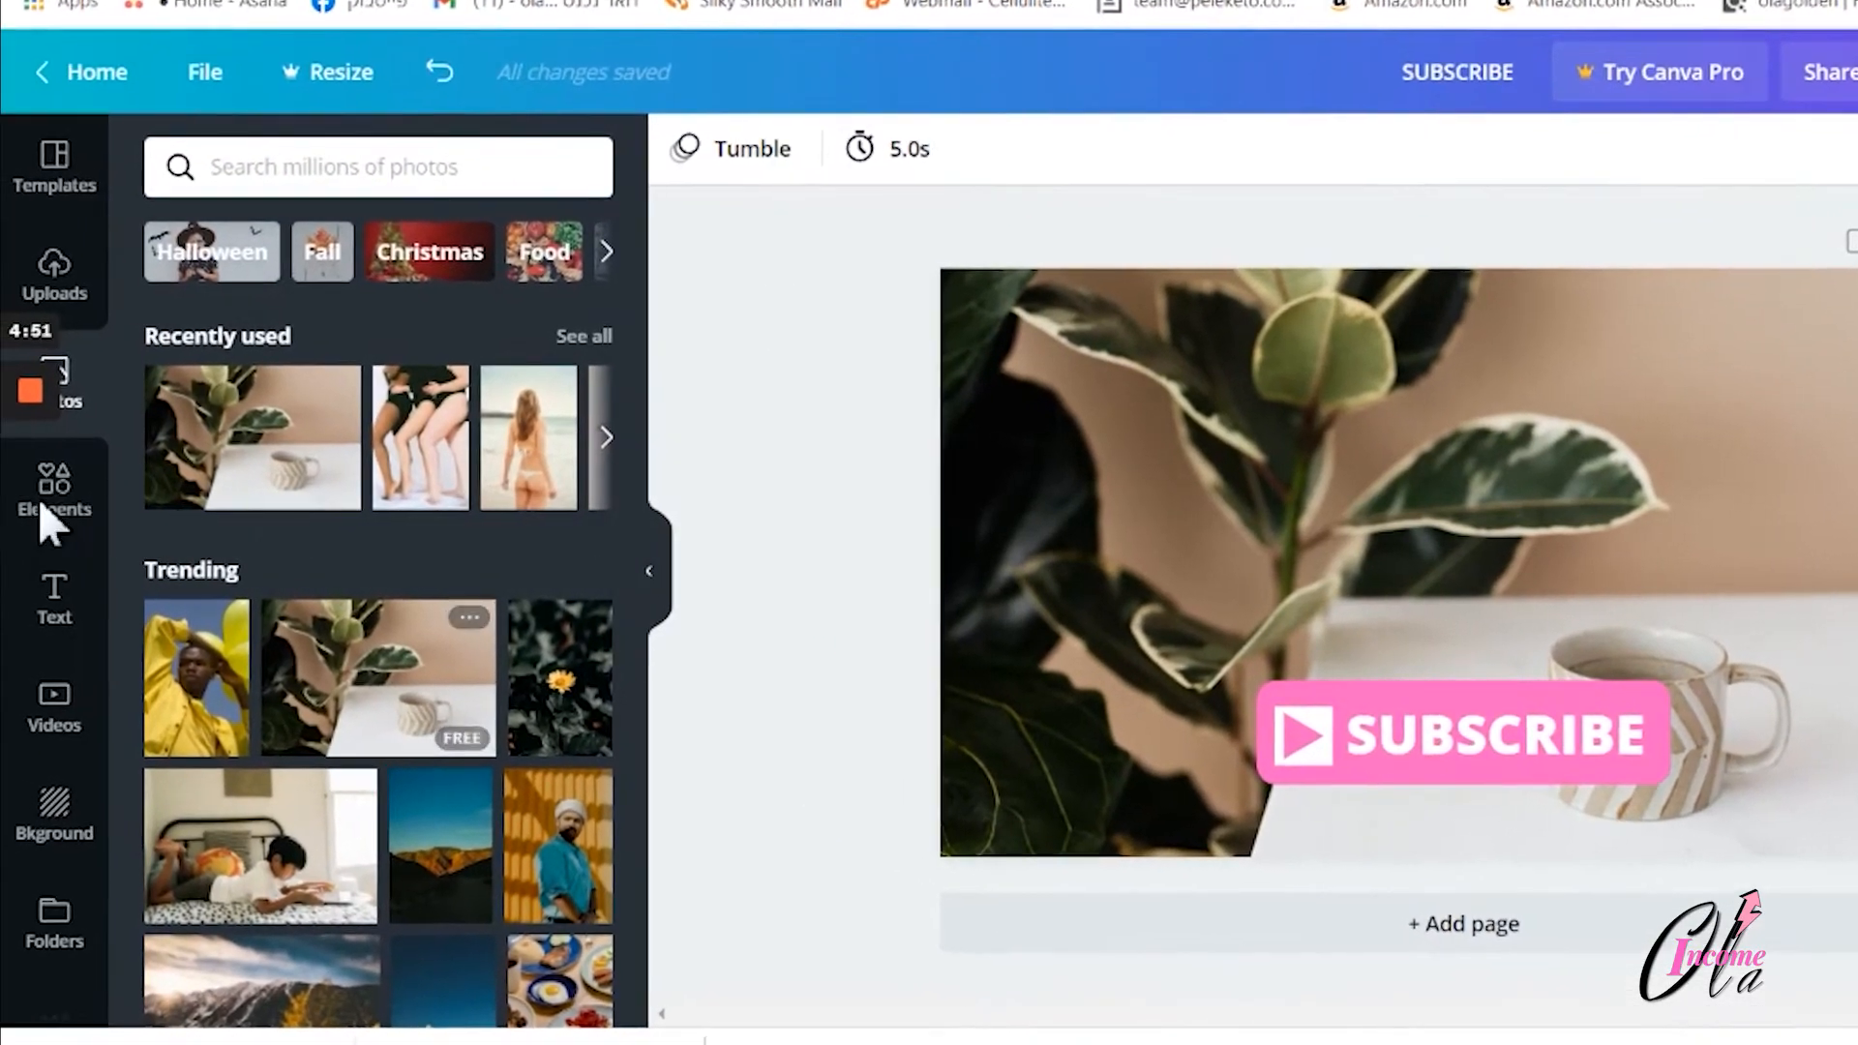
# Search the elements for "bell", add the solid ringing bell icon and shrink it to fit just right of the subscribe button
pyautogui.click(85, 498)
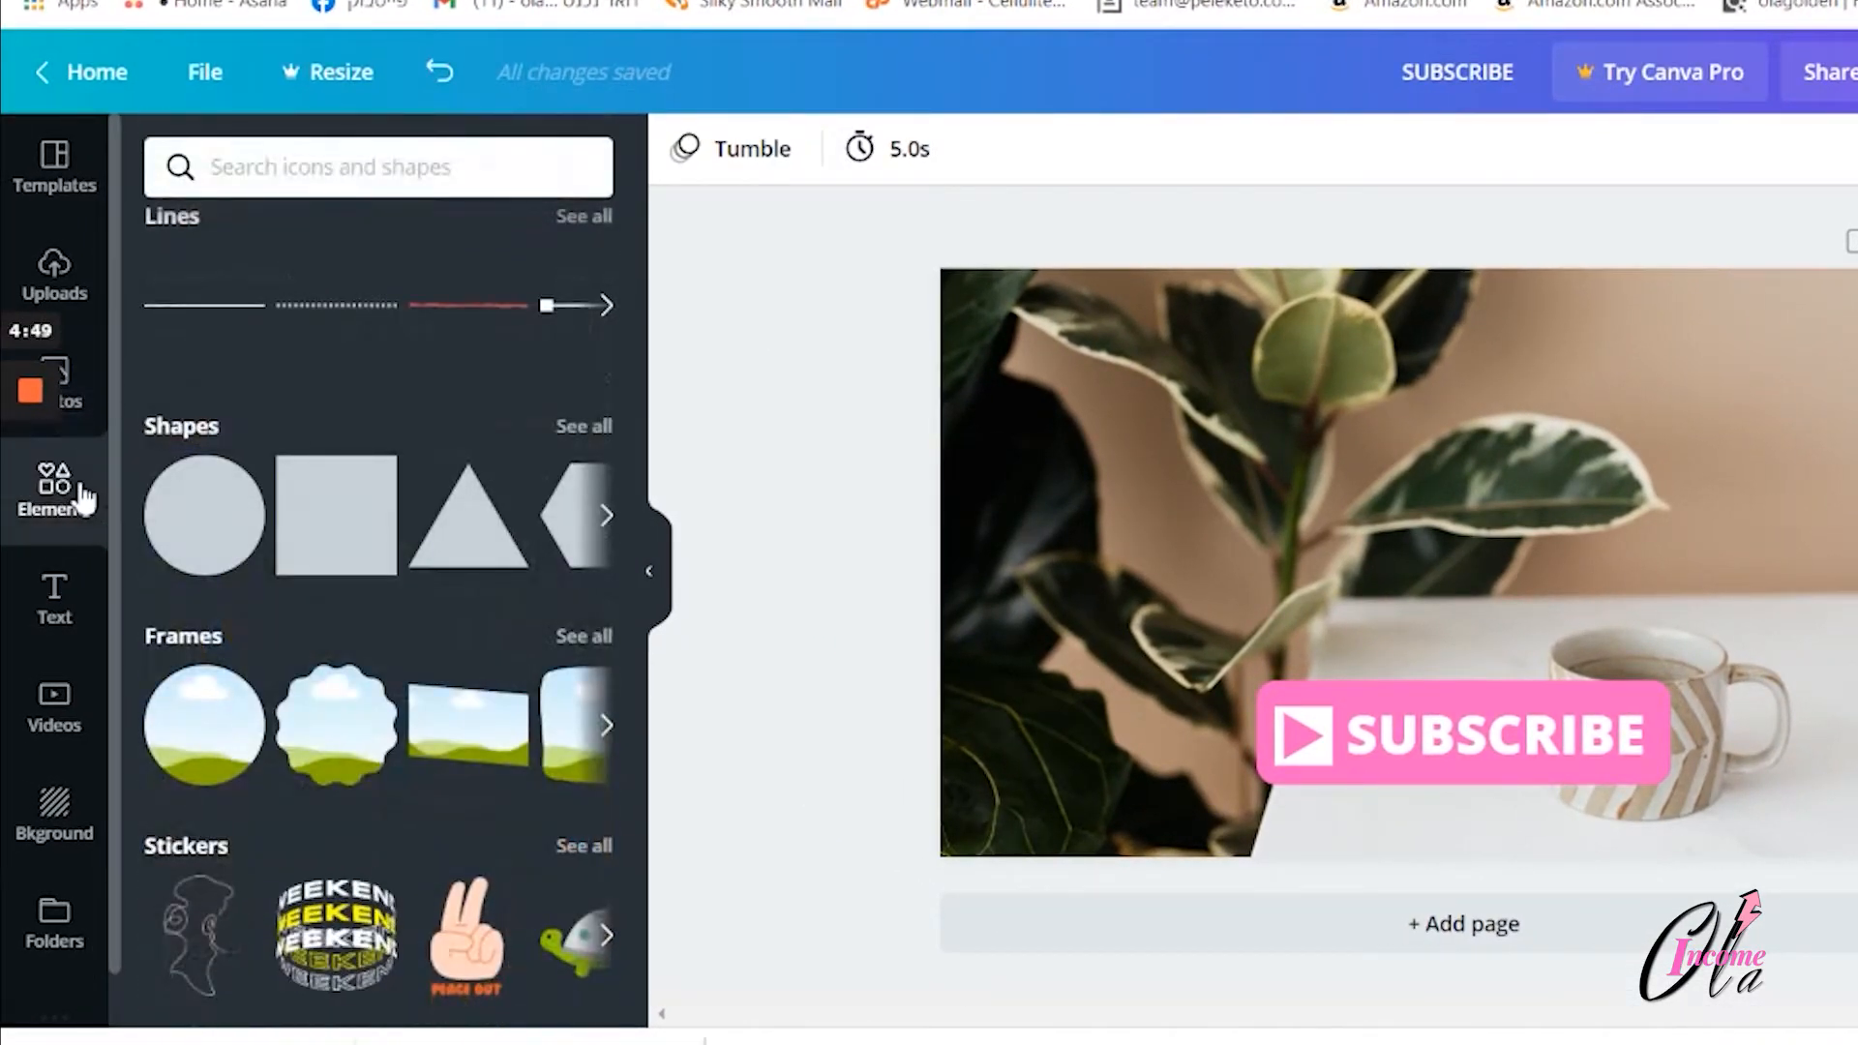
pyautogui.click(314, 170)
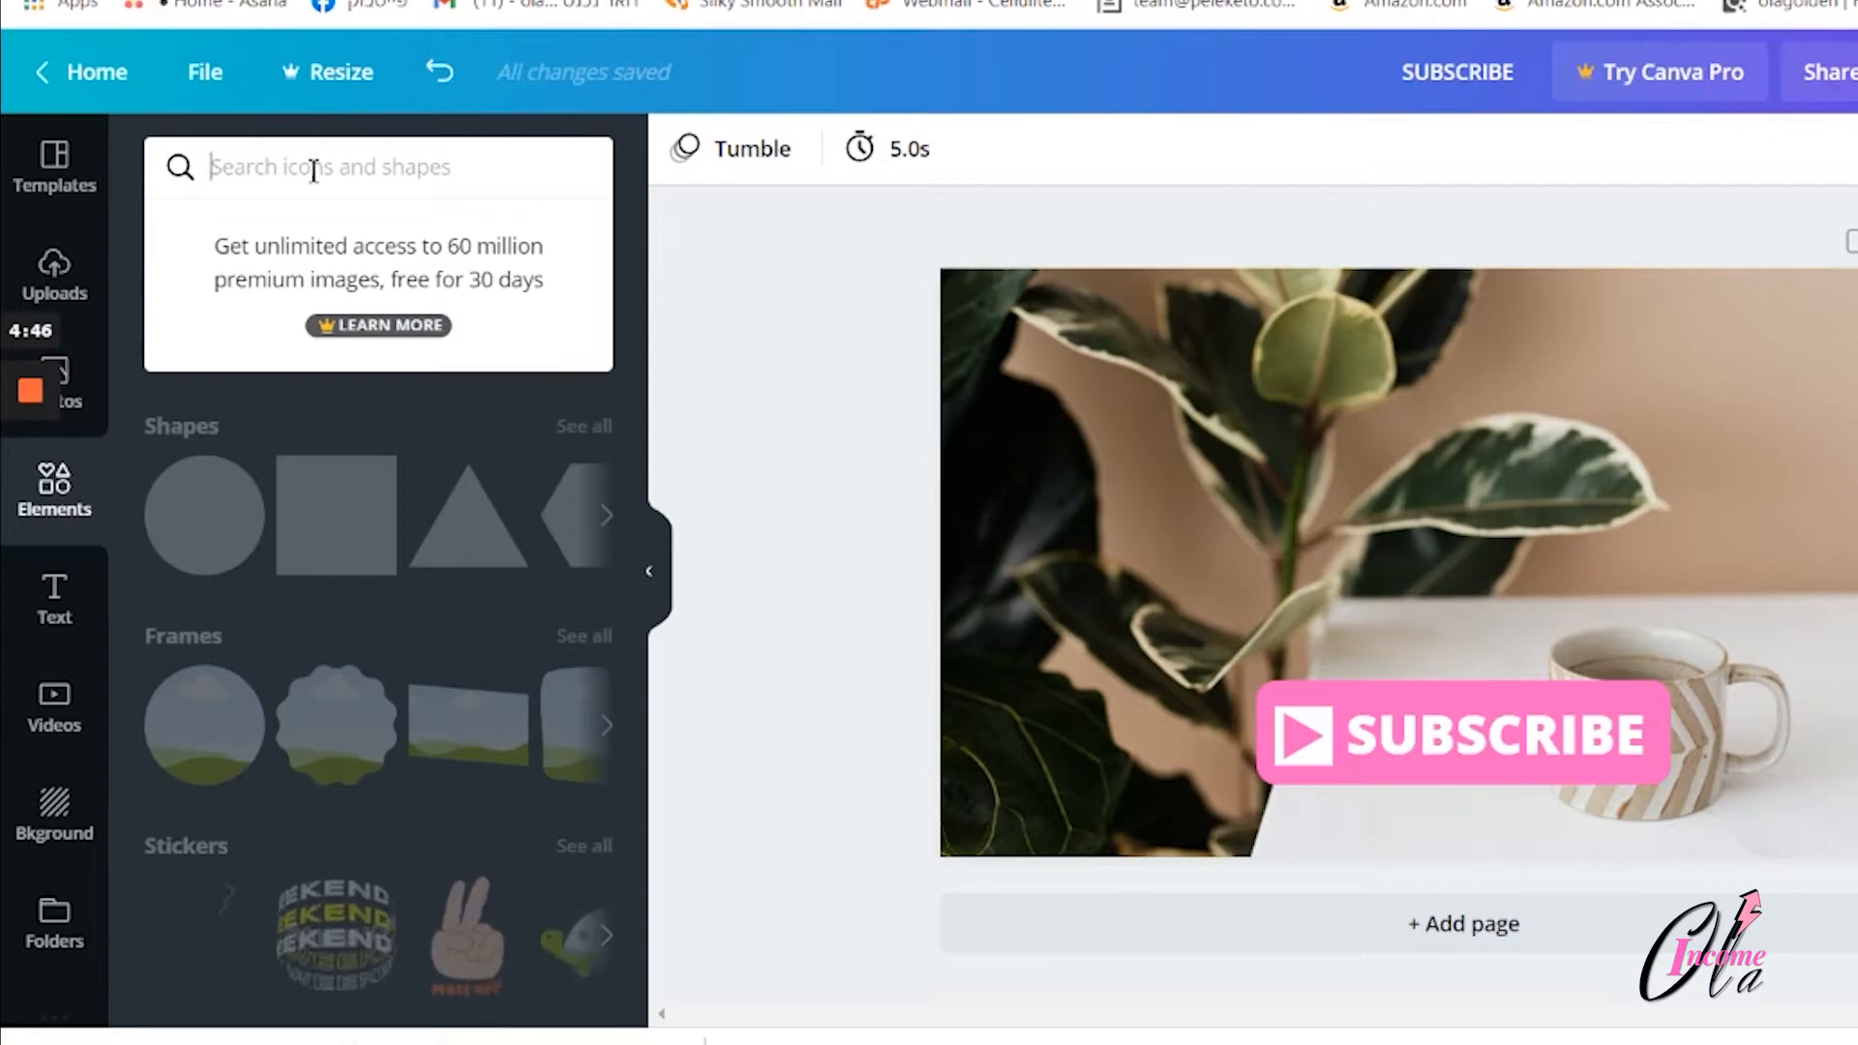
pyautogui.write('bell')
pyautogui.press('Return')
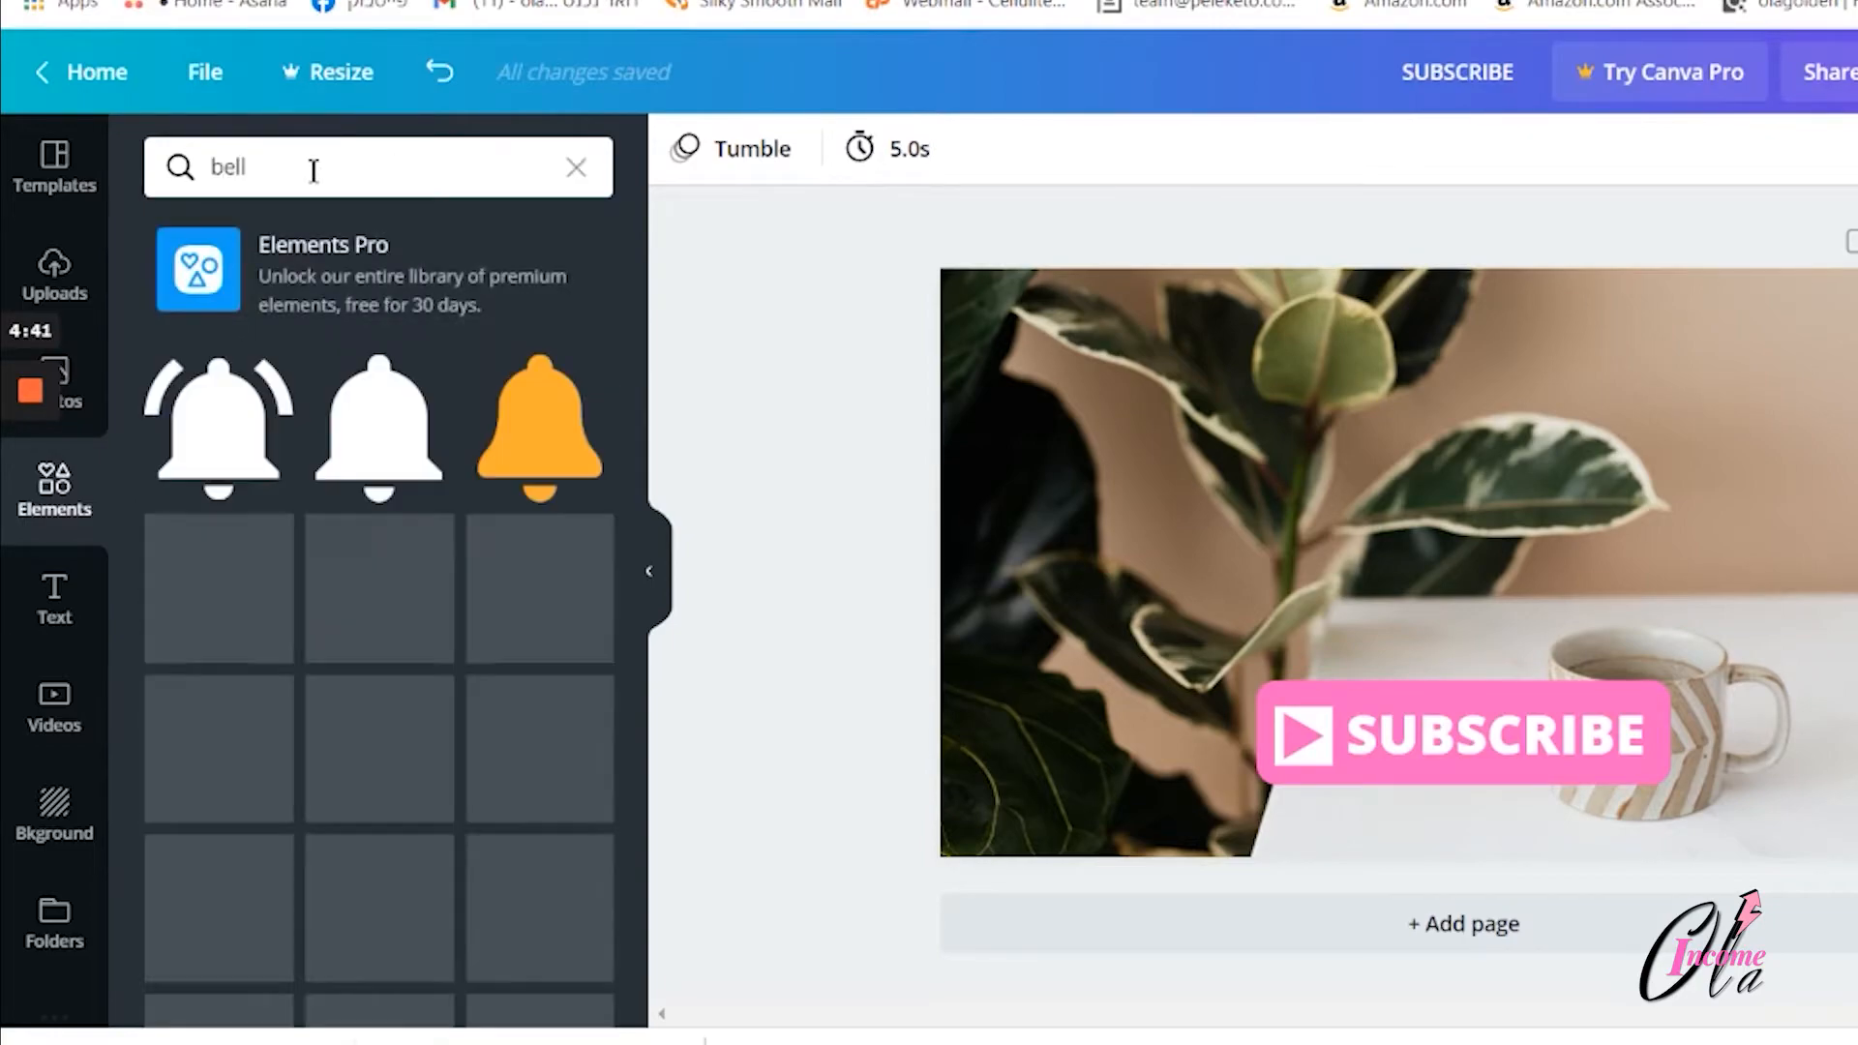
pyautogui.click(228, 447)
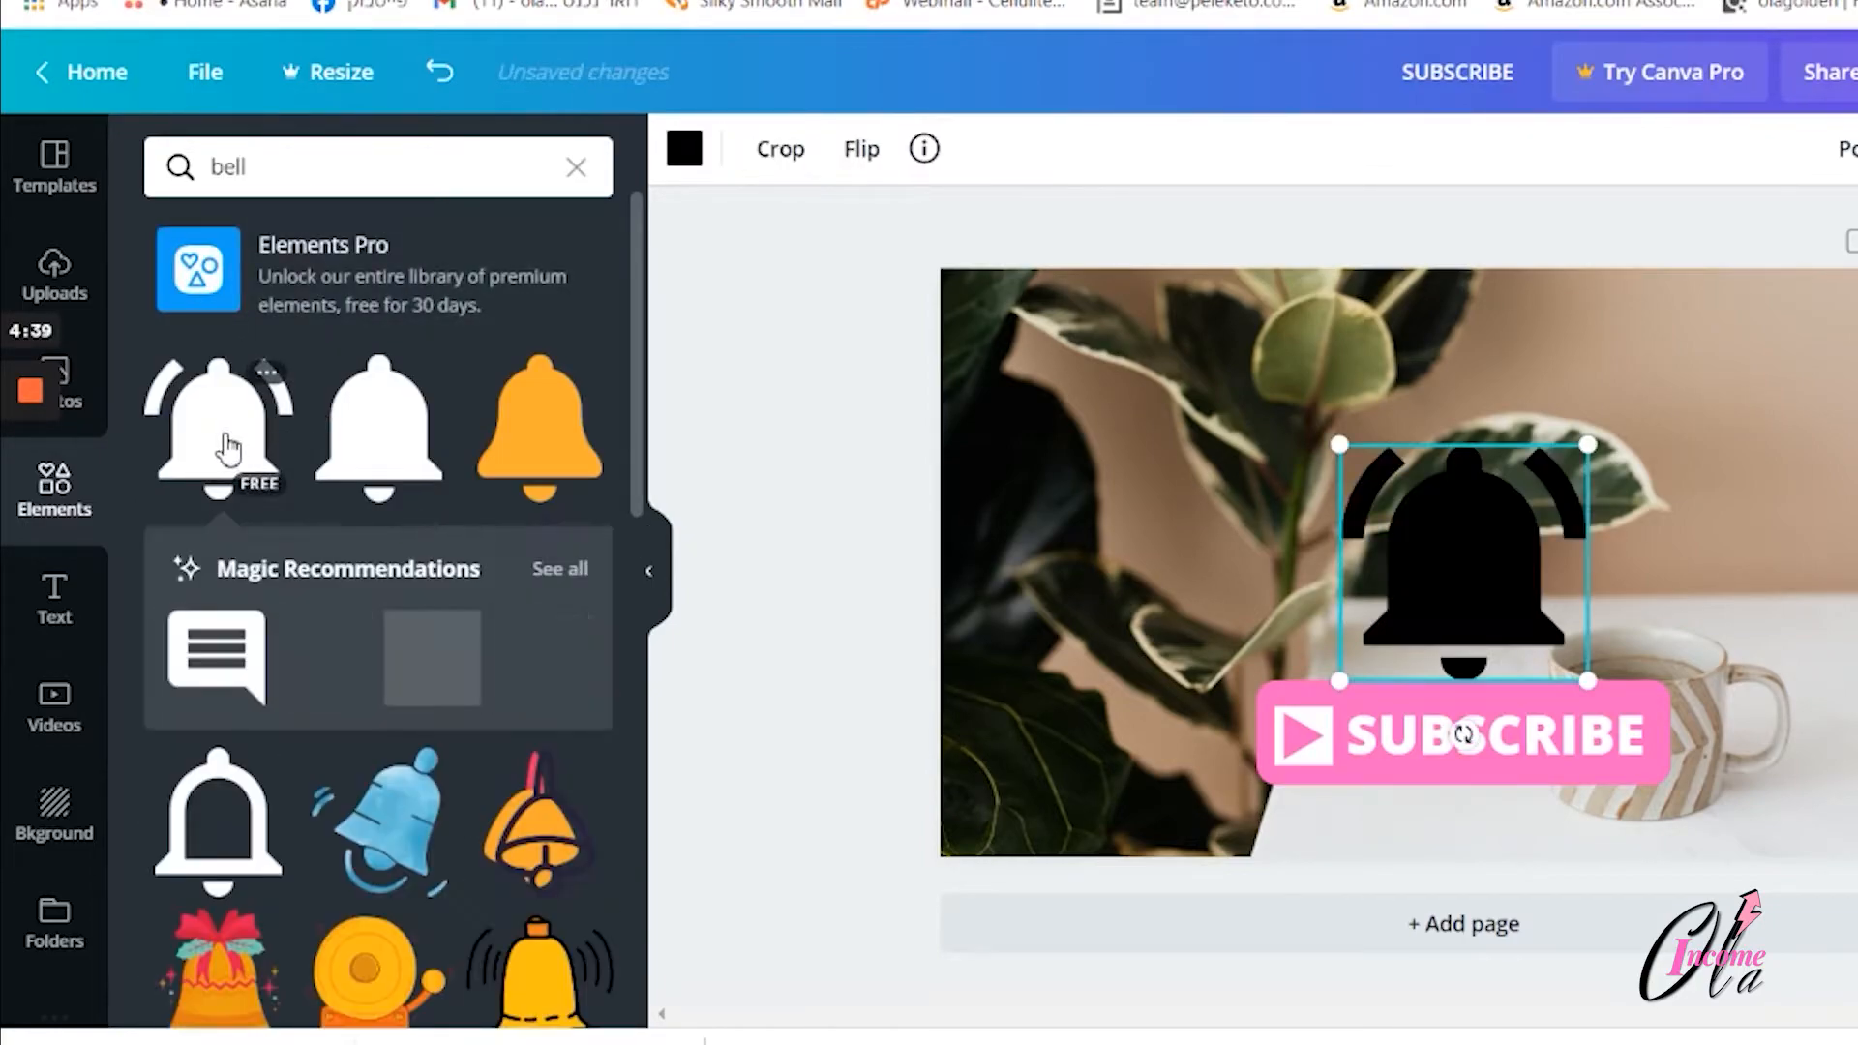
pyautogui.moveTo(1463, 580); pyautogui.dragTo(1791, 717)
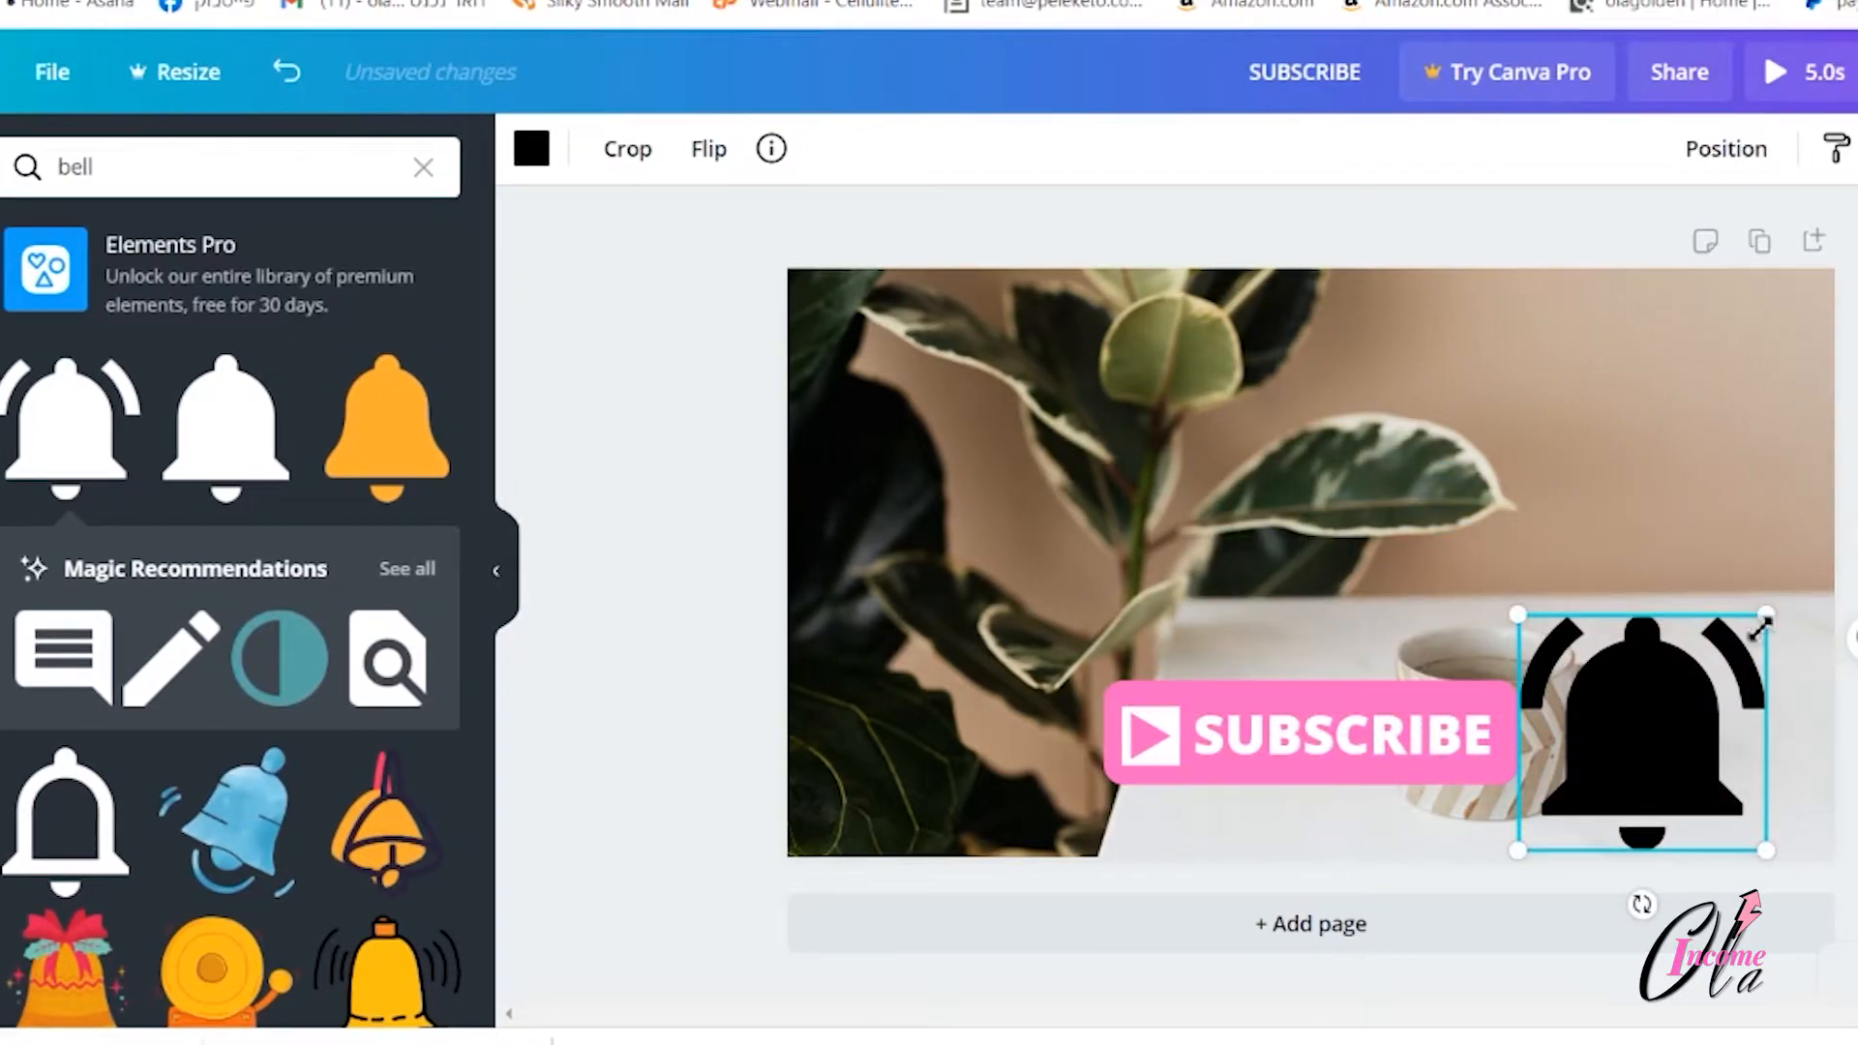
pyautogui.moveTo(1759, 628); pyautogui.dragTo(1569, 749)
# Try white on the bell icon and recolor it with the subscribe button's pink
pyautogui.click(531, 148)
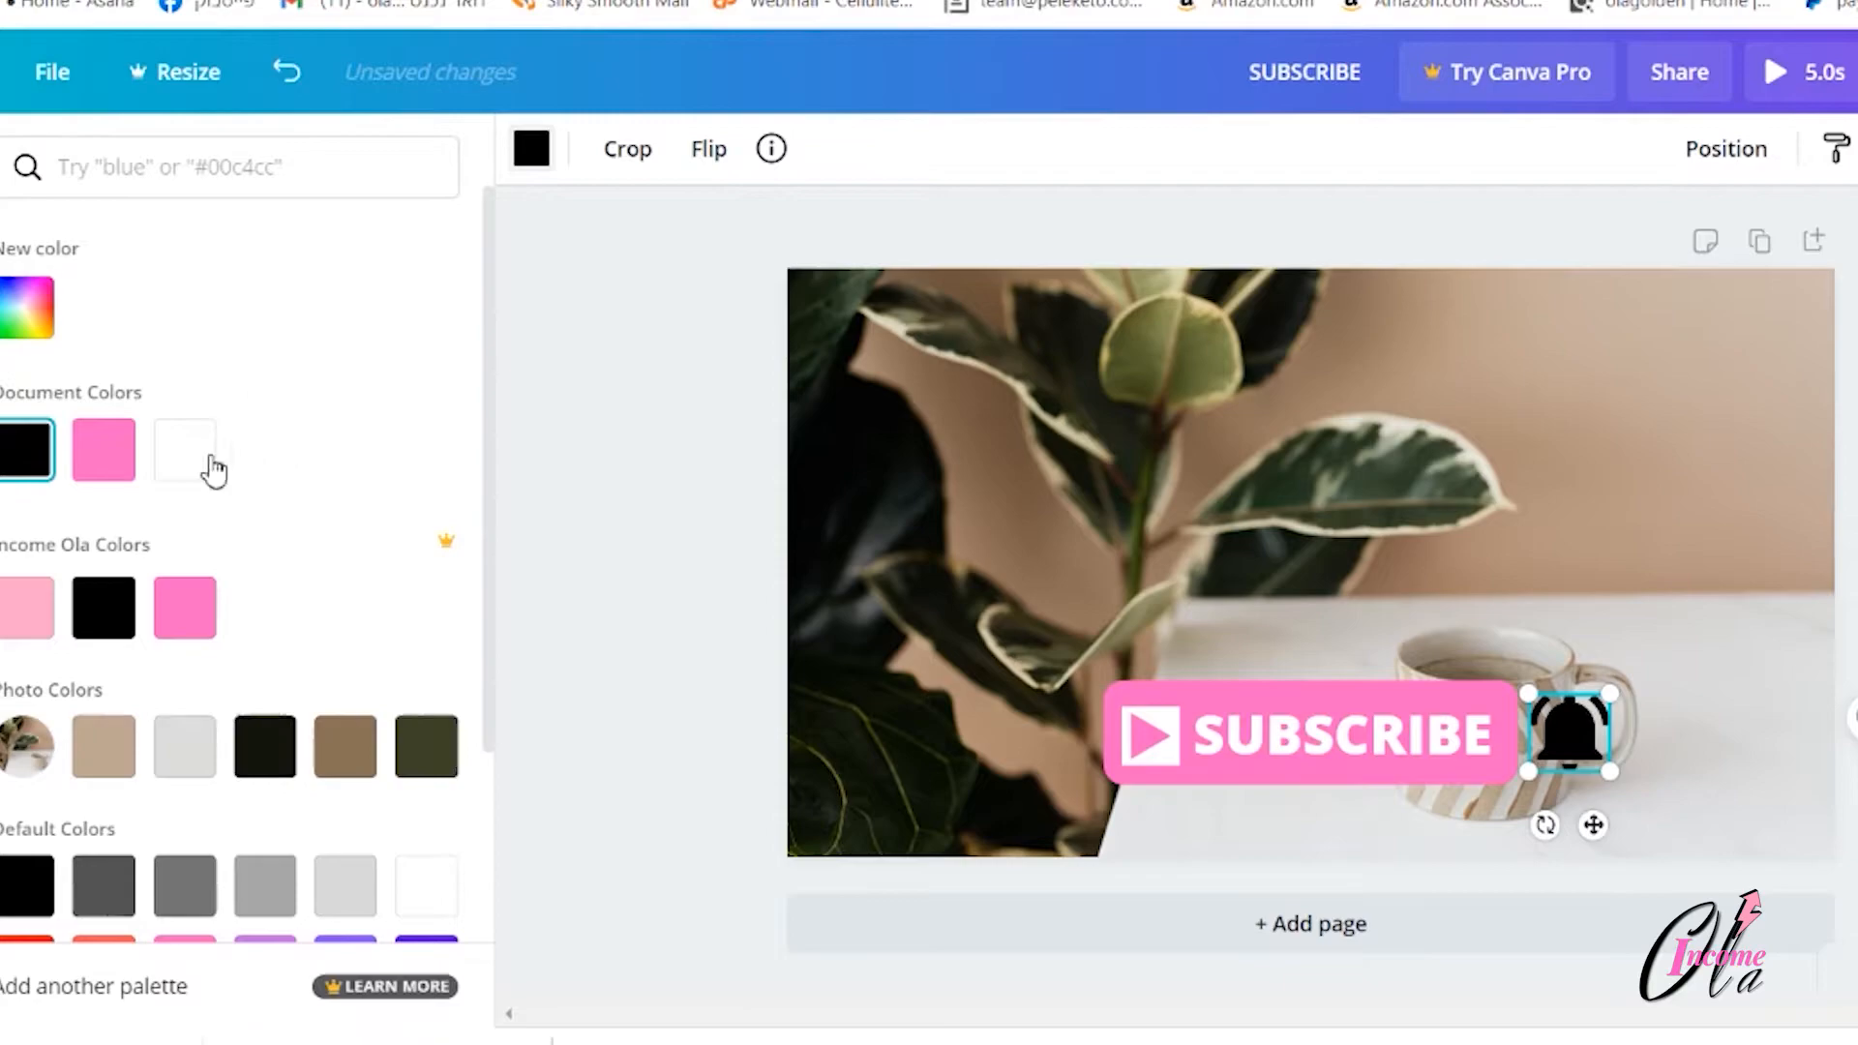
pyautogui.click(172, 462)
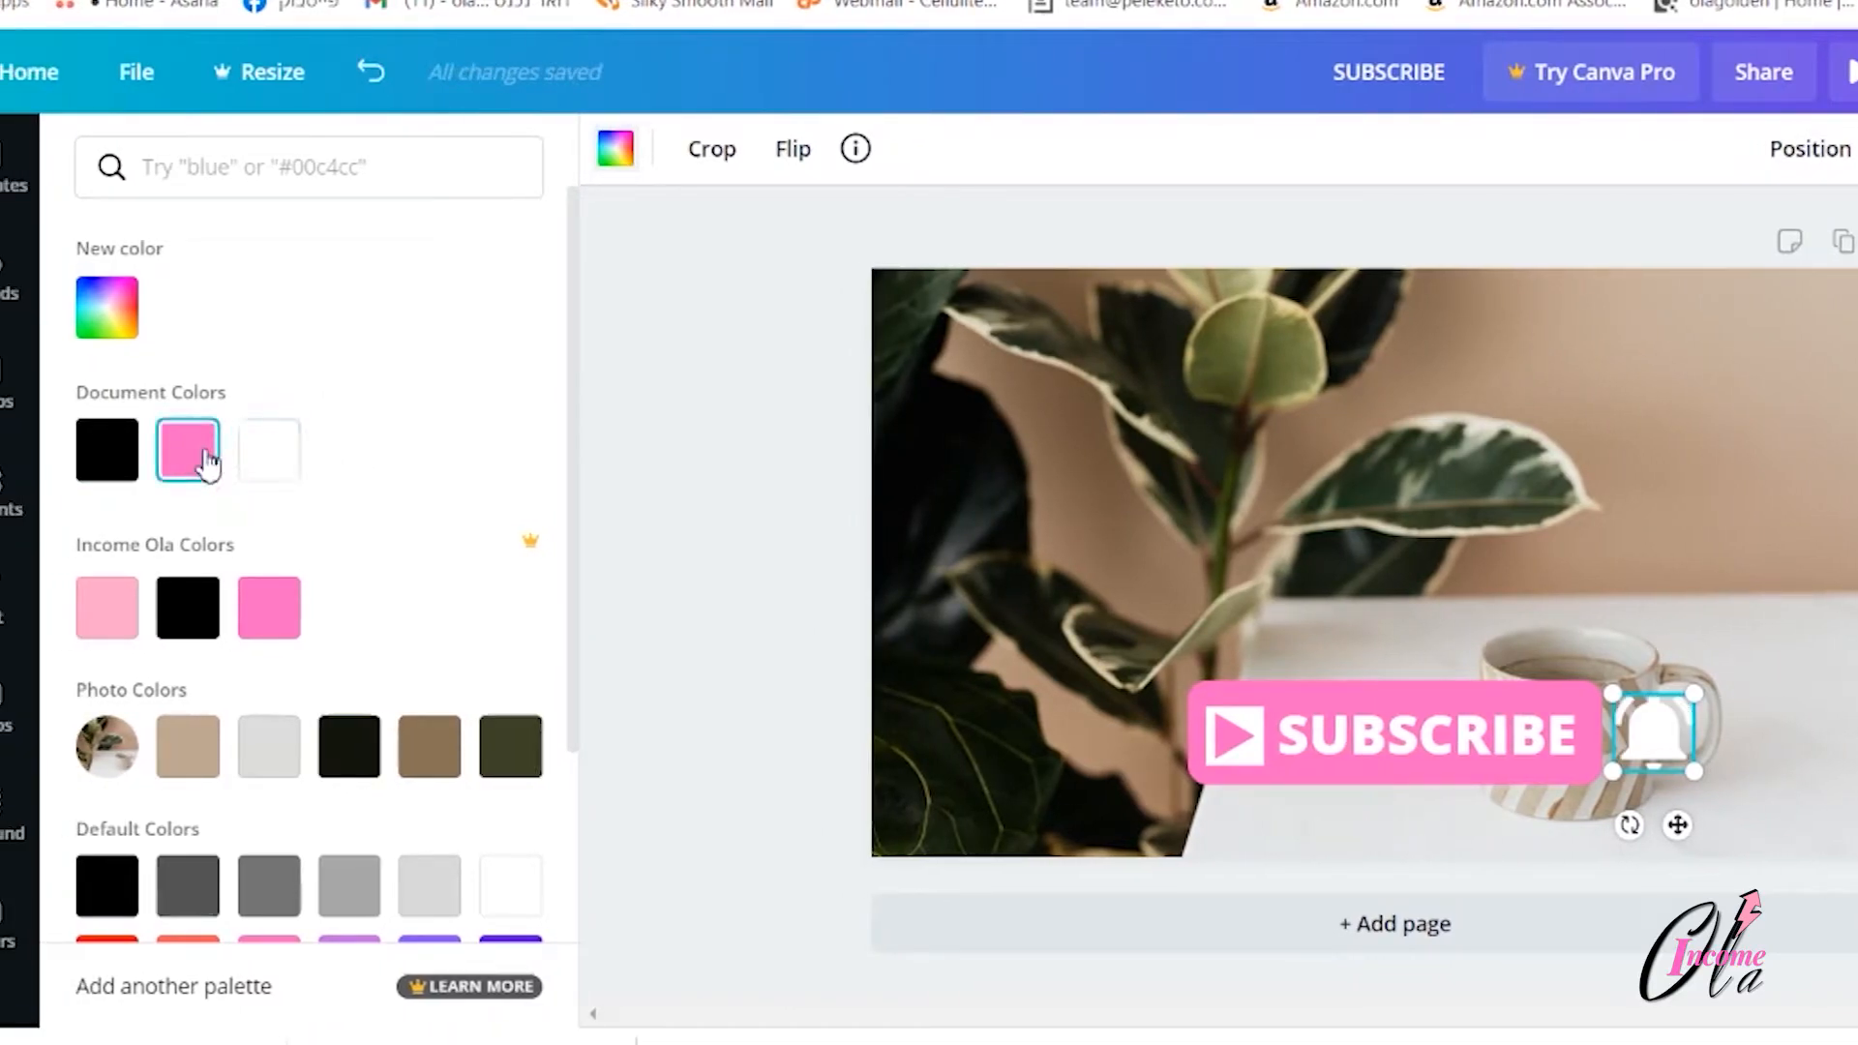
pyautogui.click(206, 461)
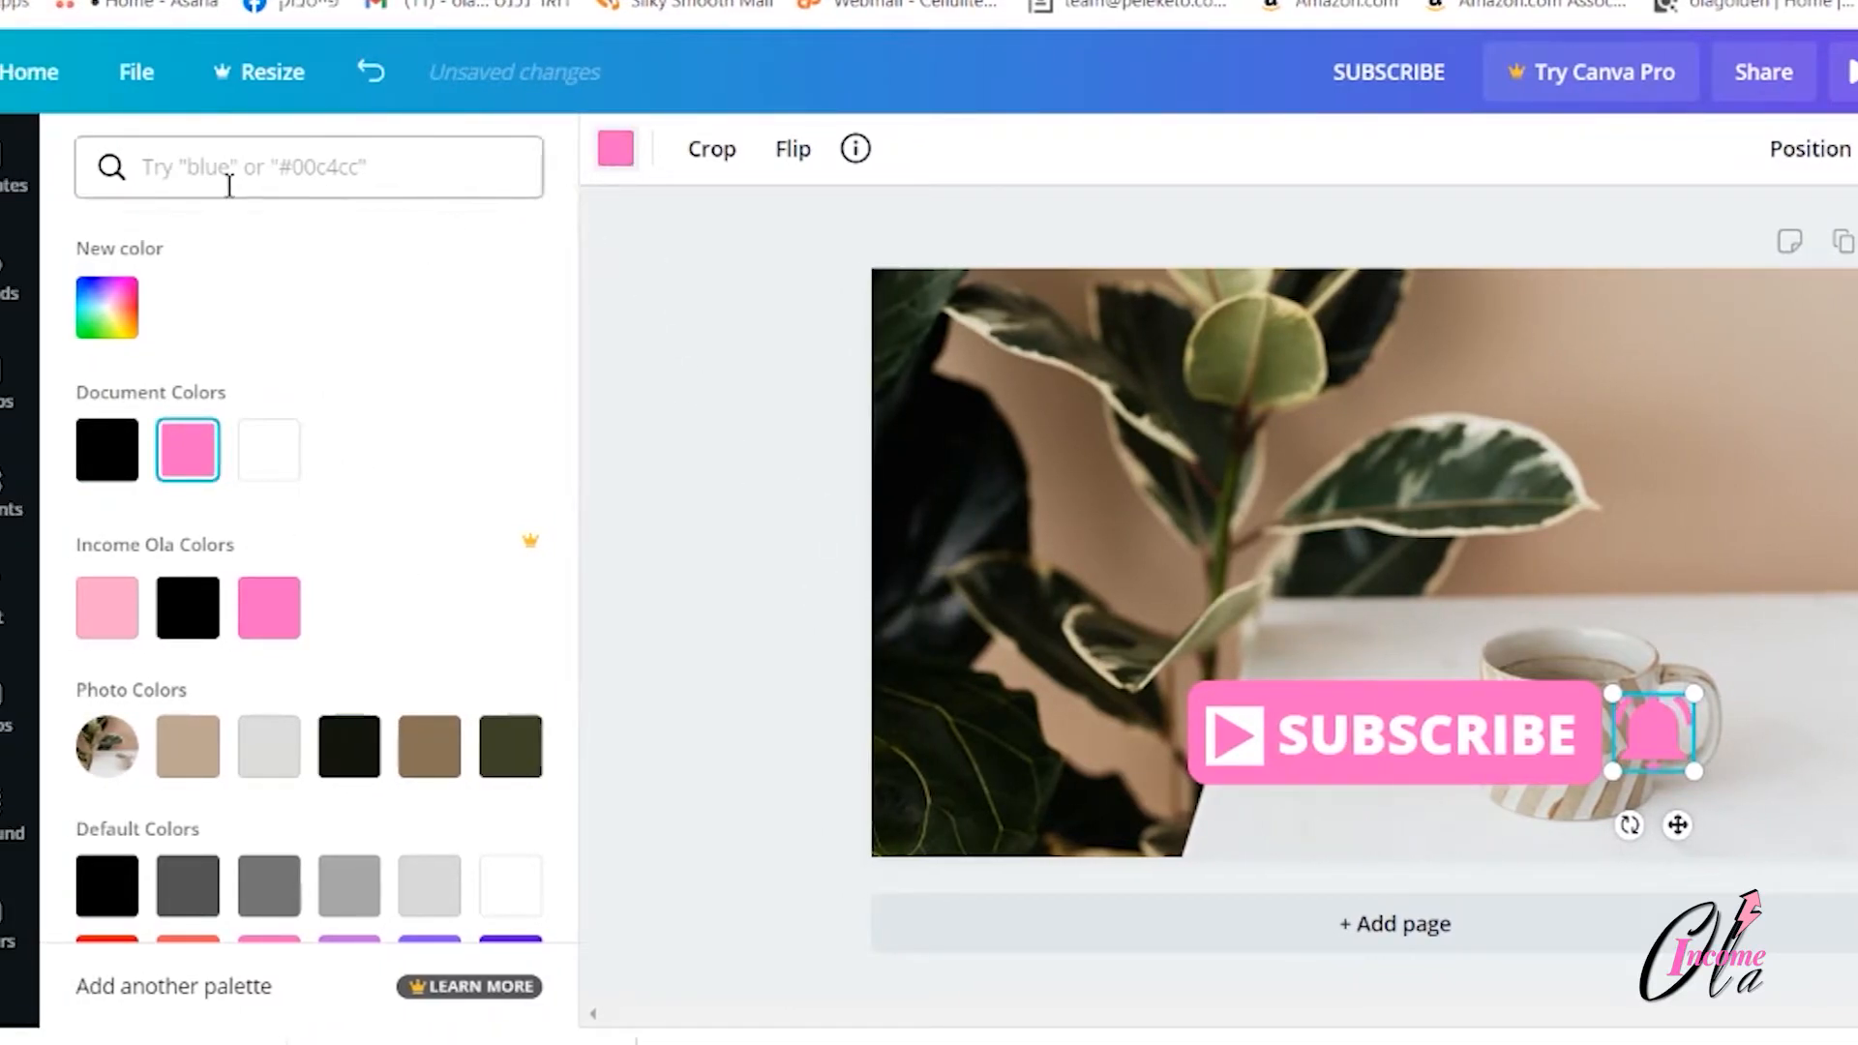
# Search the elements for "like" and add the free solid thumbs-up icon to the page
pyautogui.click(8, 484)
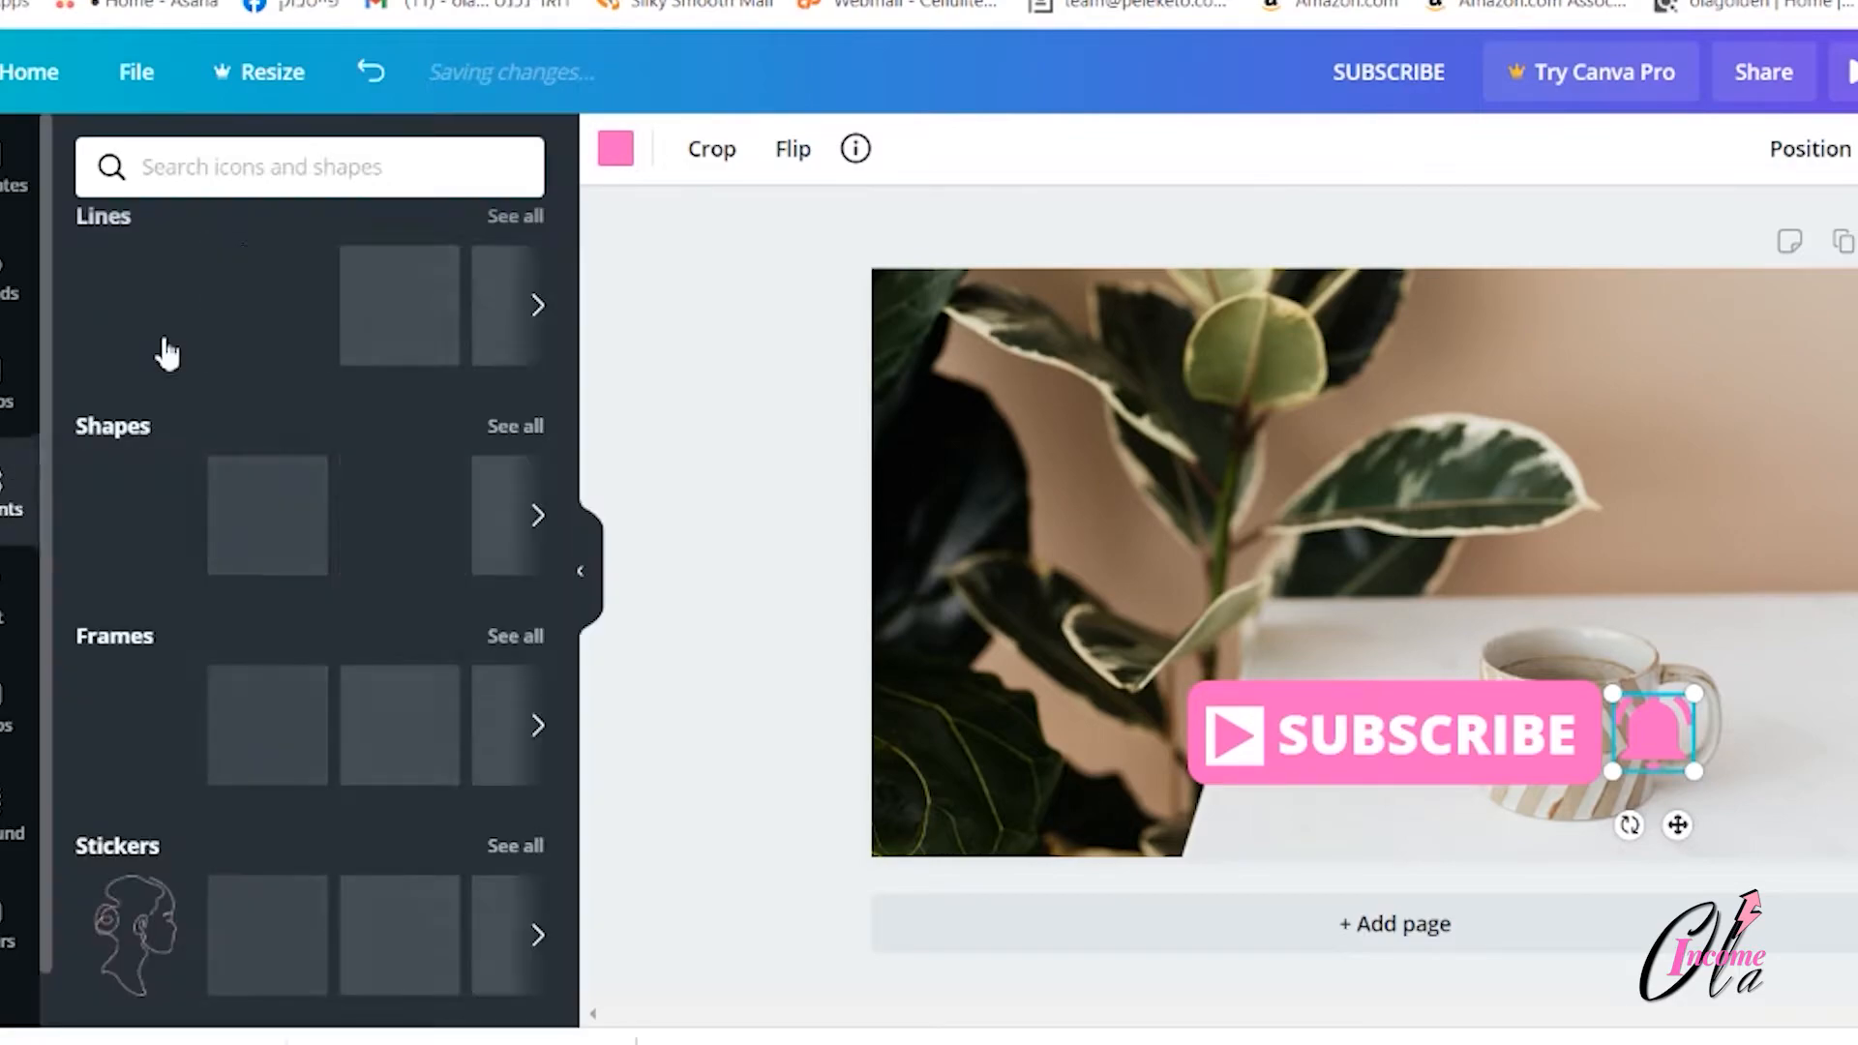
pyautogui.click(334, 164)
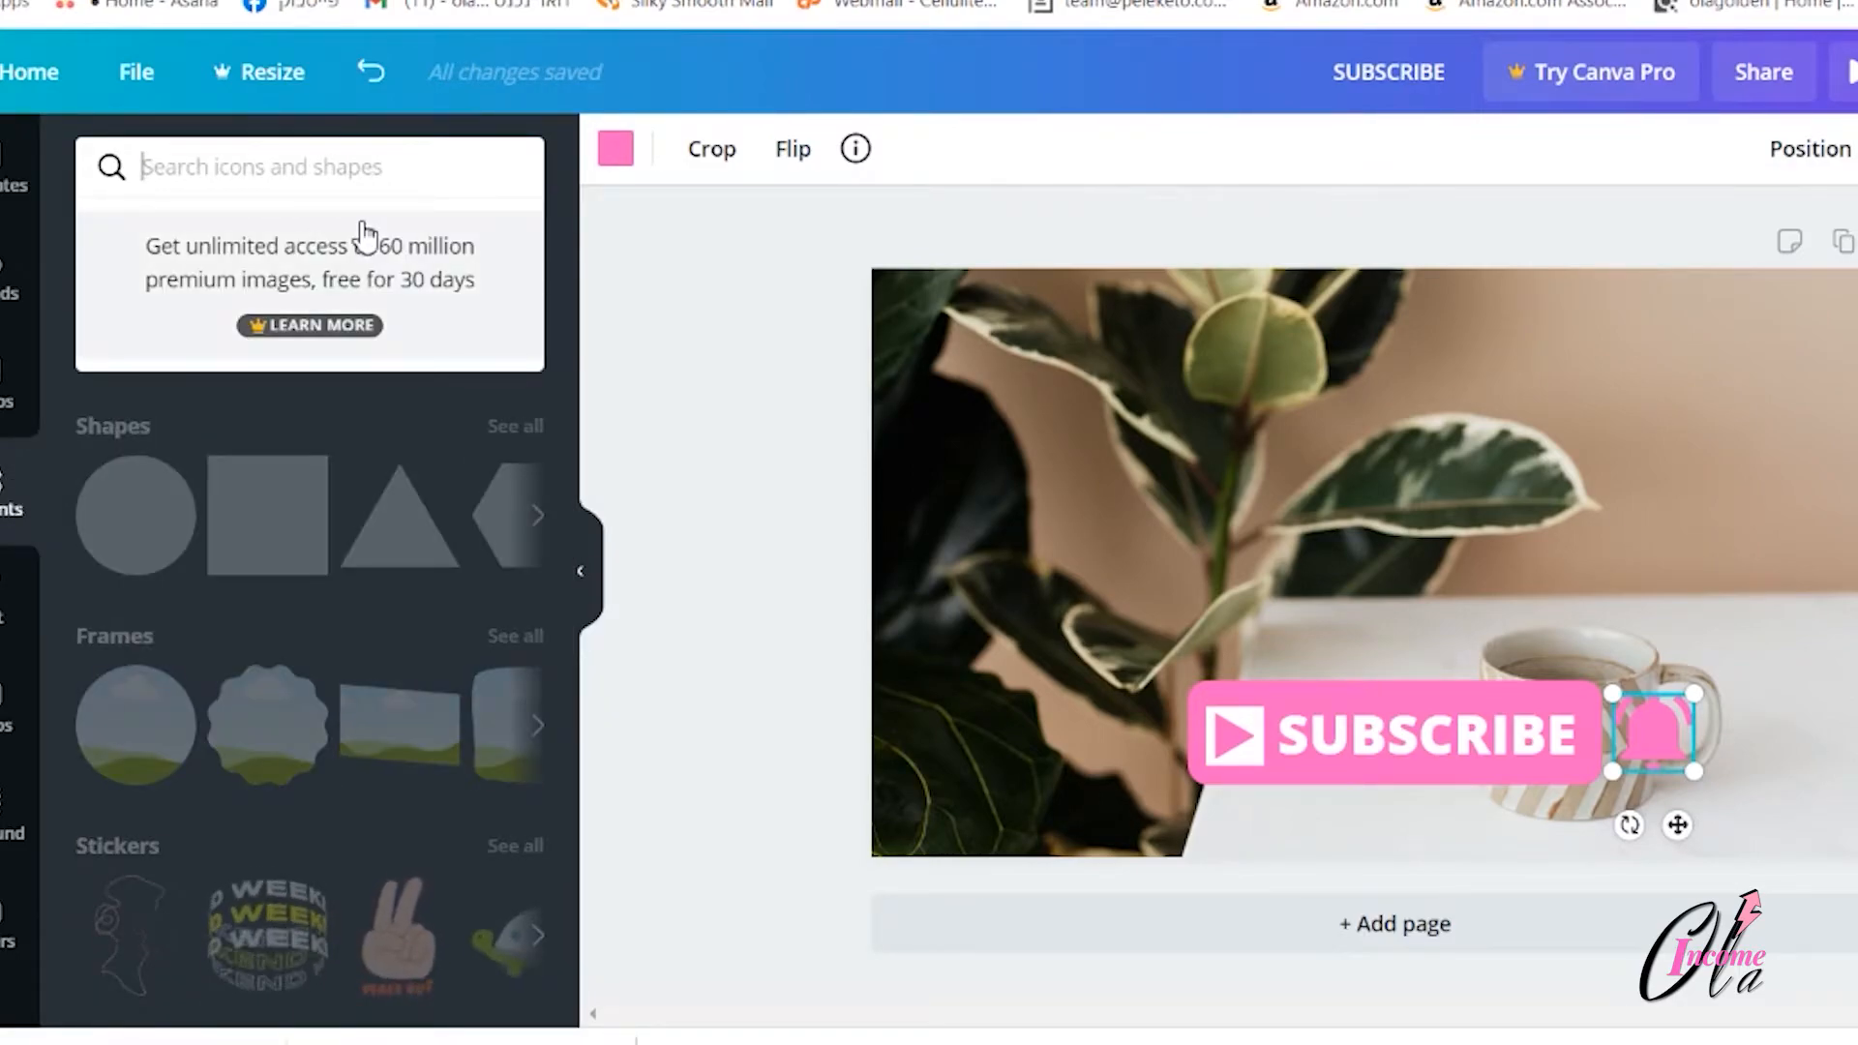
pyautogui.write('like')
pyautogui.press('Return')
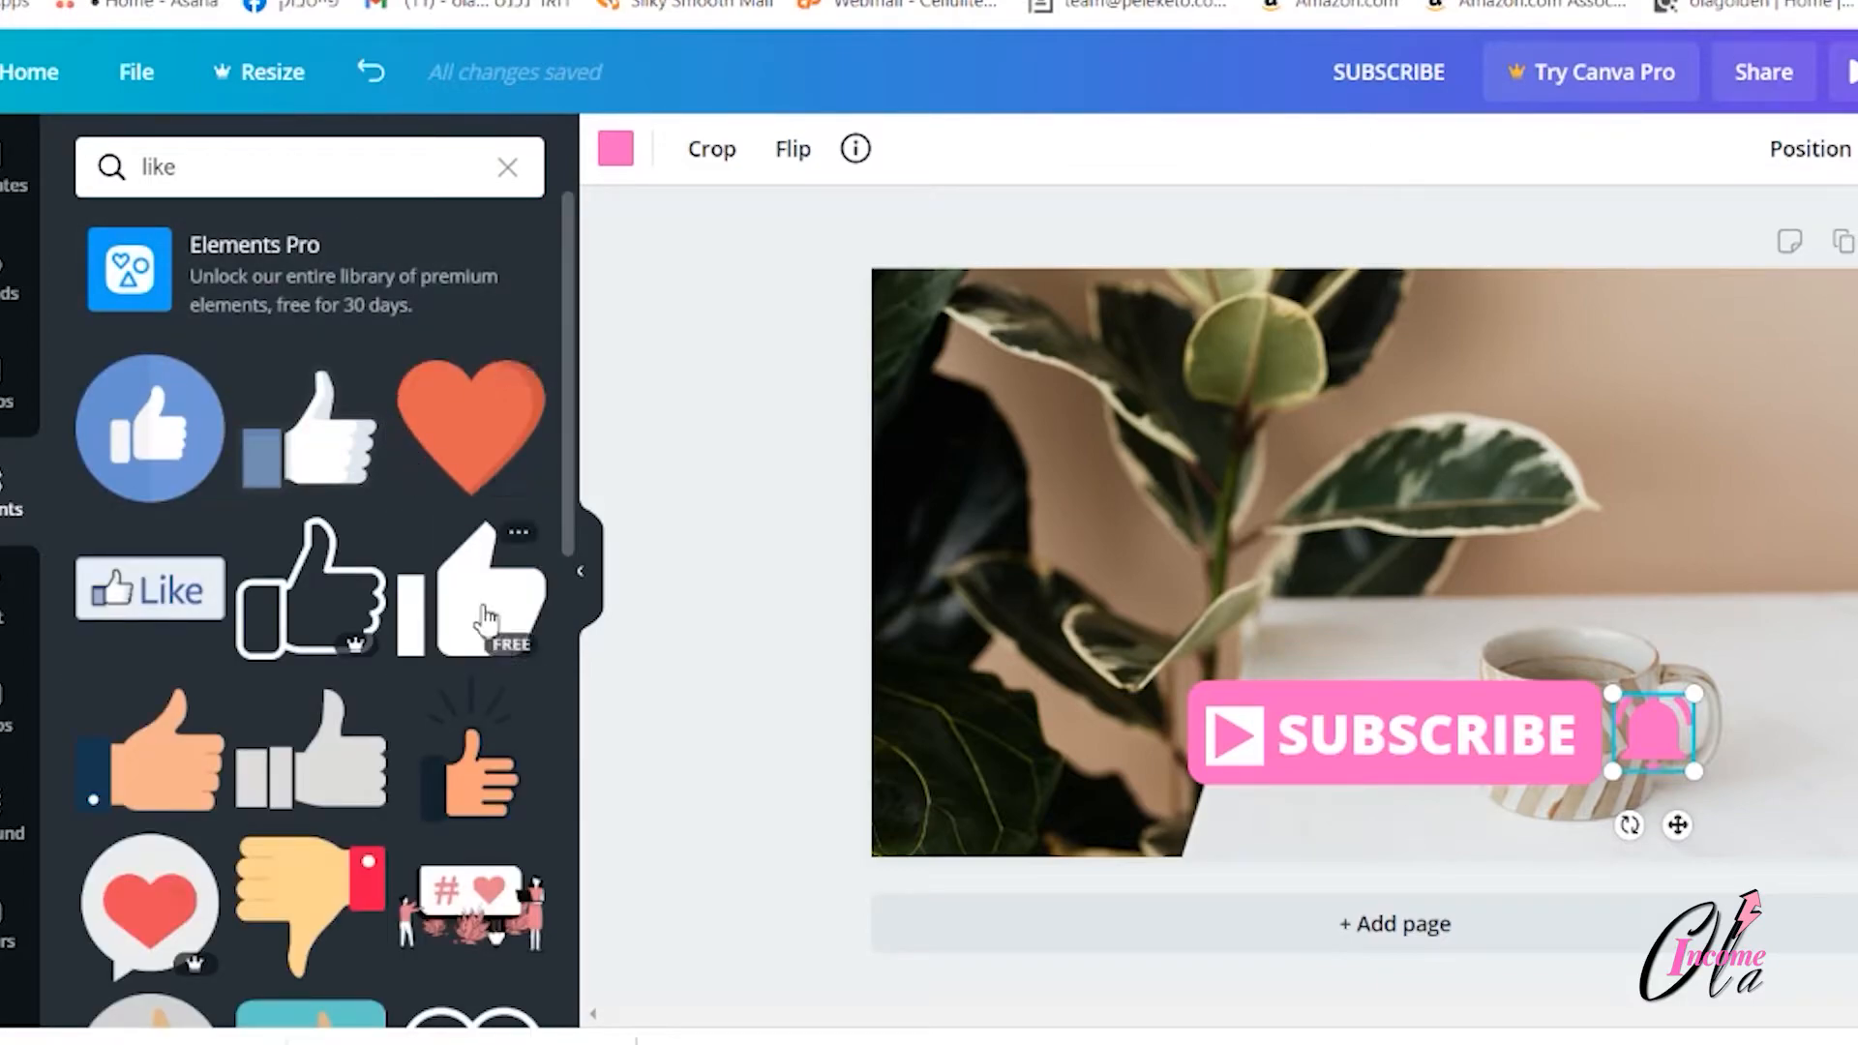
pyautogui.click(473, 601)
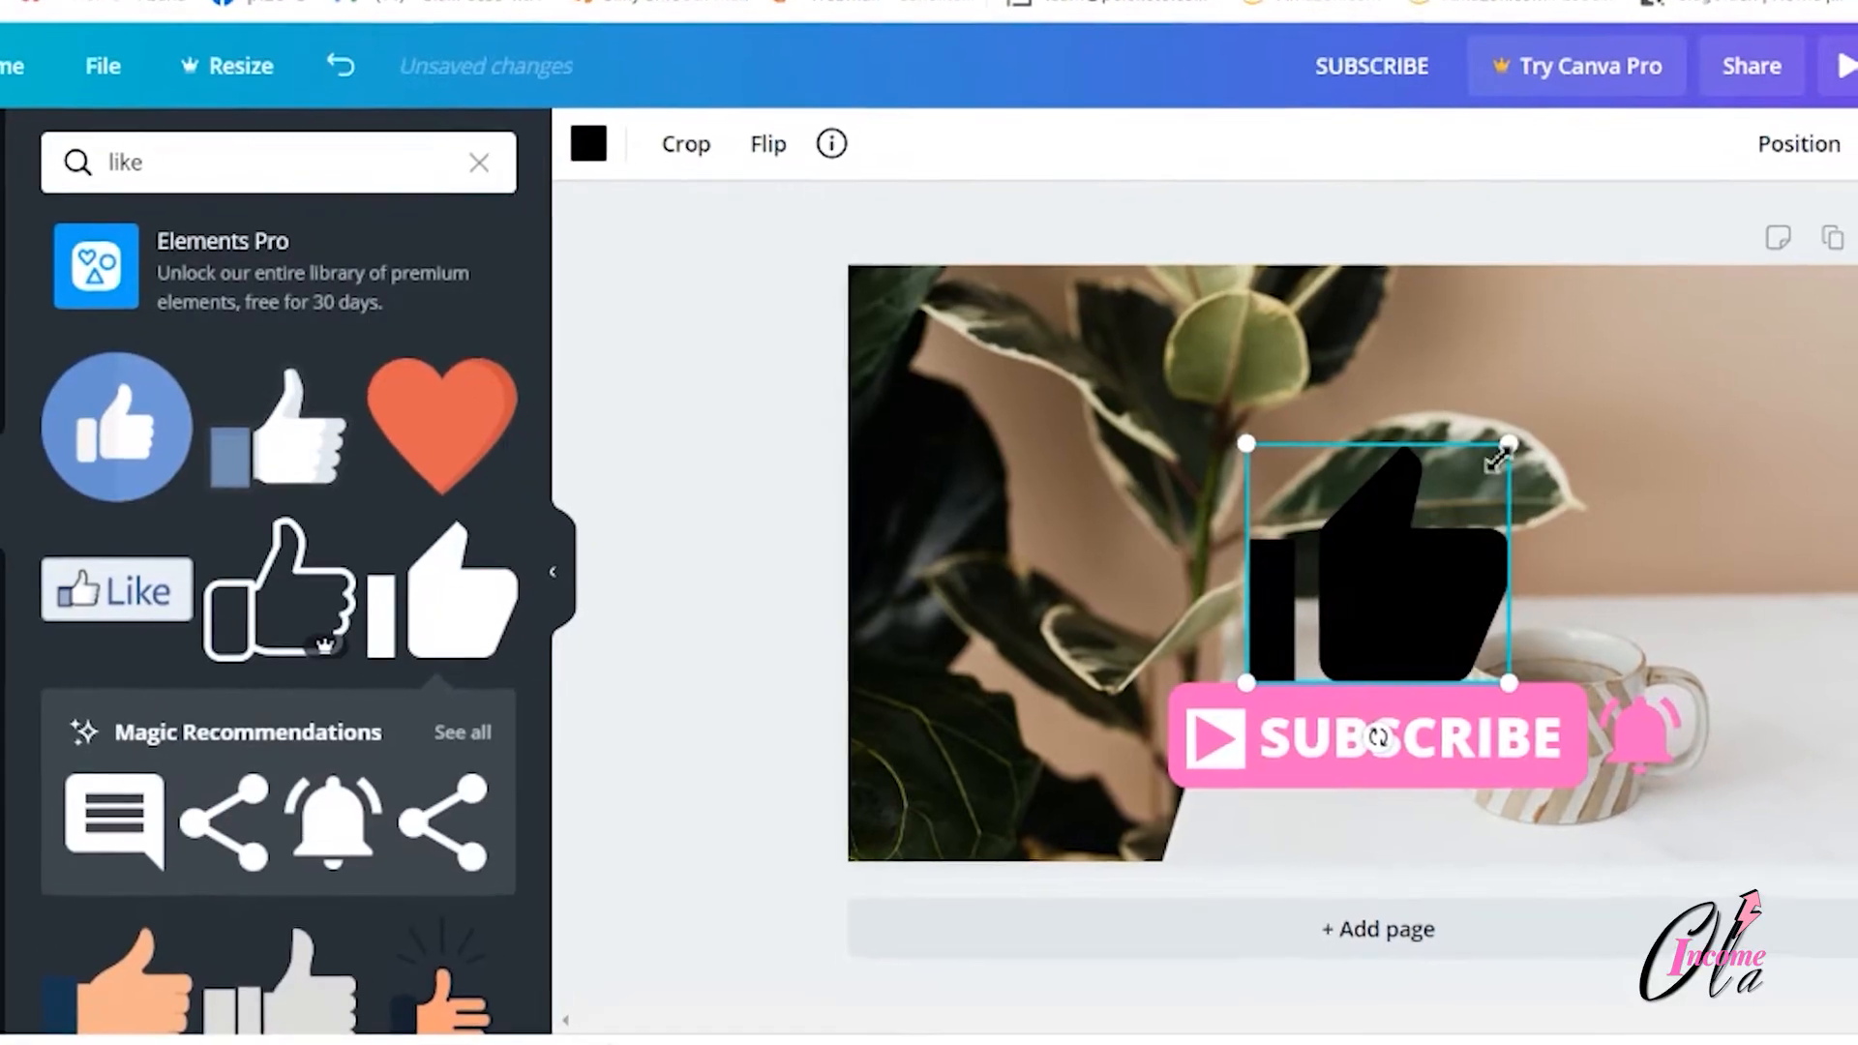
# Shrink the thumbs-up icon to about the bell's size, place it just left of the subscribe button and color it white
pyautogui.moveTo(1522, 445); pyautogui.dragTo(1412, 554)
pyautogui.moveTo(1271, 559); pyautogui.dragTo(1240, 586)
pyautogui.moveTo(1199, 673); pyautogui.dragTo(954, 749)
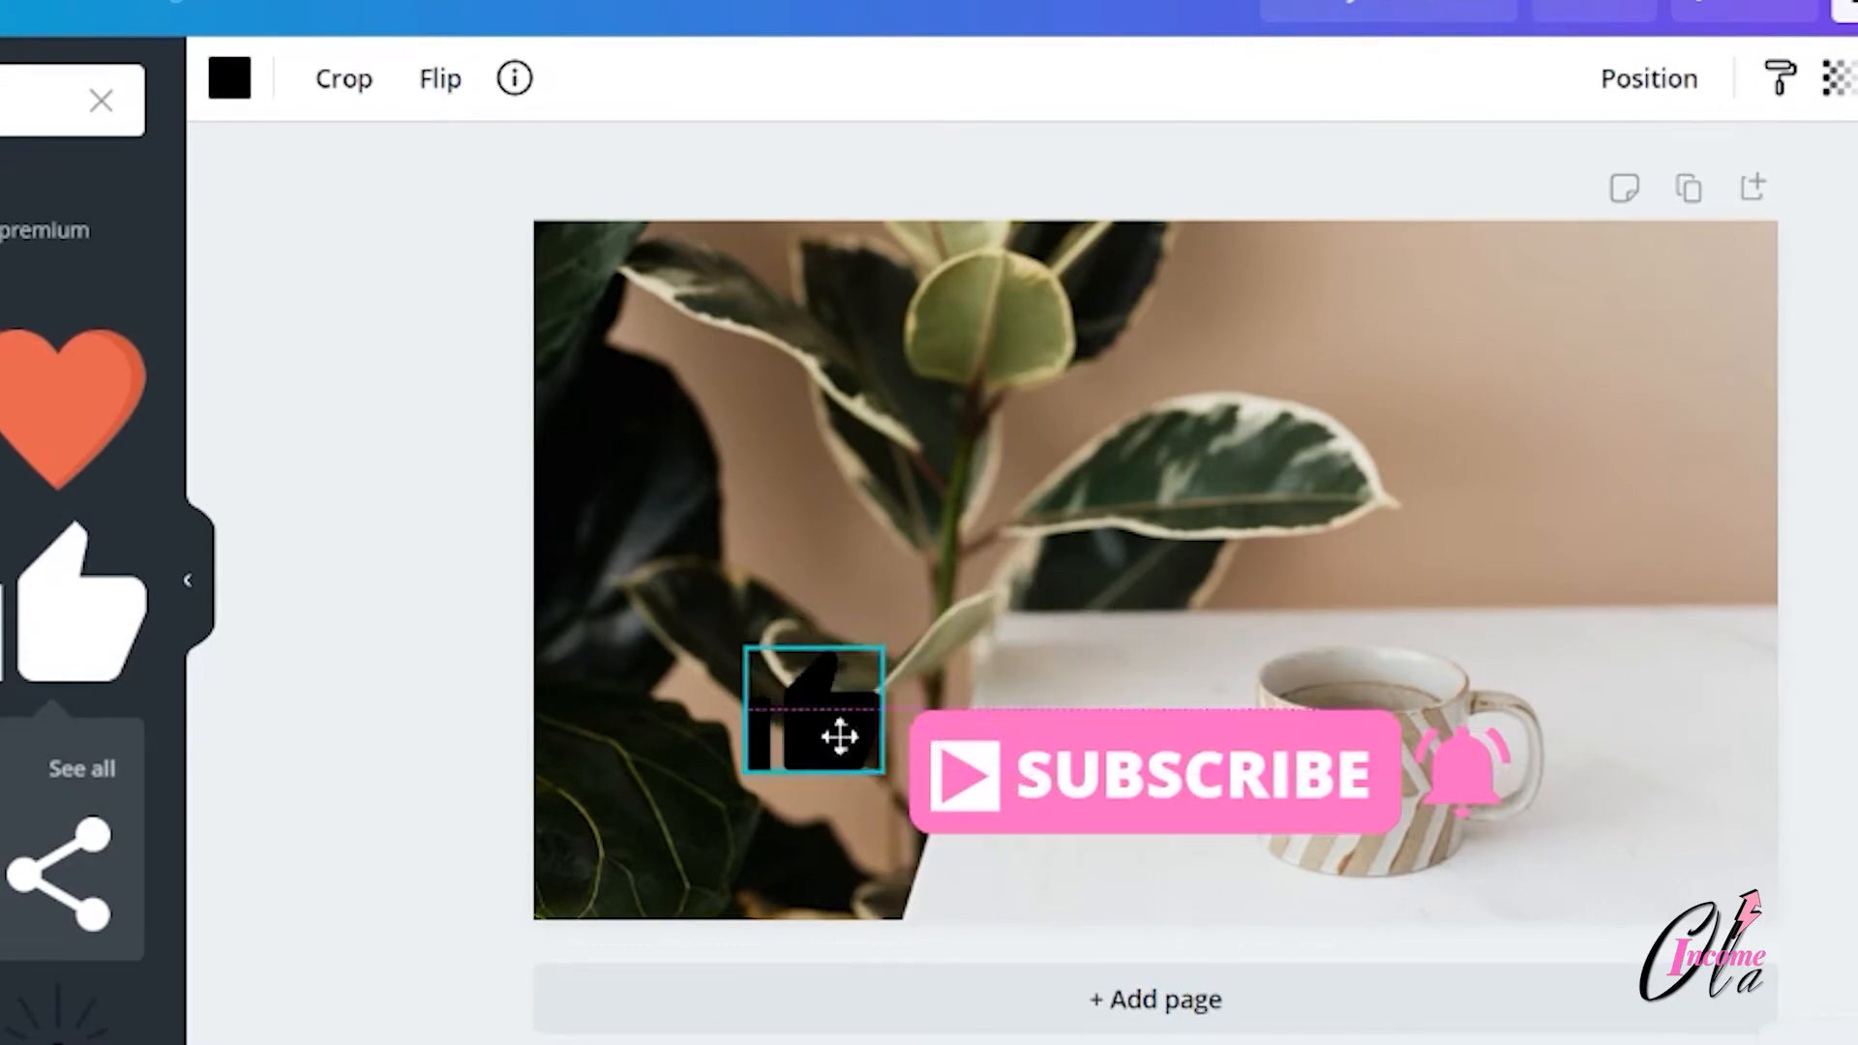
pyautogui.moveTo(838, 765); pyautogui.dragTo(840, 762)
pyautogui.moveTo(874, 695); pyautogui.dragTo(840, 726)
pyautogui.moveTo(796, 786); pyautogui.dragTo(824, 793)
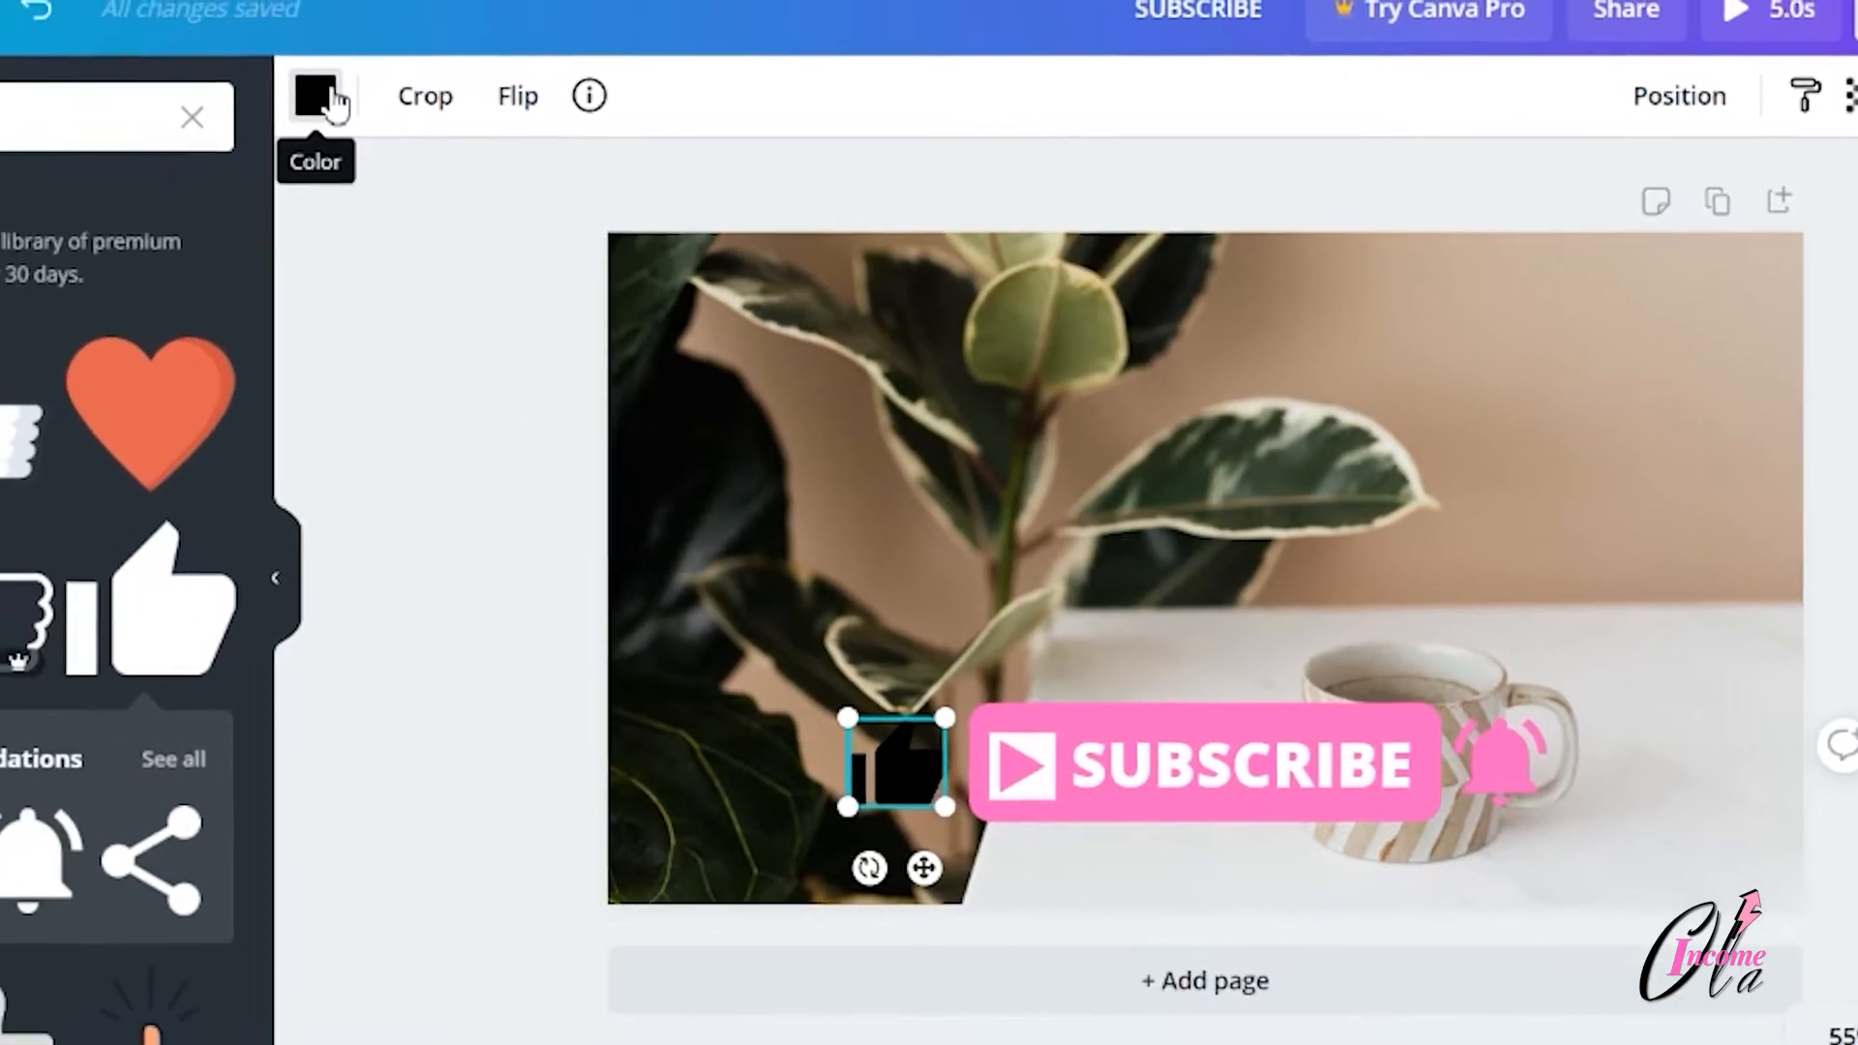
pyautogui.click(240, 81)
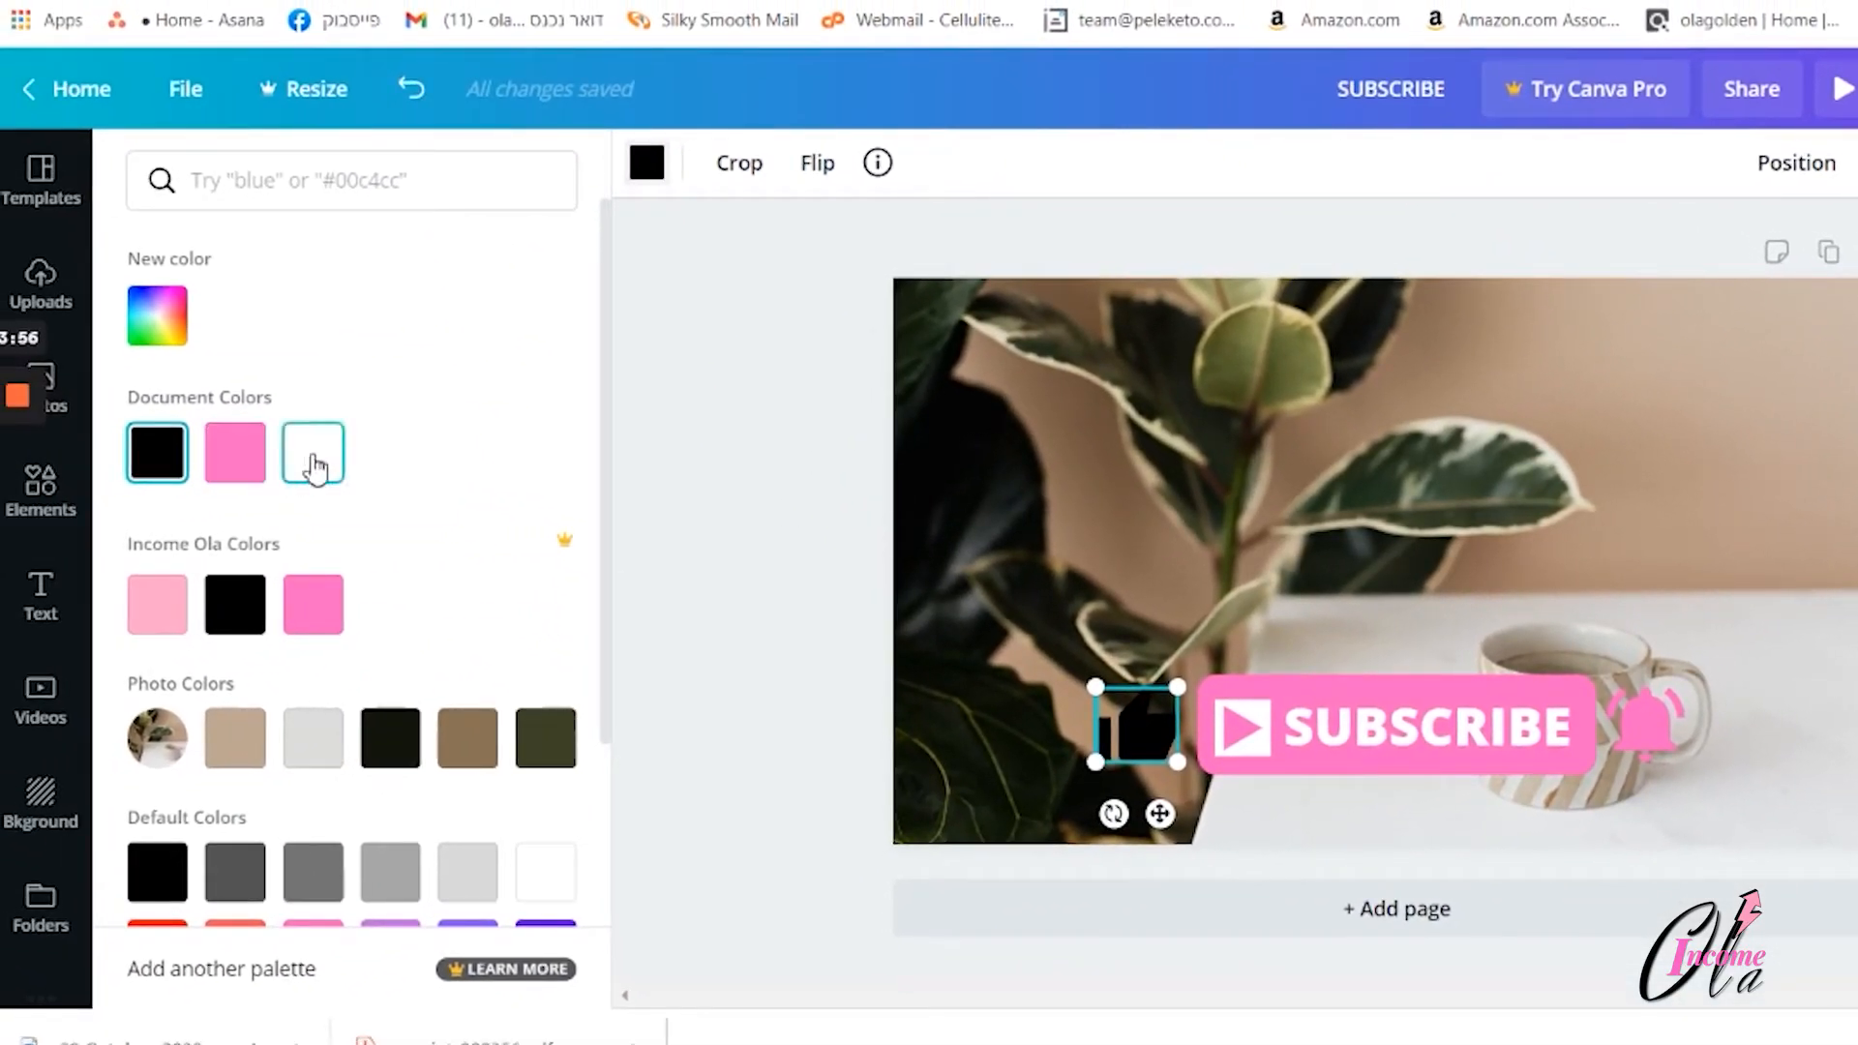
pyautogui.click(312, 468)
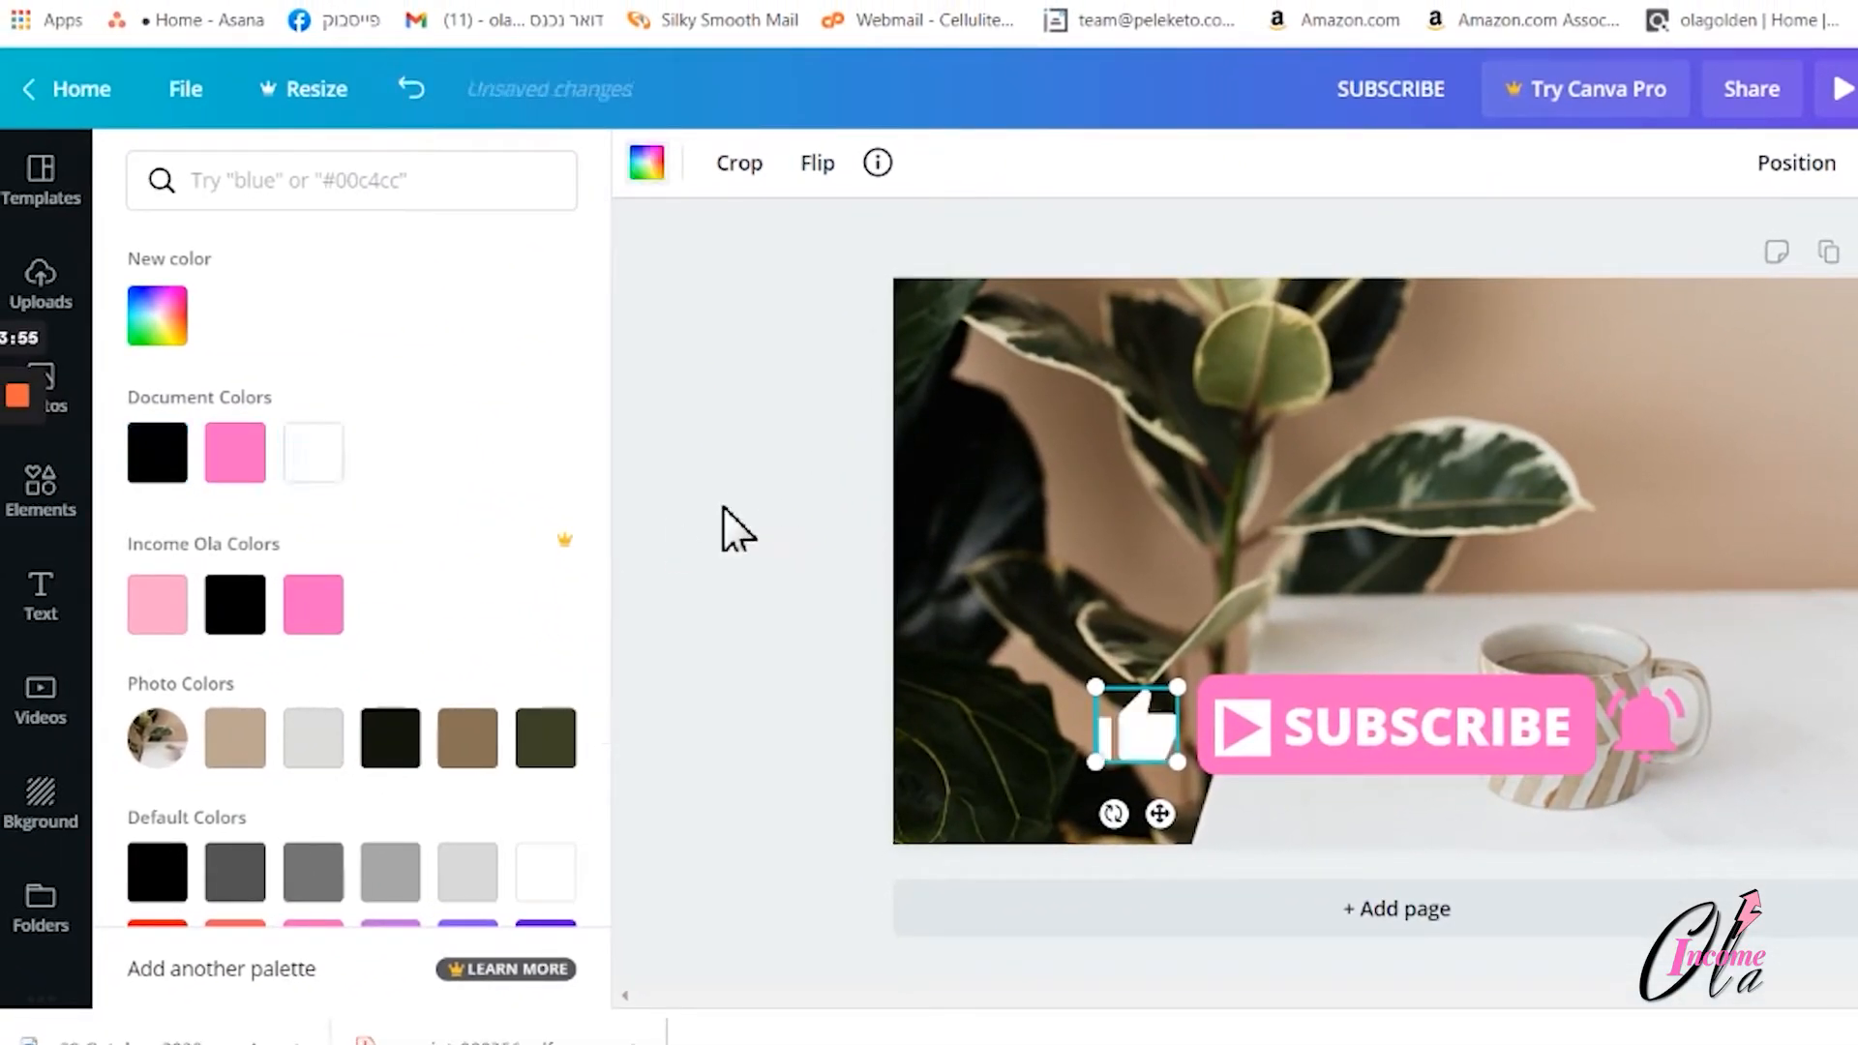
# Recolor the thumbs-up icon with the subscribe button's pink, shrink it slightly and move it closer to the button's left edge
pyautogui.click(248, 465)
pyautogui.moveTo(1176, 689); pyautogui.dragTo(1165, 698)
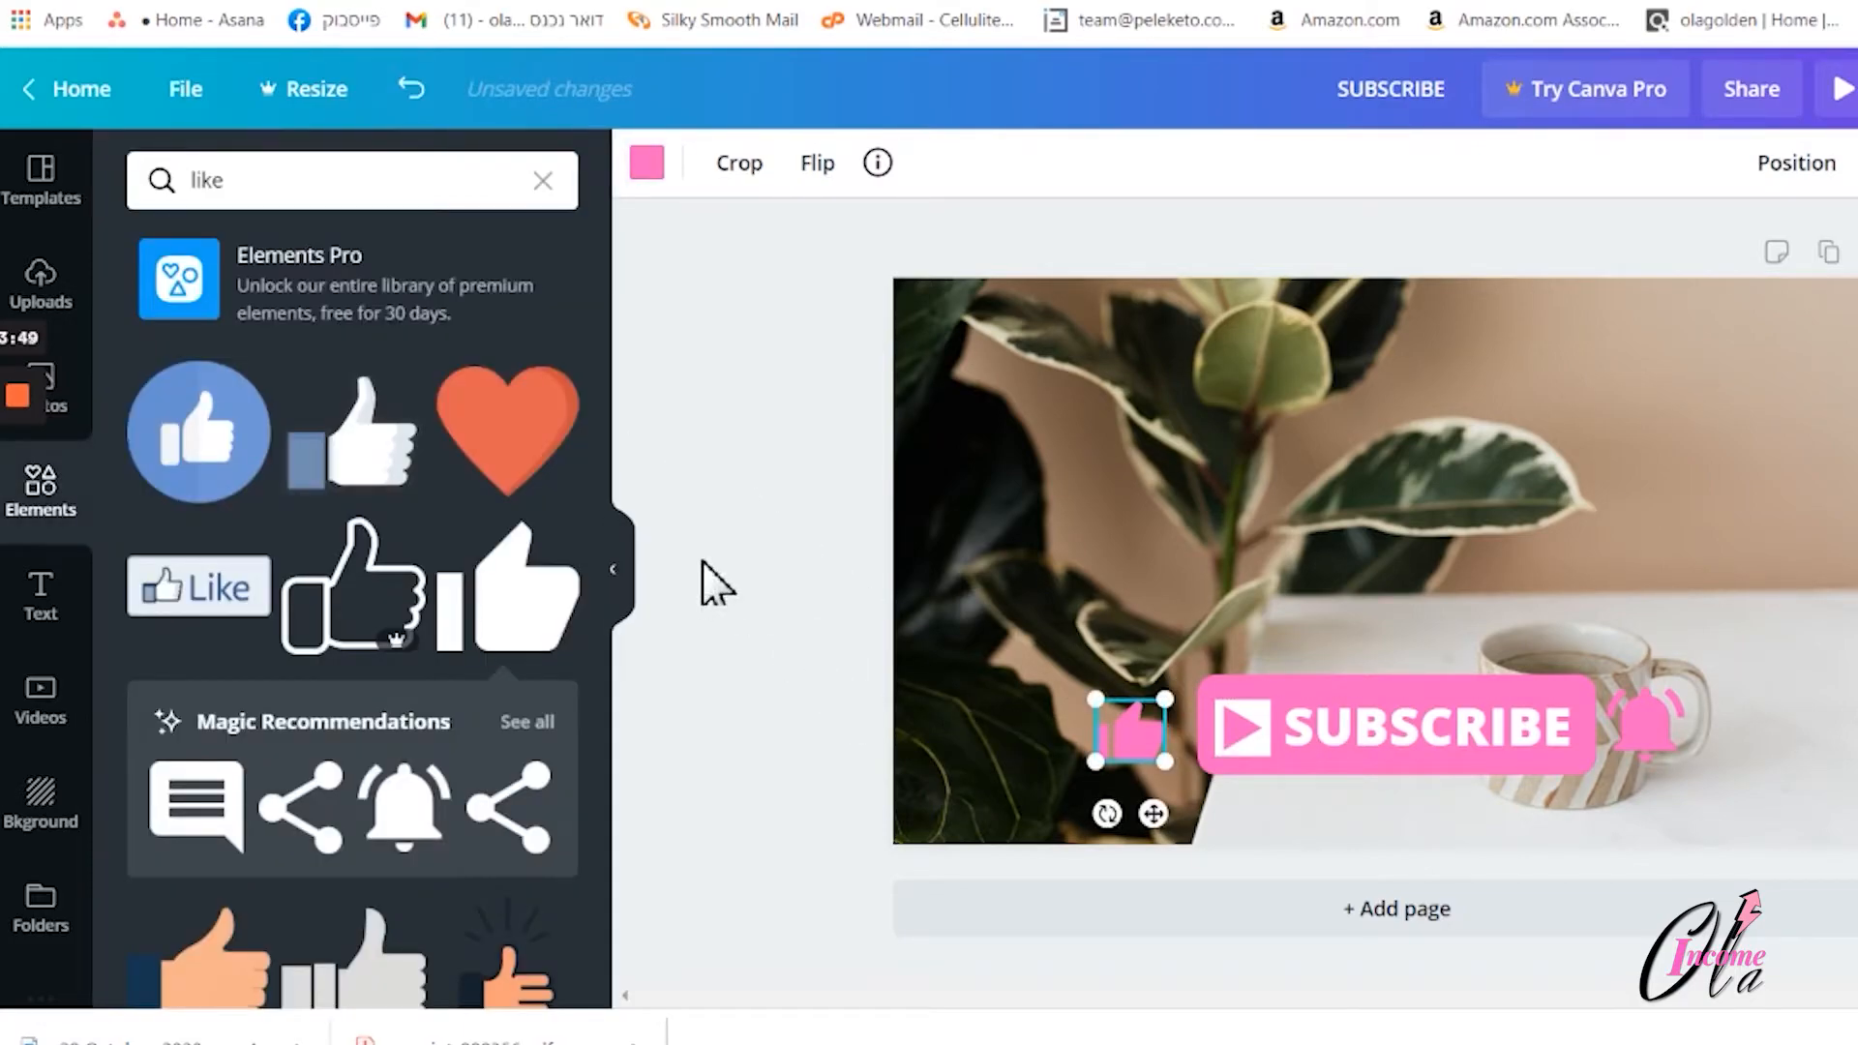
pyautogui.click(703, 563)
pyautogui.click(1124, 728)
pyautogui.moveTo(1124, 728); pyautogui.dragTo(1152, 717)
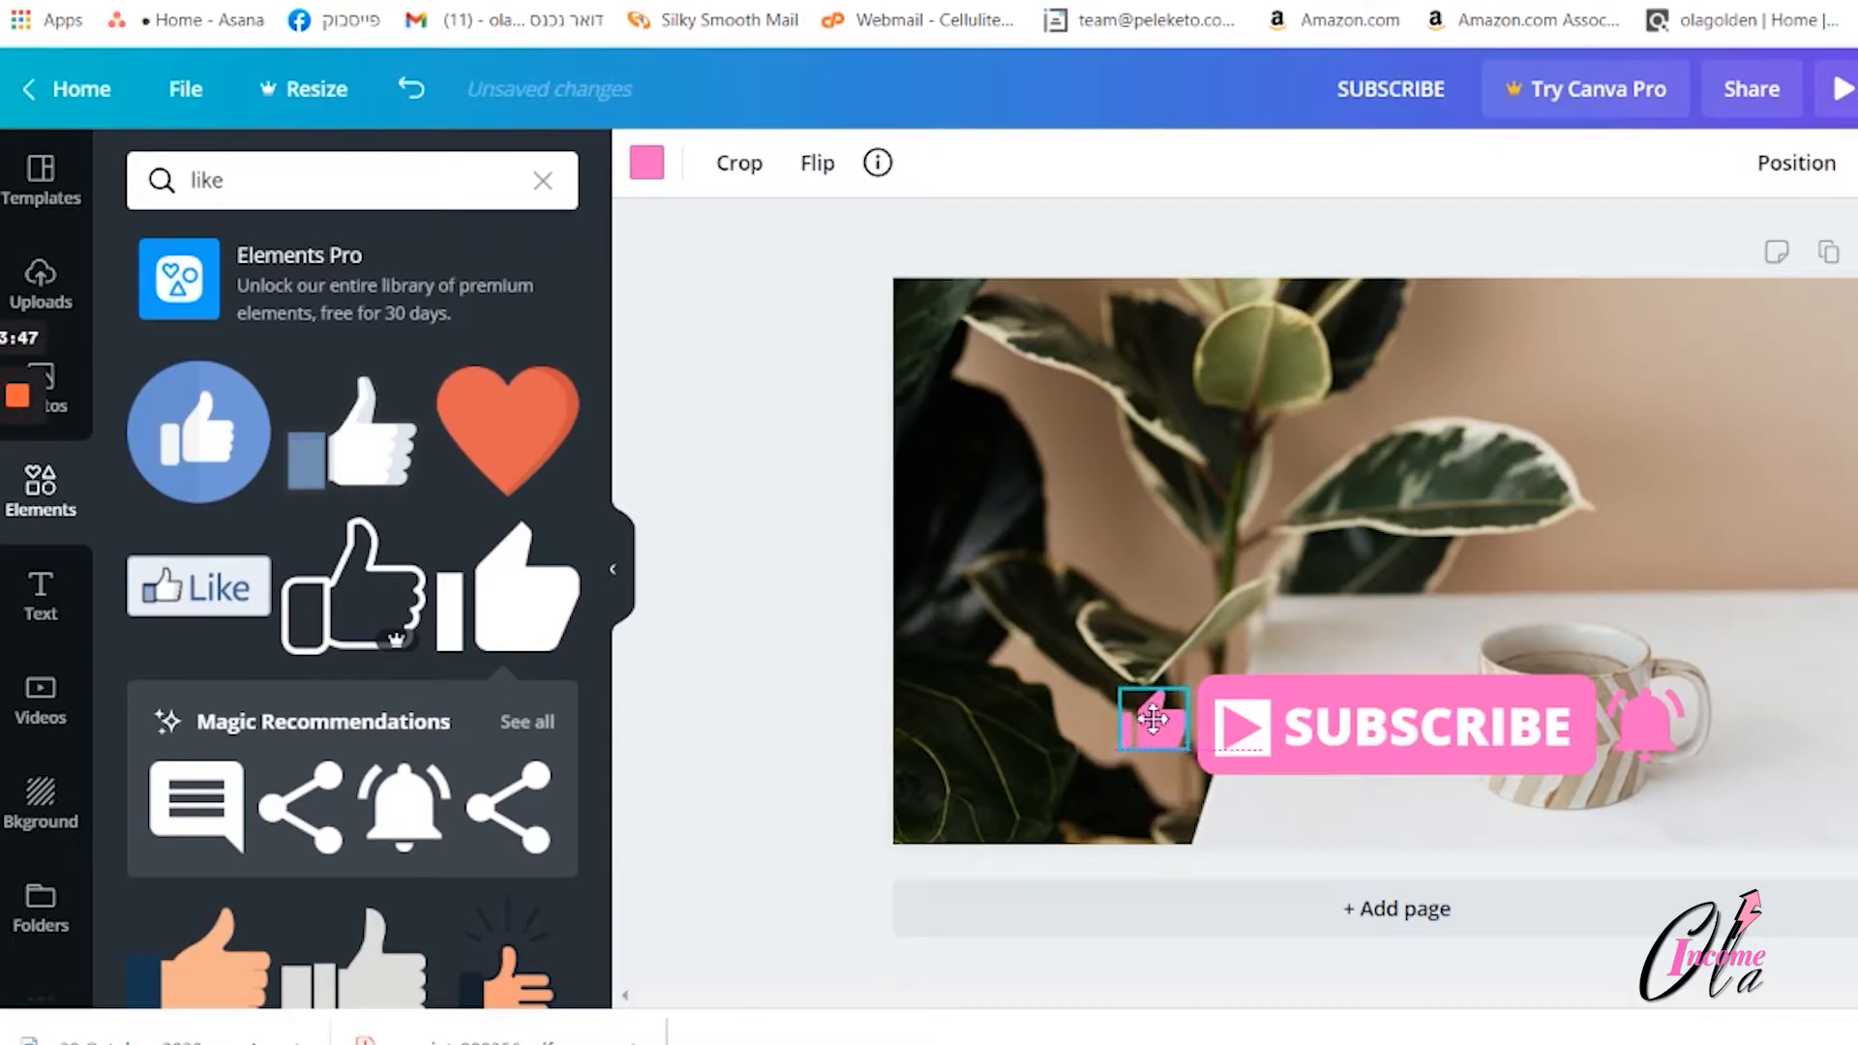
pyautogui.click(703, 420)
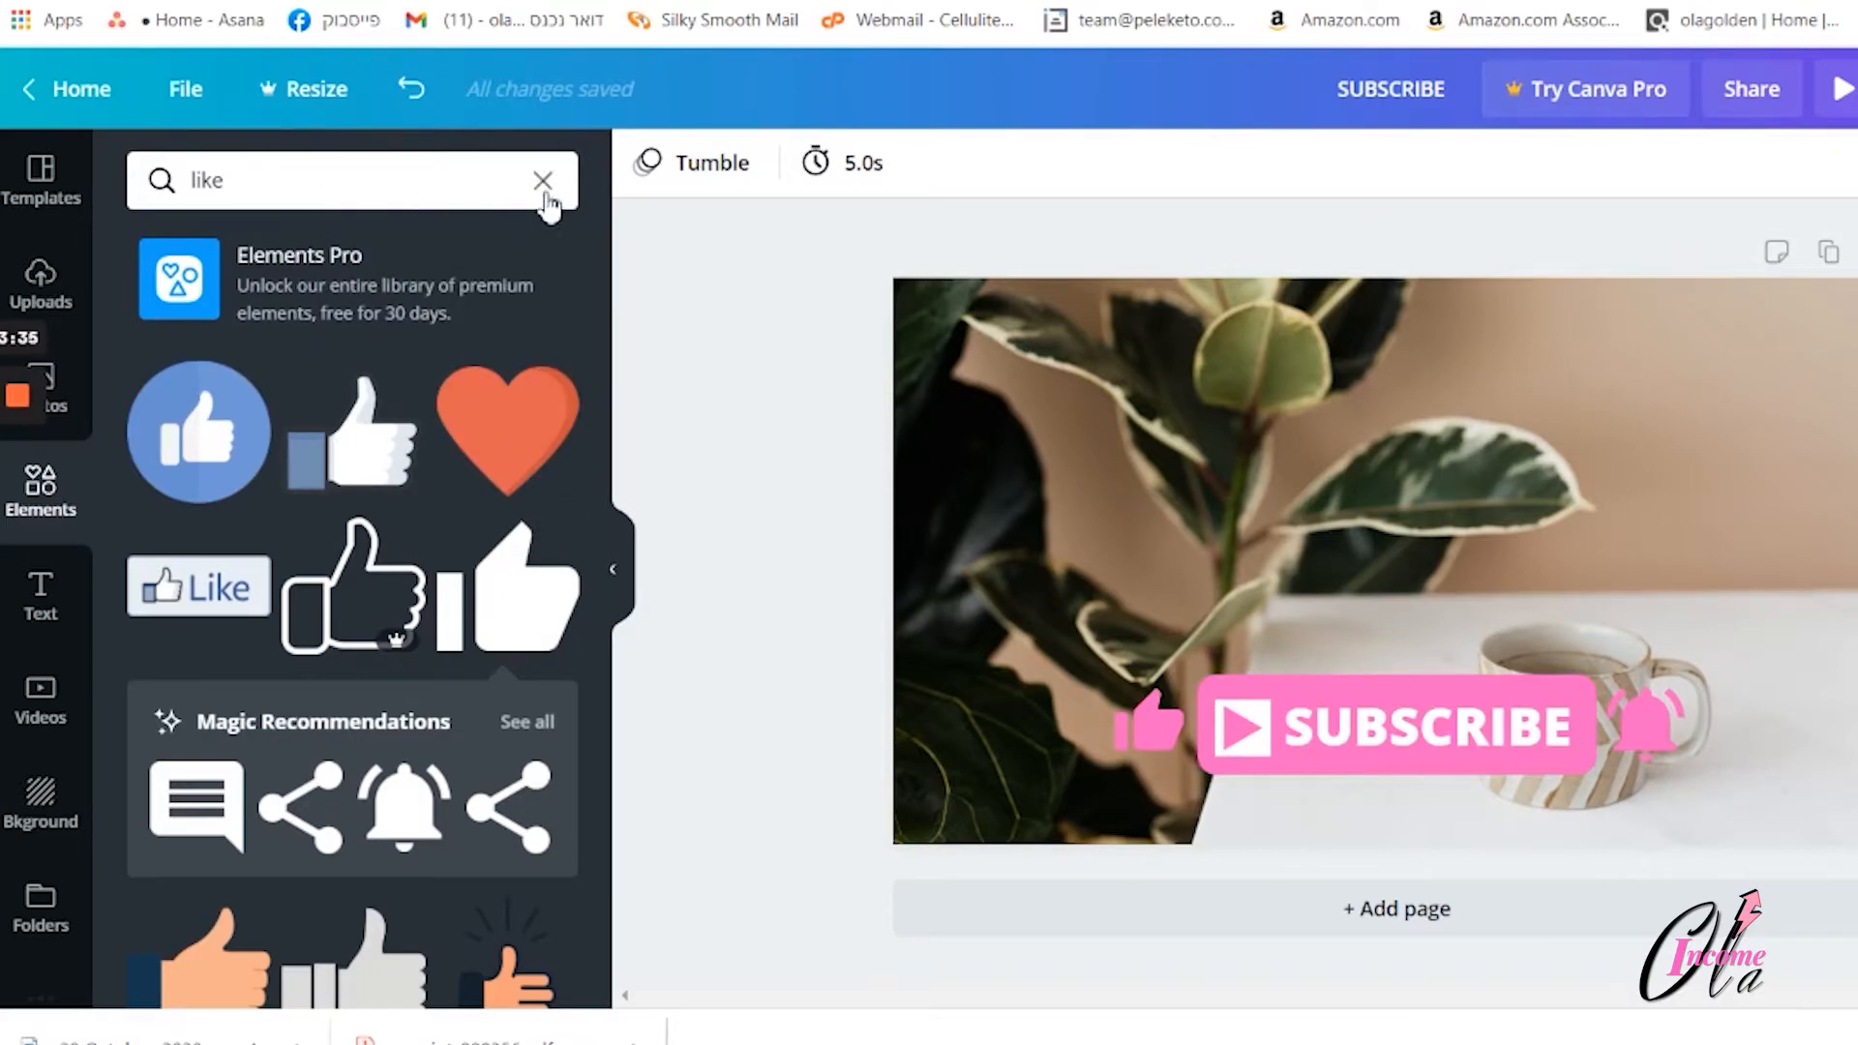
# Search the elements for "youtube", look over the icons and clear the search
pyautogui.doubleClick(205, 180)
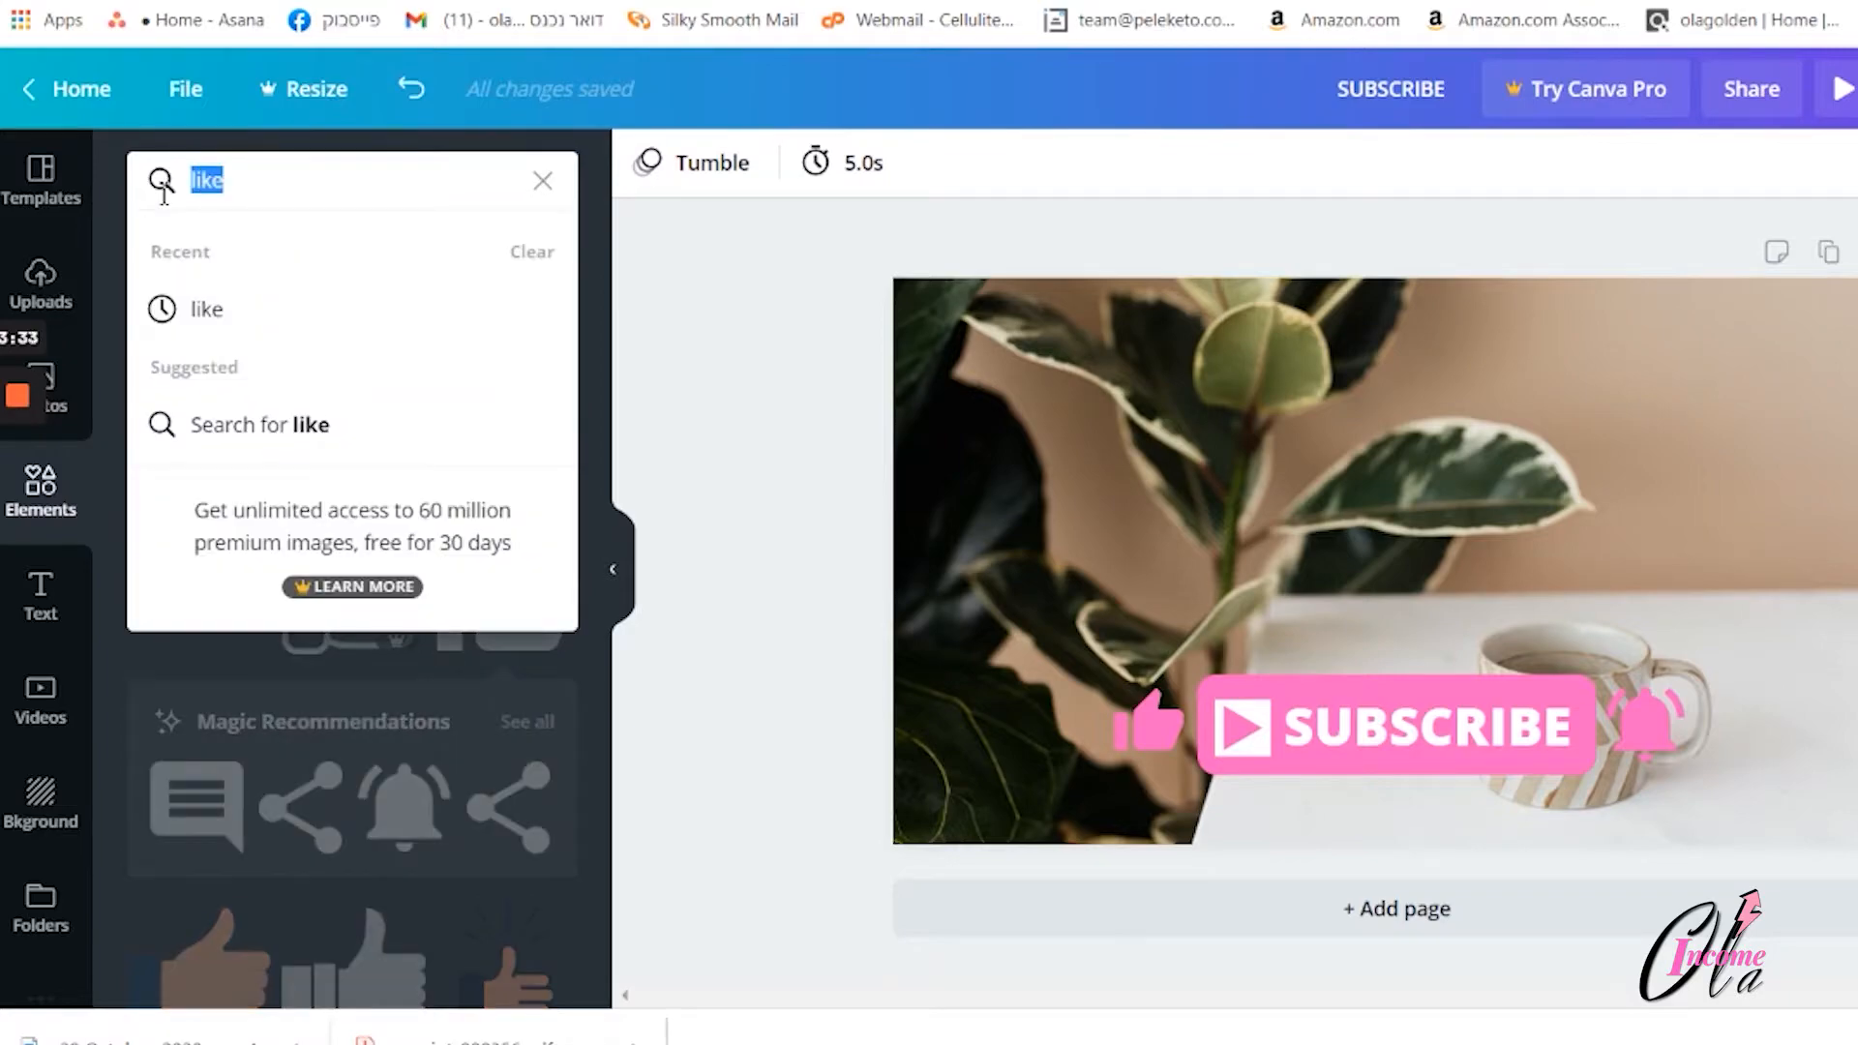
pyautogui.write('youtube')
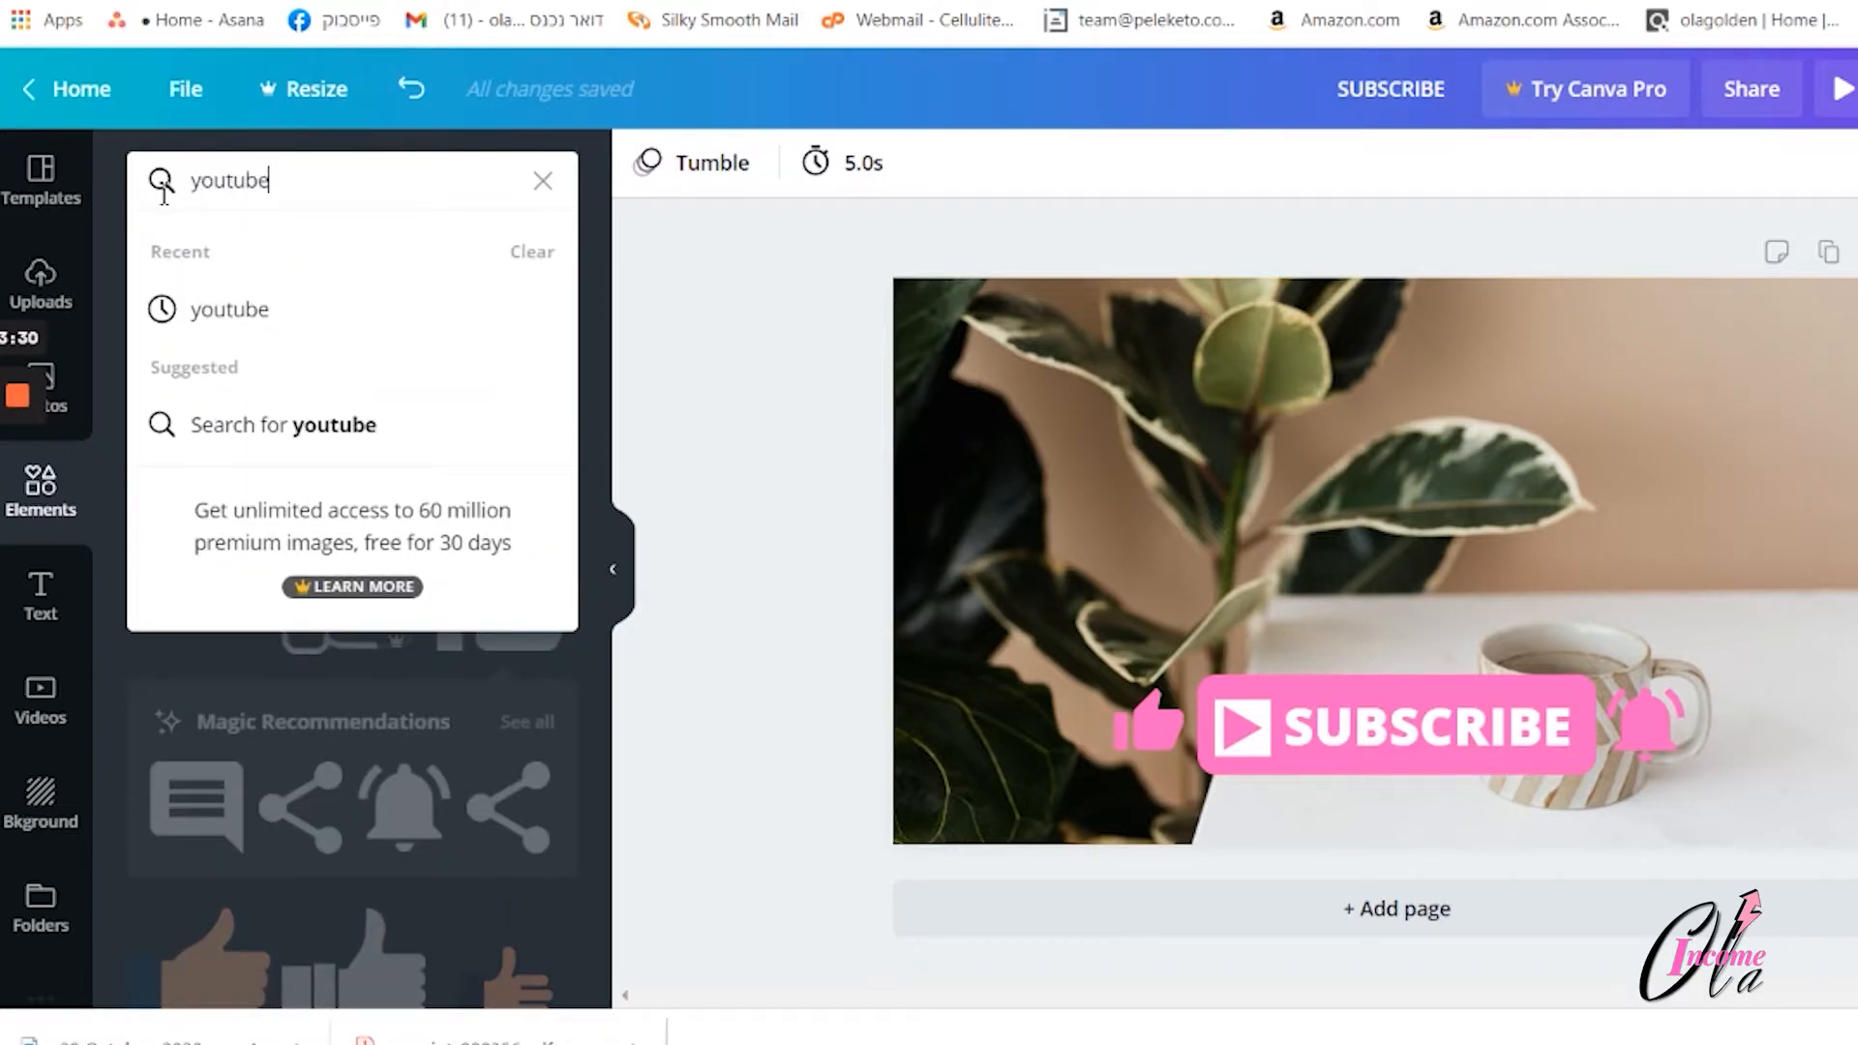
pyautogui.press('Return')
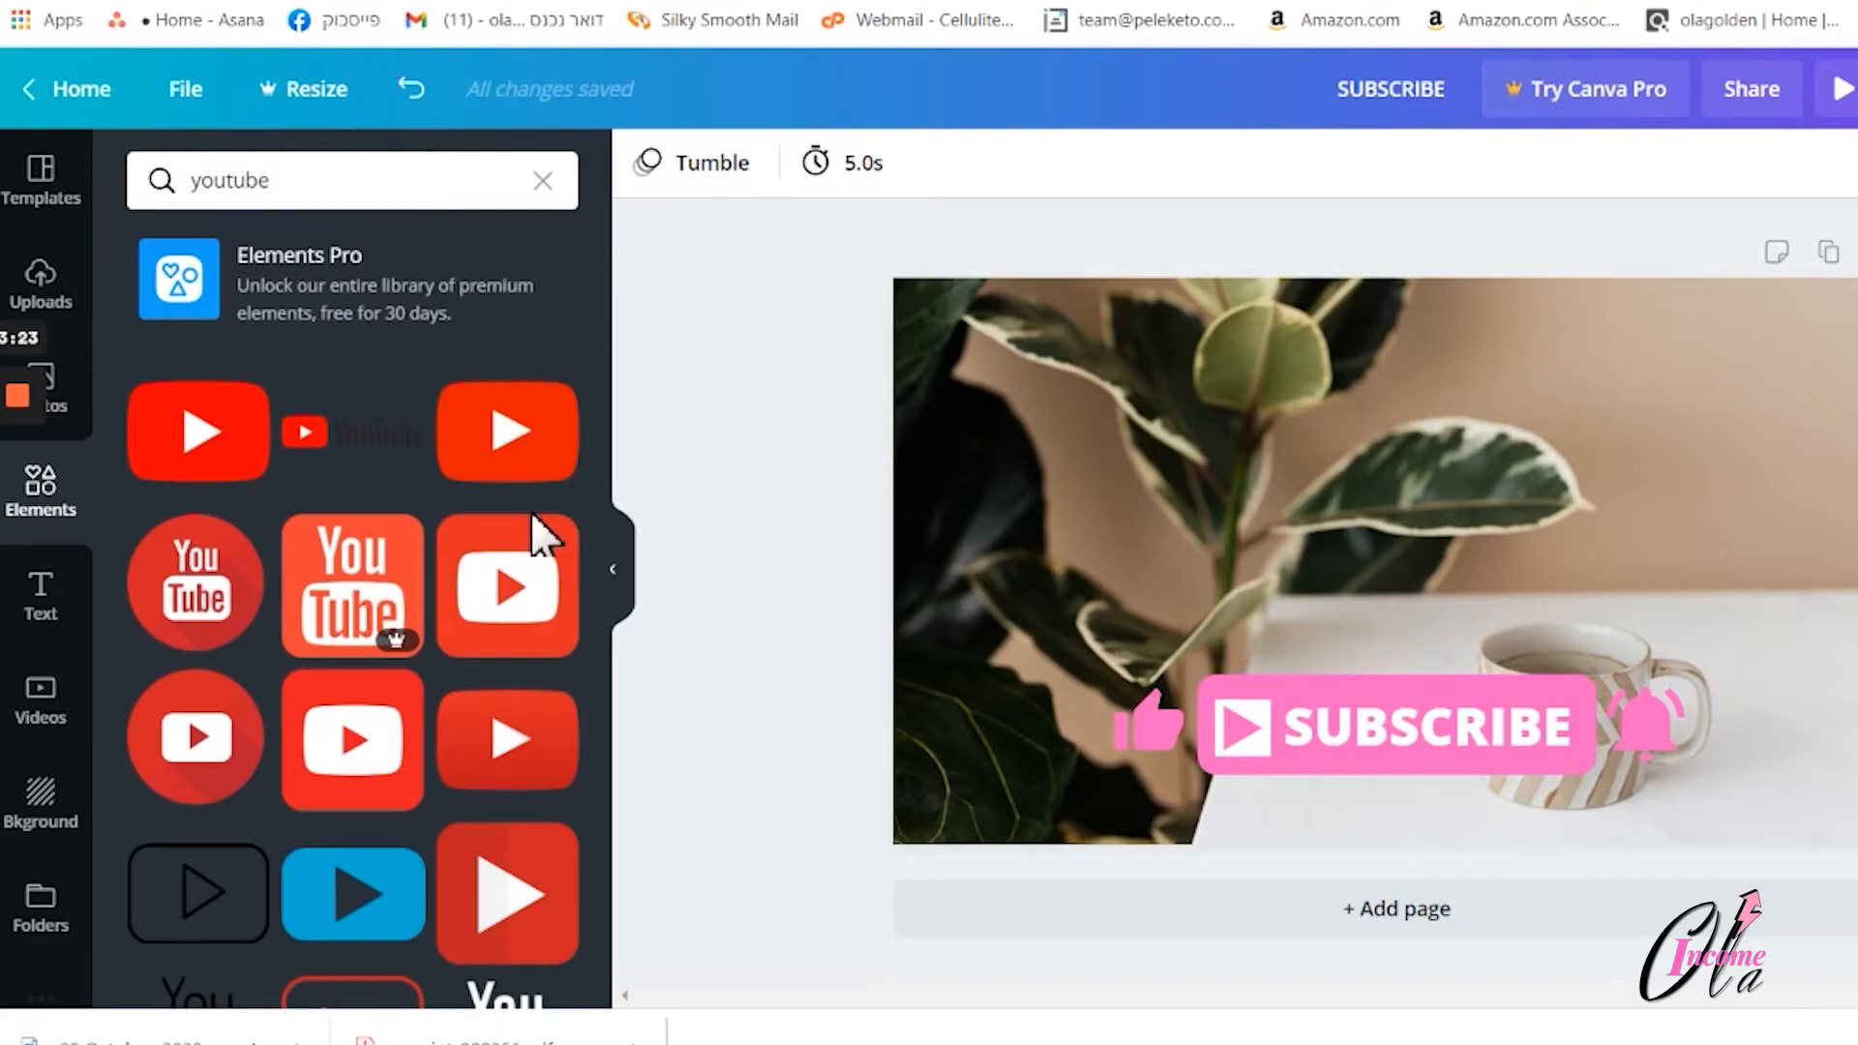
pyautogui.click(542, 181)
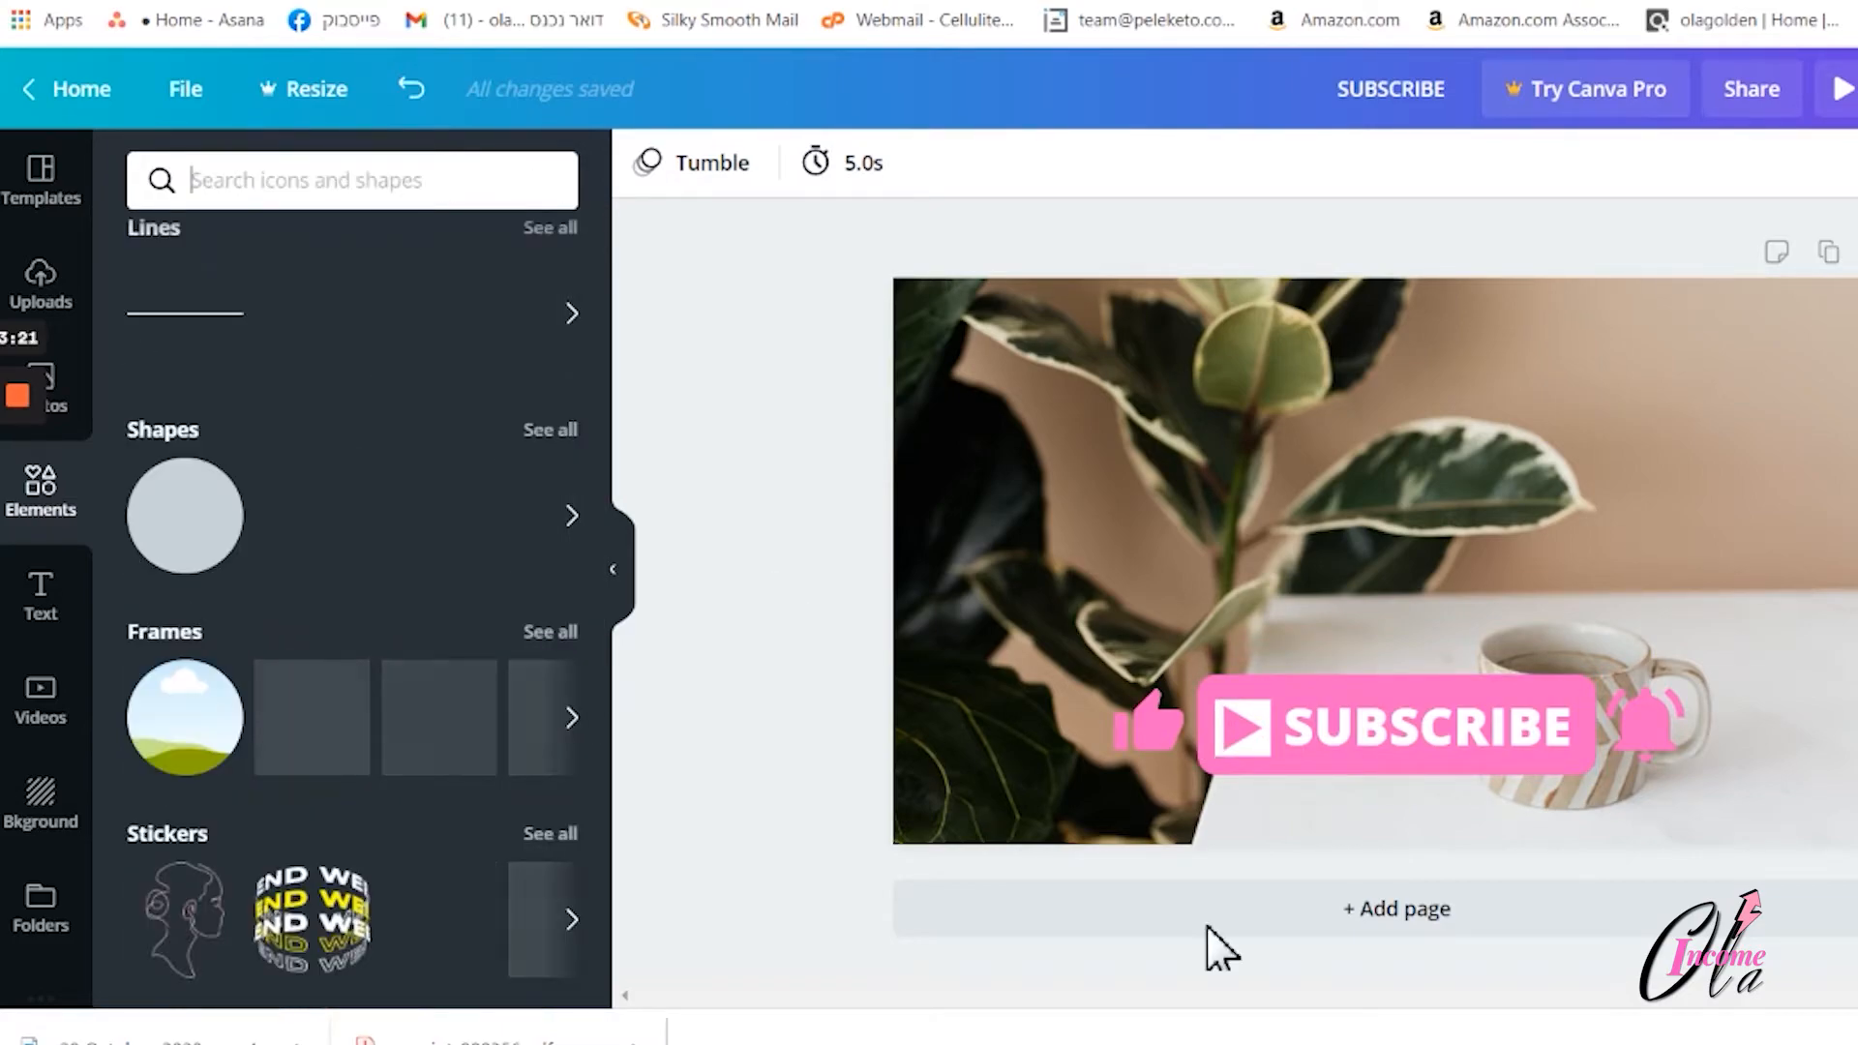
# Try the Block, Breathe, Fade and Pan animations on the page
pyautogui.click(694, 173)
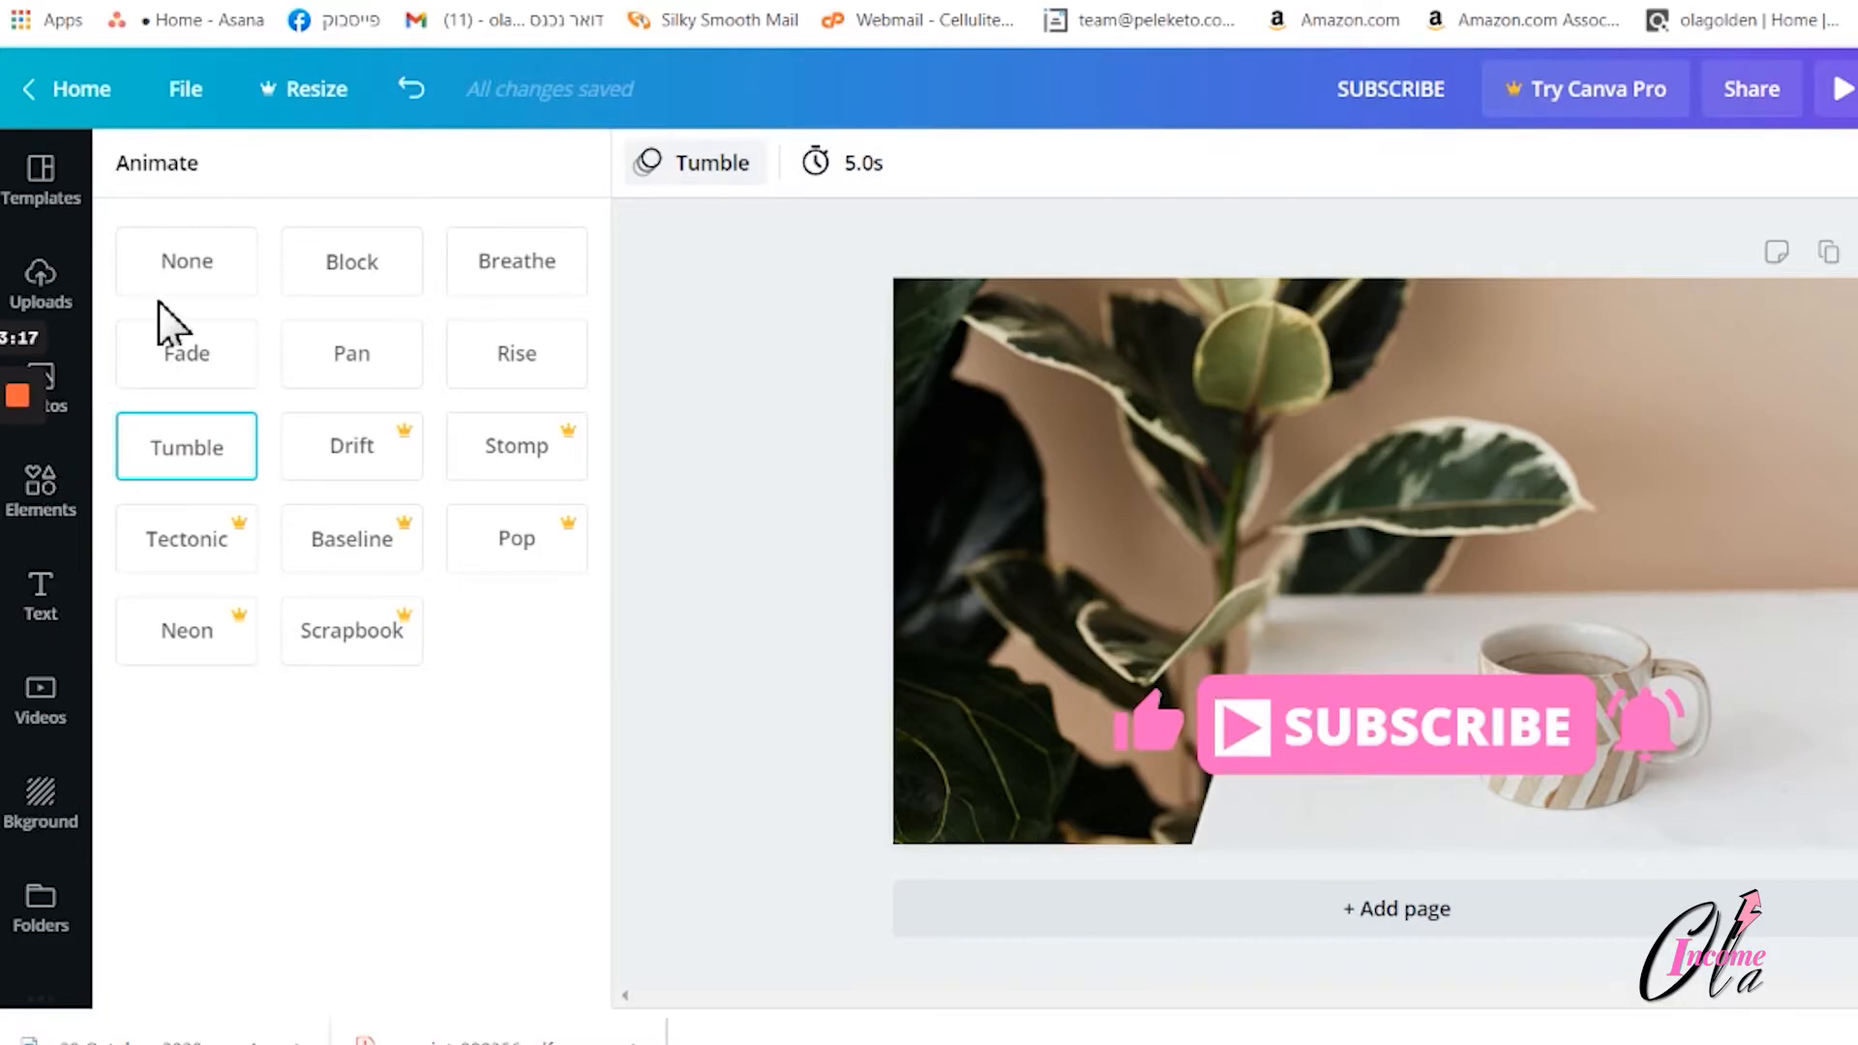
pyautogui.click(363, 266)
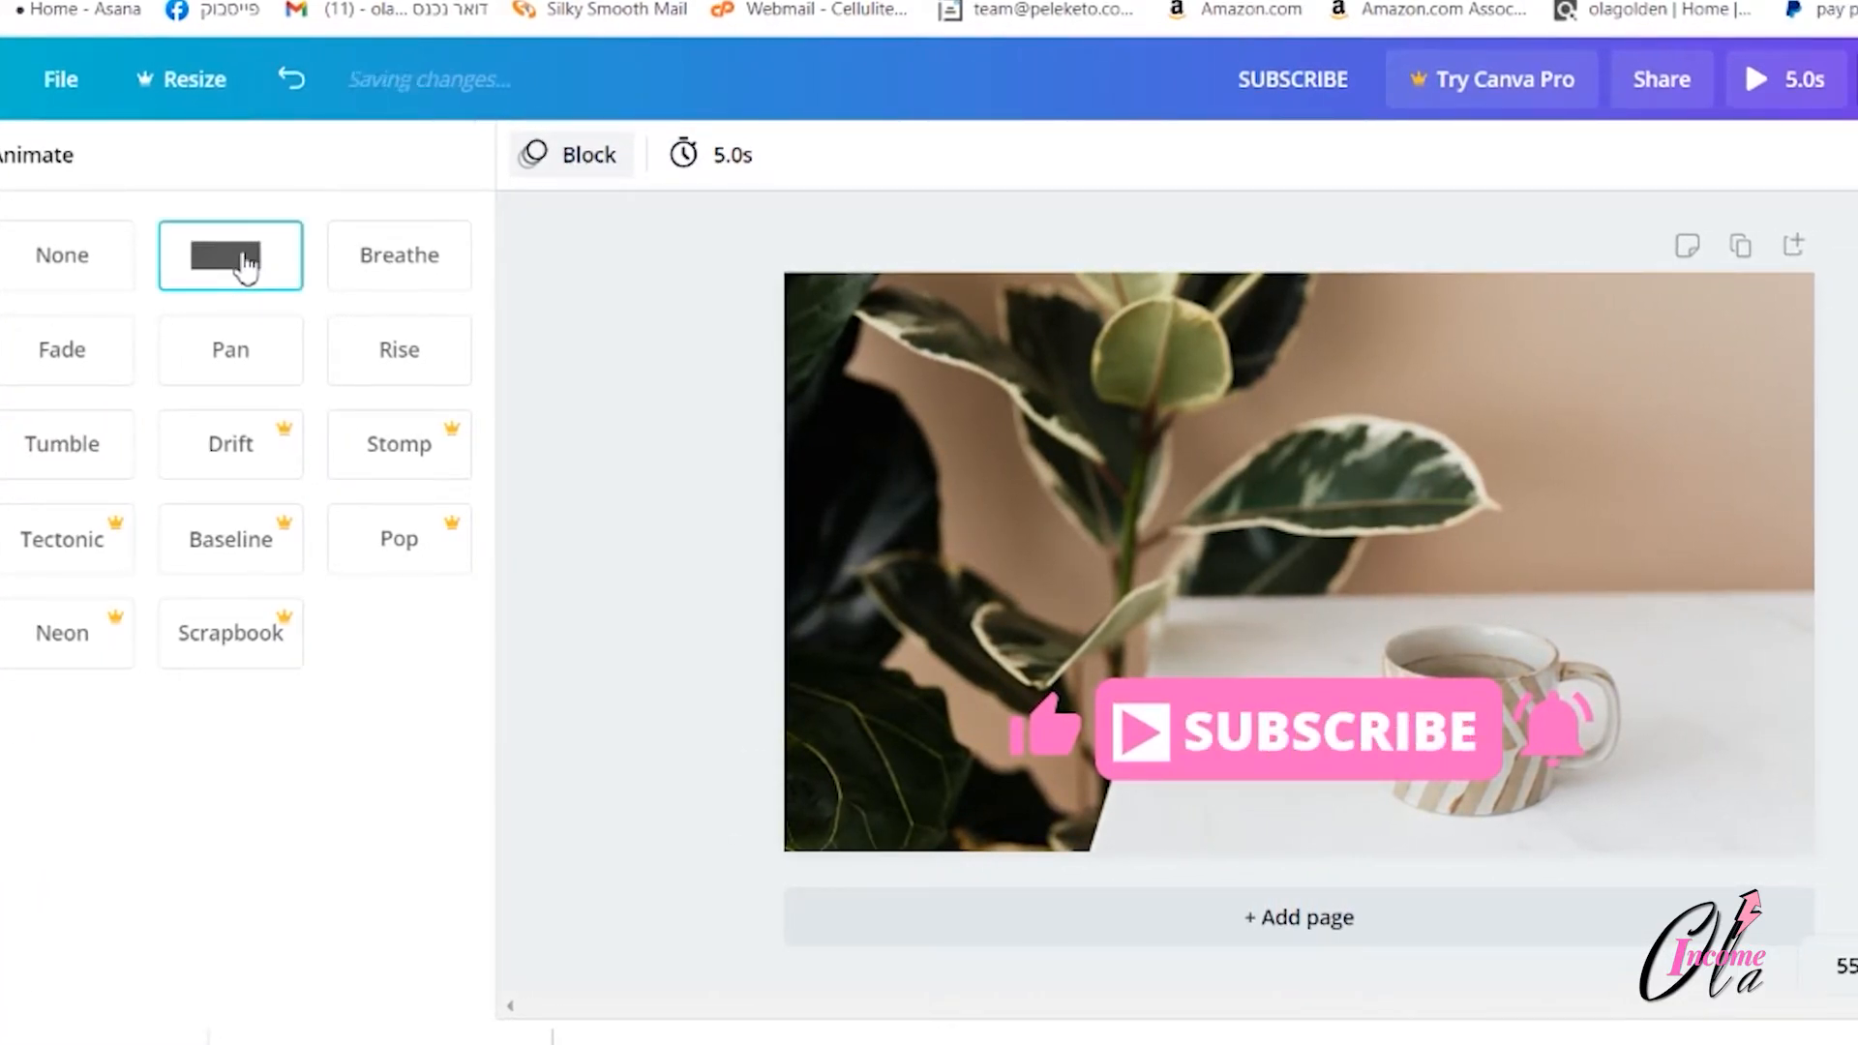
pyautogui.click(390, 269)
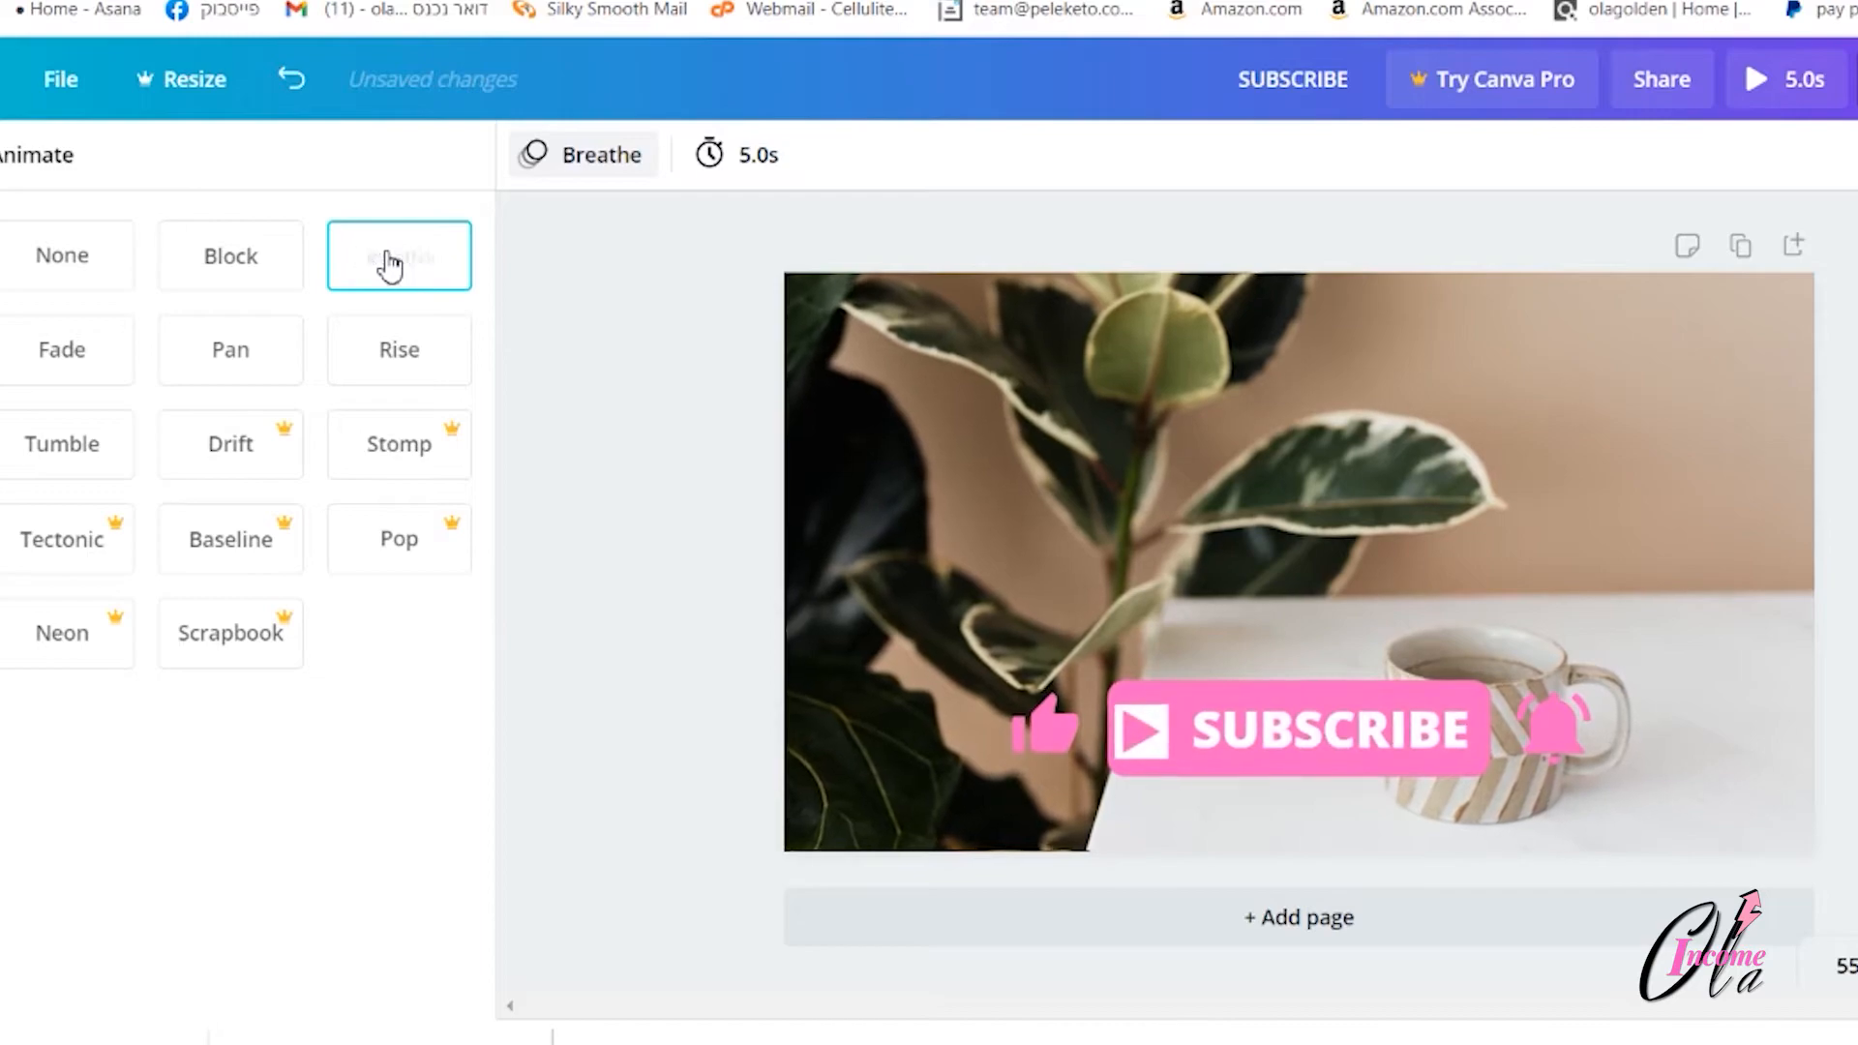
pyautogui.click(76, 366)
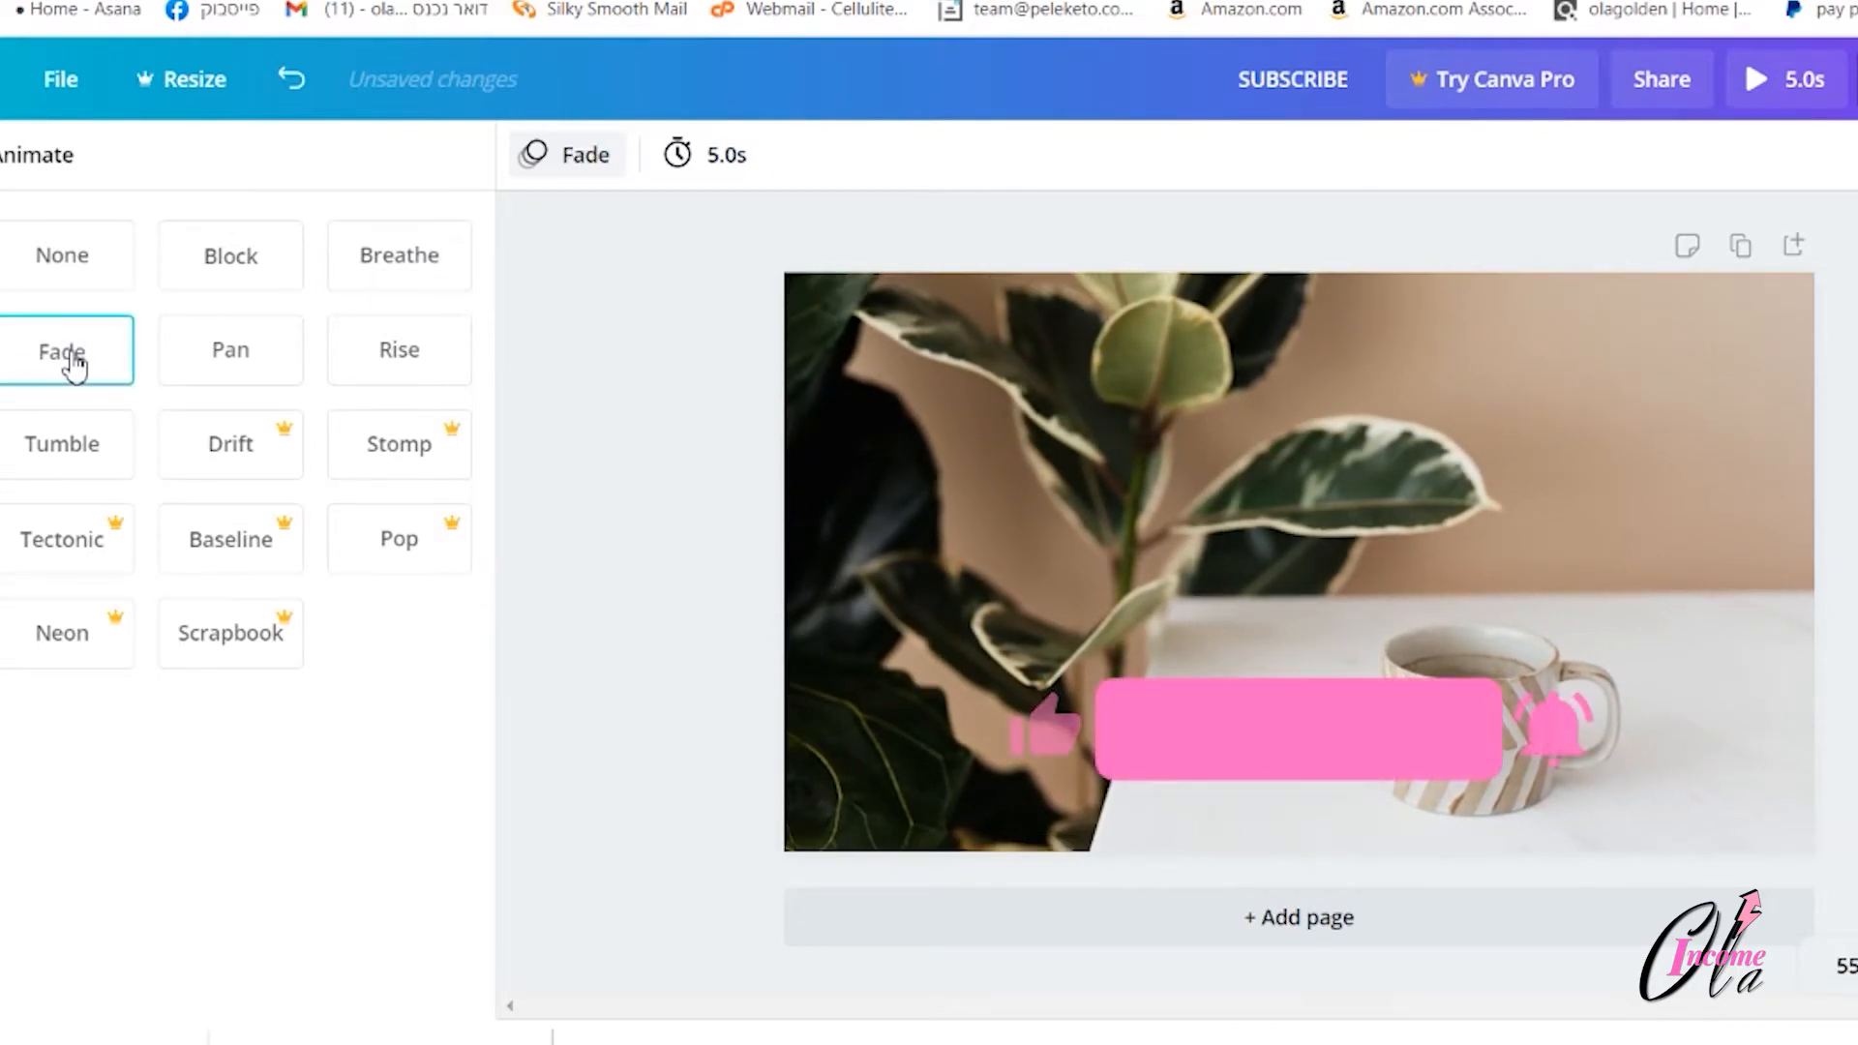
pyautogui.click(232, 356)
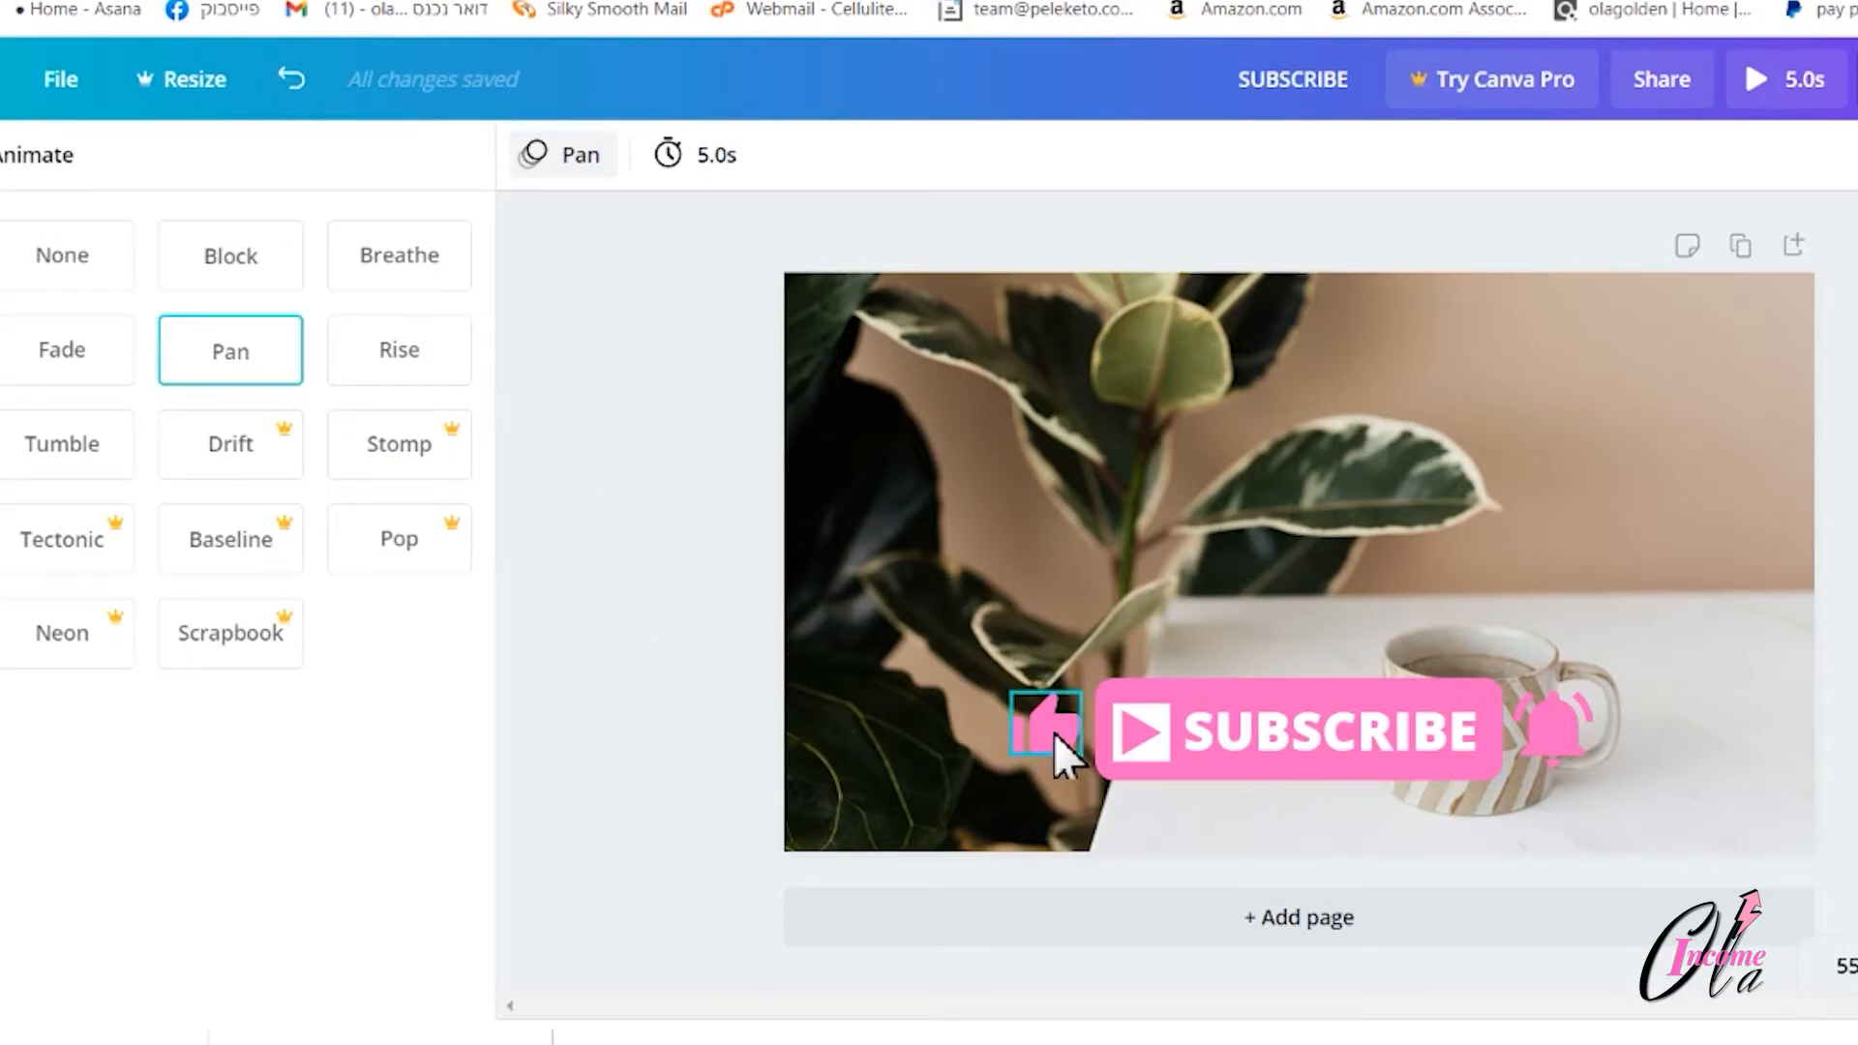
# Move the thumbs-up icon further left and place a shrunken circle frame between it and the subscribe button, overlapping the button's left end
pyautogui.click(758, 693)
pyautogui.moveTo(1054, 733); pyautogui.dragTo(943, 739)
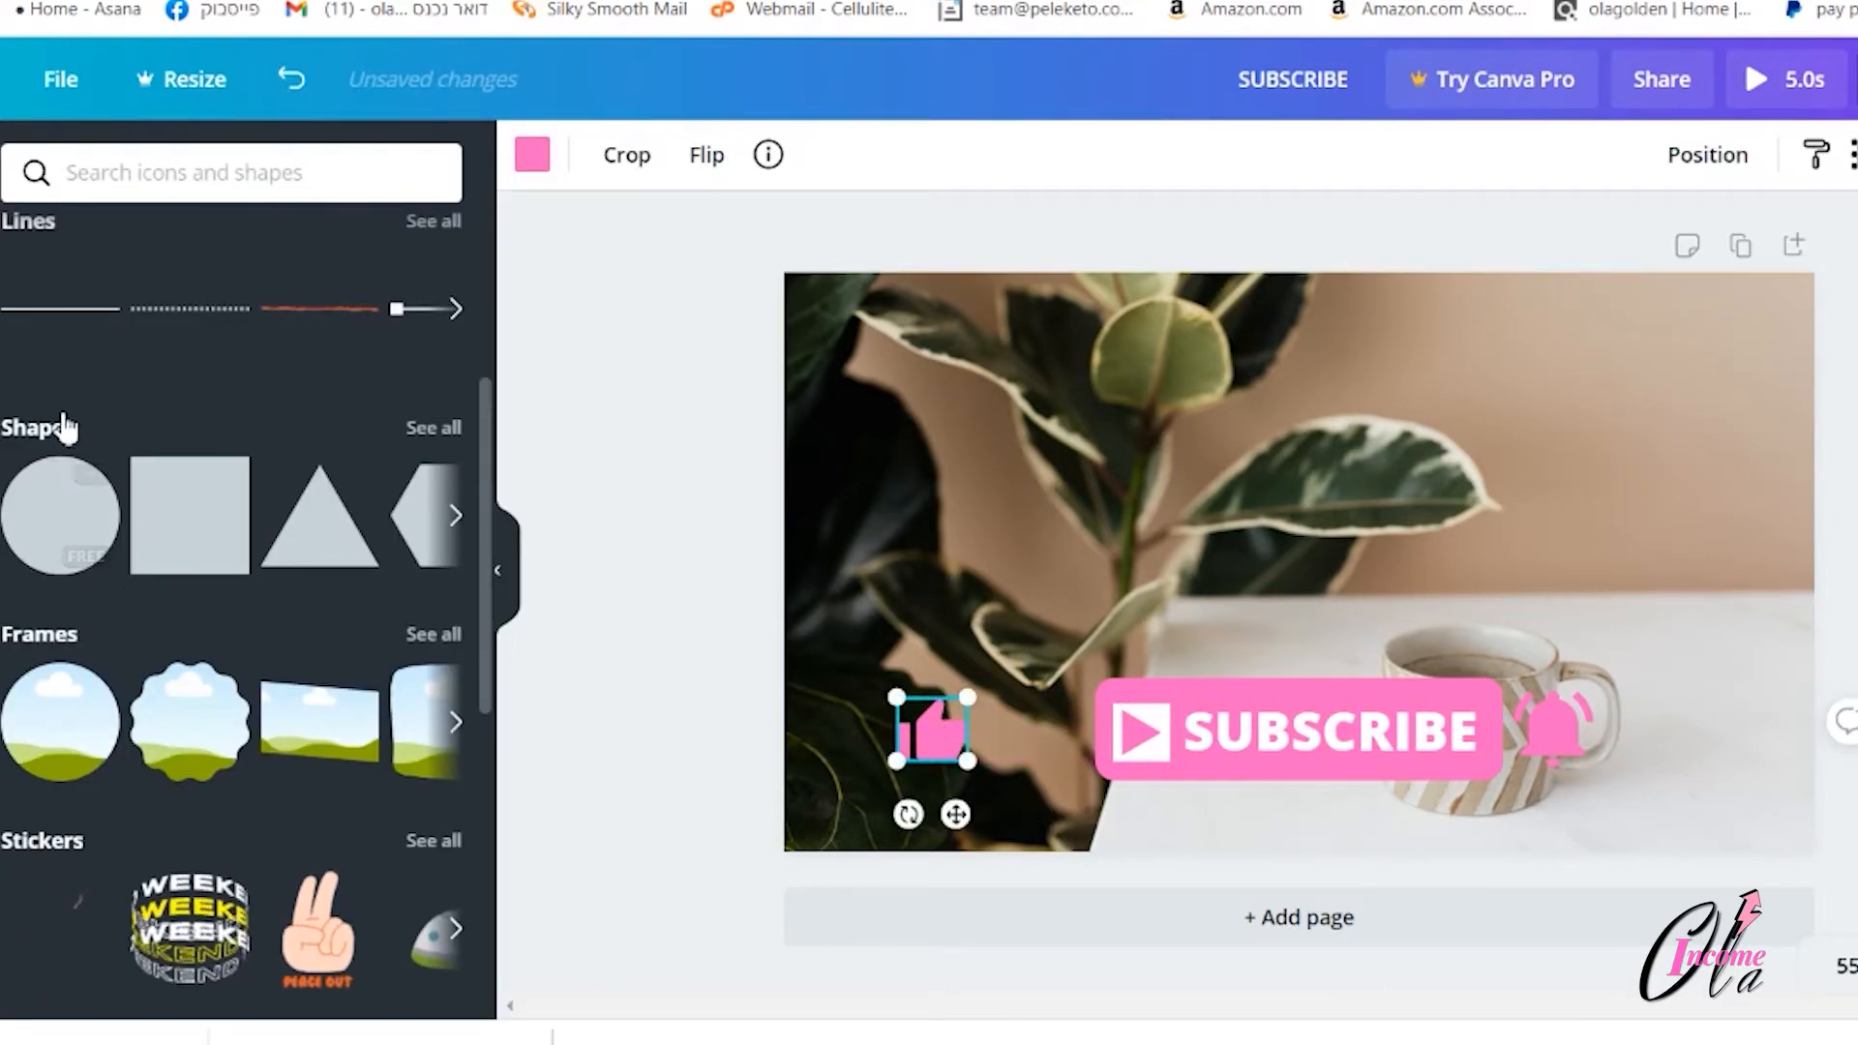
pyautogui.click(73, 740)
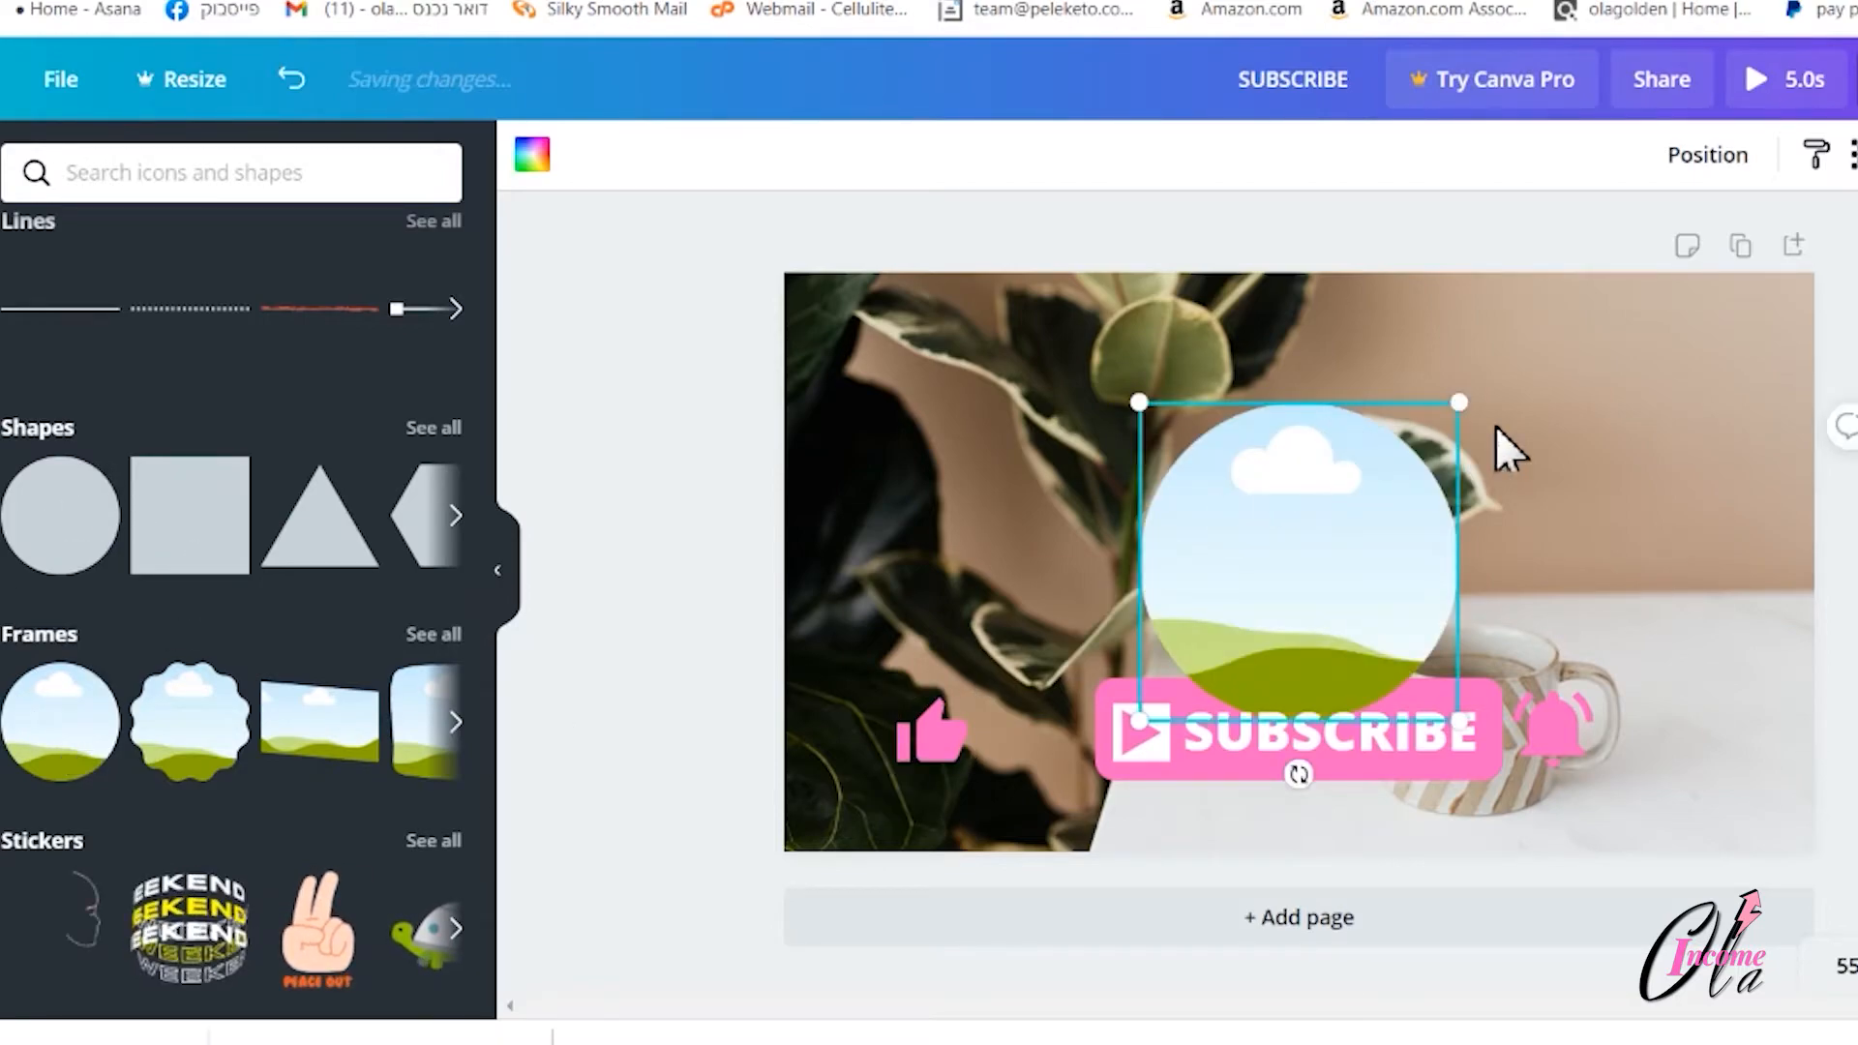
pyautogui.moveTo(1461, 410); pyautogui.dragTo(1310, 551)
pyautogui.moveTo(1228, 664); pyautogui.dragTo(1033, 760)
pyautogui.click(891, 740)
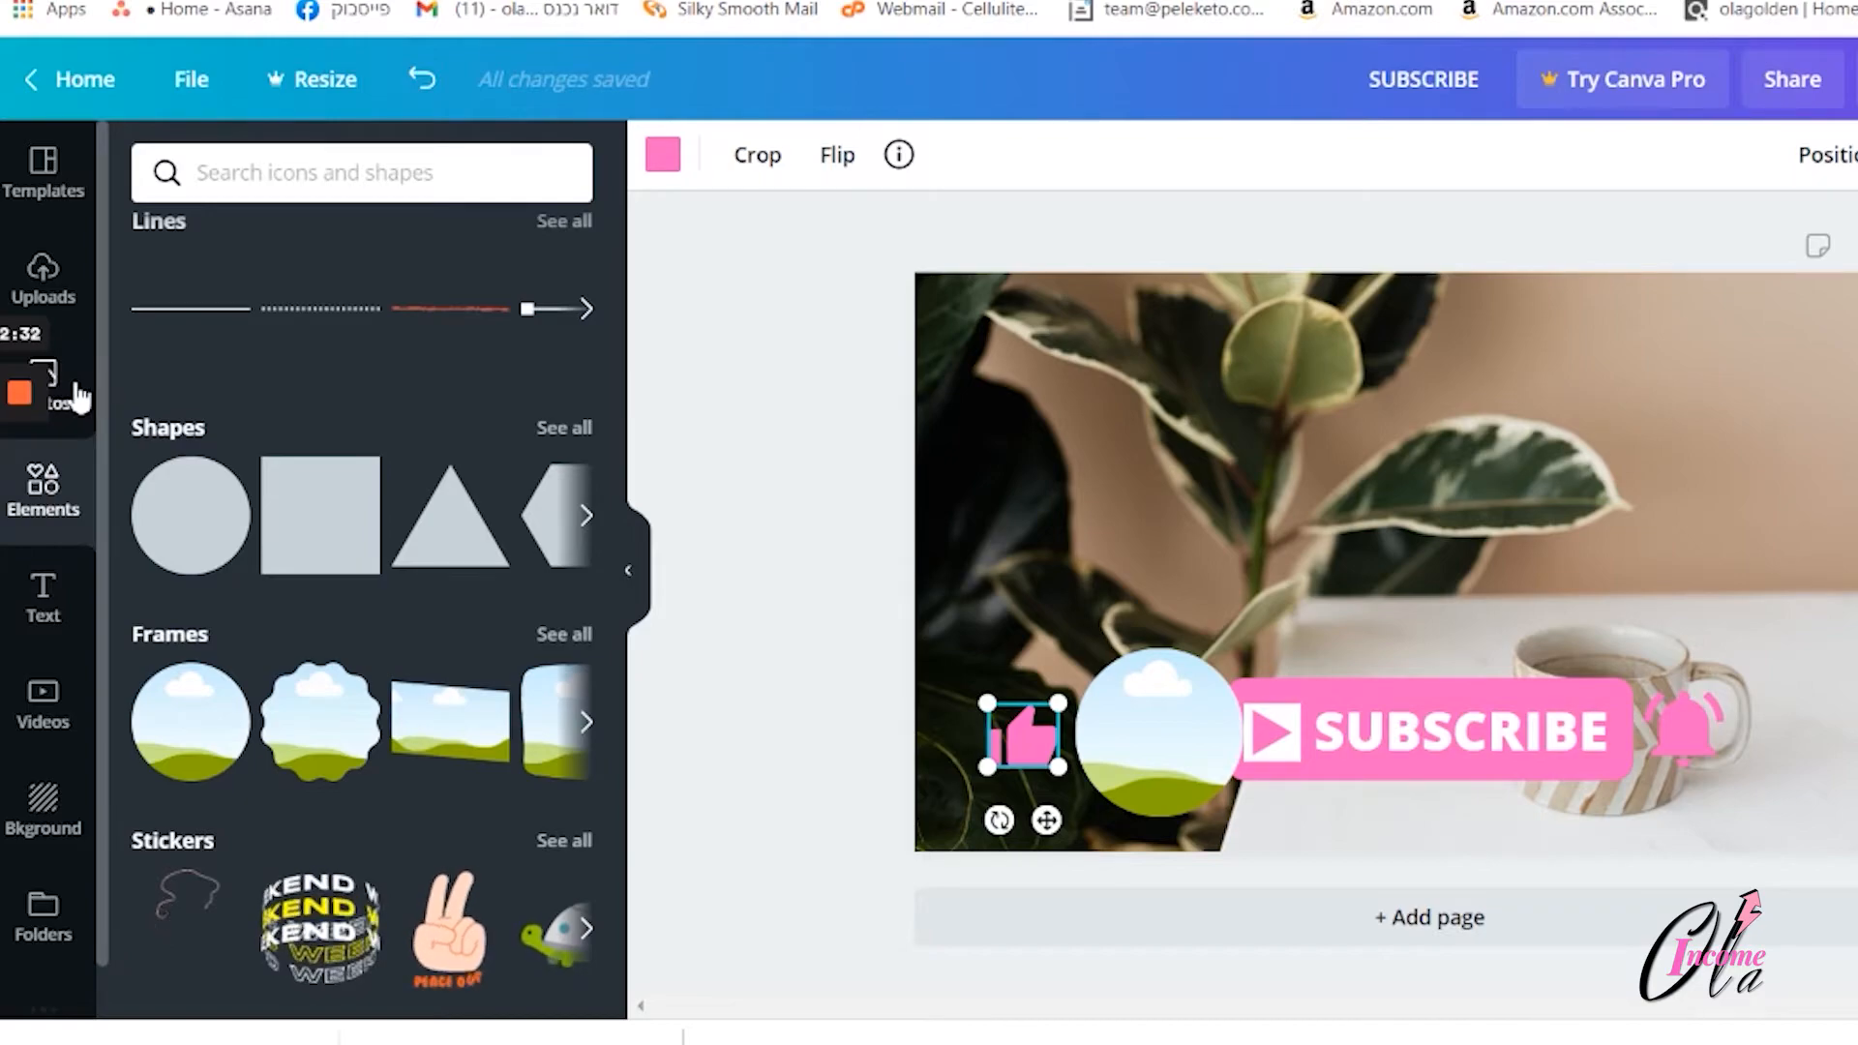
# Search the photos for "woman" and fill the circle frame with the smiling dark-haired woman by the sea
pyautogui.click(77, 397)
pyautogui.scroll(-1, 422, 658)
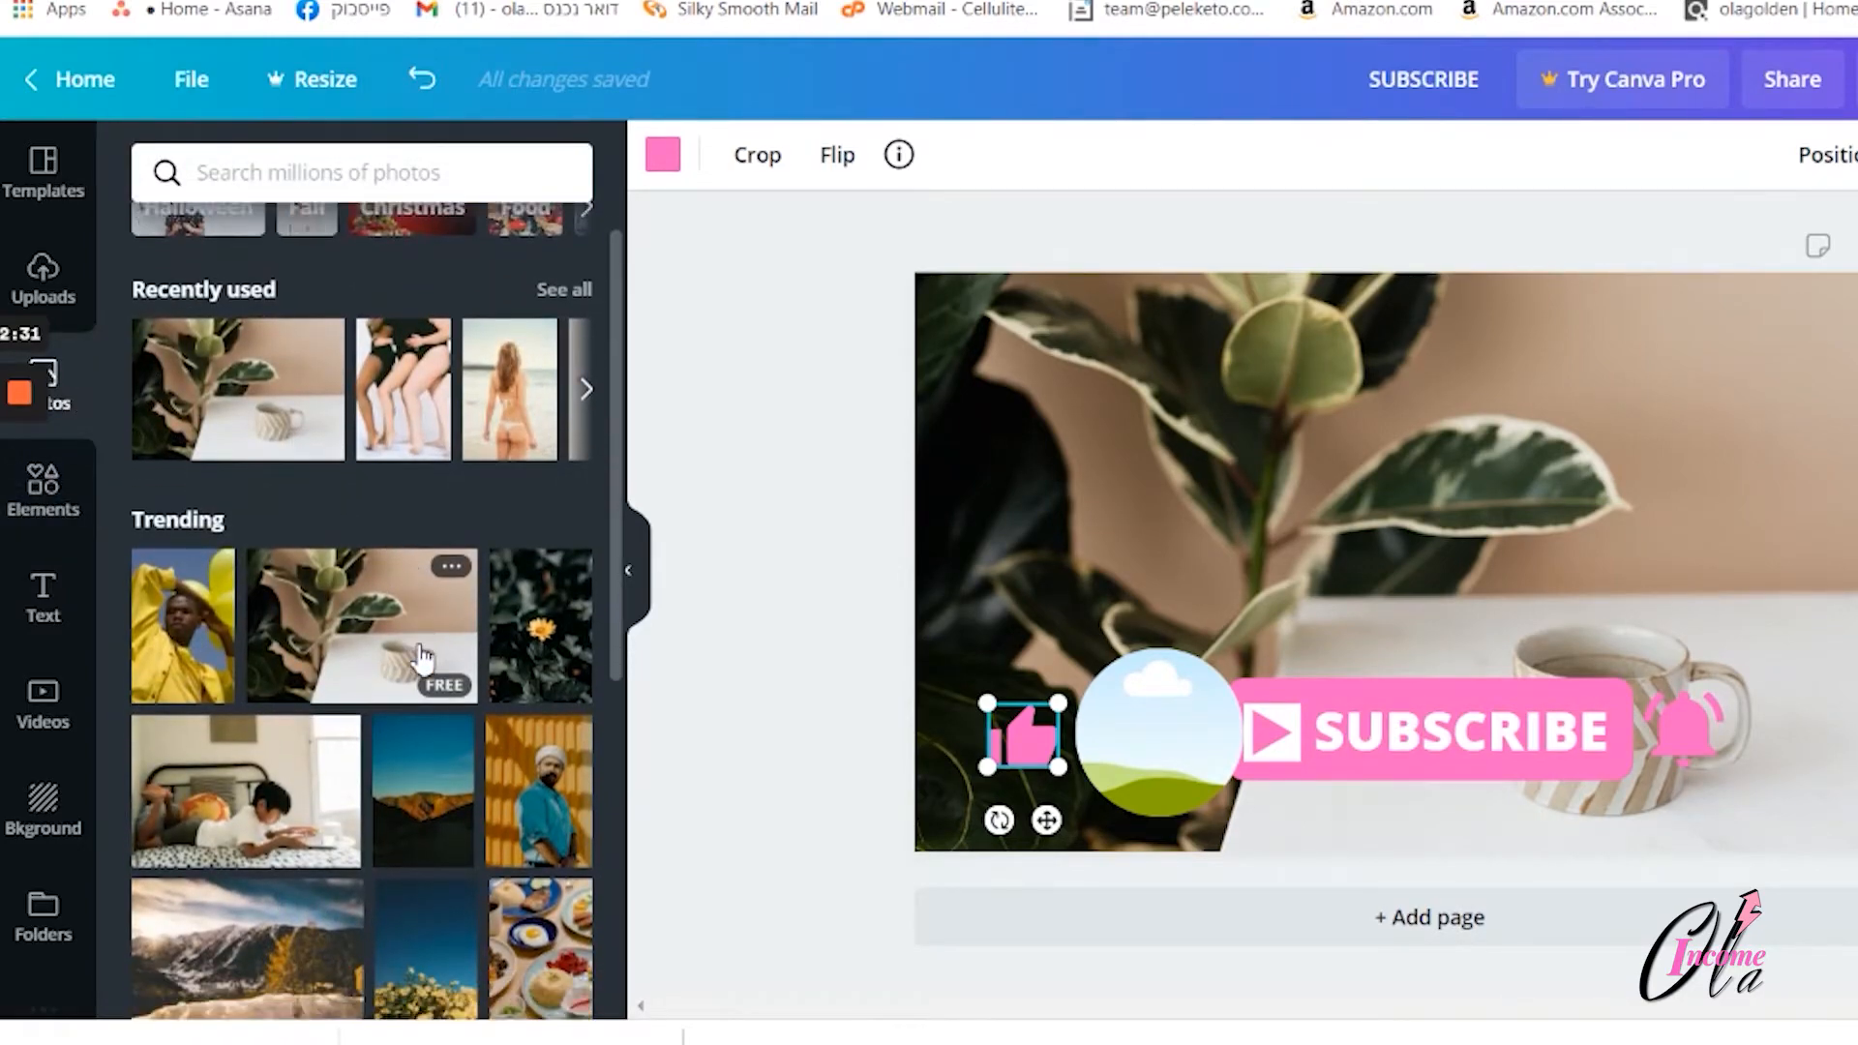
pyautogui.scroll(-5, 422, 658)
pyautogui.scroll(2, 415, 602)
pyautogui.click(225, 174)
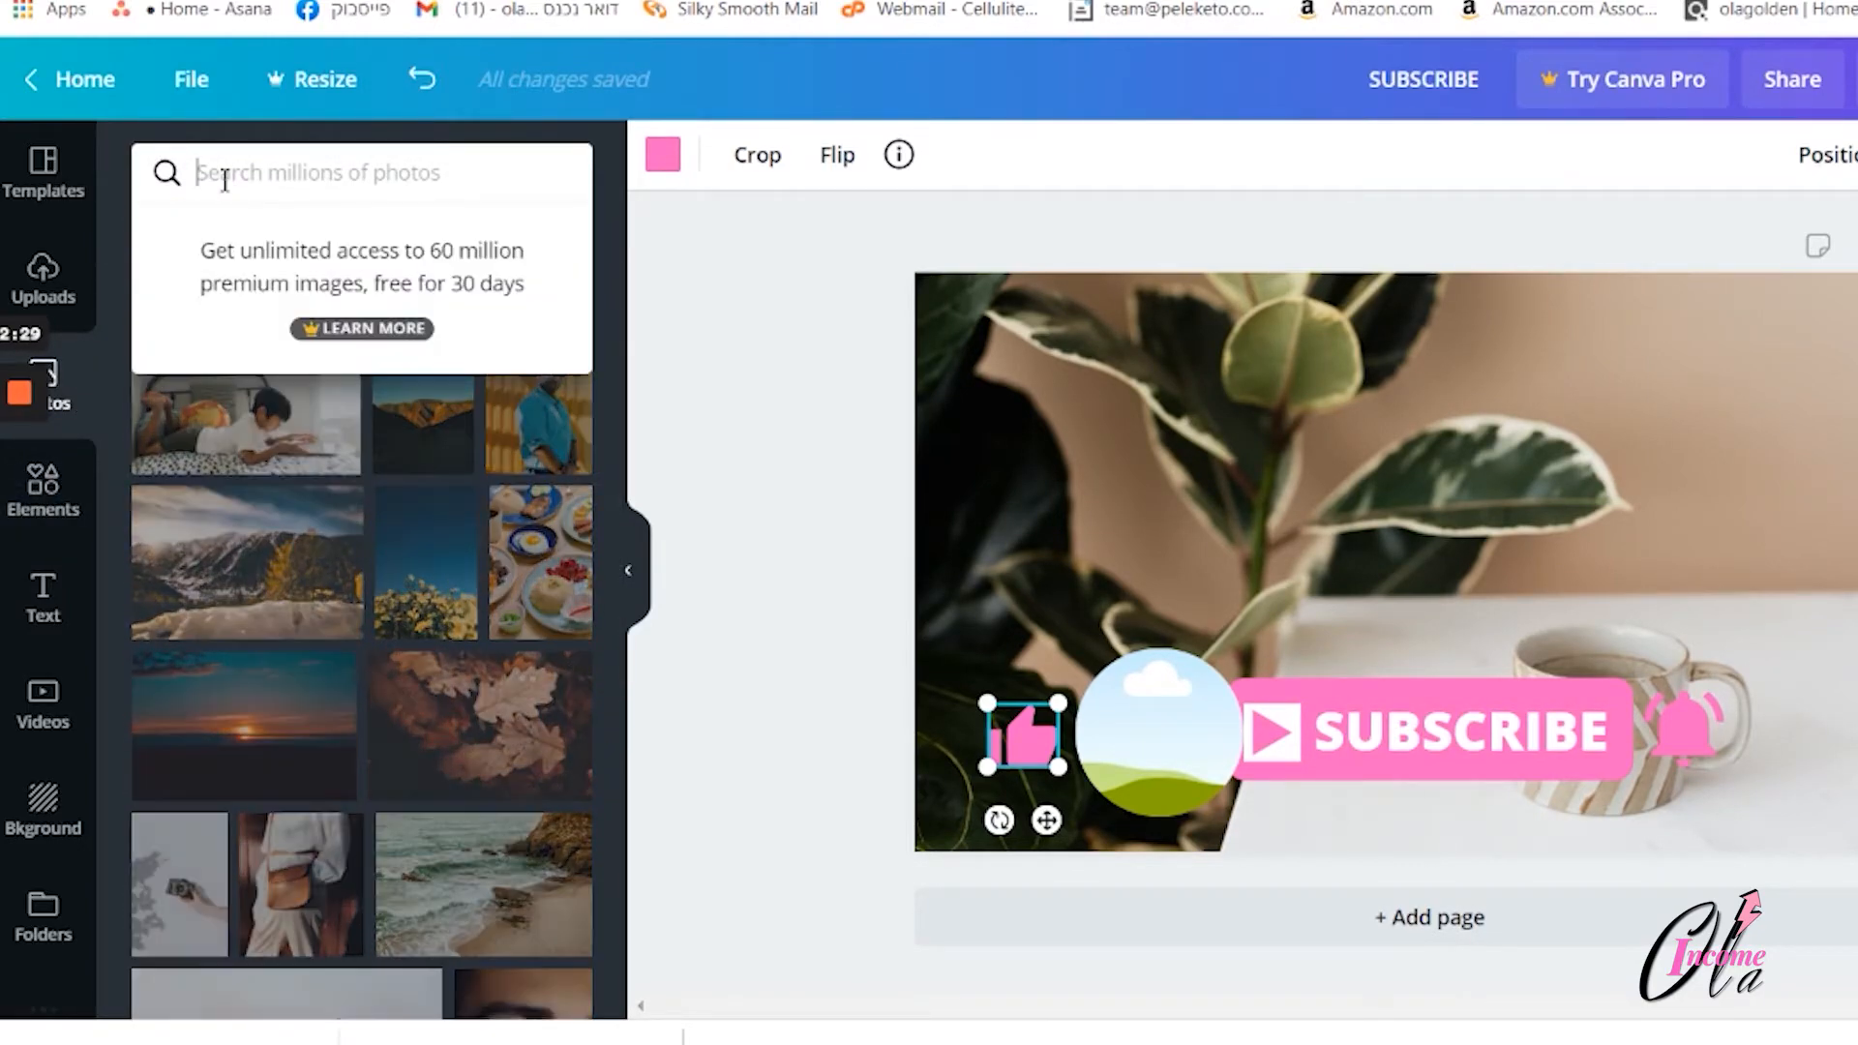
pyautogui.write('woman')
pyautogui.press('Return')
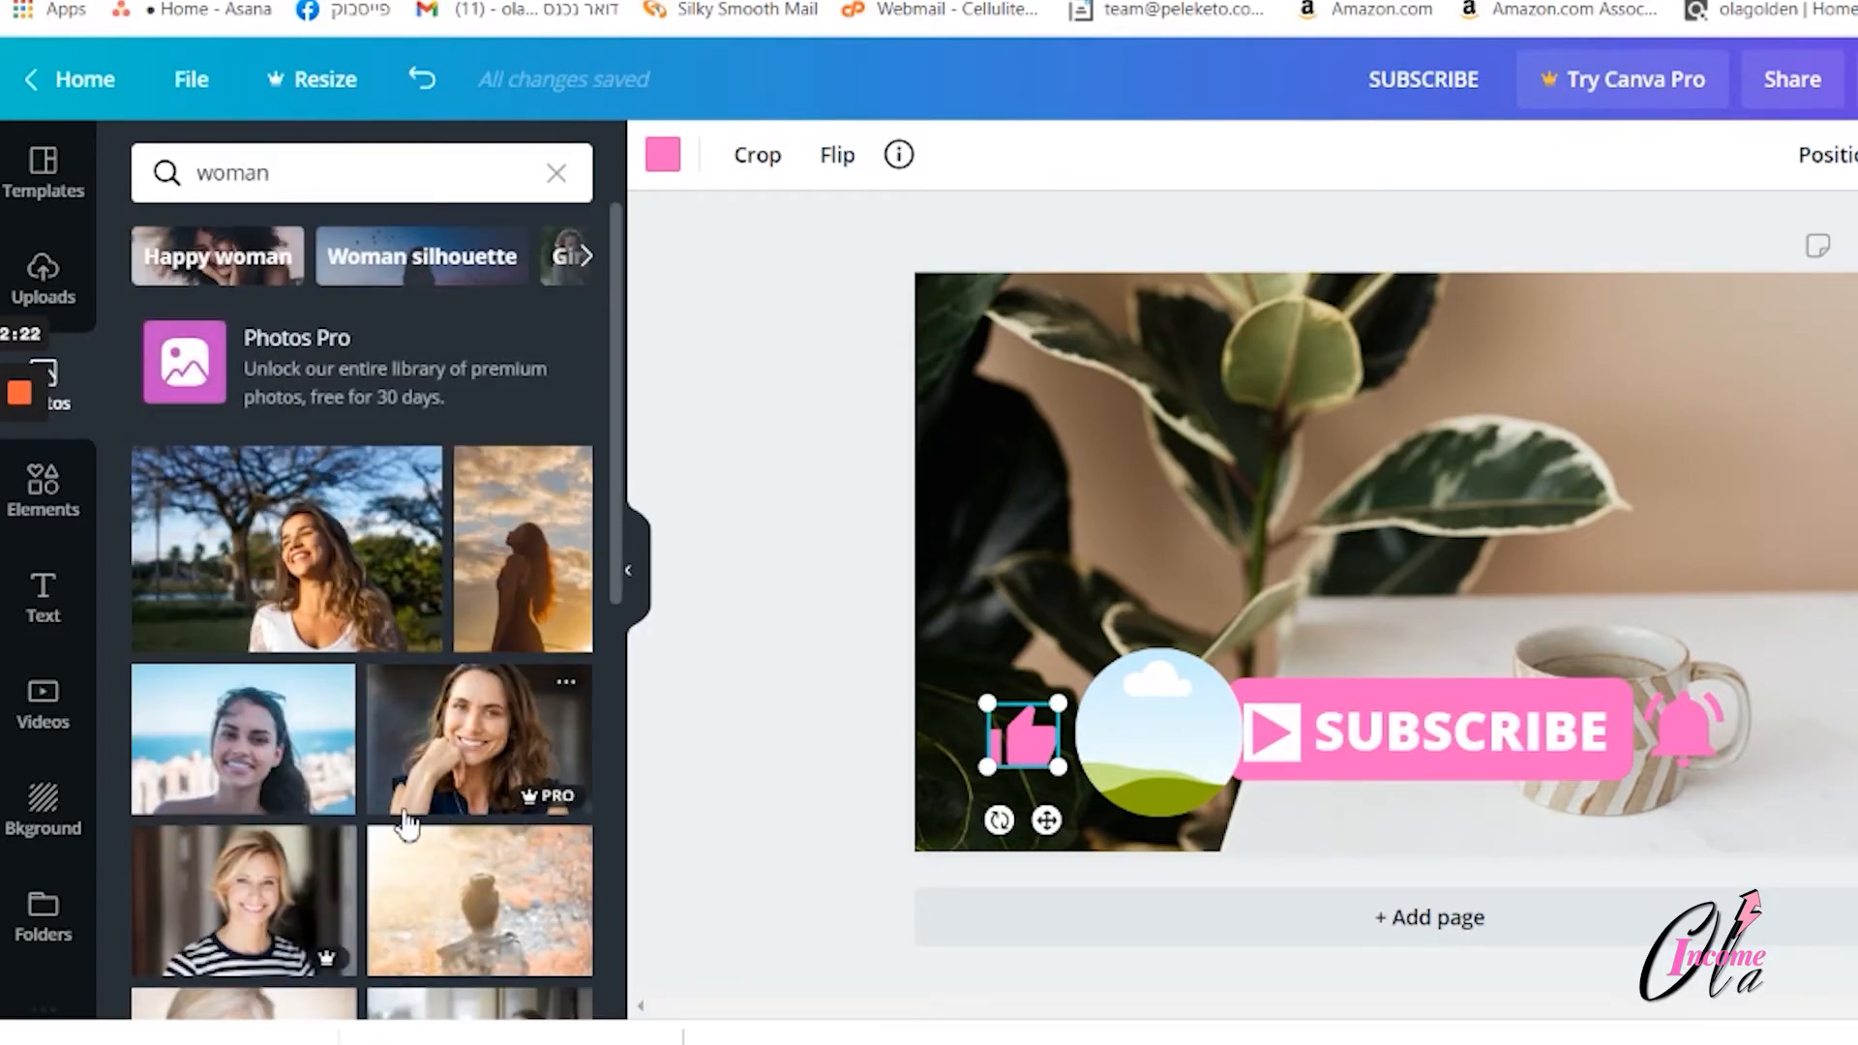
pyautogui.moveTo(228, 771); pyautogui.dragTo(1171, 737)
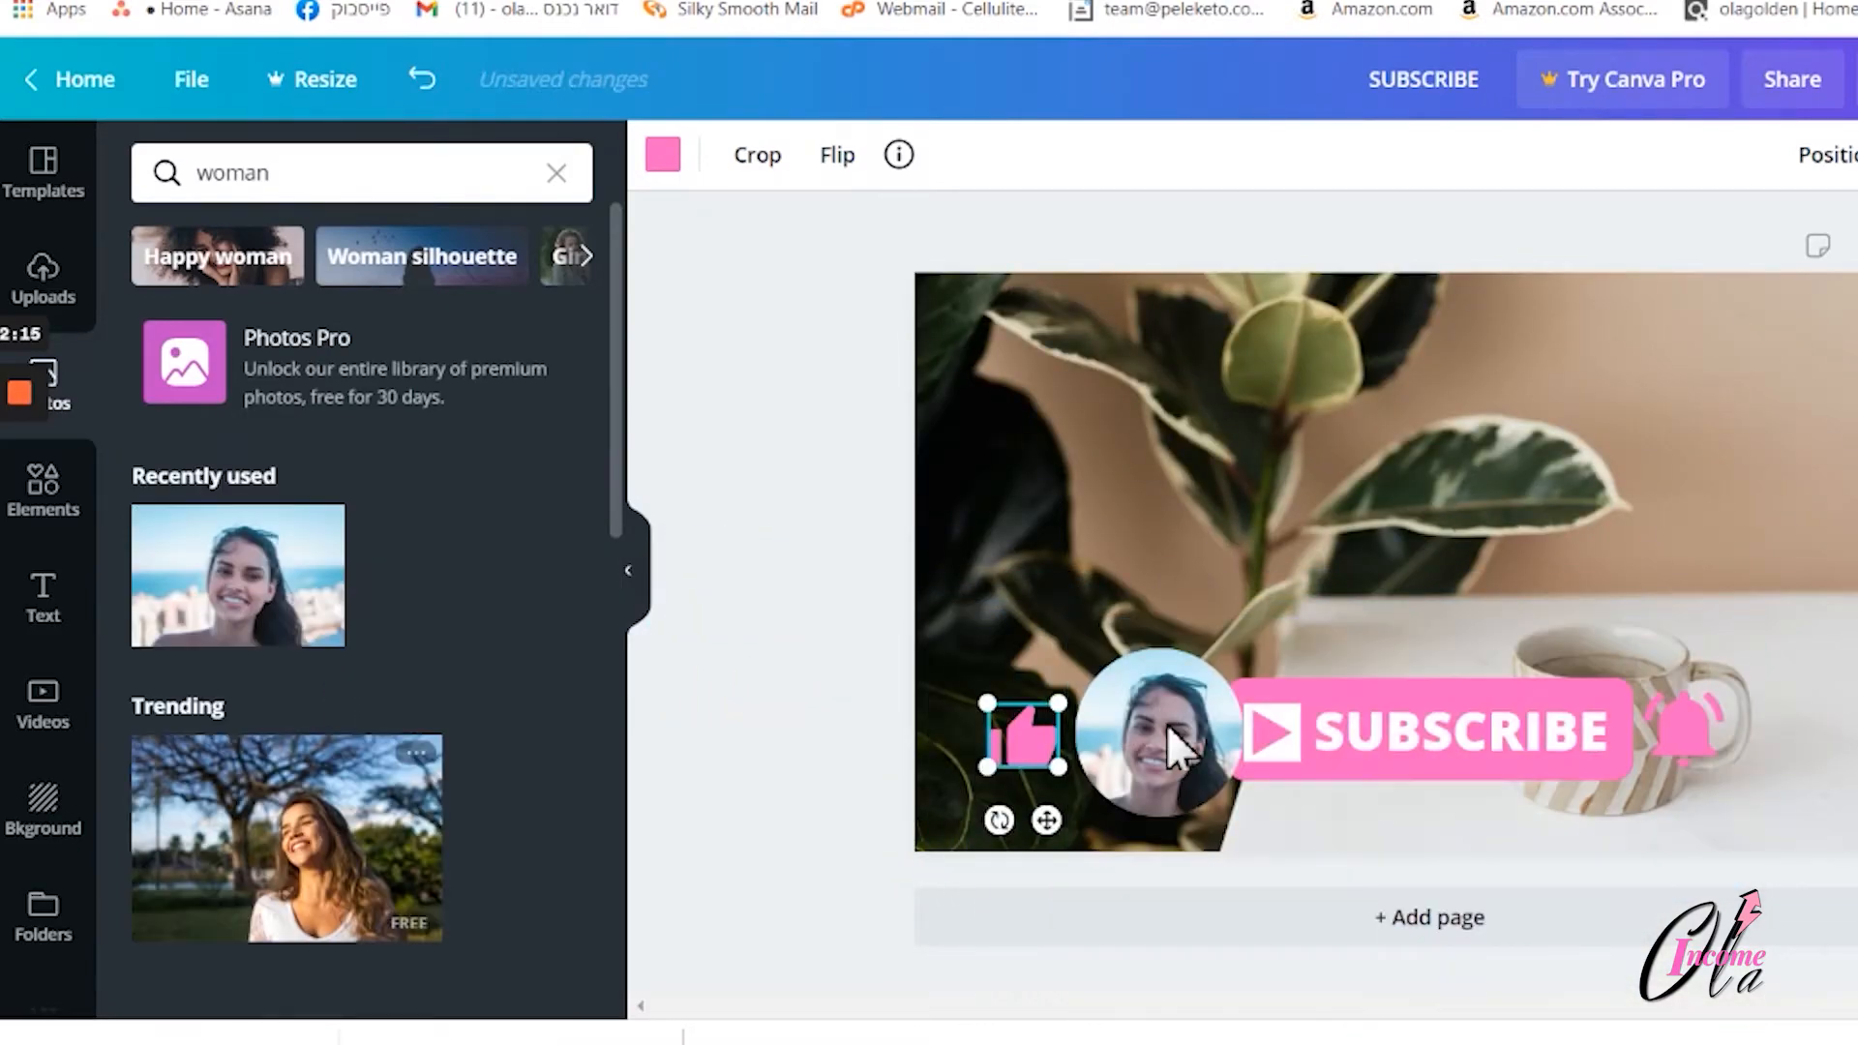
# Enlarge the woman's photo slightly inside the circle frame and reposition it so her face is centered
pyautogui.doubleClick(1174, 731)
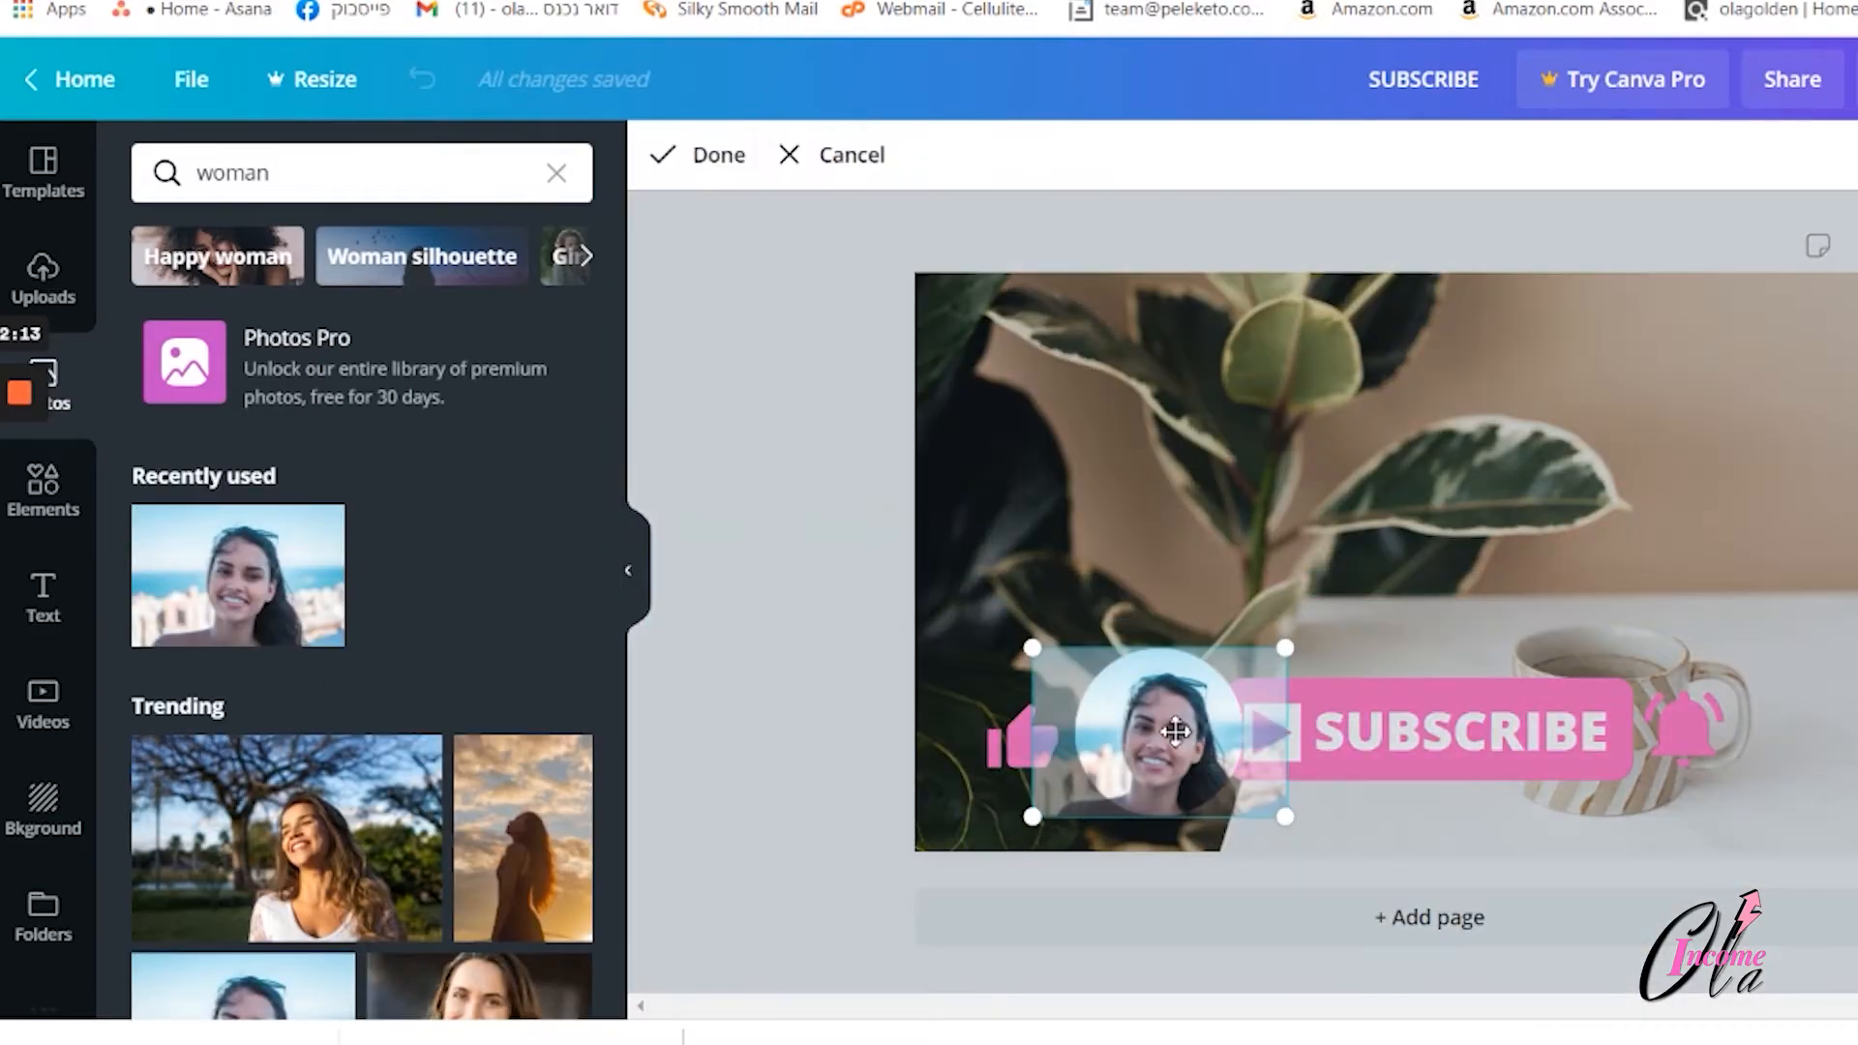
pyautogui.moveTo(1284, 648)
pyautogui.mouseDown()
pyautogui.moveTo(1274, 668)
pyautogui.moveTo(1312, 630)
pyautogui.mouseUp()
pyautogui.moveTo(1187, 759); pyautogui.dragTo(1162, 759)
pyautogui.click(772, 620)
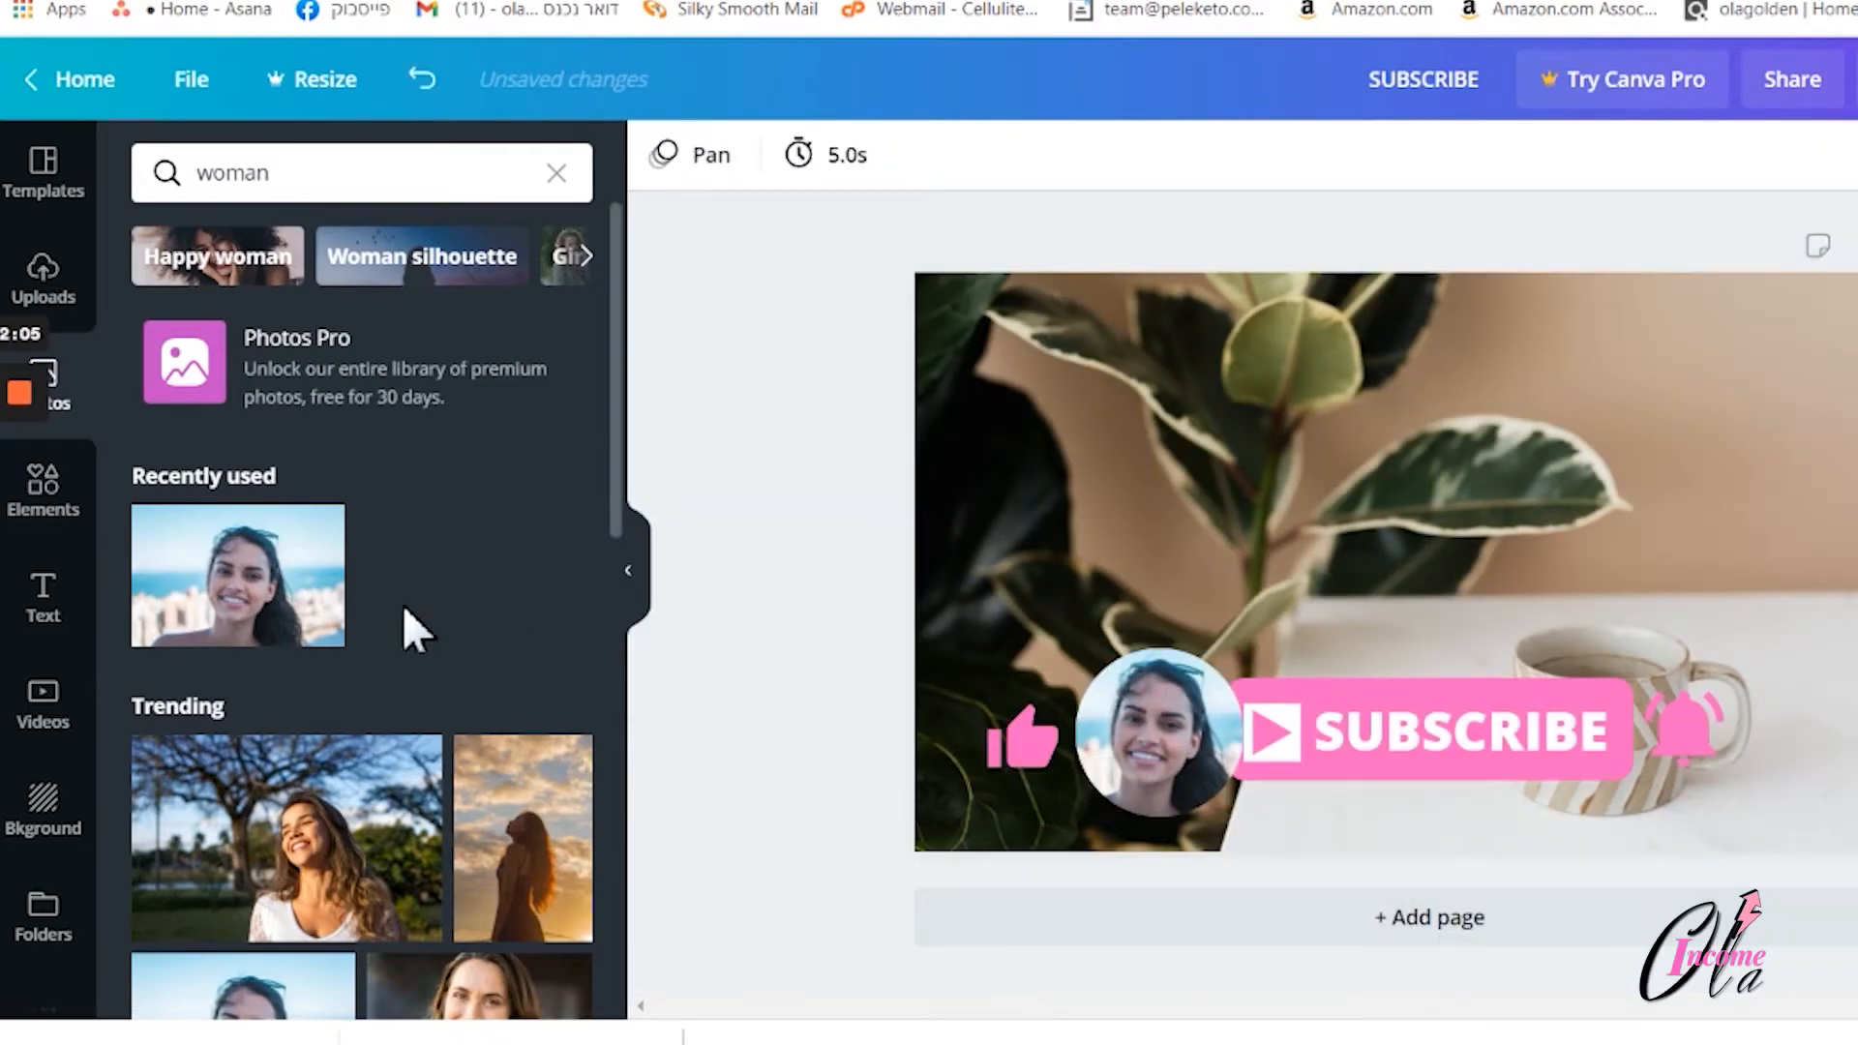
# Add a pink circle shape, size it slightly larger than the framed photo and center it over the photo
pyautogui.click(60, 503)
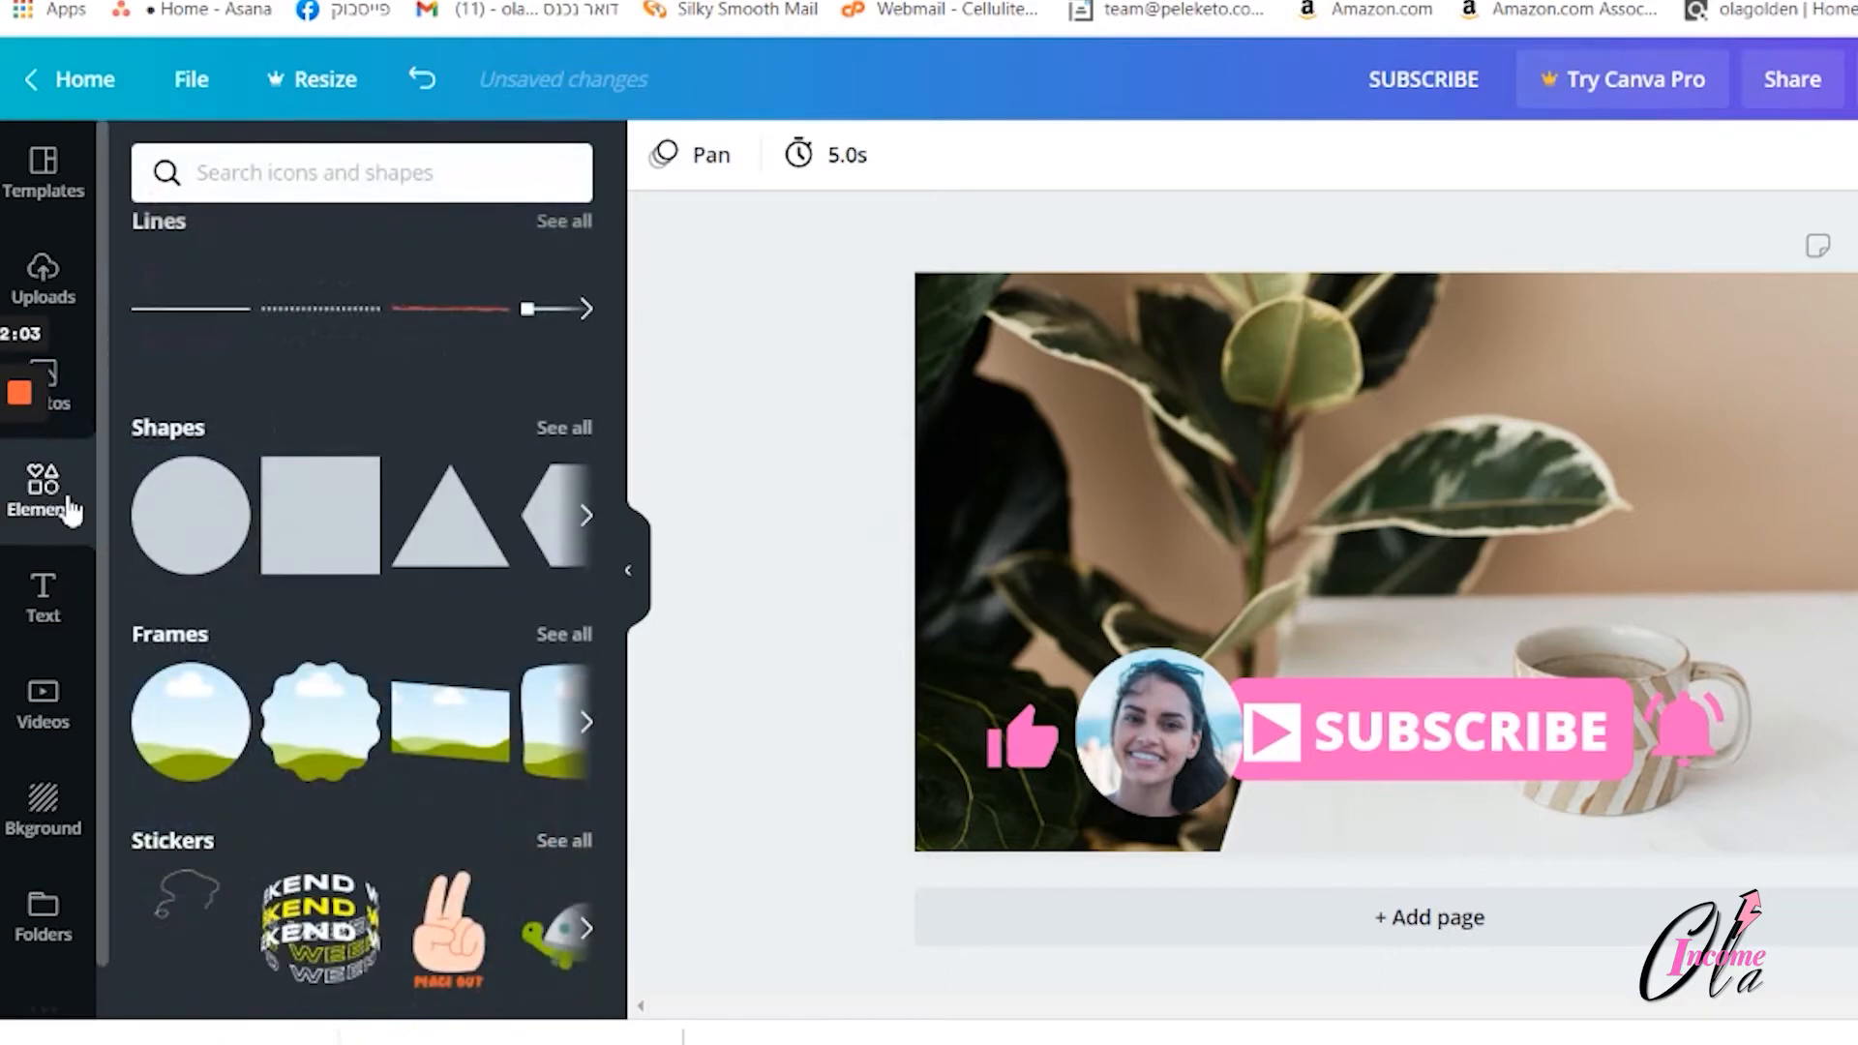
pyautogui.click(196, 531)
pyautogui.moveTo(1594, 416); pyautogui.dragTo(1557, 435)
pyautogui.moveTo(1485, 584); pyautogui.dragTo(1248, 734)
pyautogui.moveTo(1326, 590); pyautogui.dragTo(1243, 680)
pyautogui.moveTo(1109, 811); pyautogui.dragTo(1131, 754)
pyautogui.moveTo(1262, 832); pyautogui.dragTo(1244, 813)
pyautogui.moveTo(1164, 730); pyautogui.dragTo(1167, 743)
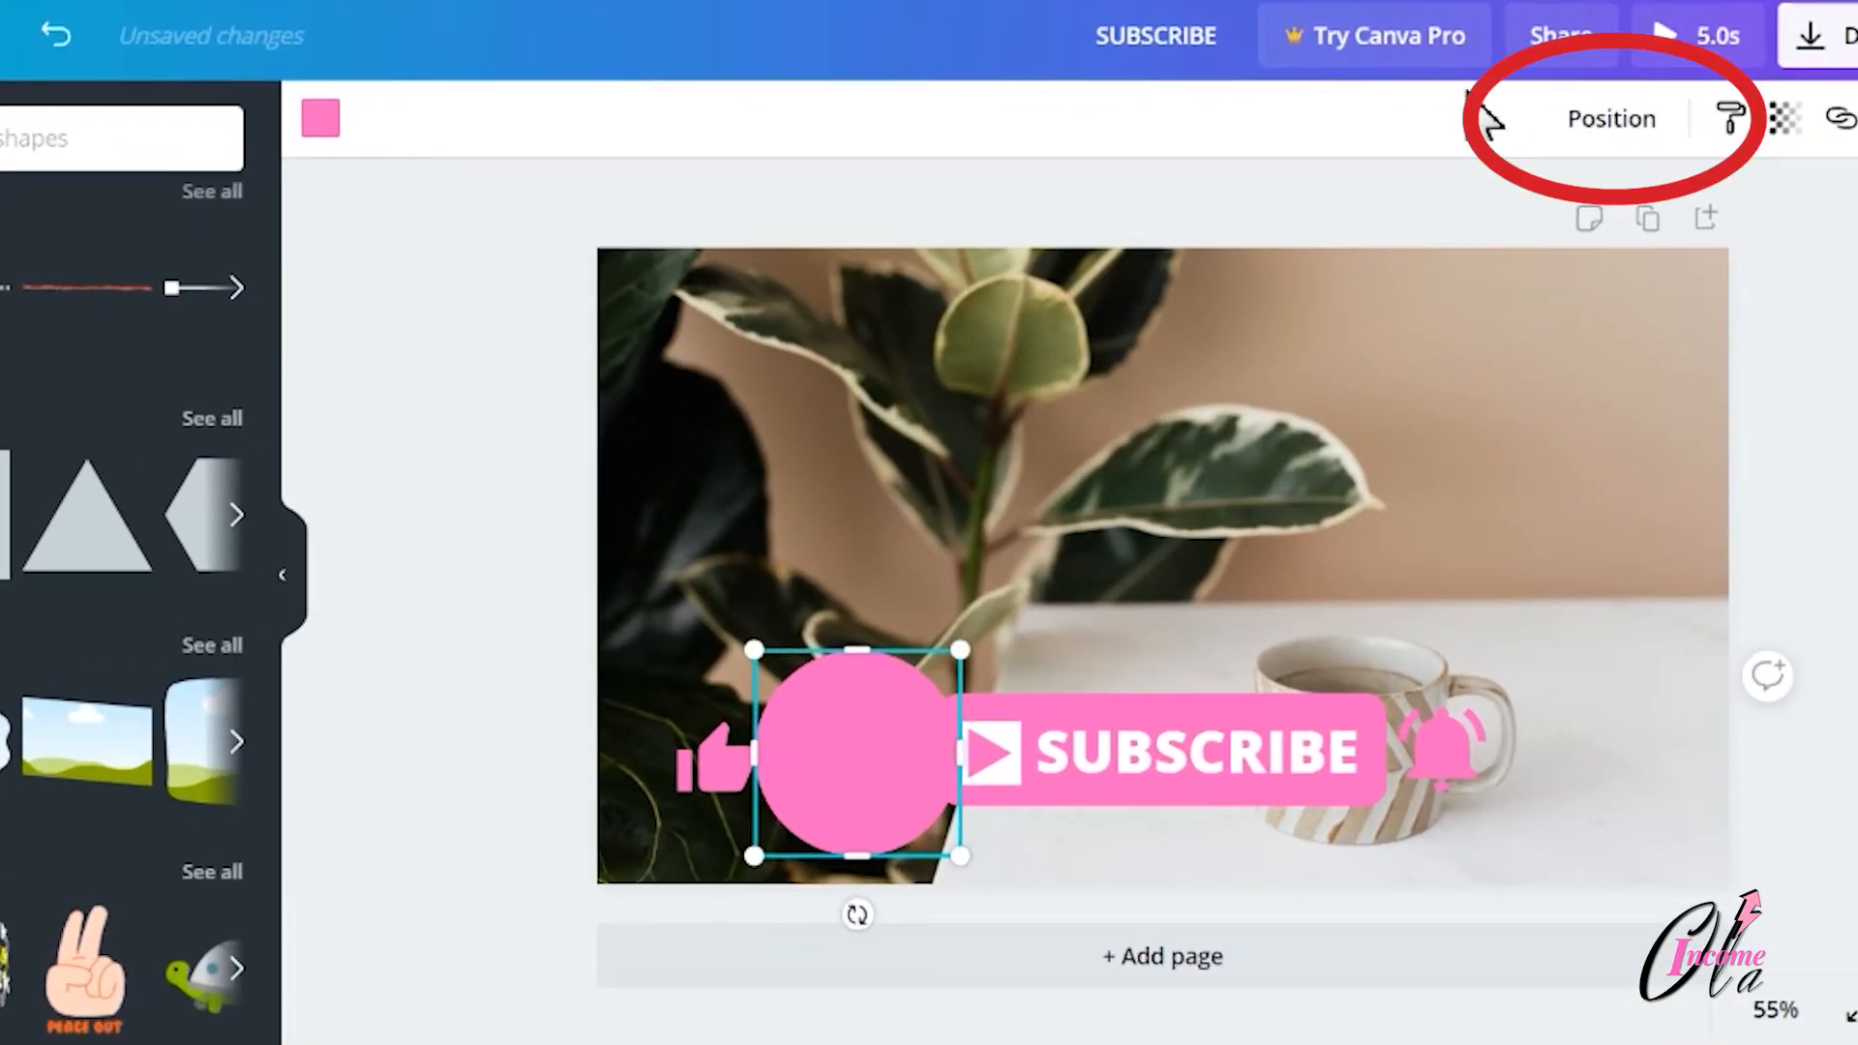
# Send the pink circle backward behind the photo and nudge it to form an even ring around the frame
pyautogui.click(1612, 120)
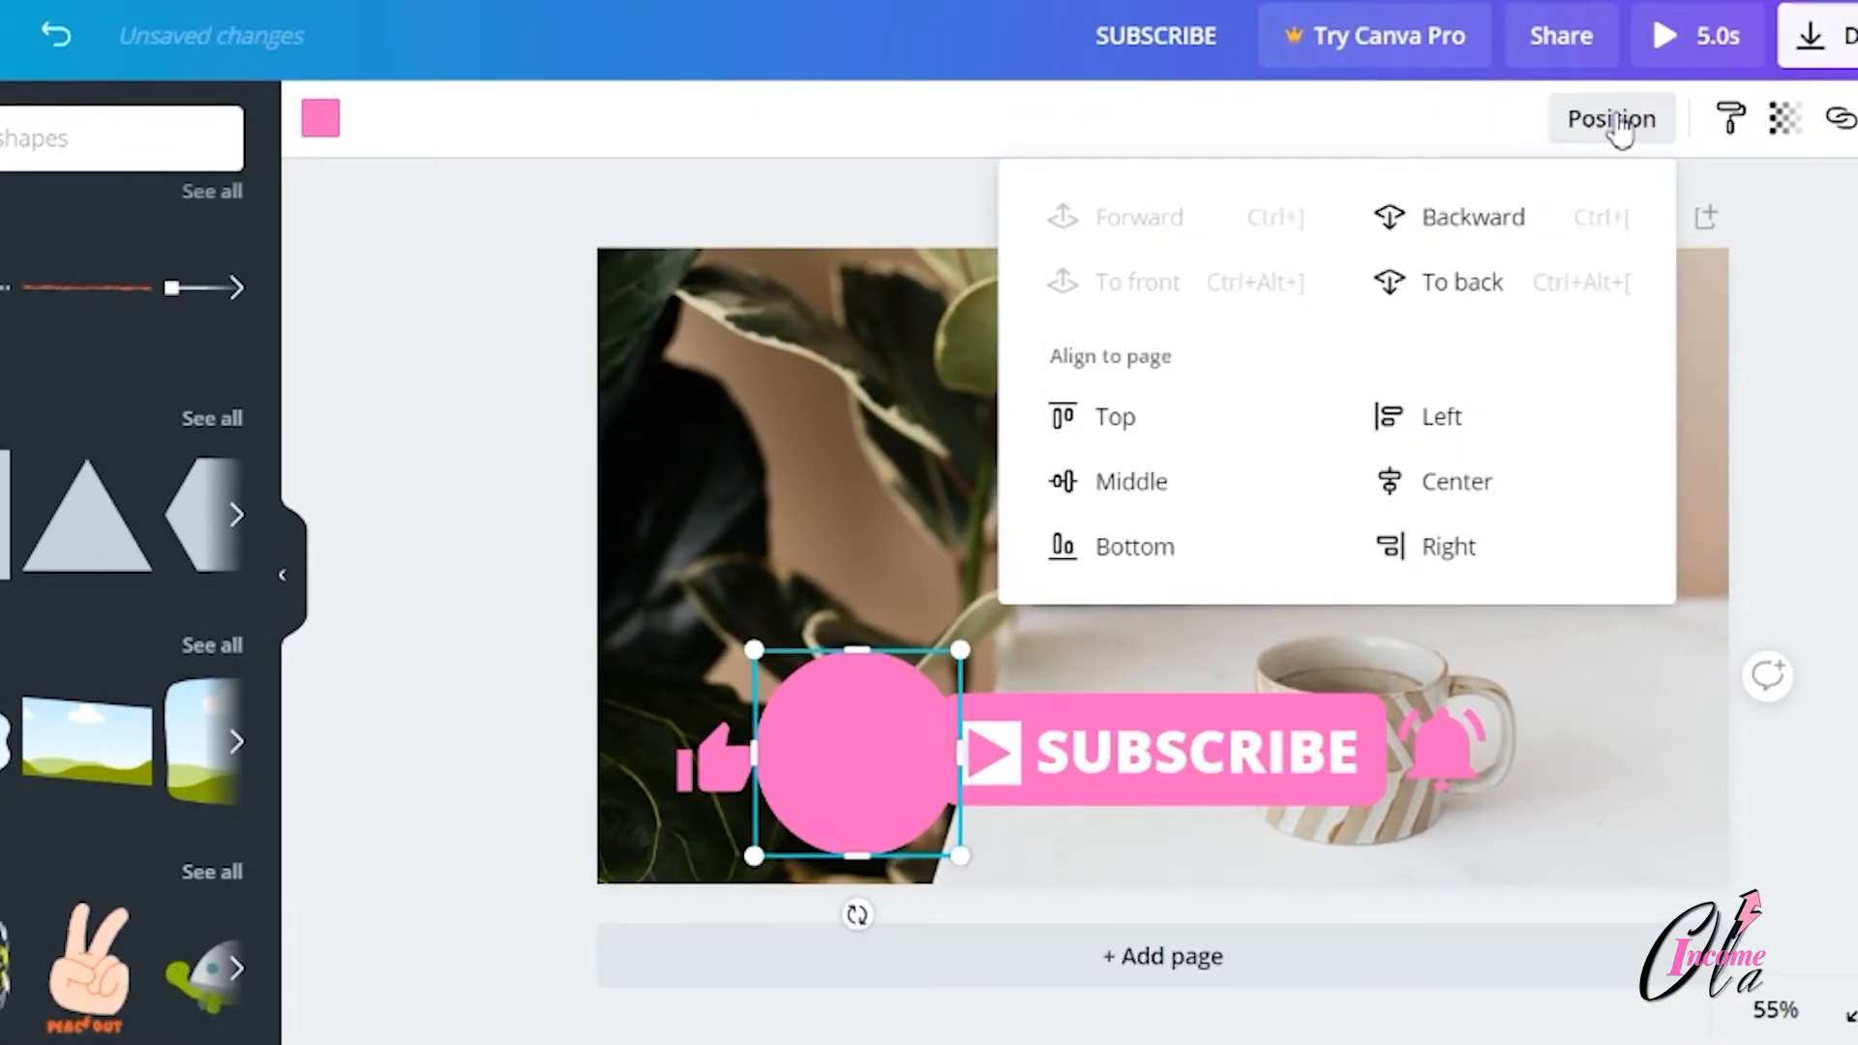
pyautogui.click(1482, 220)
pyautogui.click(837, 805)
pyautogui.click(771, 797)
pyautogui.moveTo(772, 798); pyautogui.dragTo(778, 794)
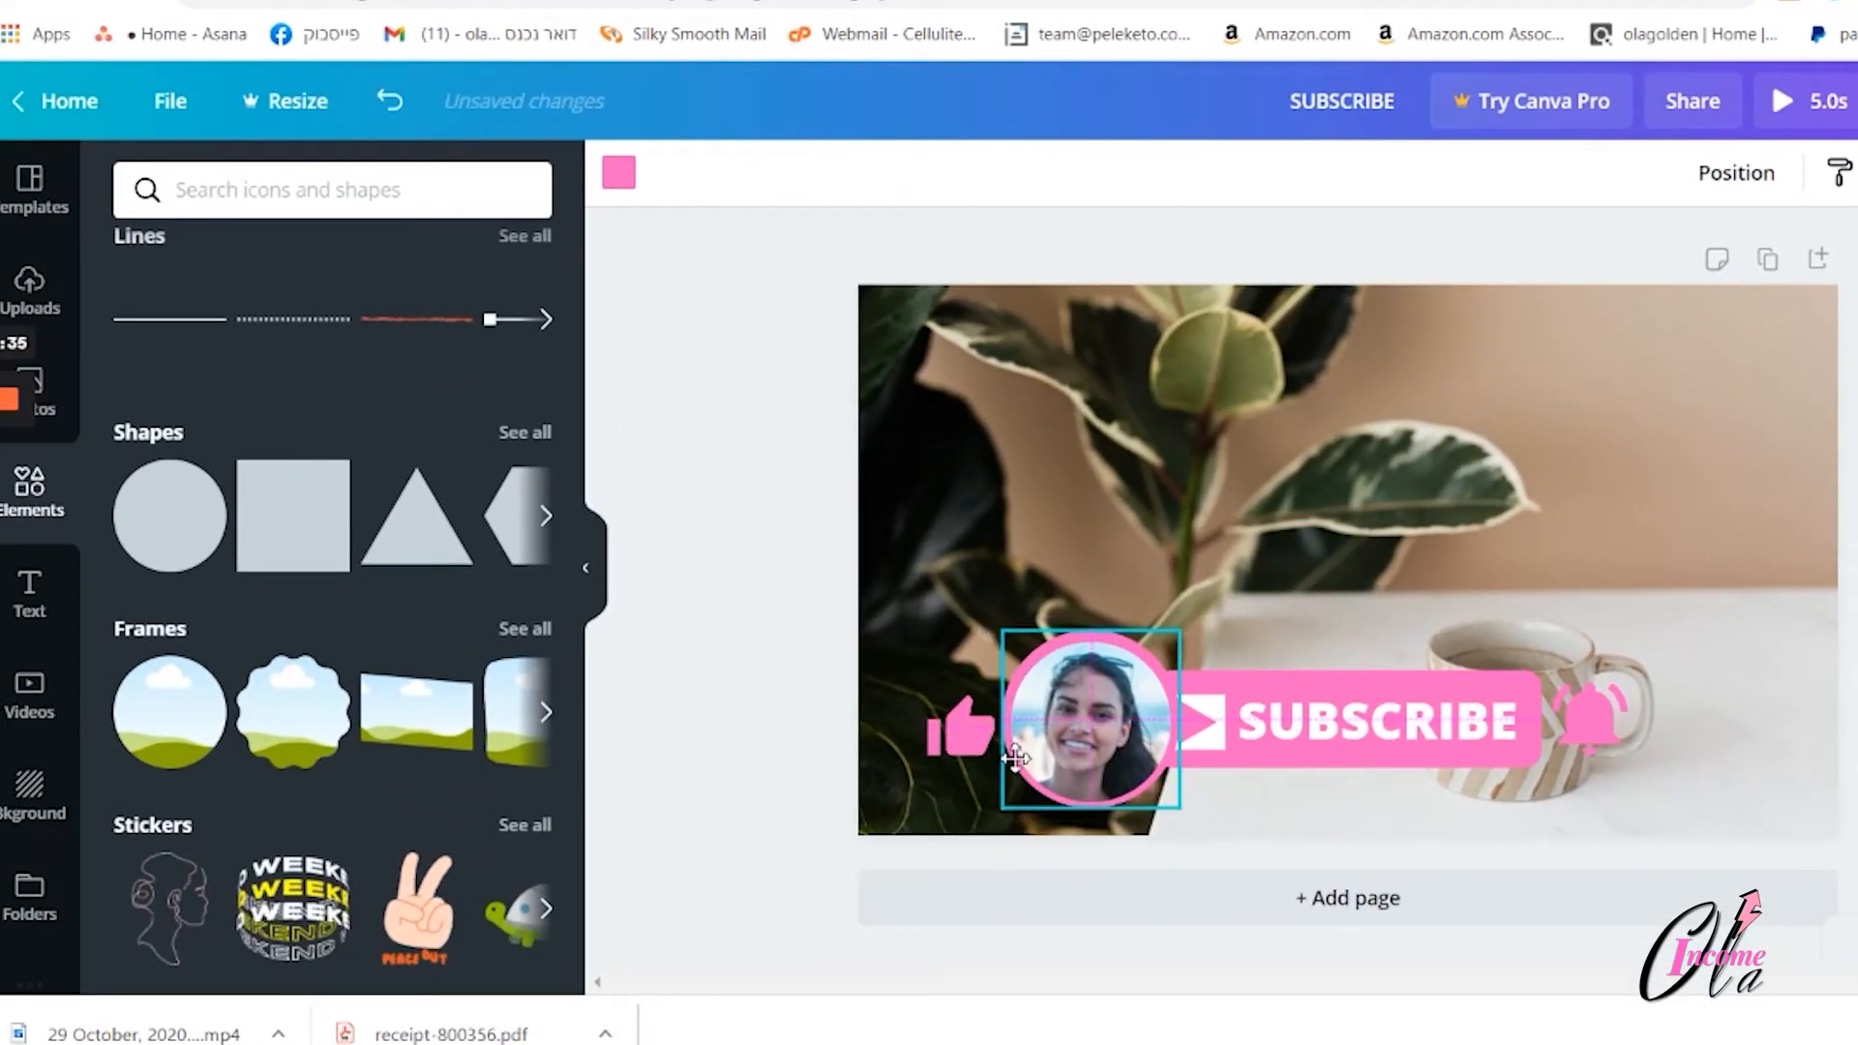
pyautogui.click(1294, 746)
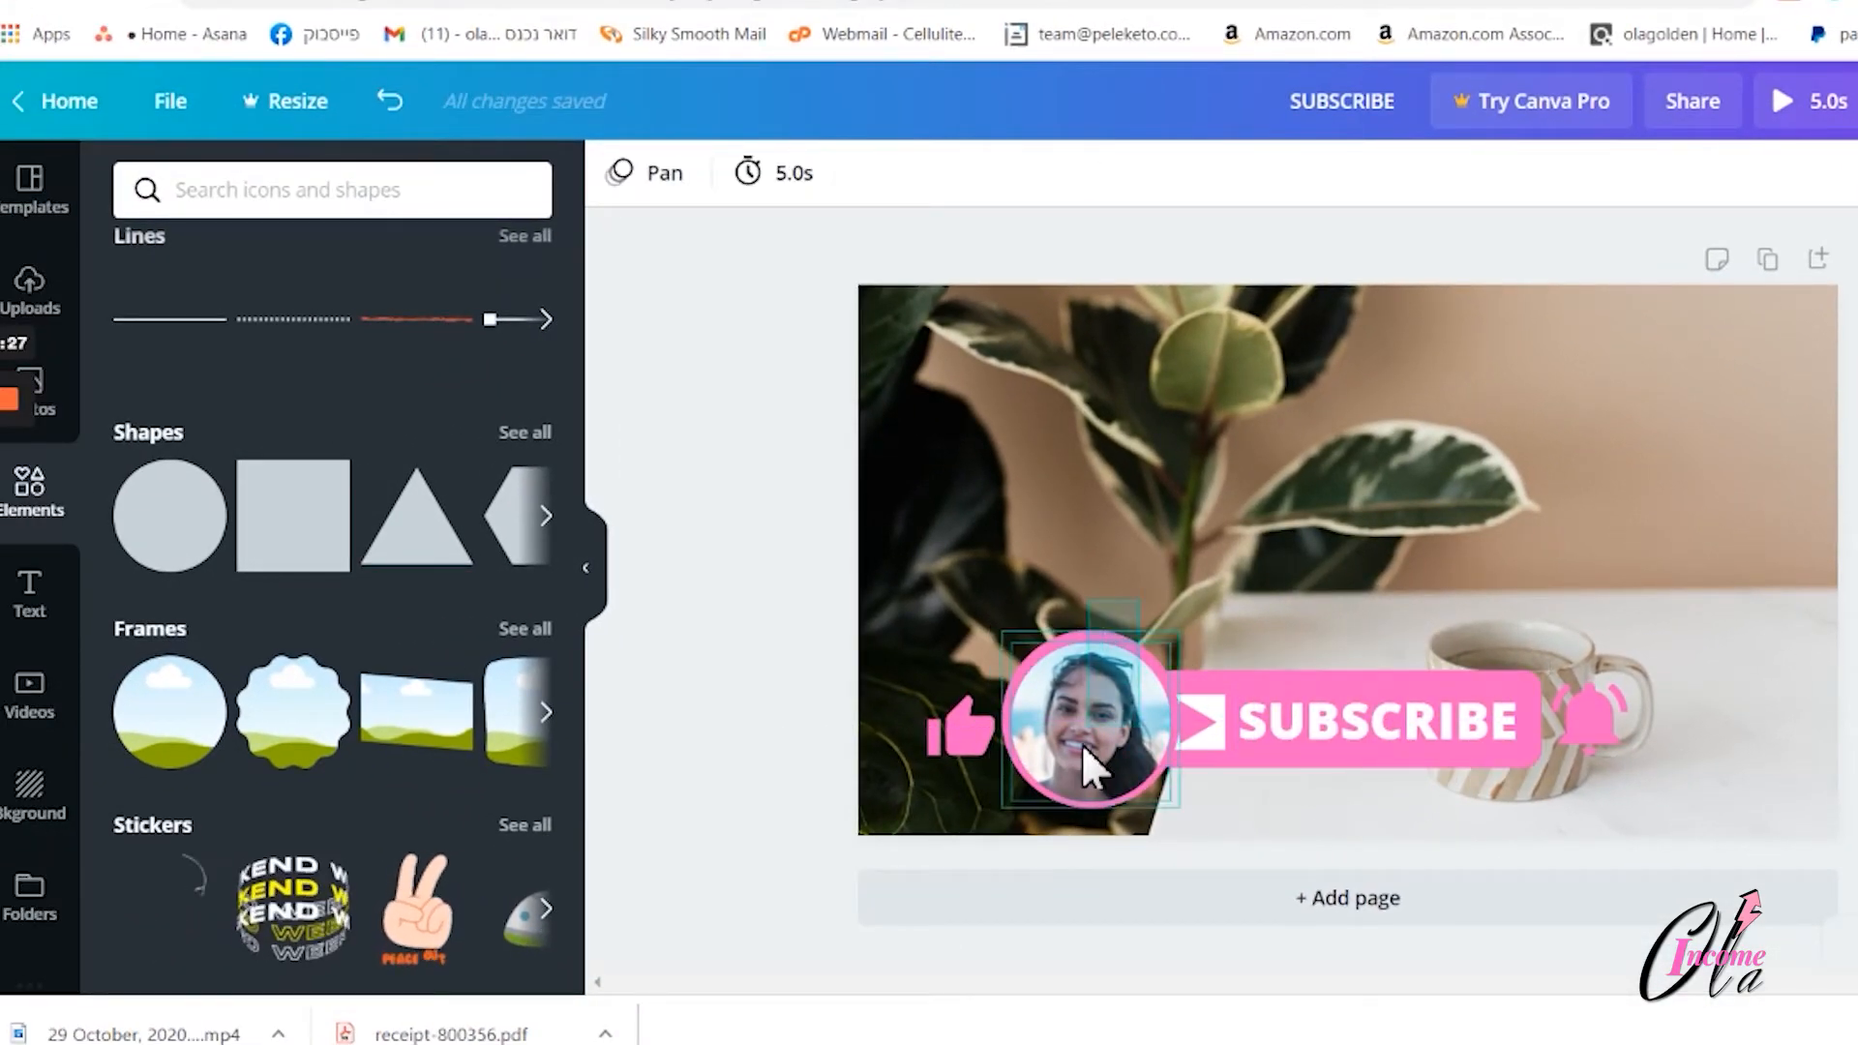
# Shift the photo and its pink ring slightly left together with the thumbs-up icon, and recenter the photo inside the ring
pyautogui.click(1096, 724)
pyautogui.keyDown('shift'); pyautogui.click(1132, 651); pyautogui.keyUp('shift')
pyautogui.moveTo(1132, 651); pyautogui.dragTo(1123, 651)
pyautogui.moveTo(966, 742); pyautogui.dragTo(952, 737)
pyautogui.click(954, 796)
pyautogui.click(1103, 711)
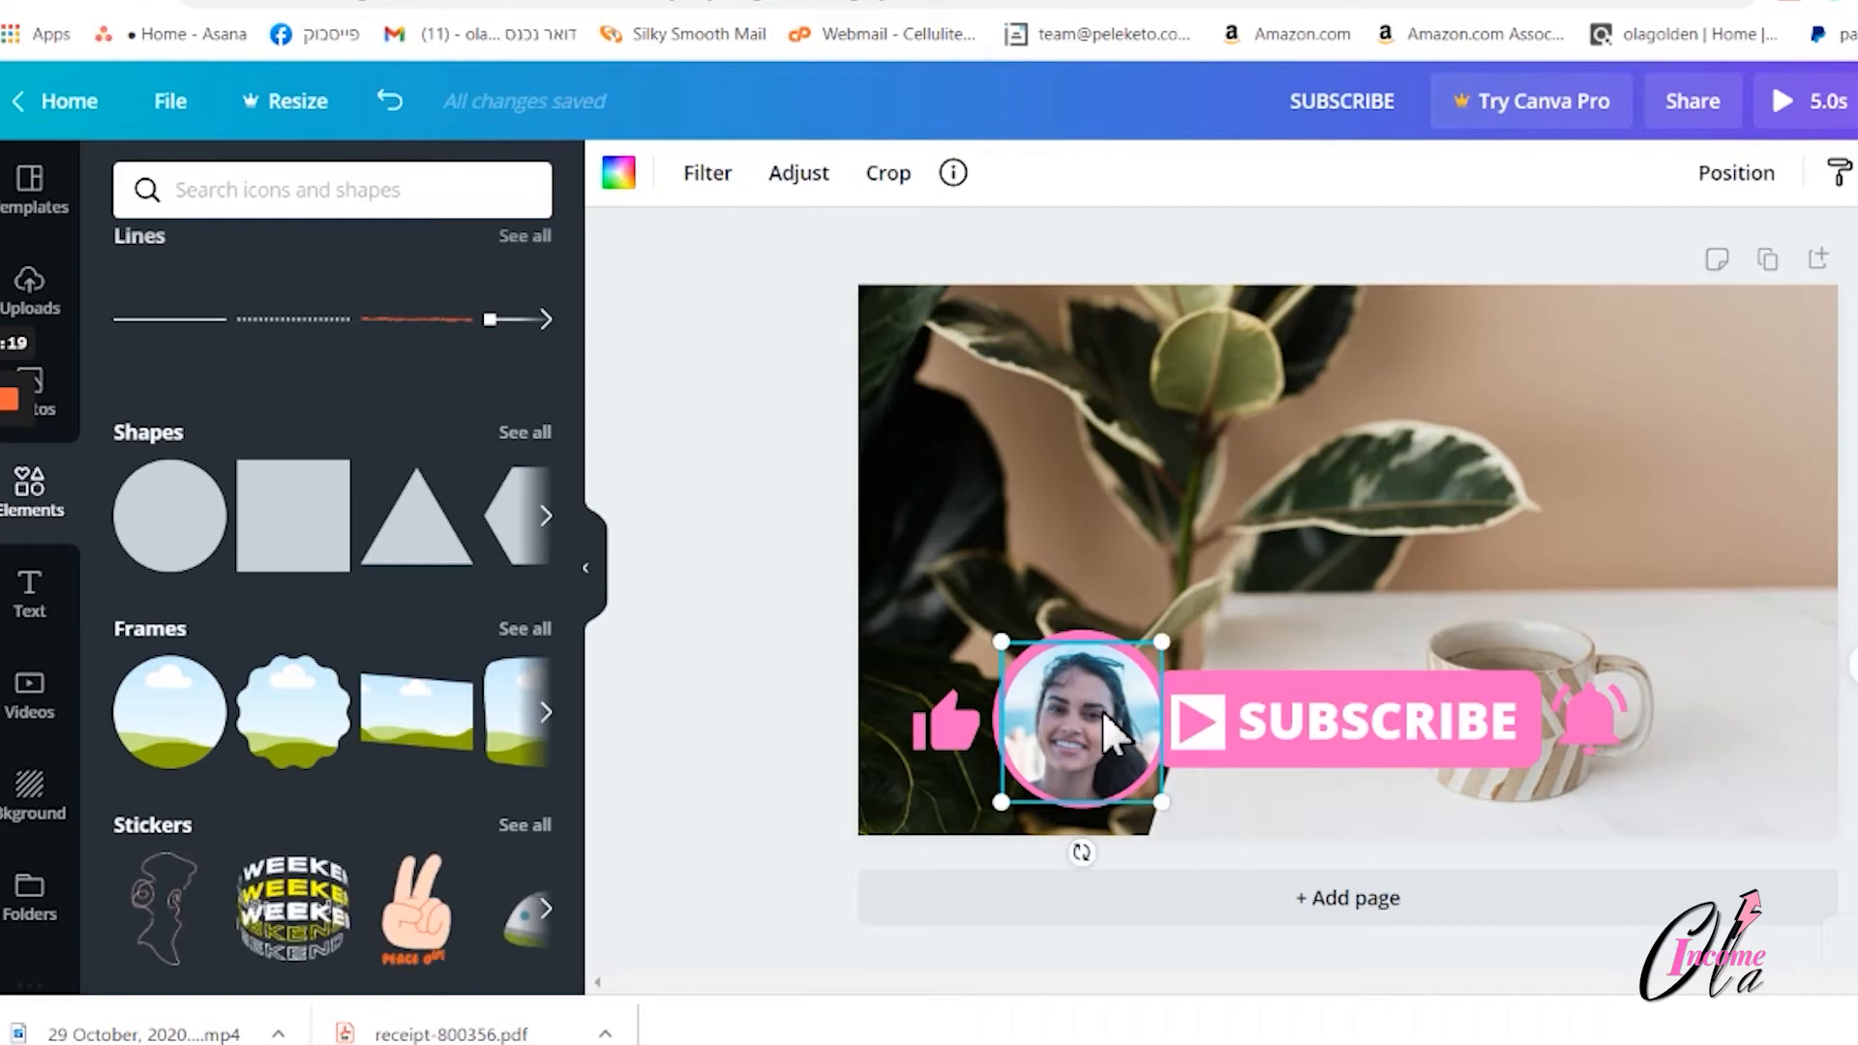
pyautogui.moveTo(1103, 712); pyautogui.dragTo(1114, 715)
# Select the thumbs-up, photo, subscribe button and bell together and center them horizontally near the bottom of the page
pyautogui.click(1810, 989)
pyautogui.moveTo(924, 588); pyautogui.dragTo(1605, 737)
pyautogui.moveTo(1366, 685); pyautogui.dragTo(1442, 697)
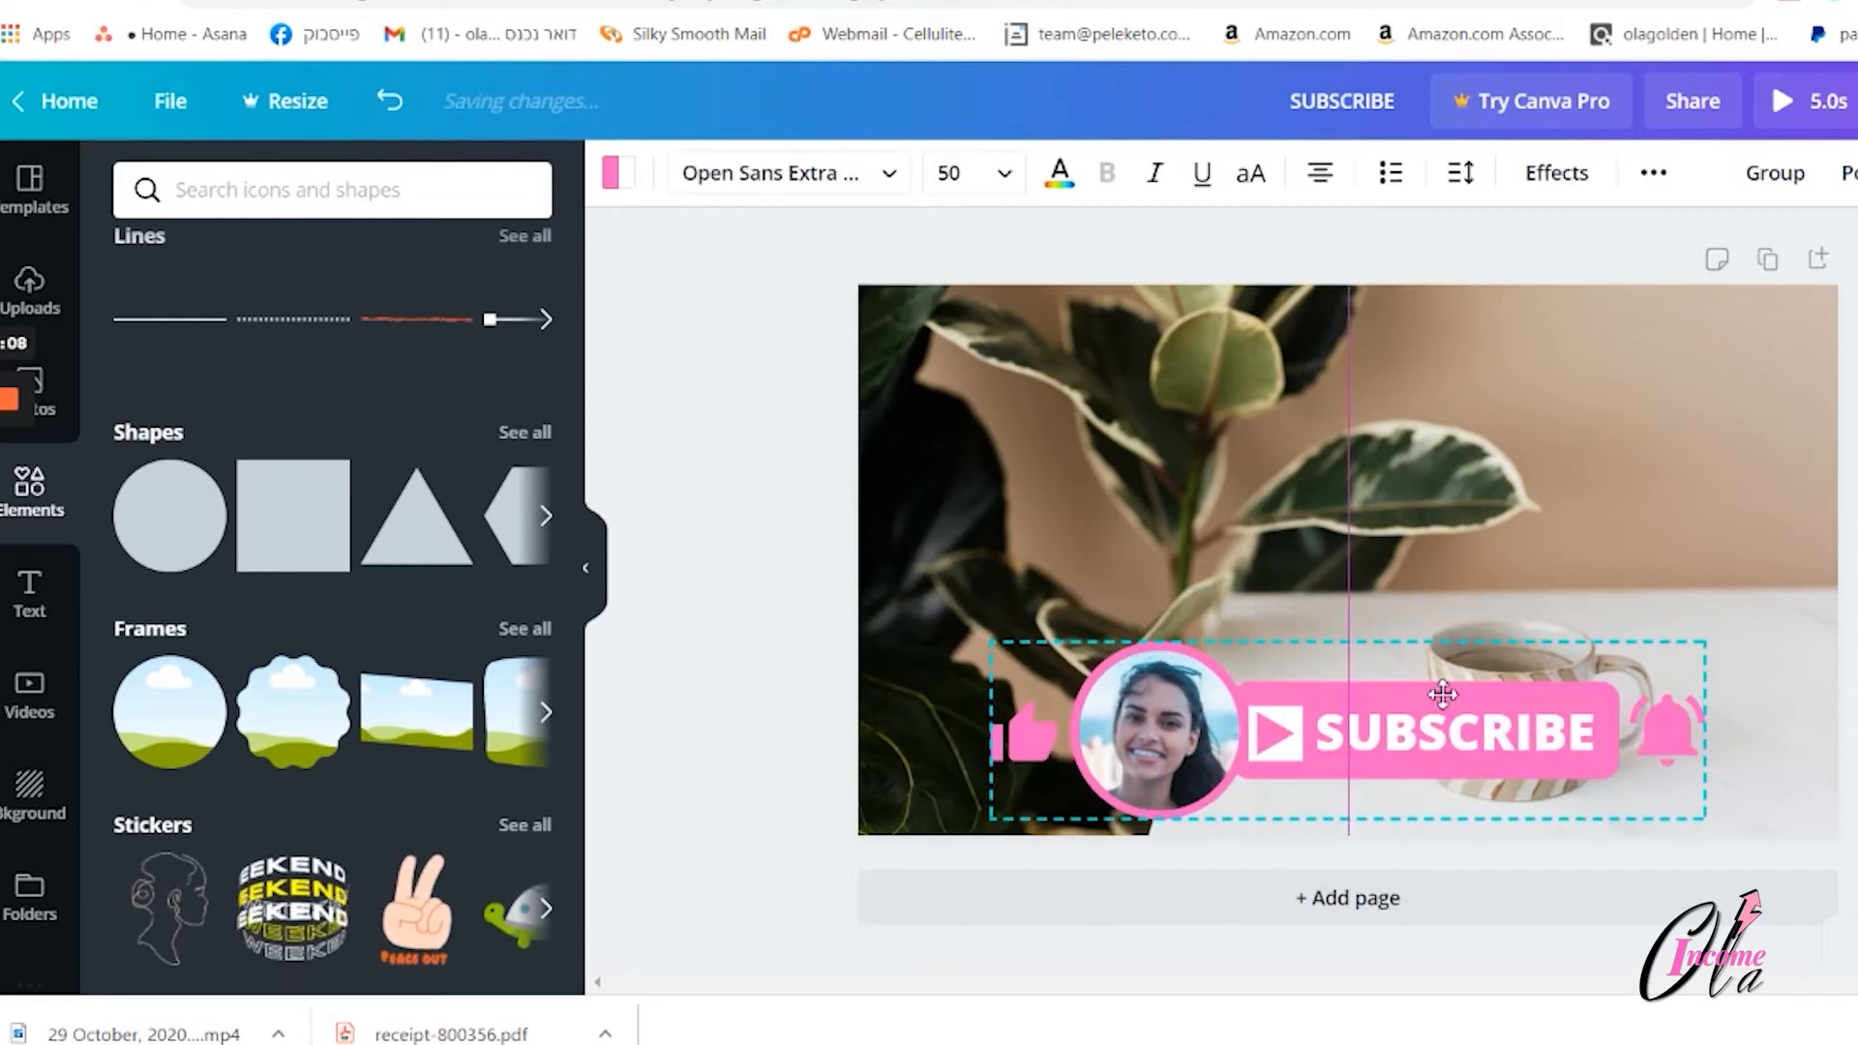
pyautogui.press('Escape')
# Try the Tumble animation on the page and apply Rise instead
pyautogui.click(648, 176)
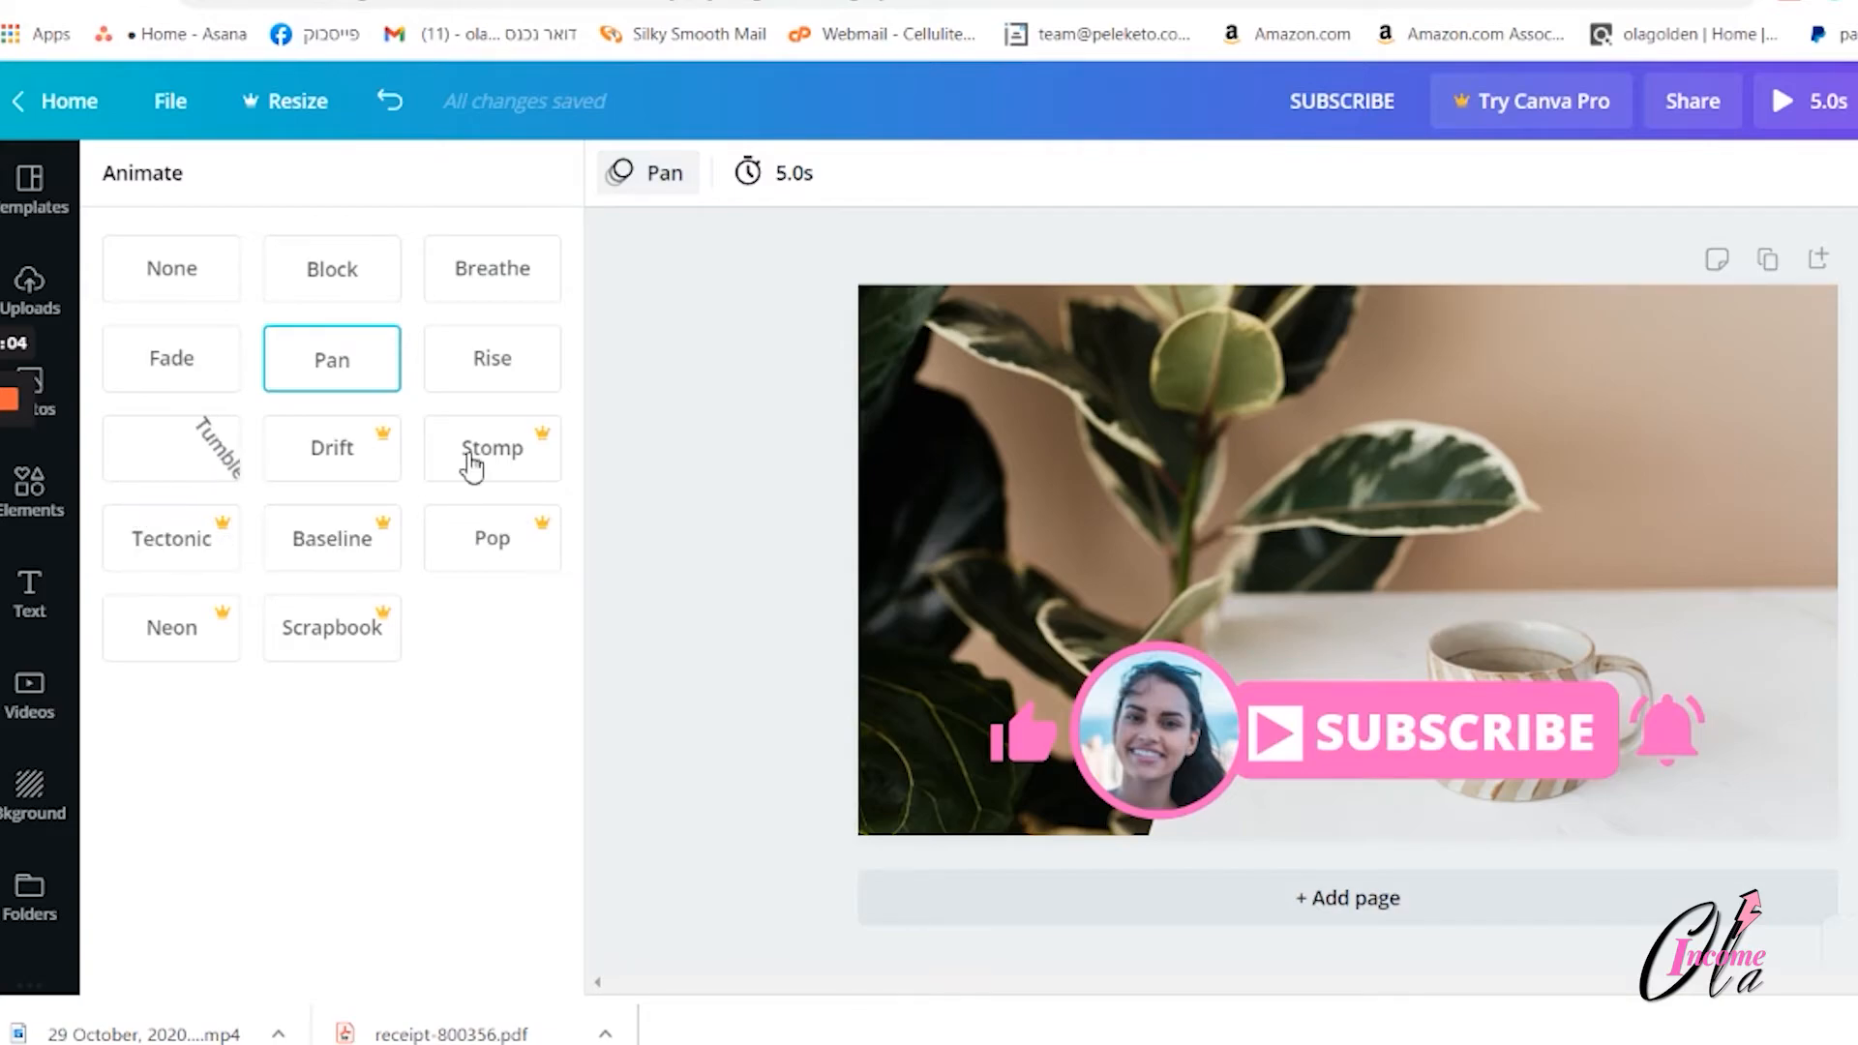
pyautogui.click(199, 465)
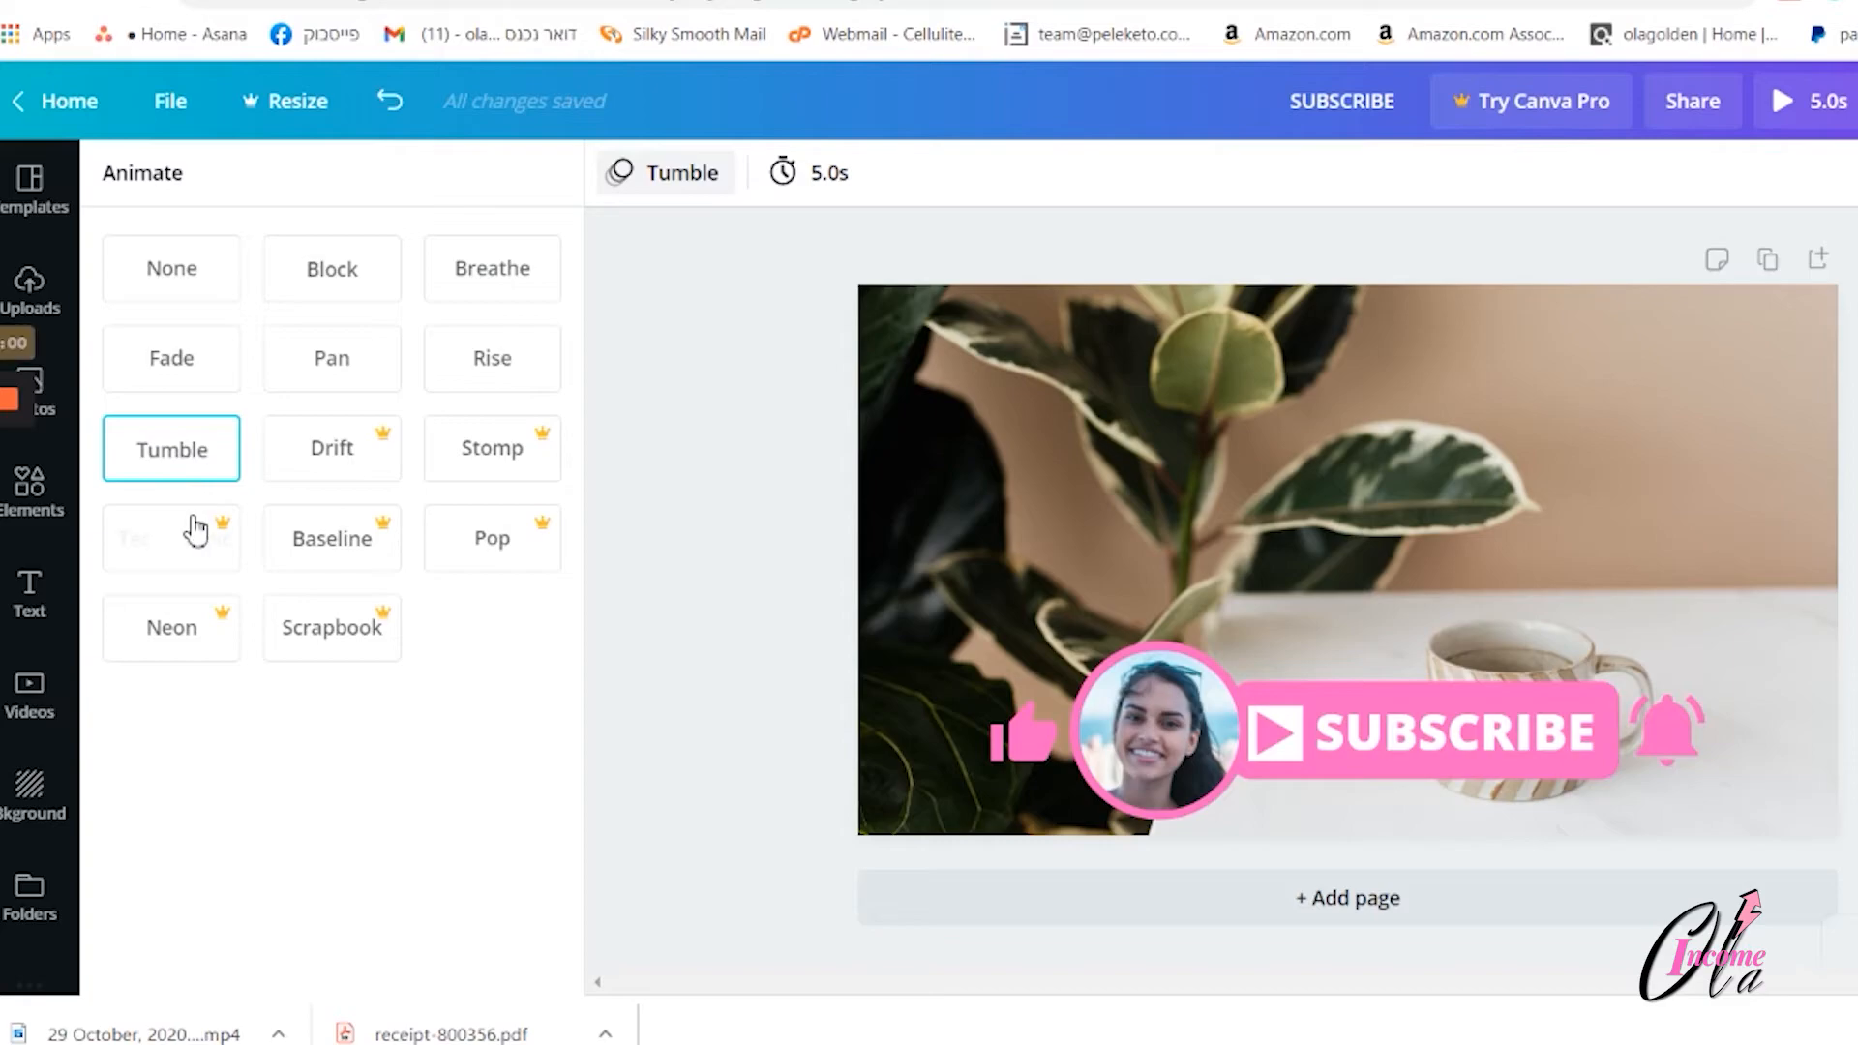
pyautogui.click(491, 375)
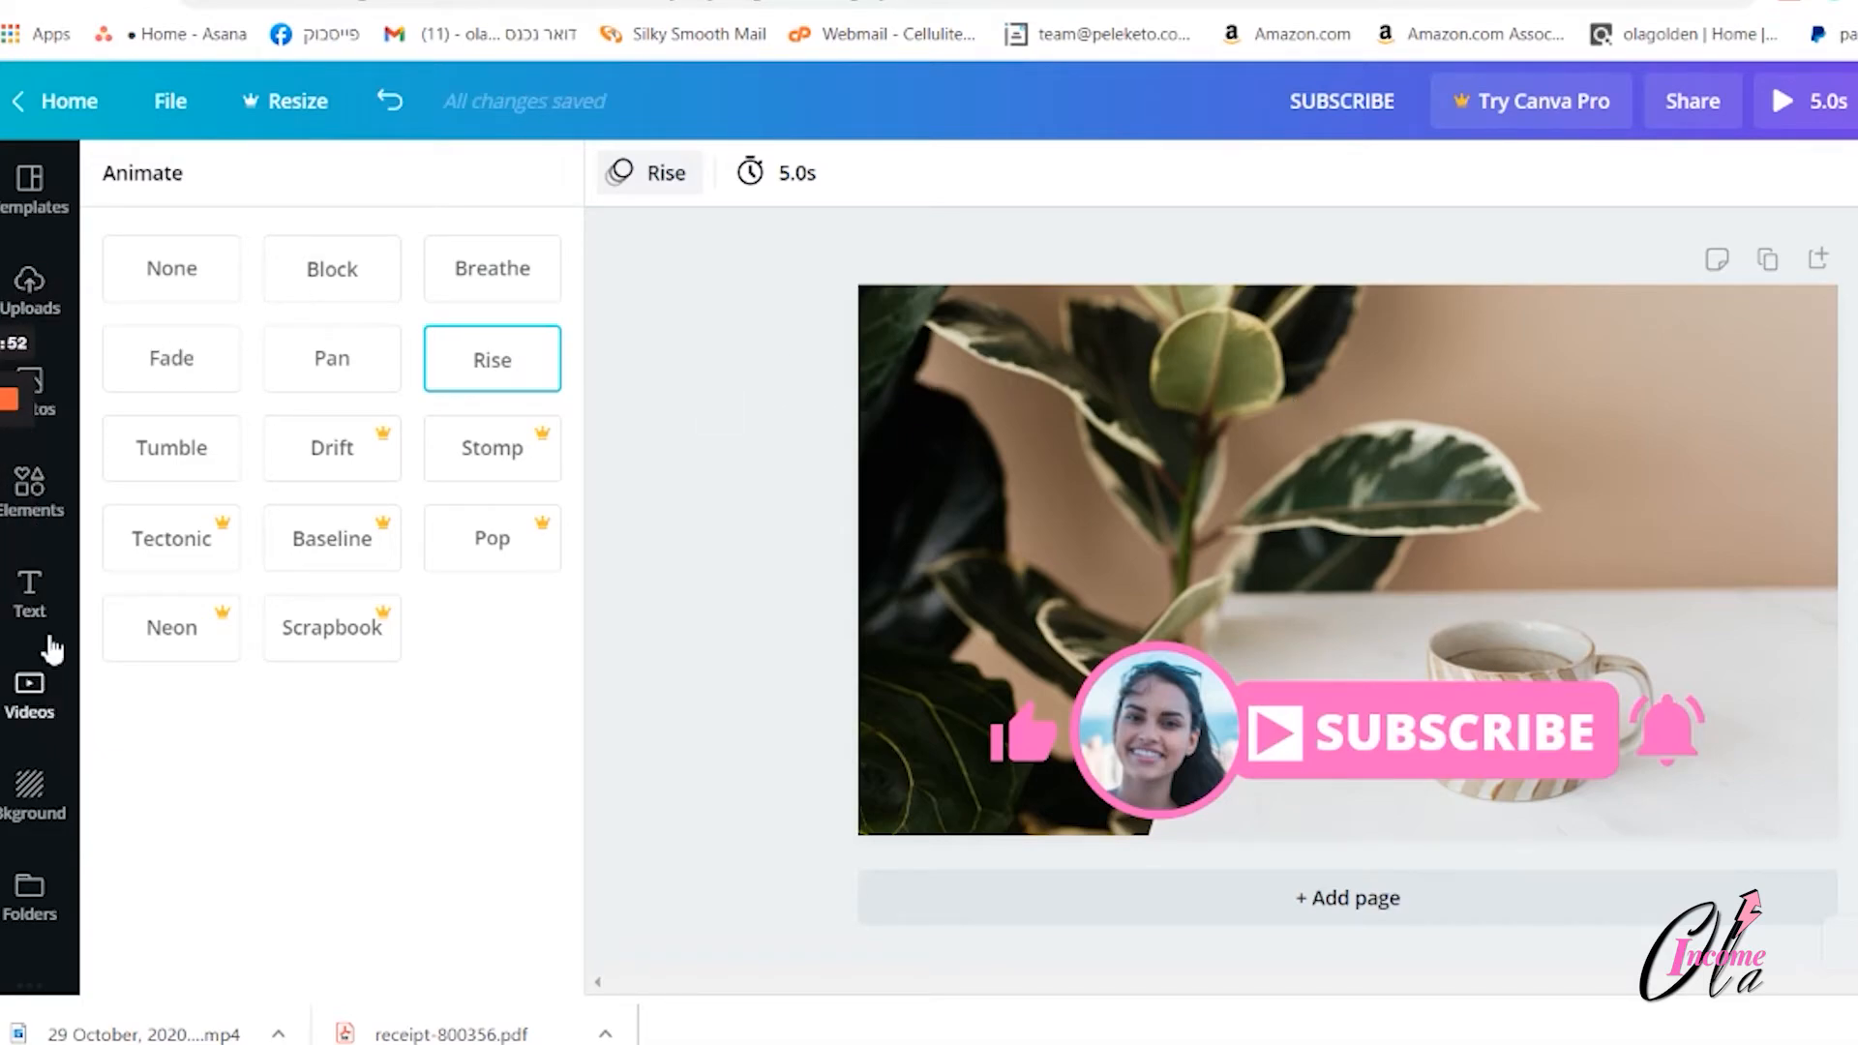
# Search the photos for "office"
pyautogui.click(53, 390)
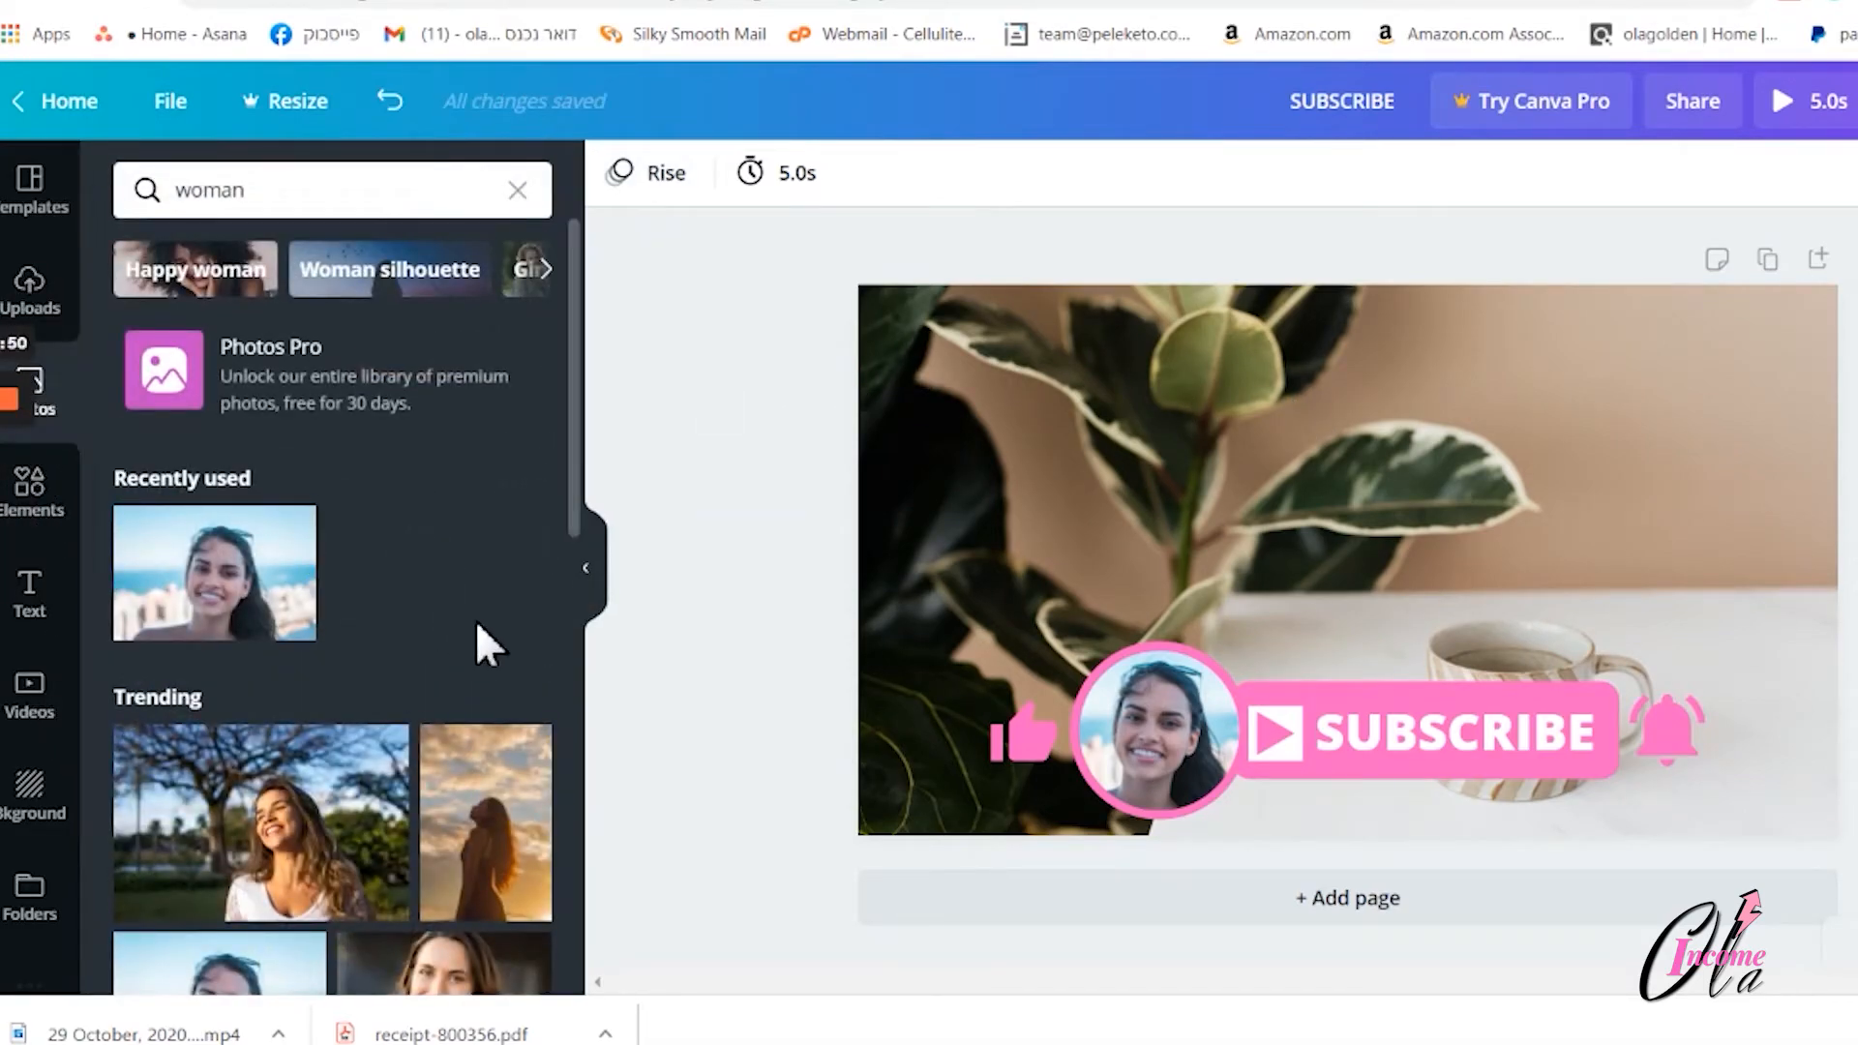
pyautogui.click(131, 215)
pyautogui.write('o')
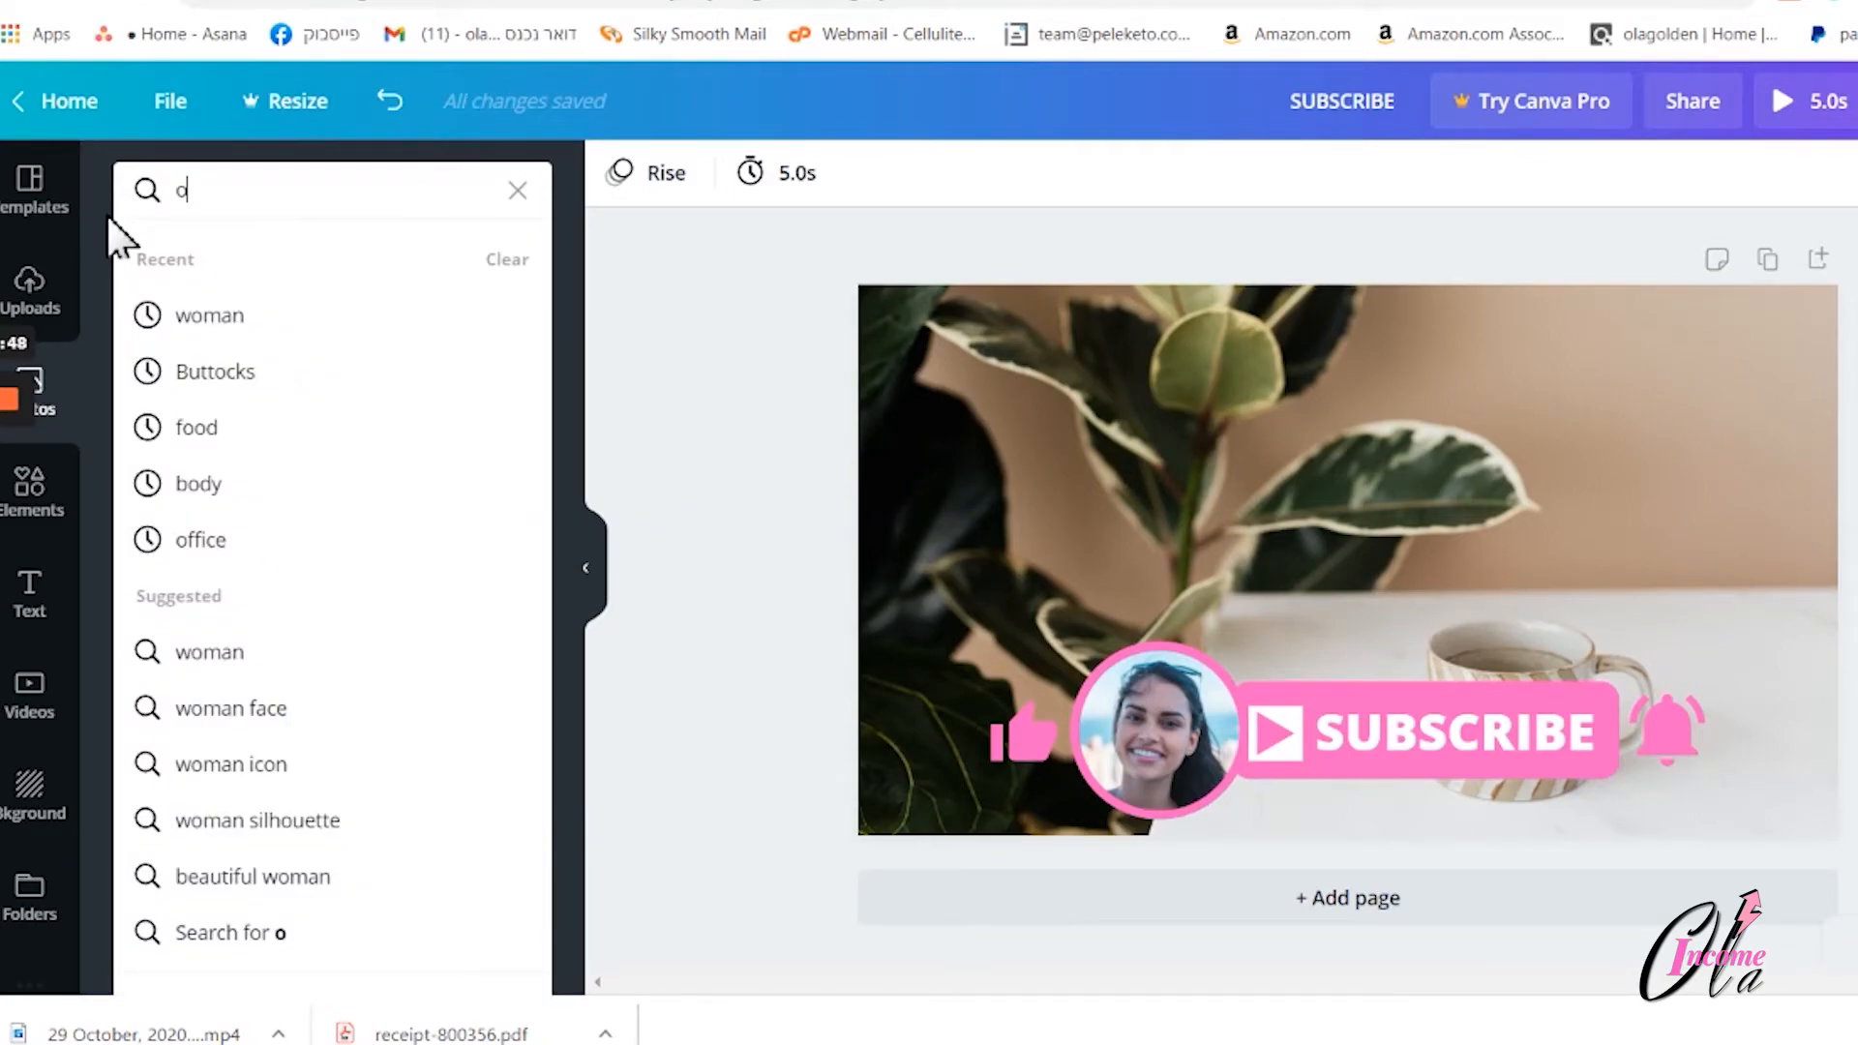
pyautogui.write('ffuce')
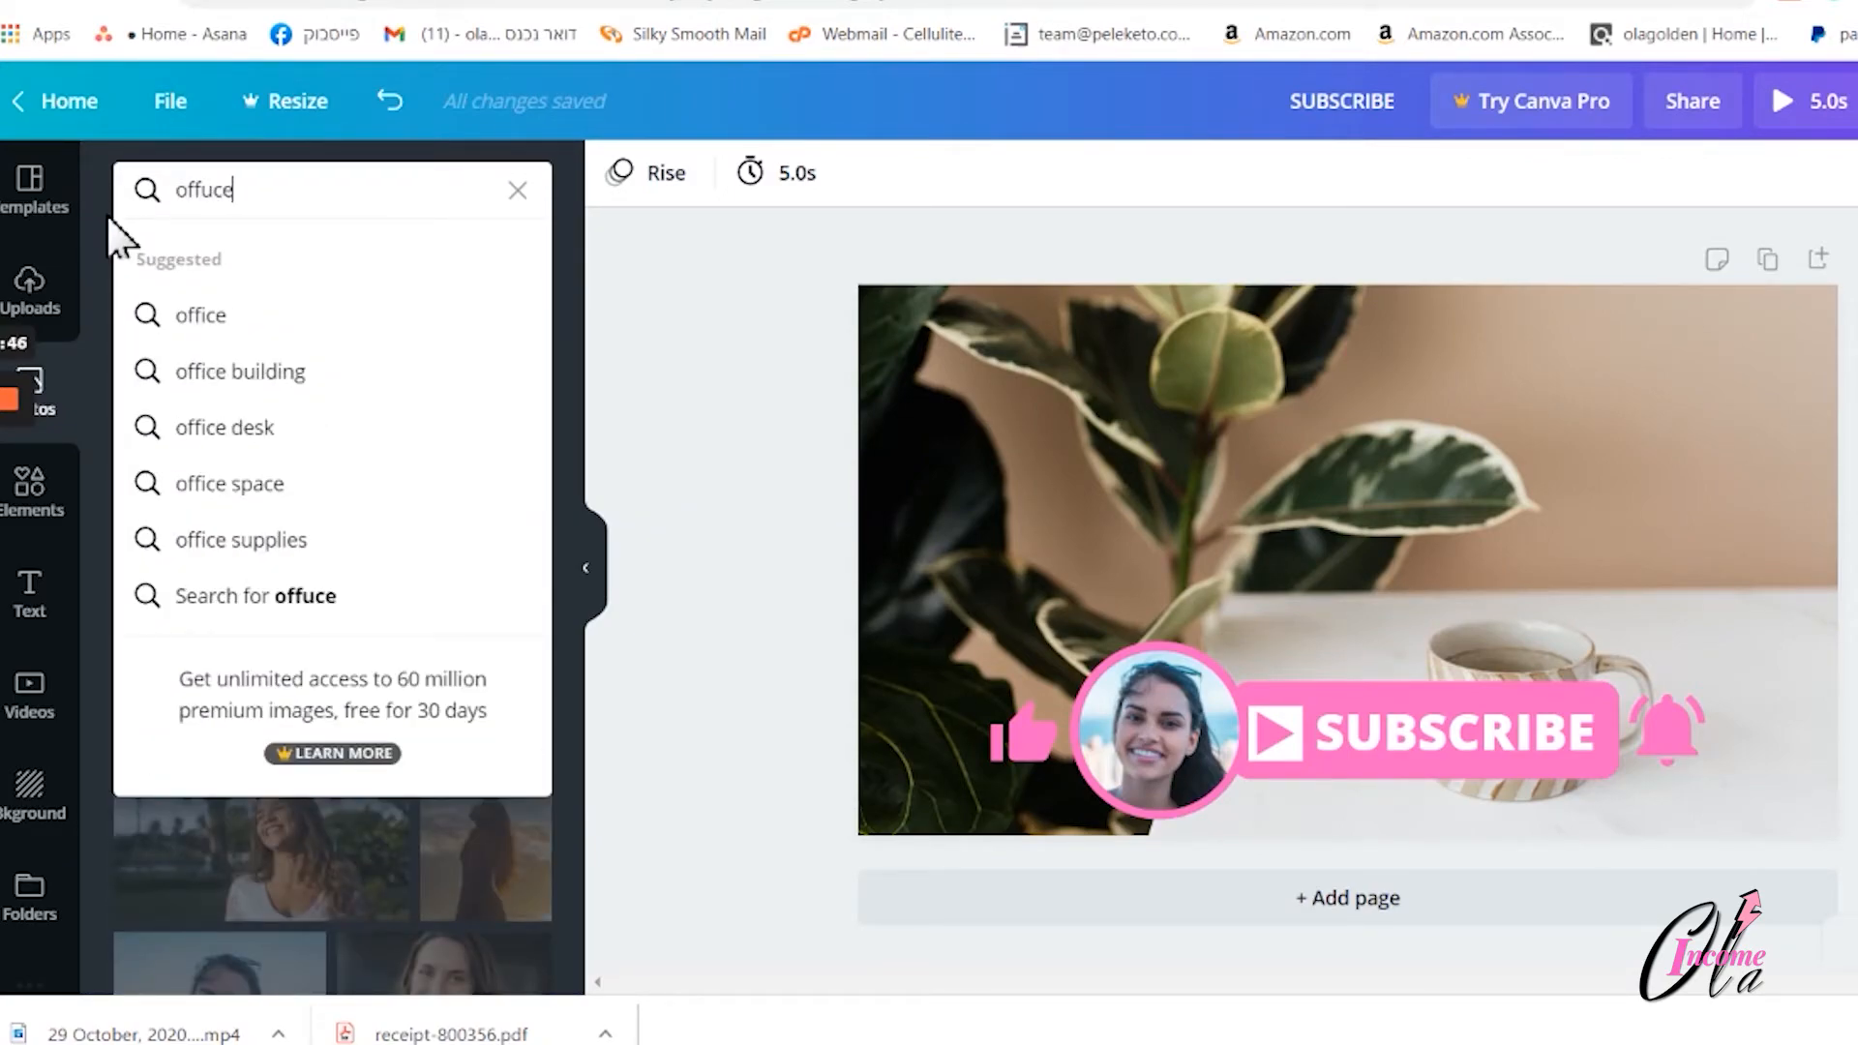
pyautogui.press('BackSpace')
pyautogui.press('BackSpace')
pyautogui.press('BackSpace')
pyautogui.write('ice')
pyautogui.press('Return')
# Try one office photo as the page background and replace it with the pink desk photo with the coffee cup
pyautogui.moveTo(218, 520); pyautogui.dragTo(928, 547)
pyautogui.scroll(-3, 329, 629)
pyautogui.moveTo(442, 513); pyautogui.dragTo(1016, 560)
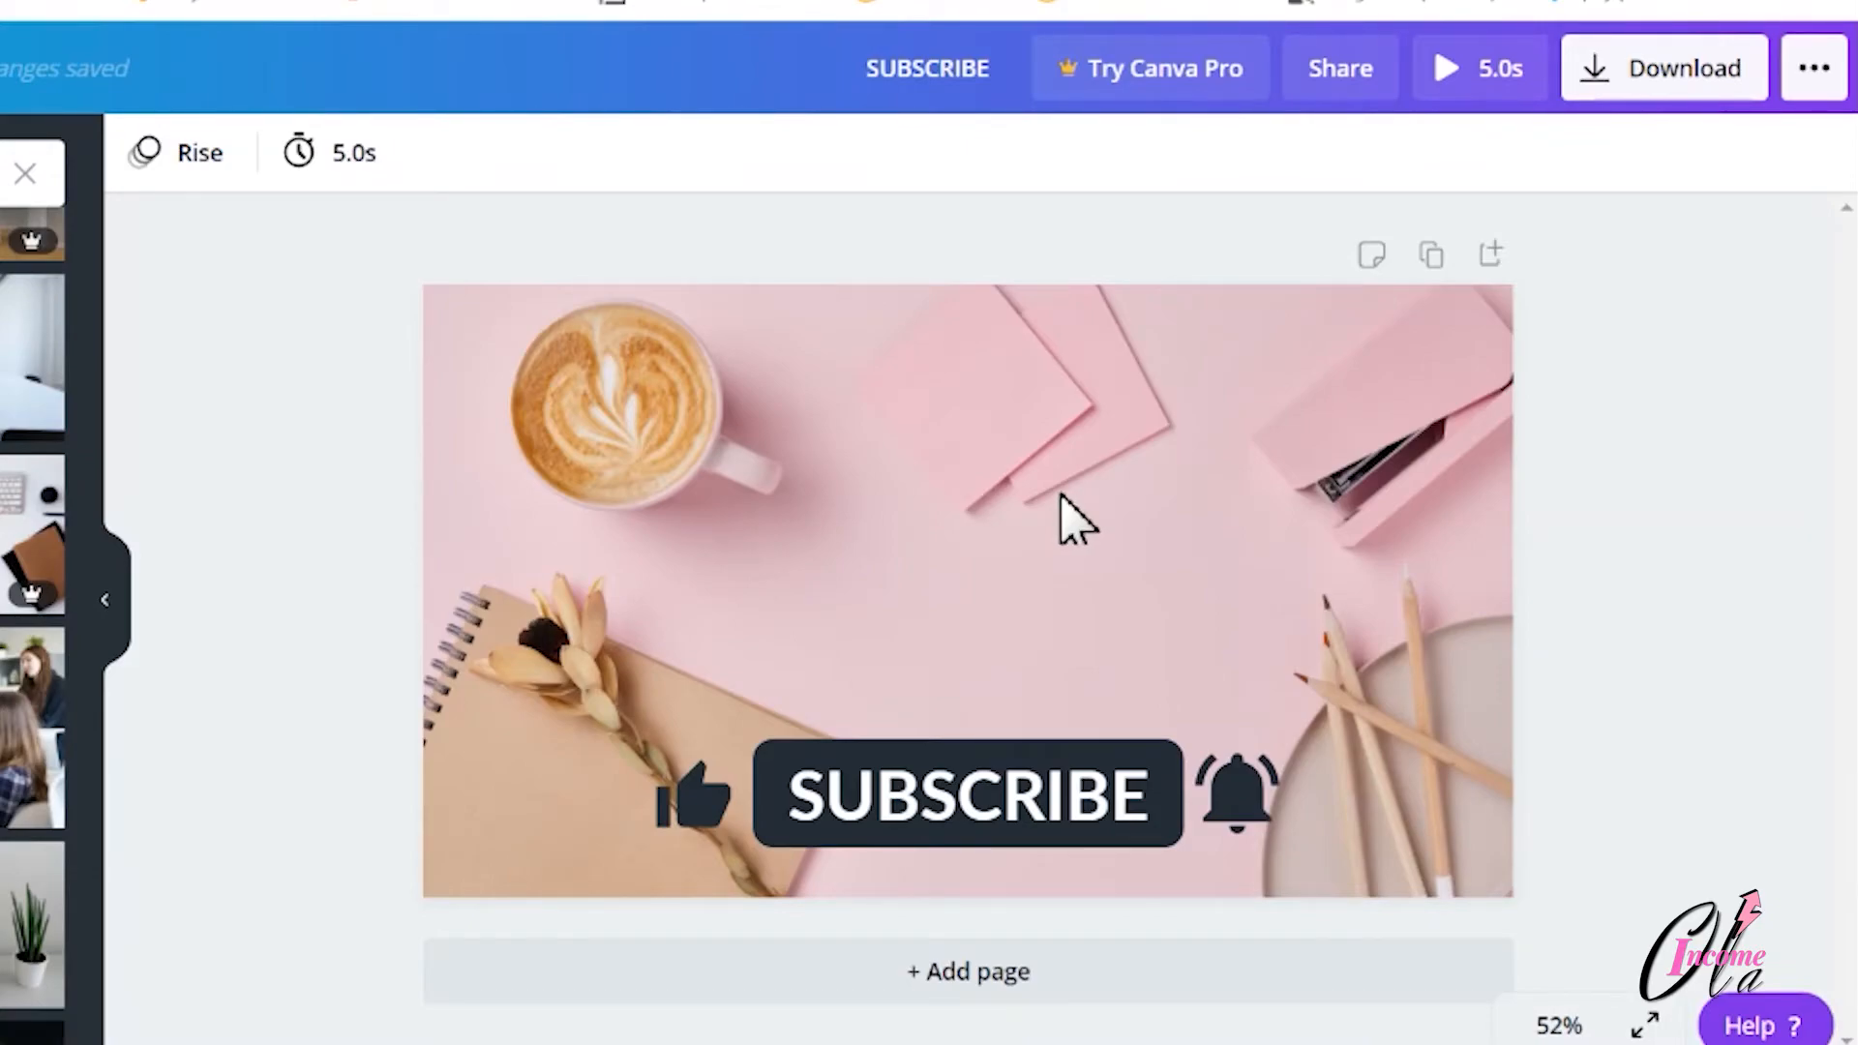
# Remove the pink desk background photo from the page and download the design as a PNG image
pyautogui.click(809, 438)
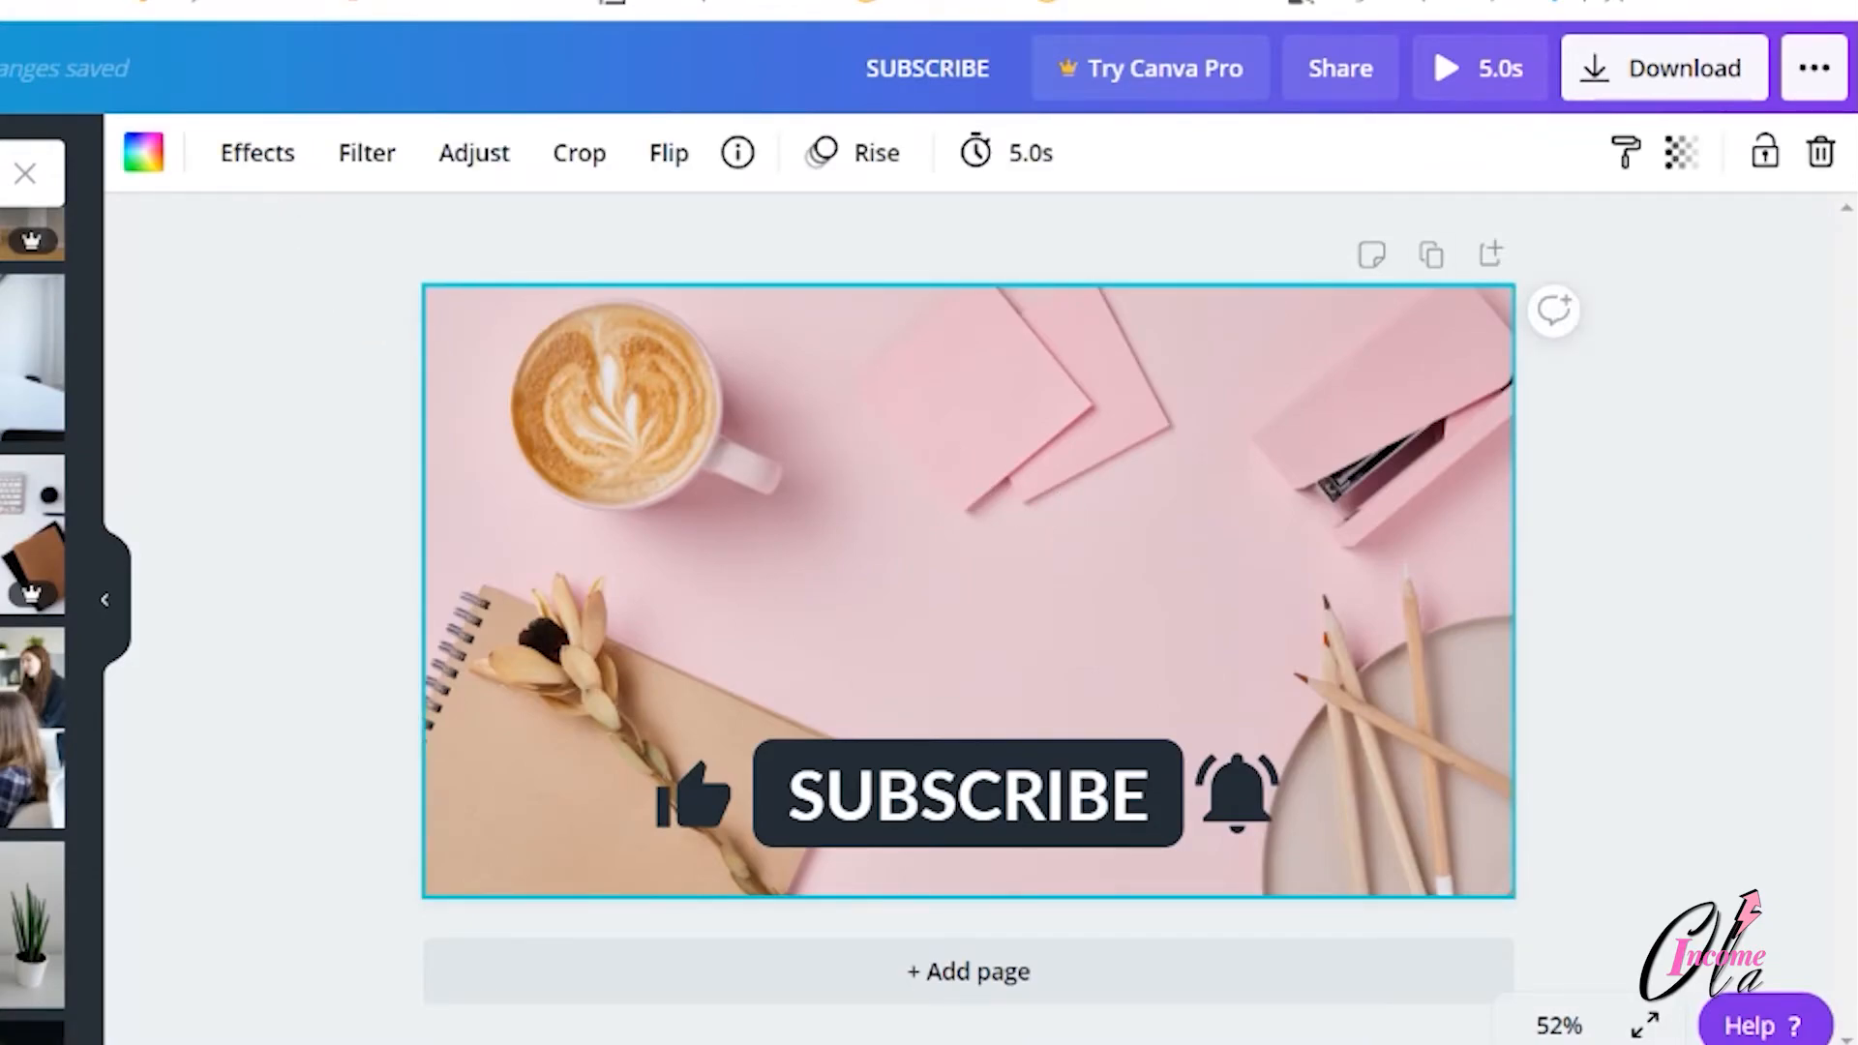
pyautogui.click(1820, 152)
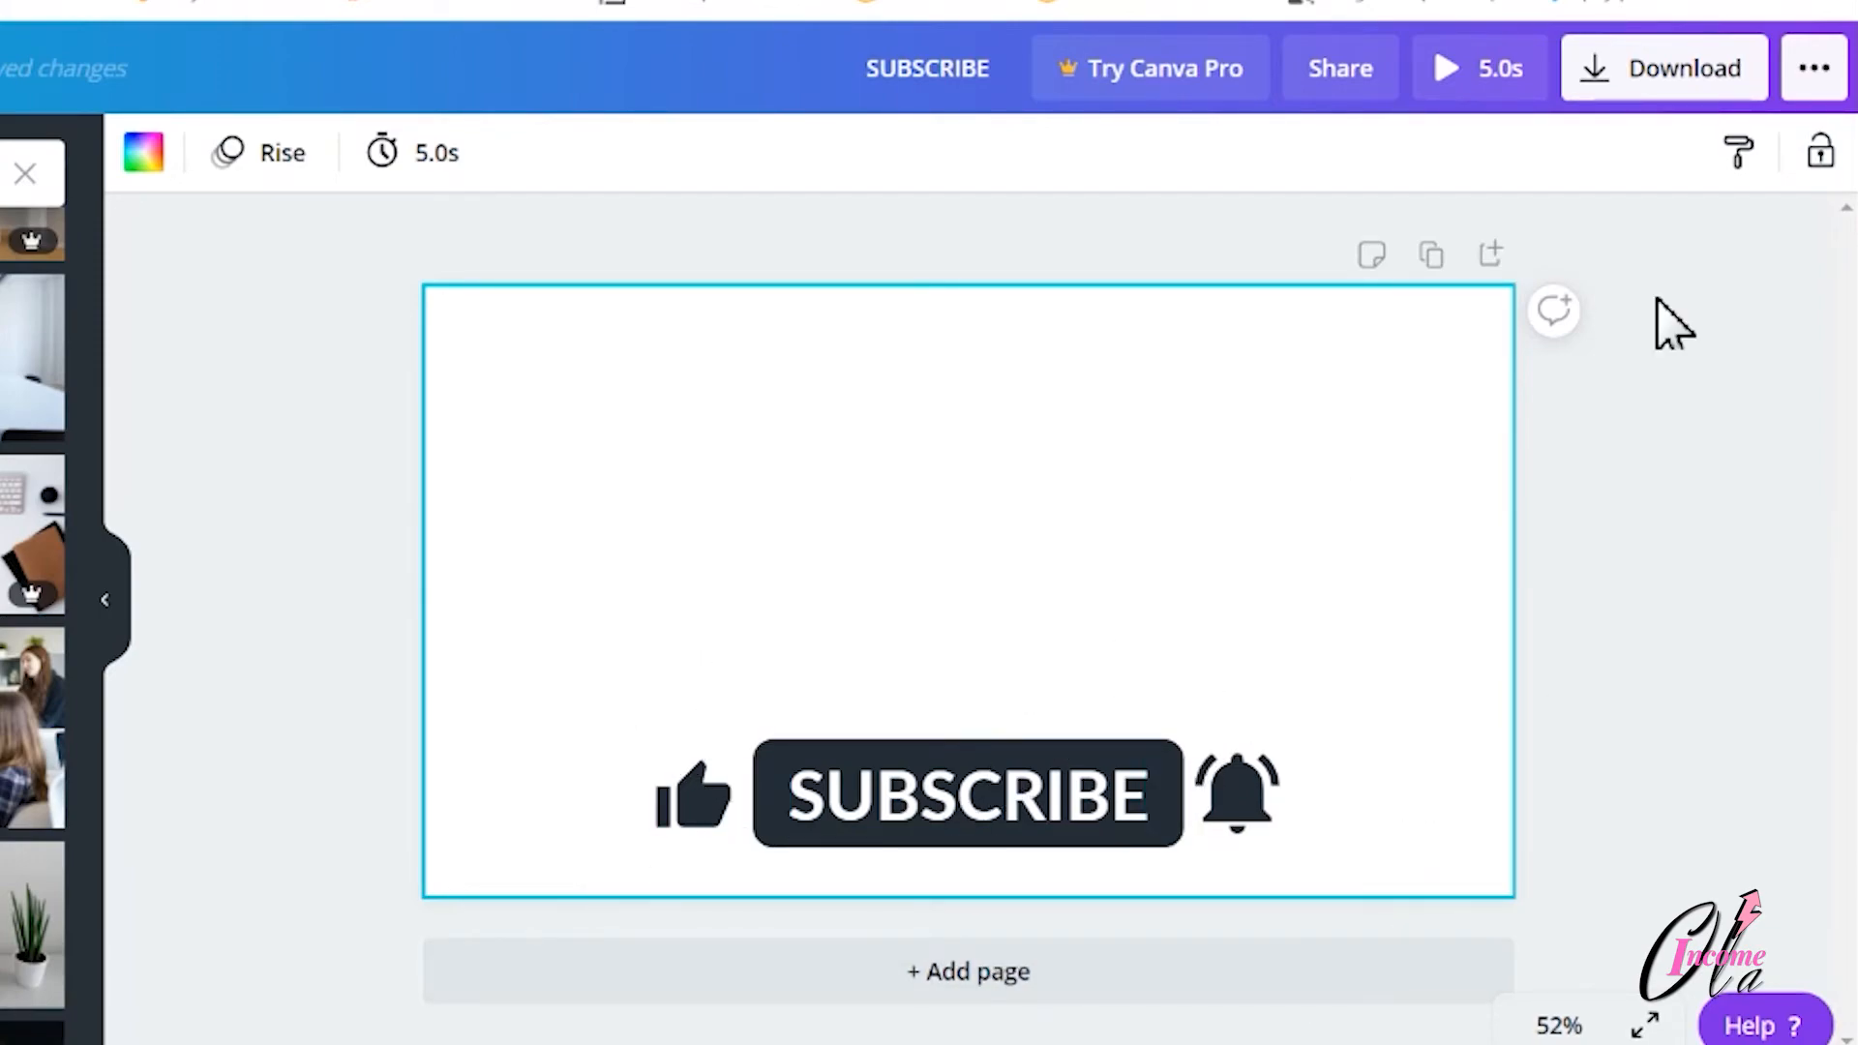
pyautogui.click(1592, 70)
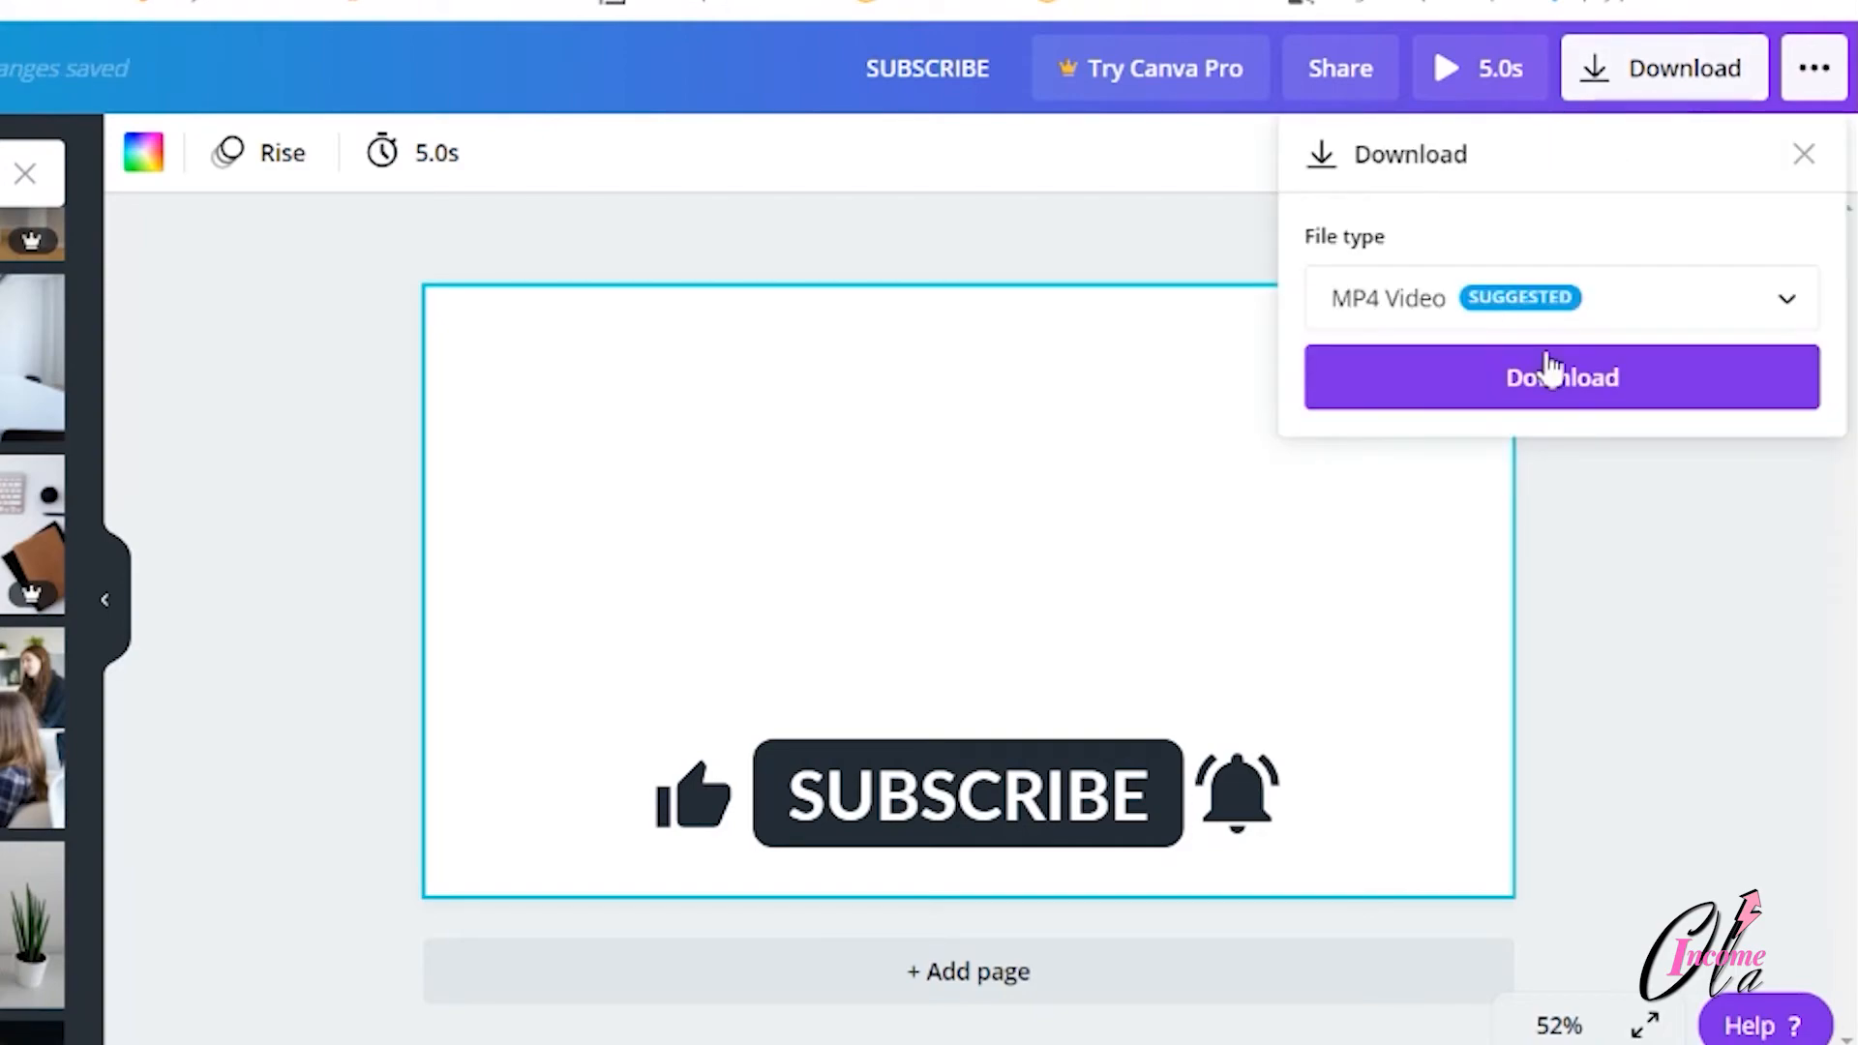
pyautogui.click(1787, 312)
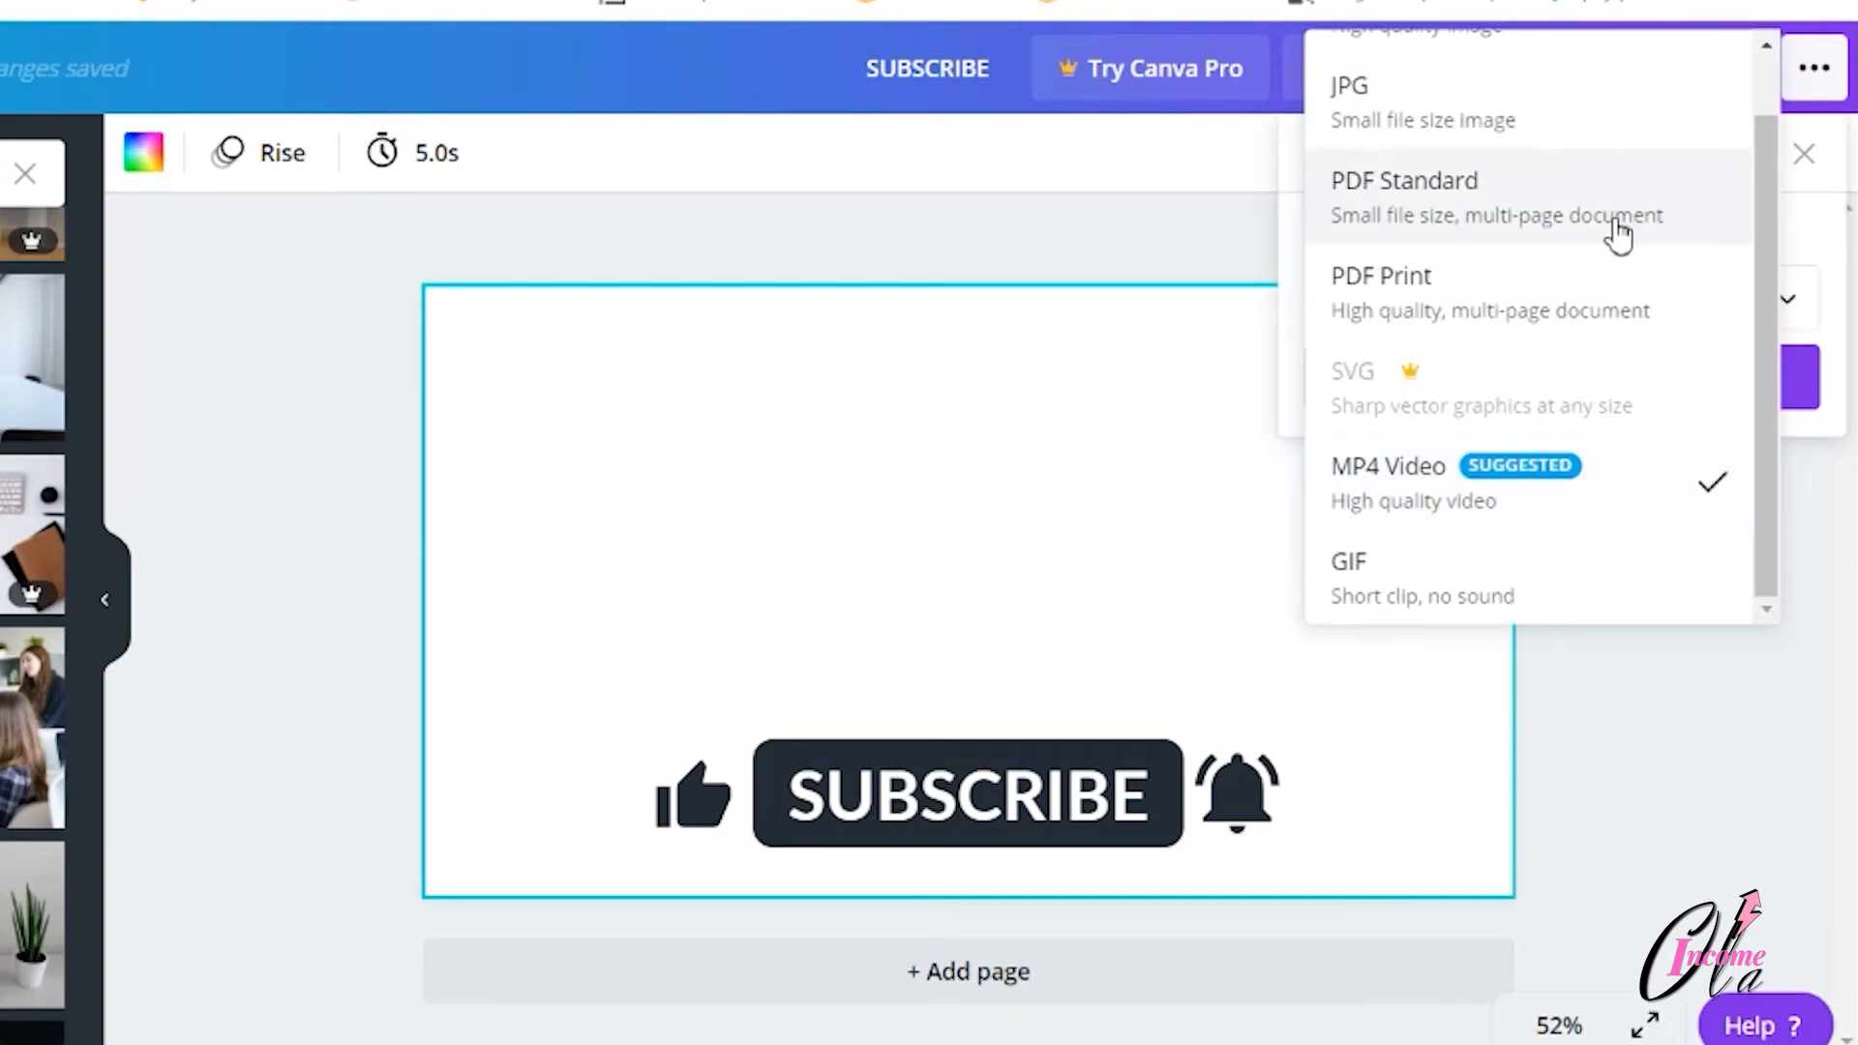
pyautogui.scroll(2, 1606, 252)
pyautogui.click(1497, 96)
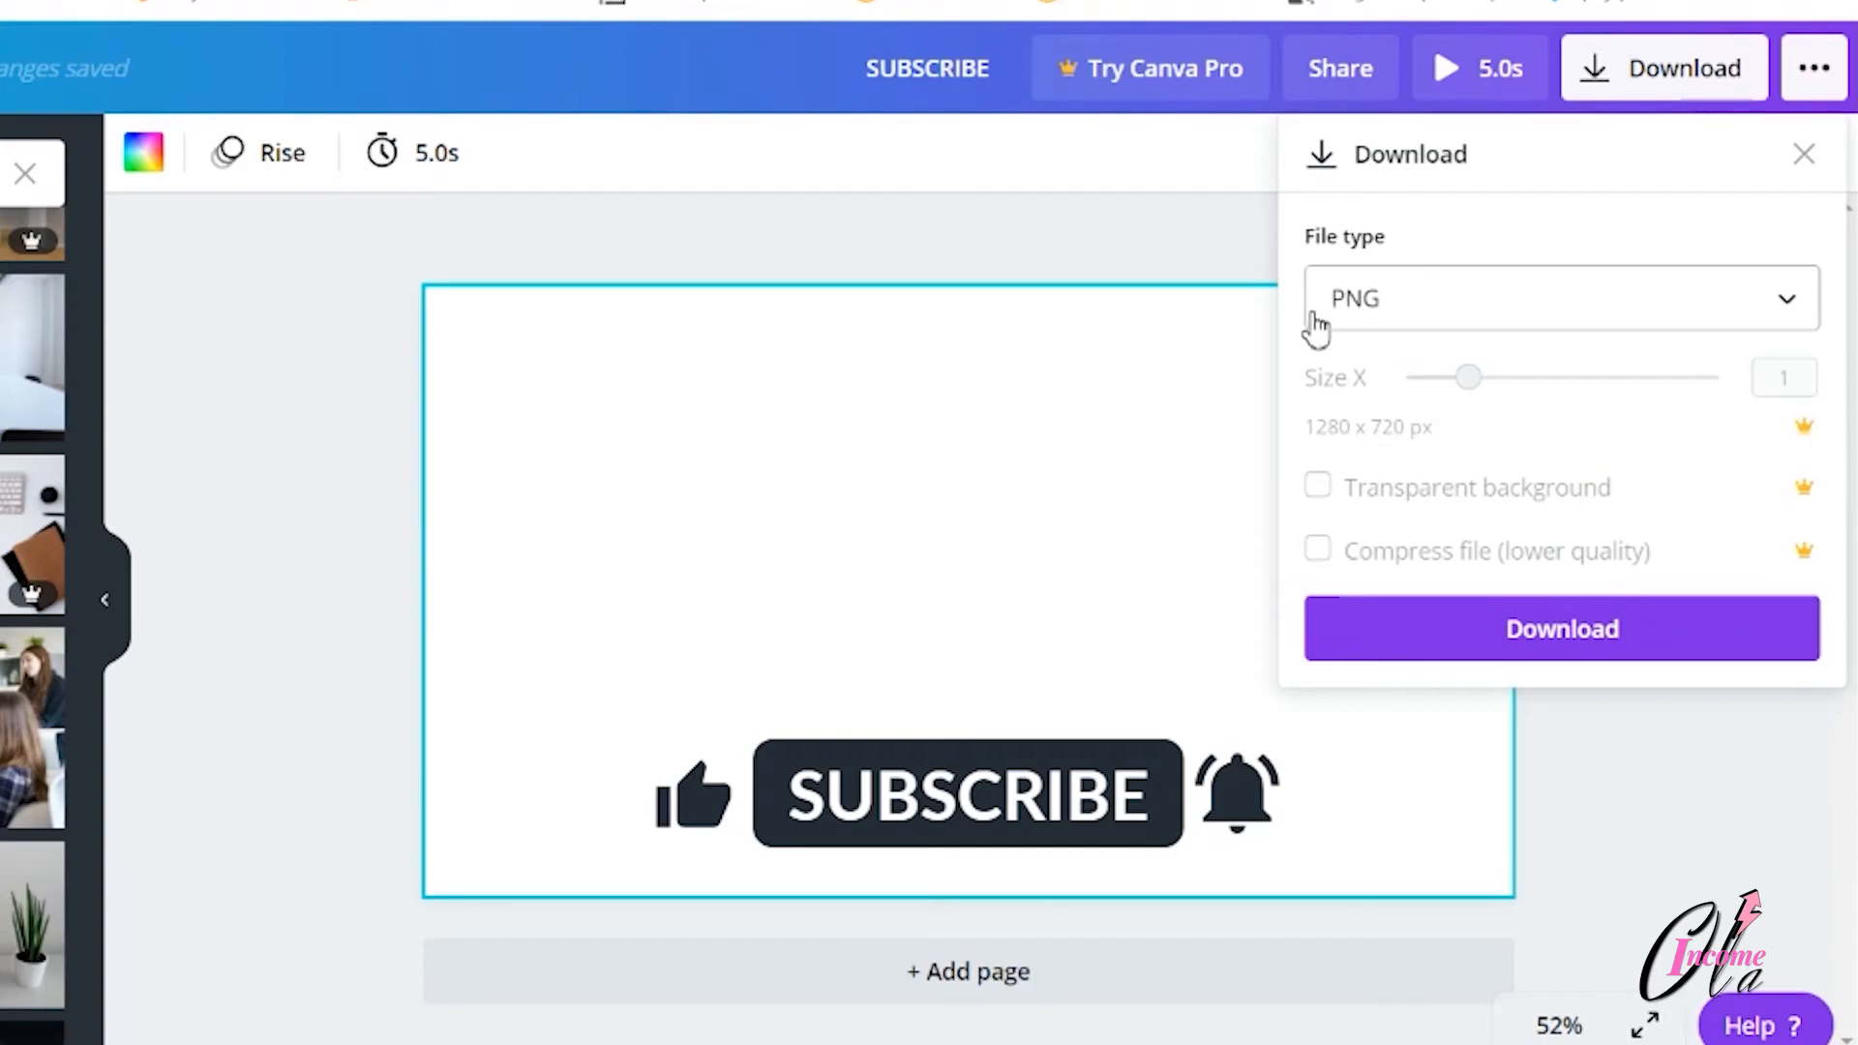
pyautogui.click(1592, 660)
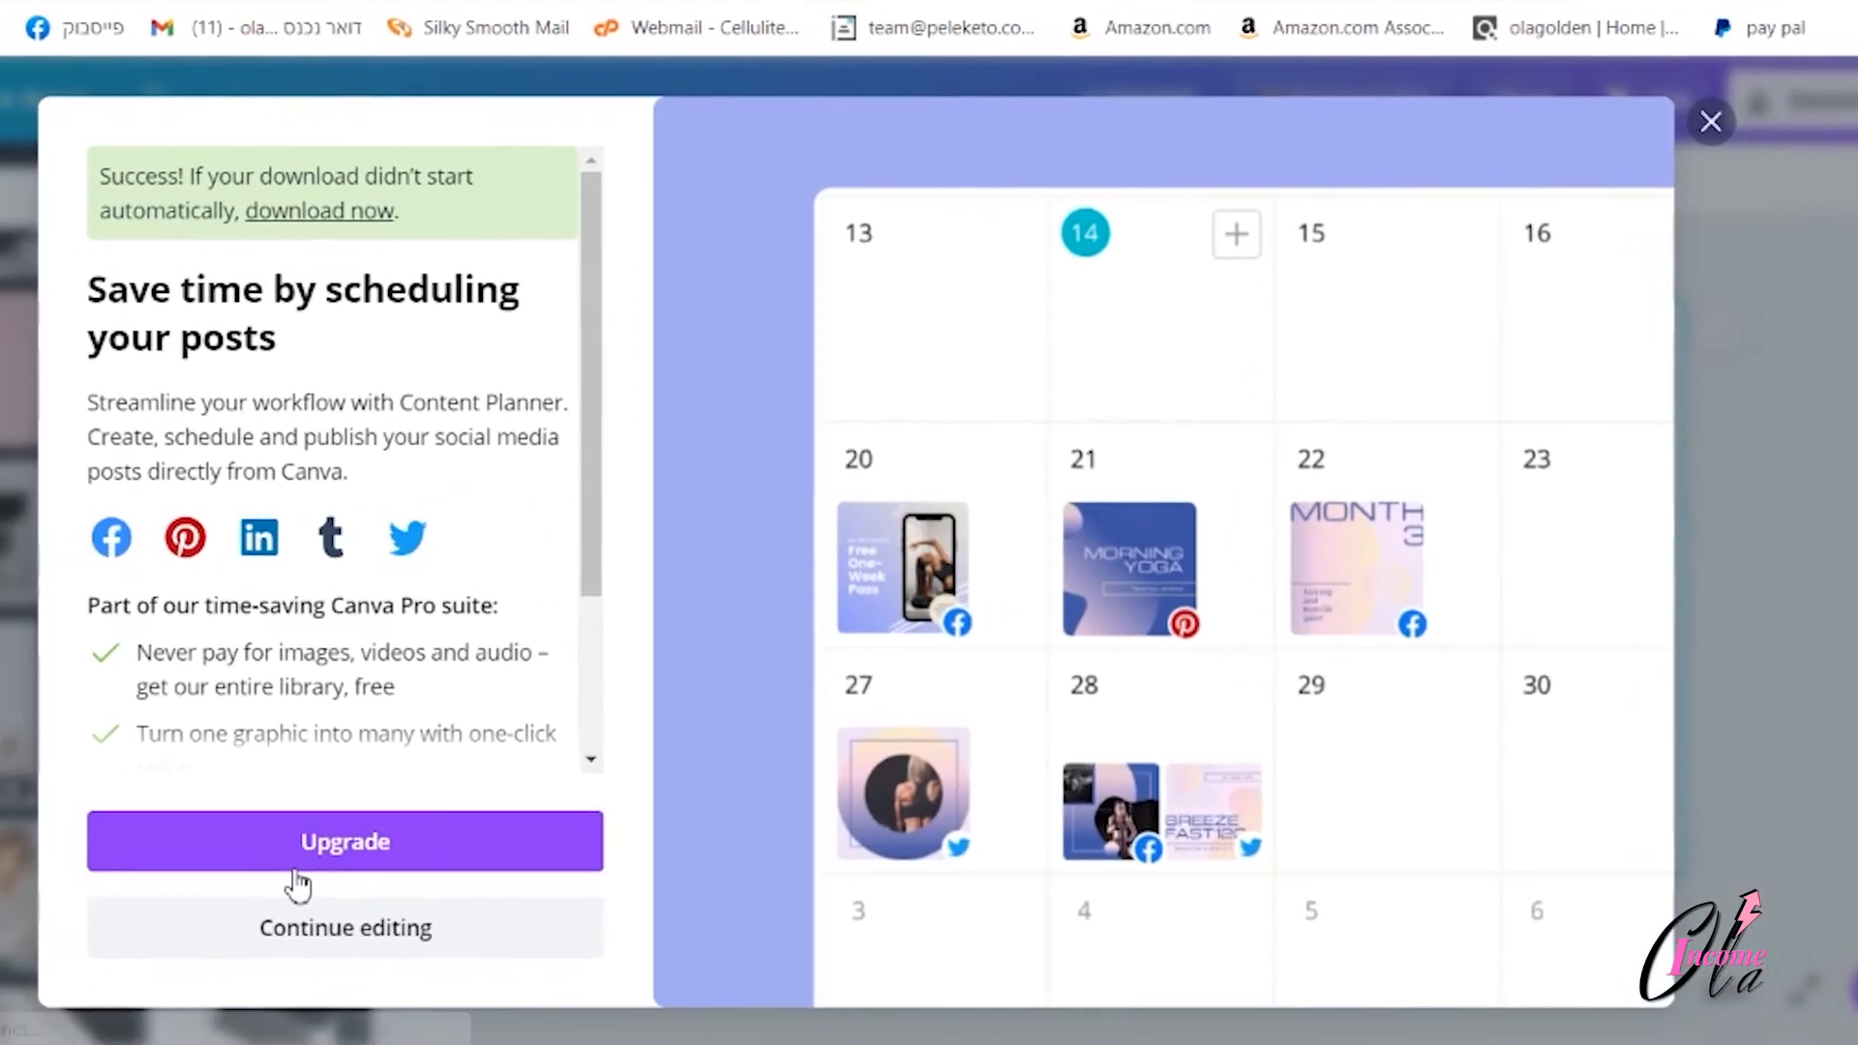
pyautogui.click(300, 919)
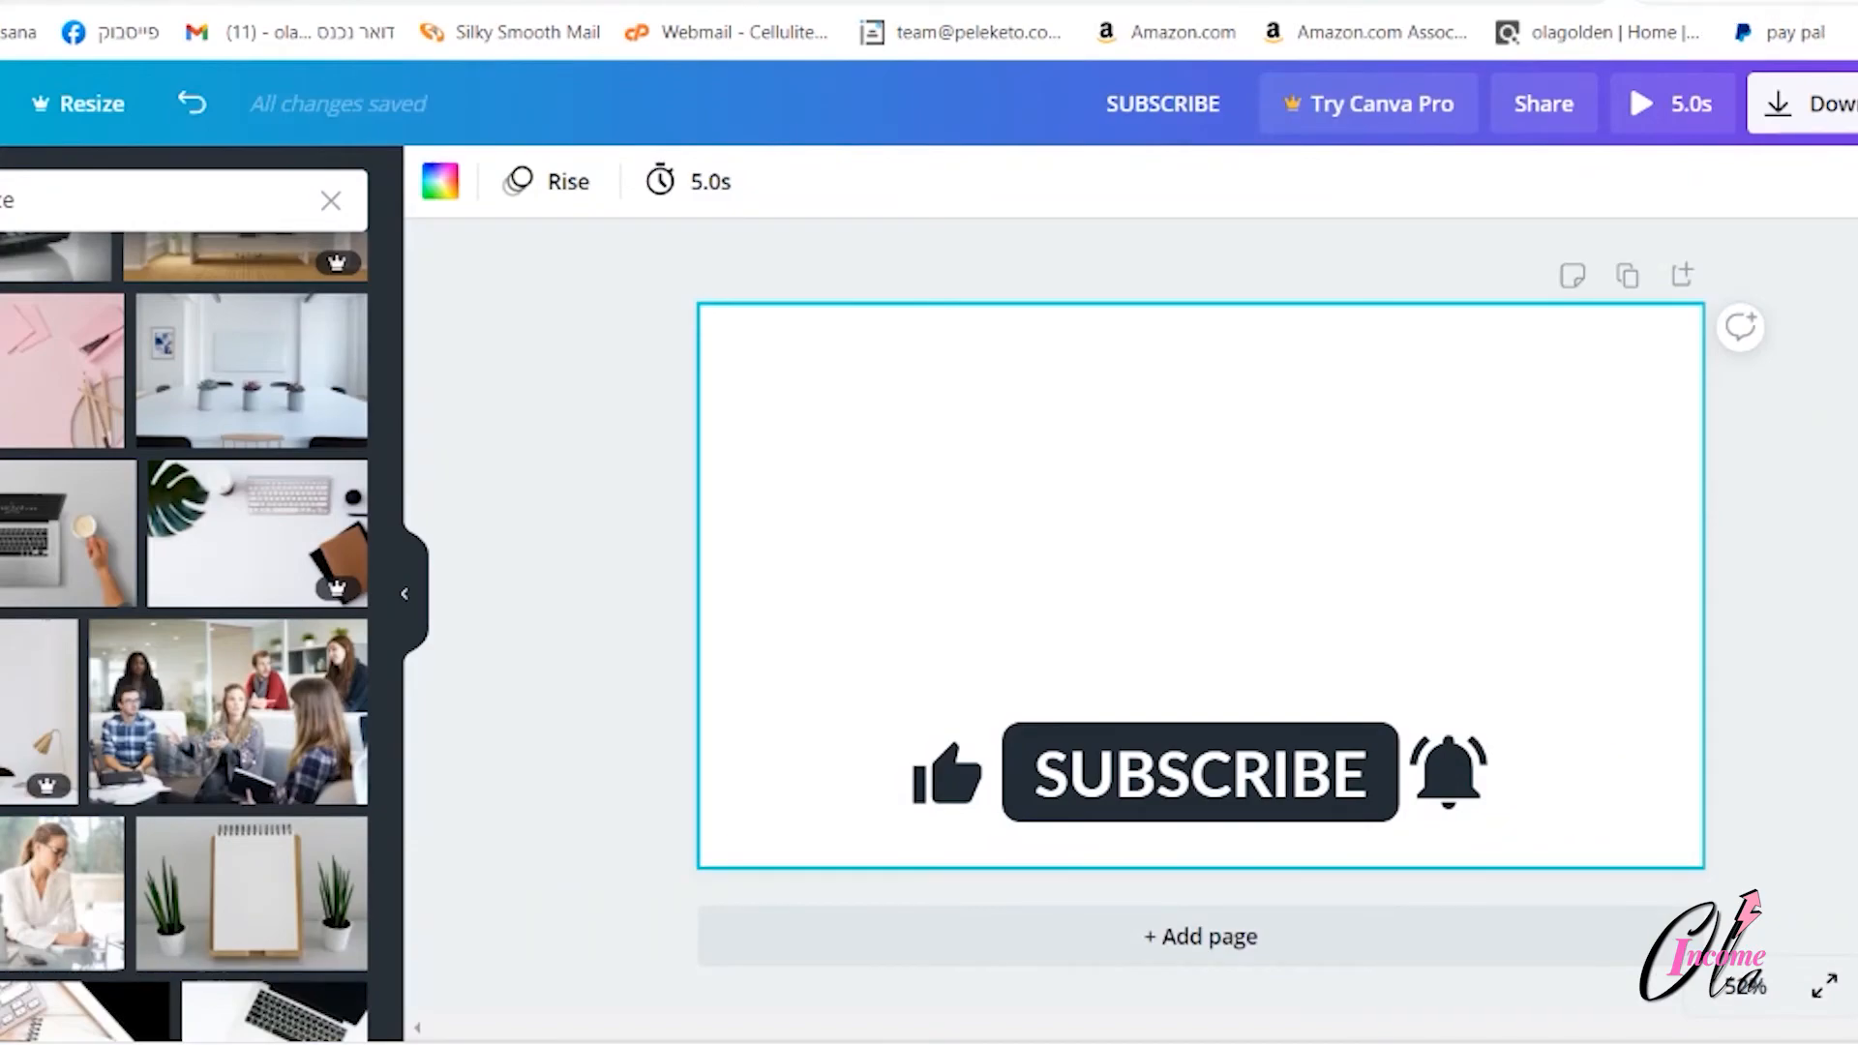
# Switch to LunaPic in a new browser tab and upload the downloaded image SUBSCRIBE (3)
pyautogui.hotkey('ctrl', 't')
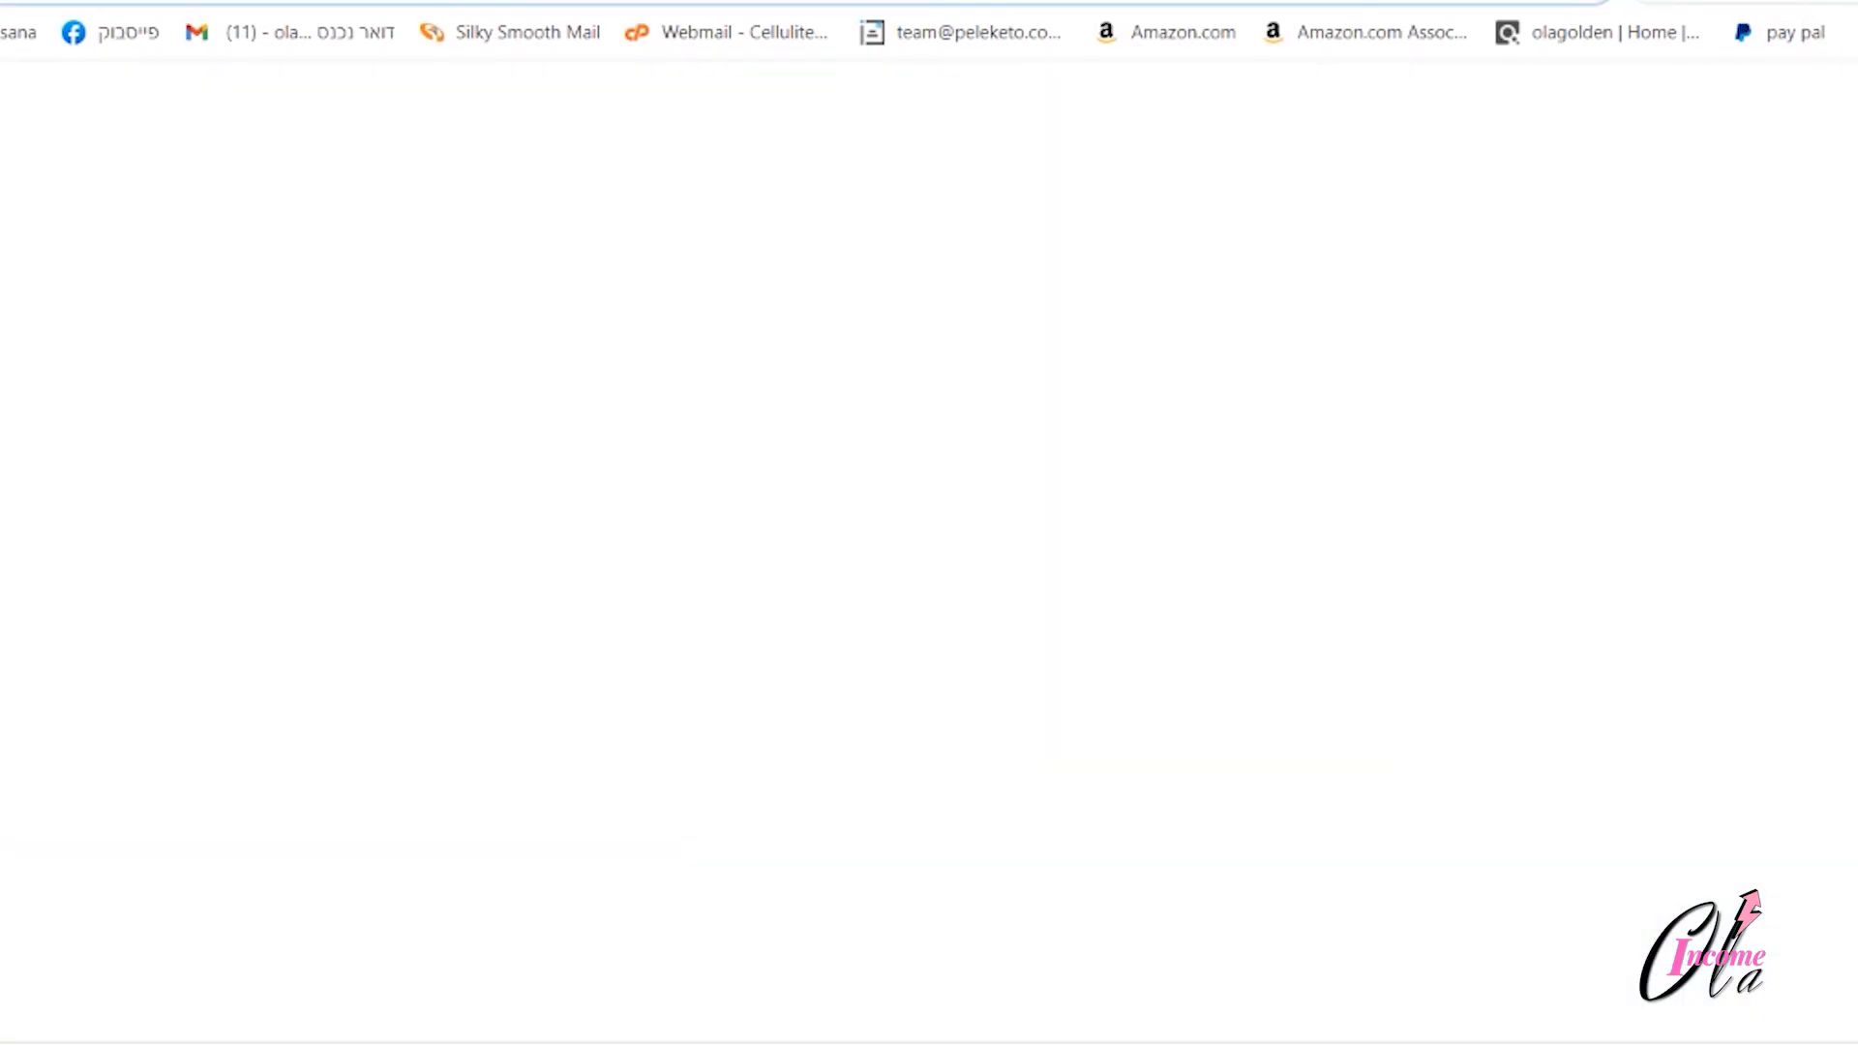
pyautogui.click(1853, 3)
pyautogui.moveTo(1838, 219)
pyautogui.scroll(-1, 1258, 885)
pyautogui.click(1180, 888)
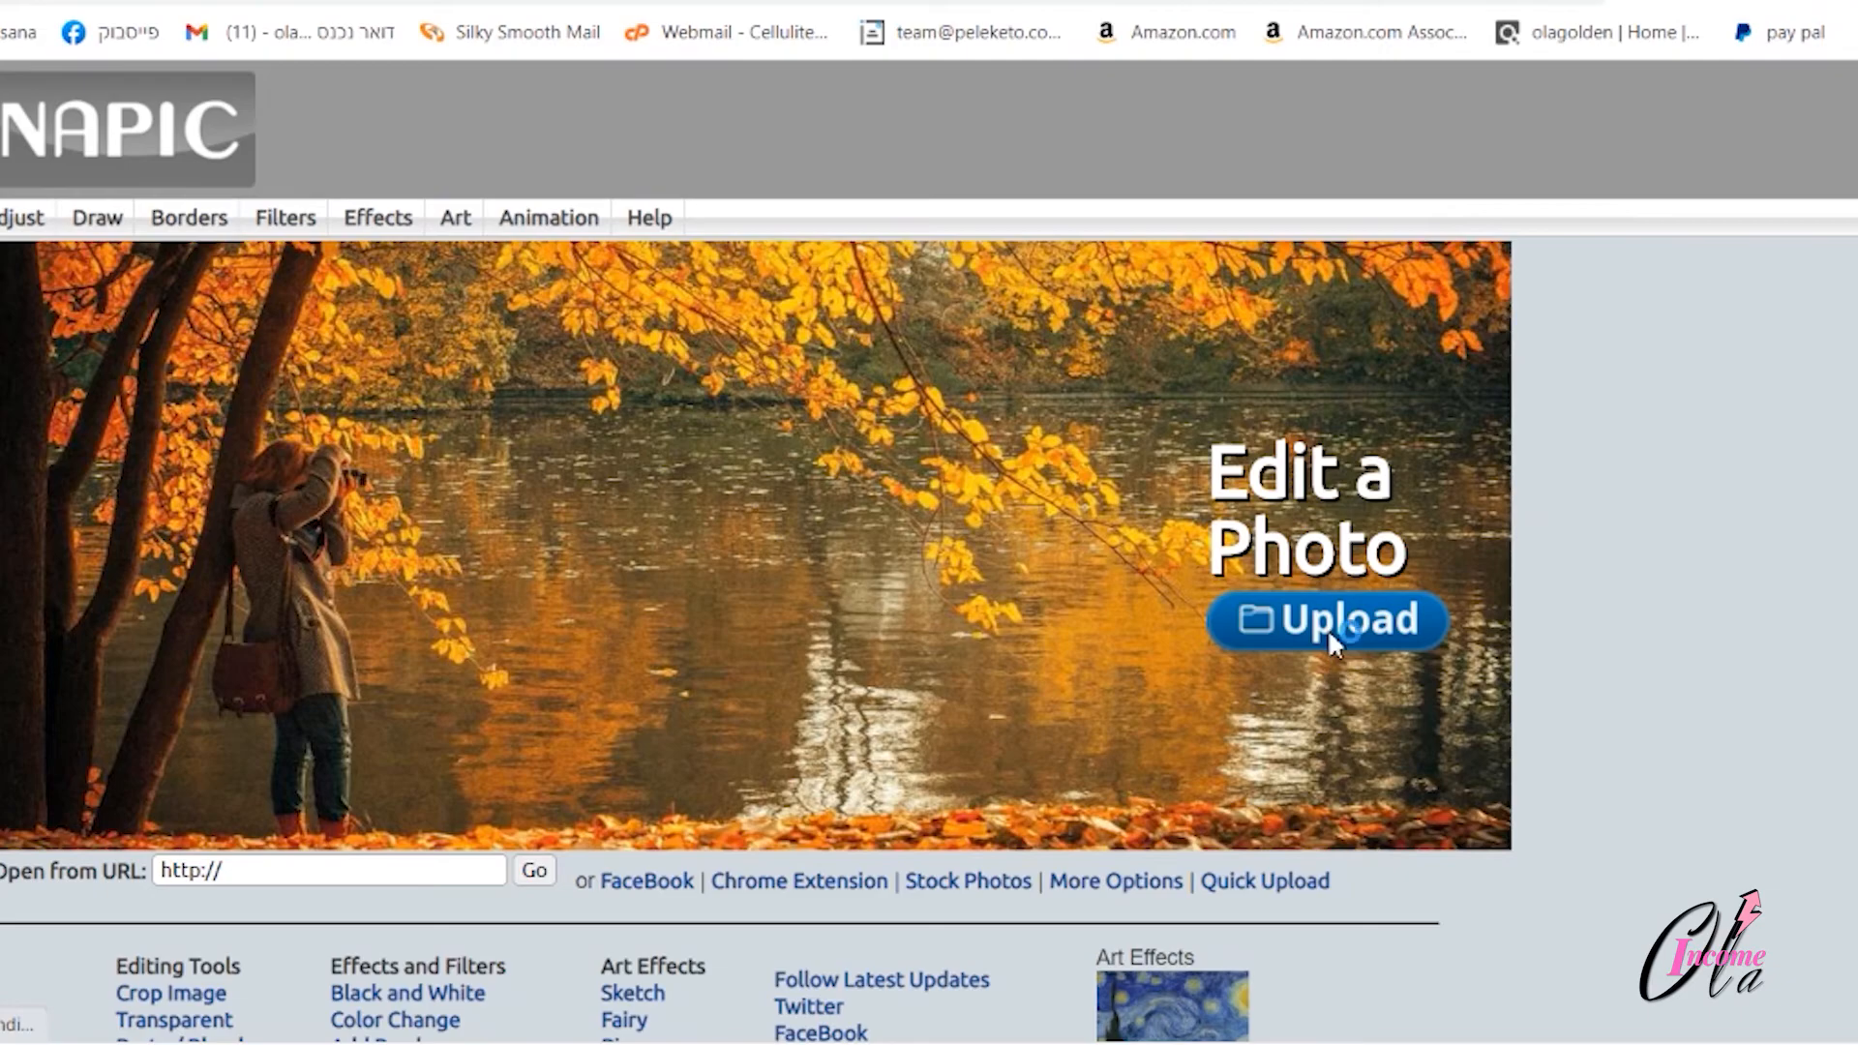
pyautogui.click(1327, 629)
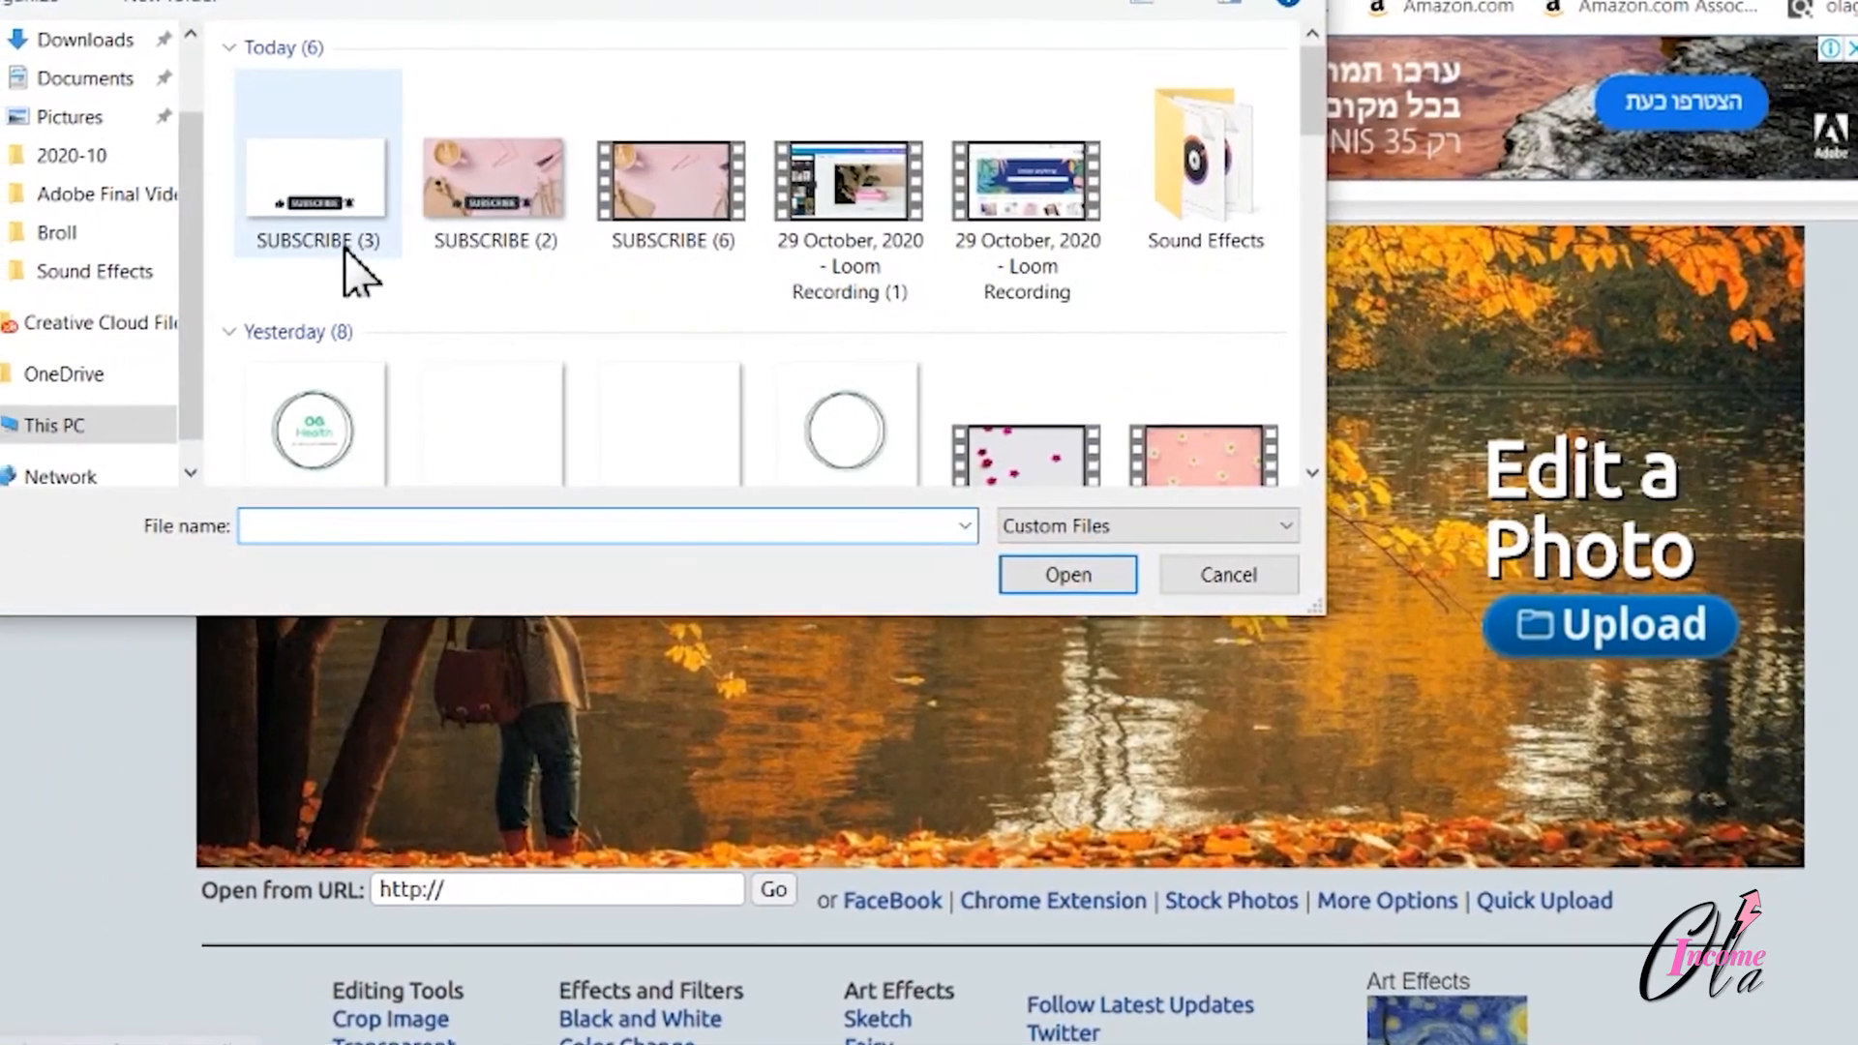
pyautogui.click(103, 219)
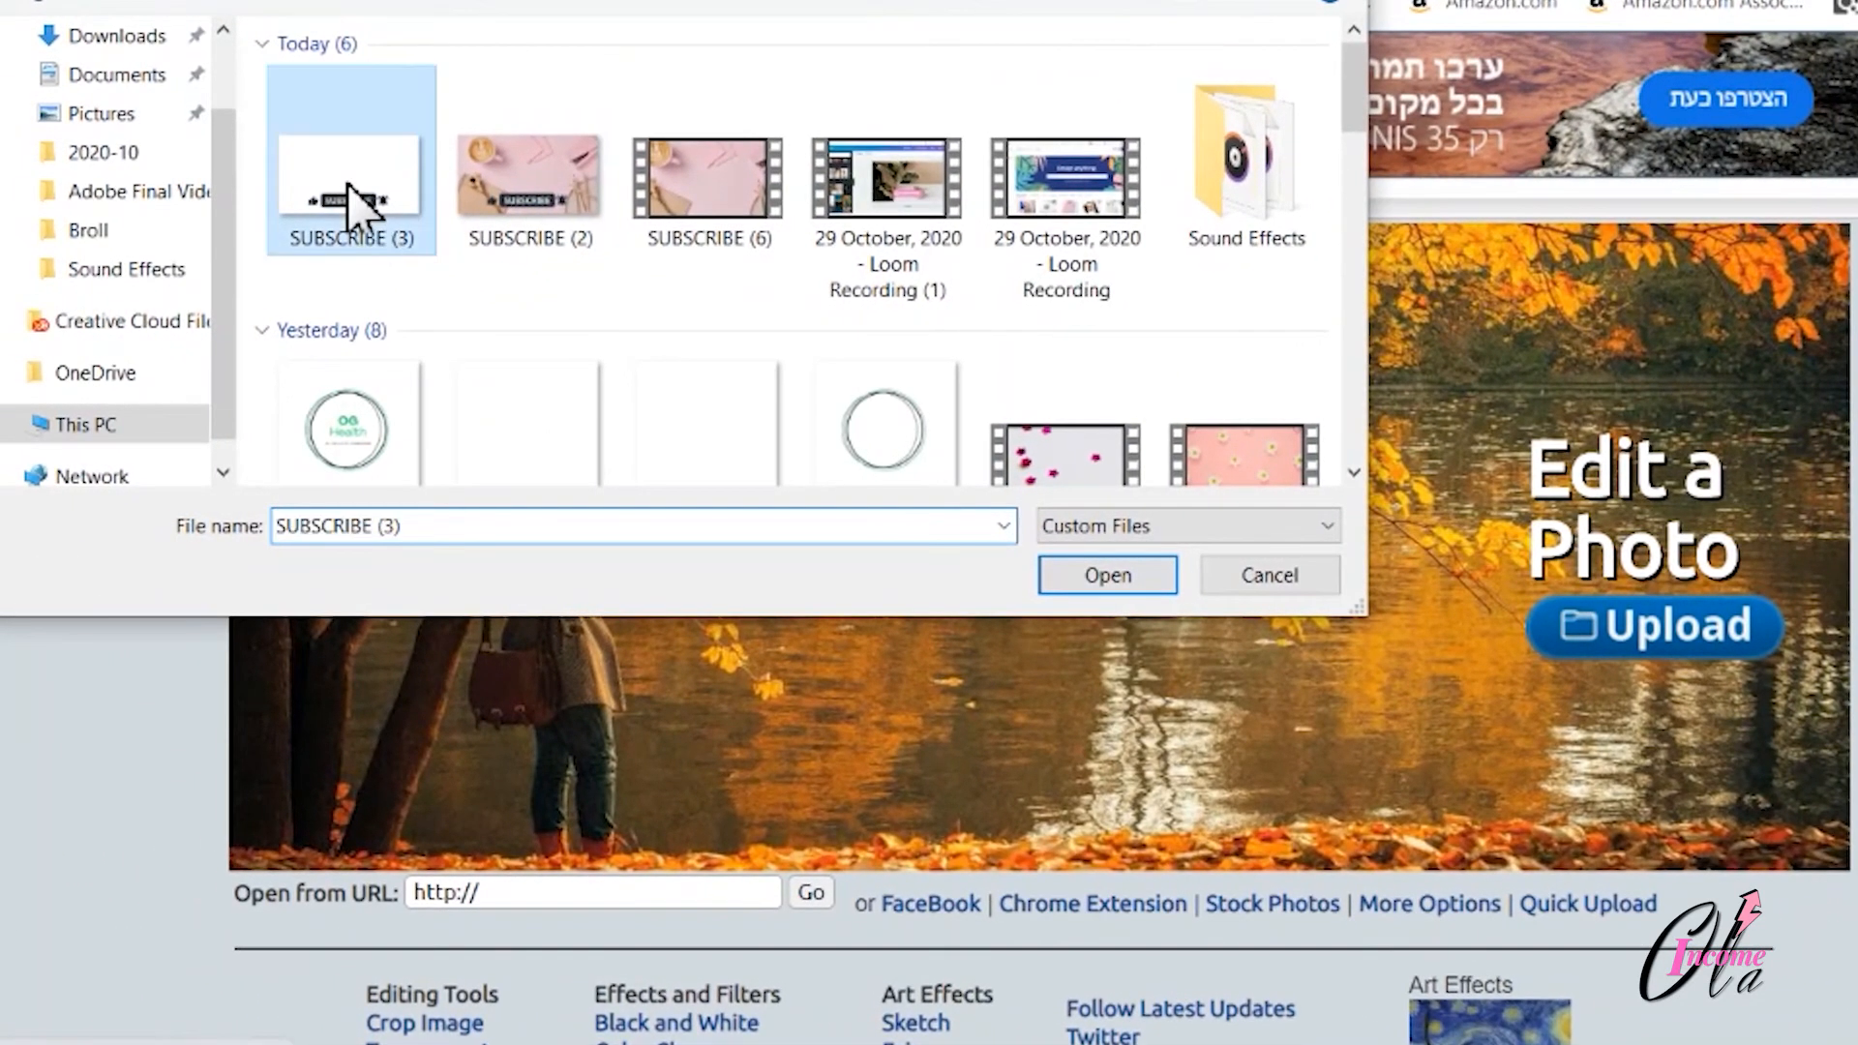
pyautogui.click(1111, 580)
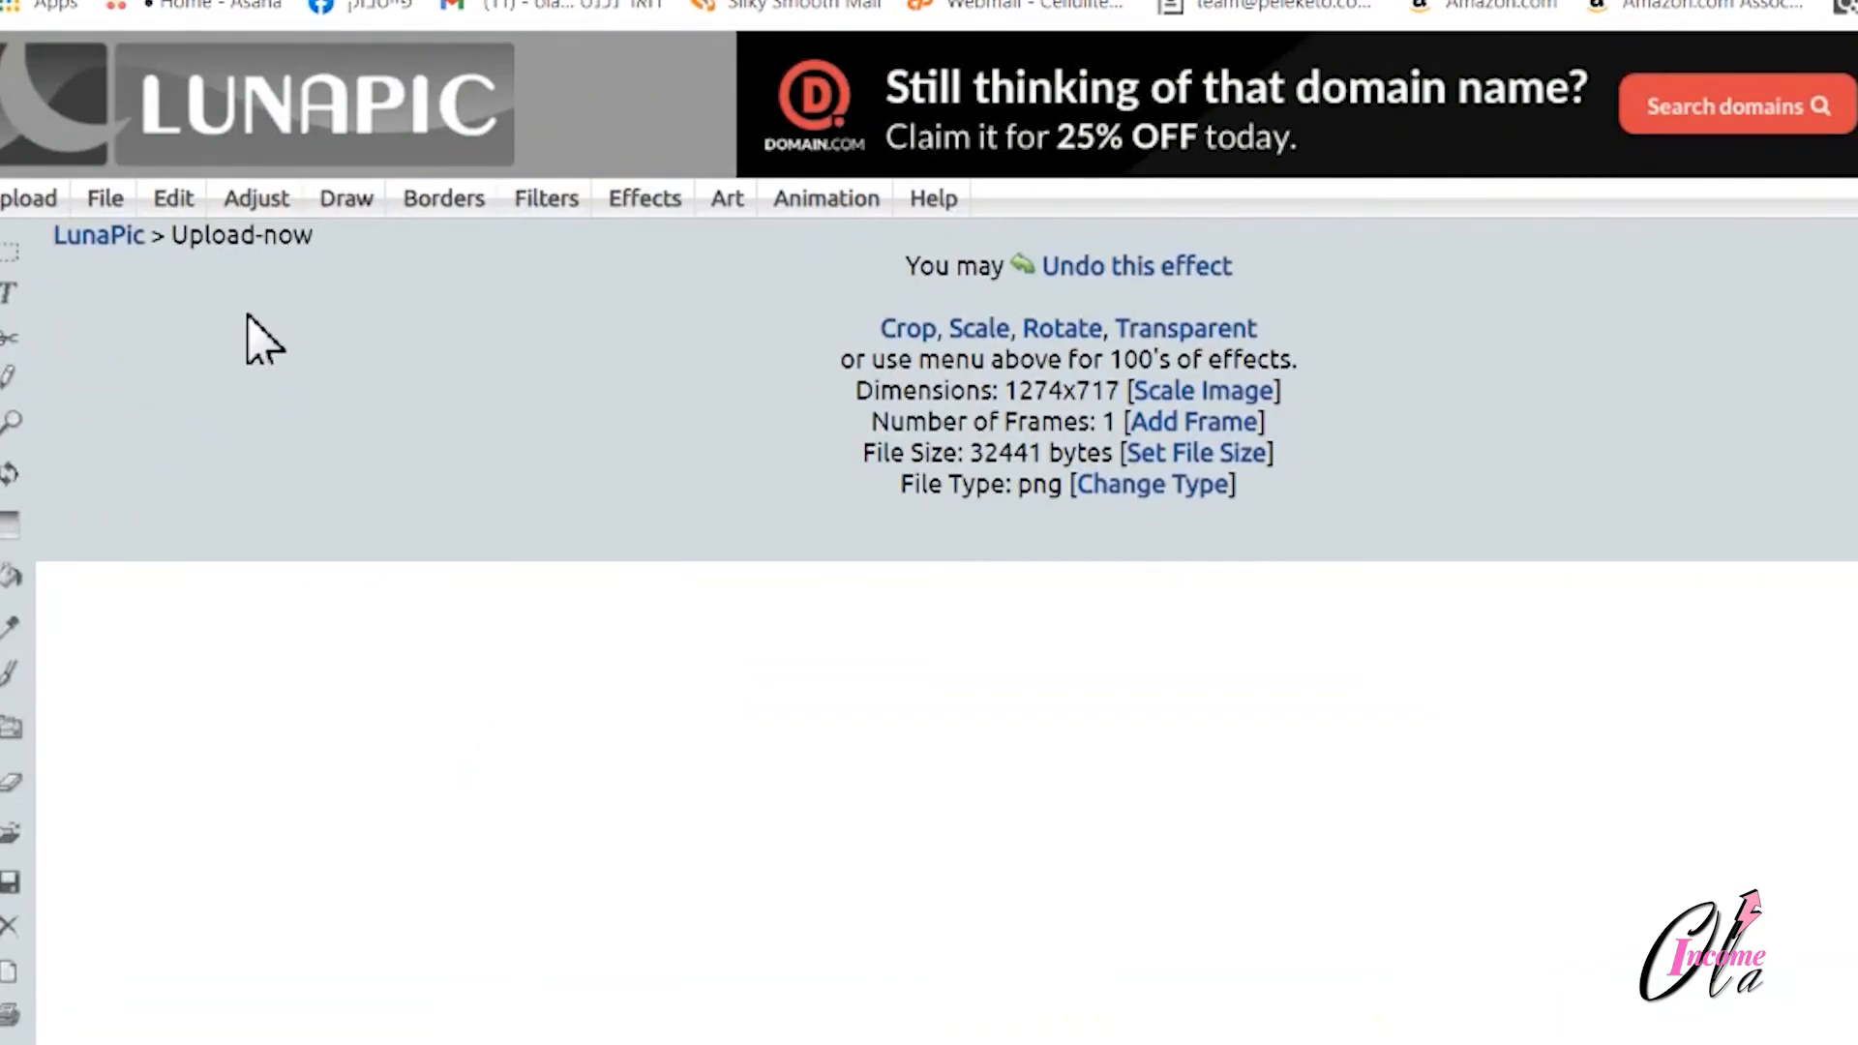
# Make the white background of the subscribe graphic transparent and save the image
pyautogui.click(180, 209)
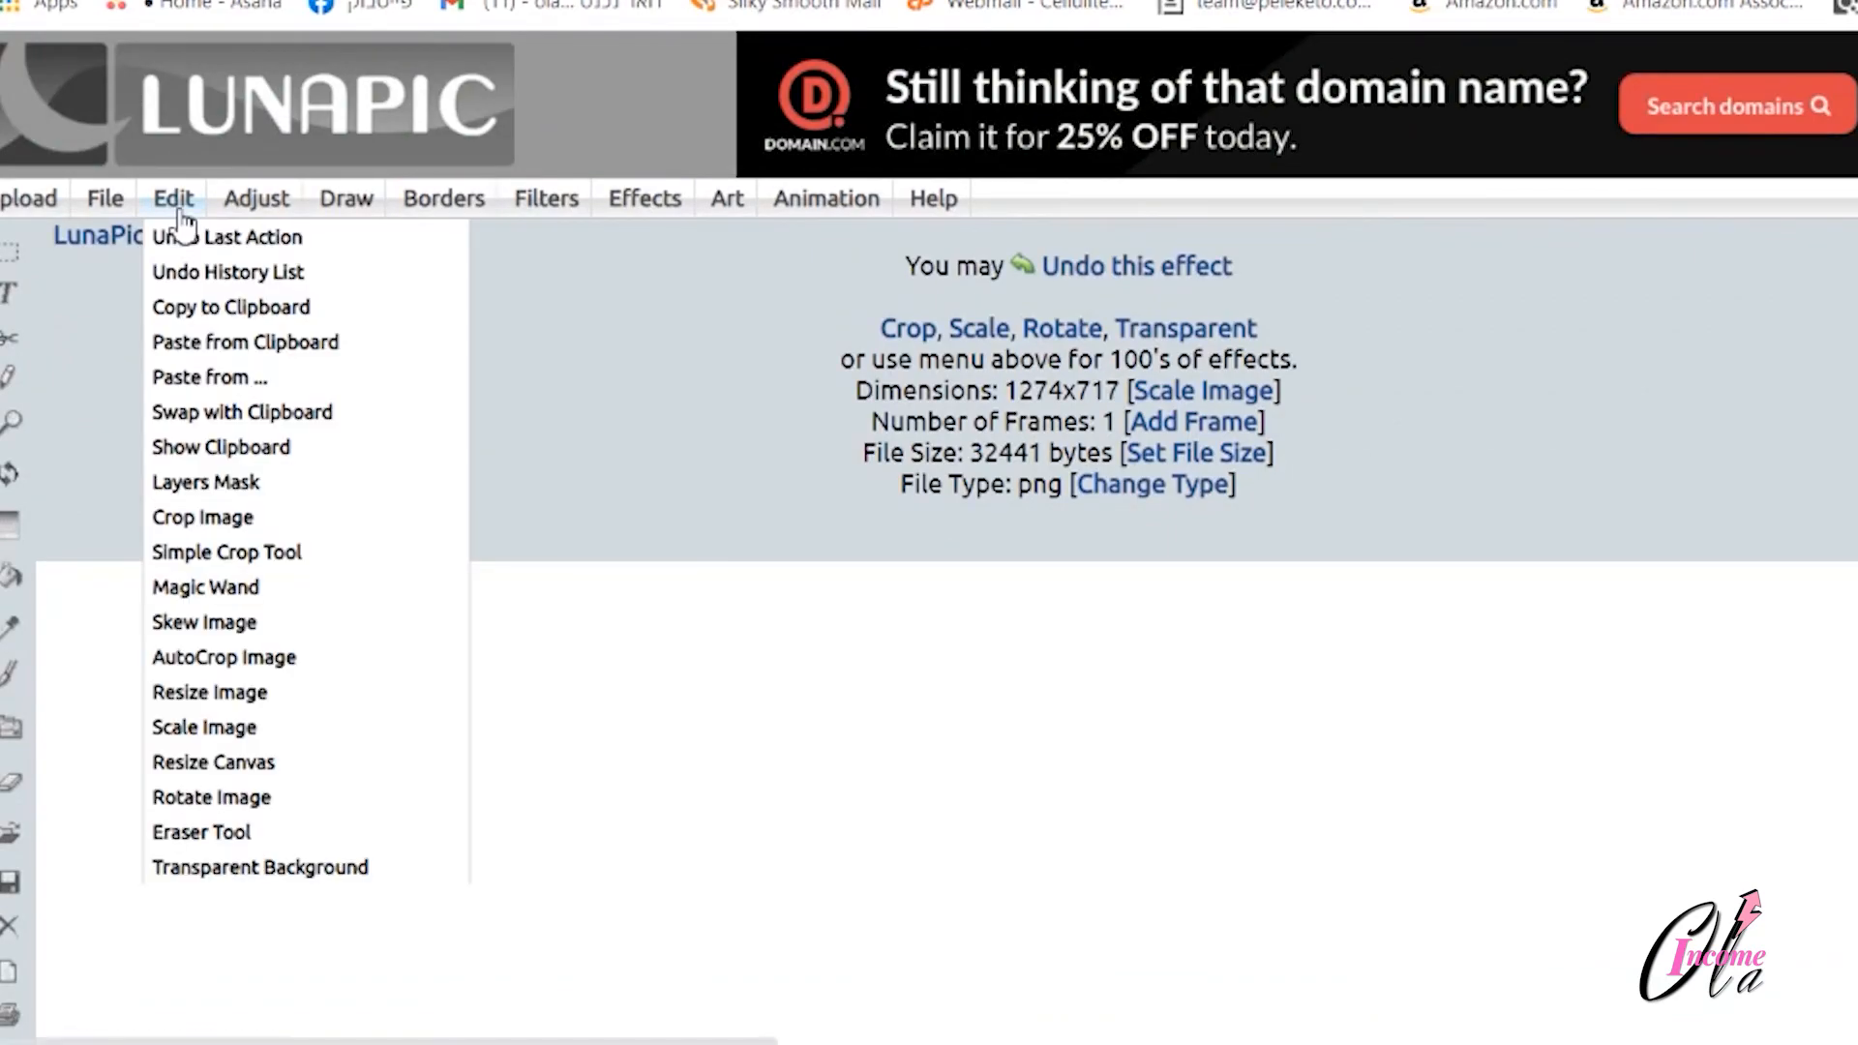
pyautogui.click(281, 871)
pyautogui.scroll(-3, 761, 540)
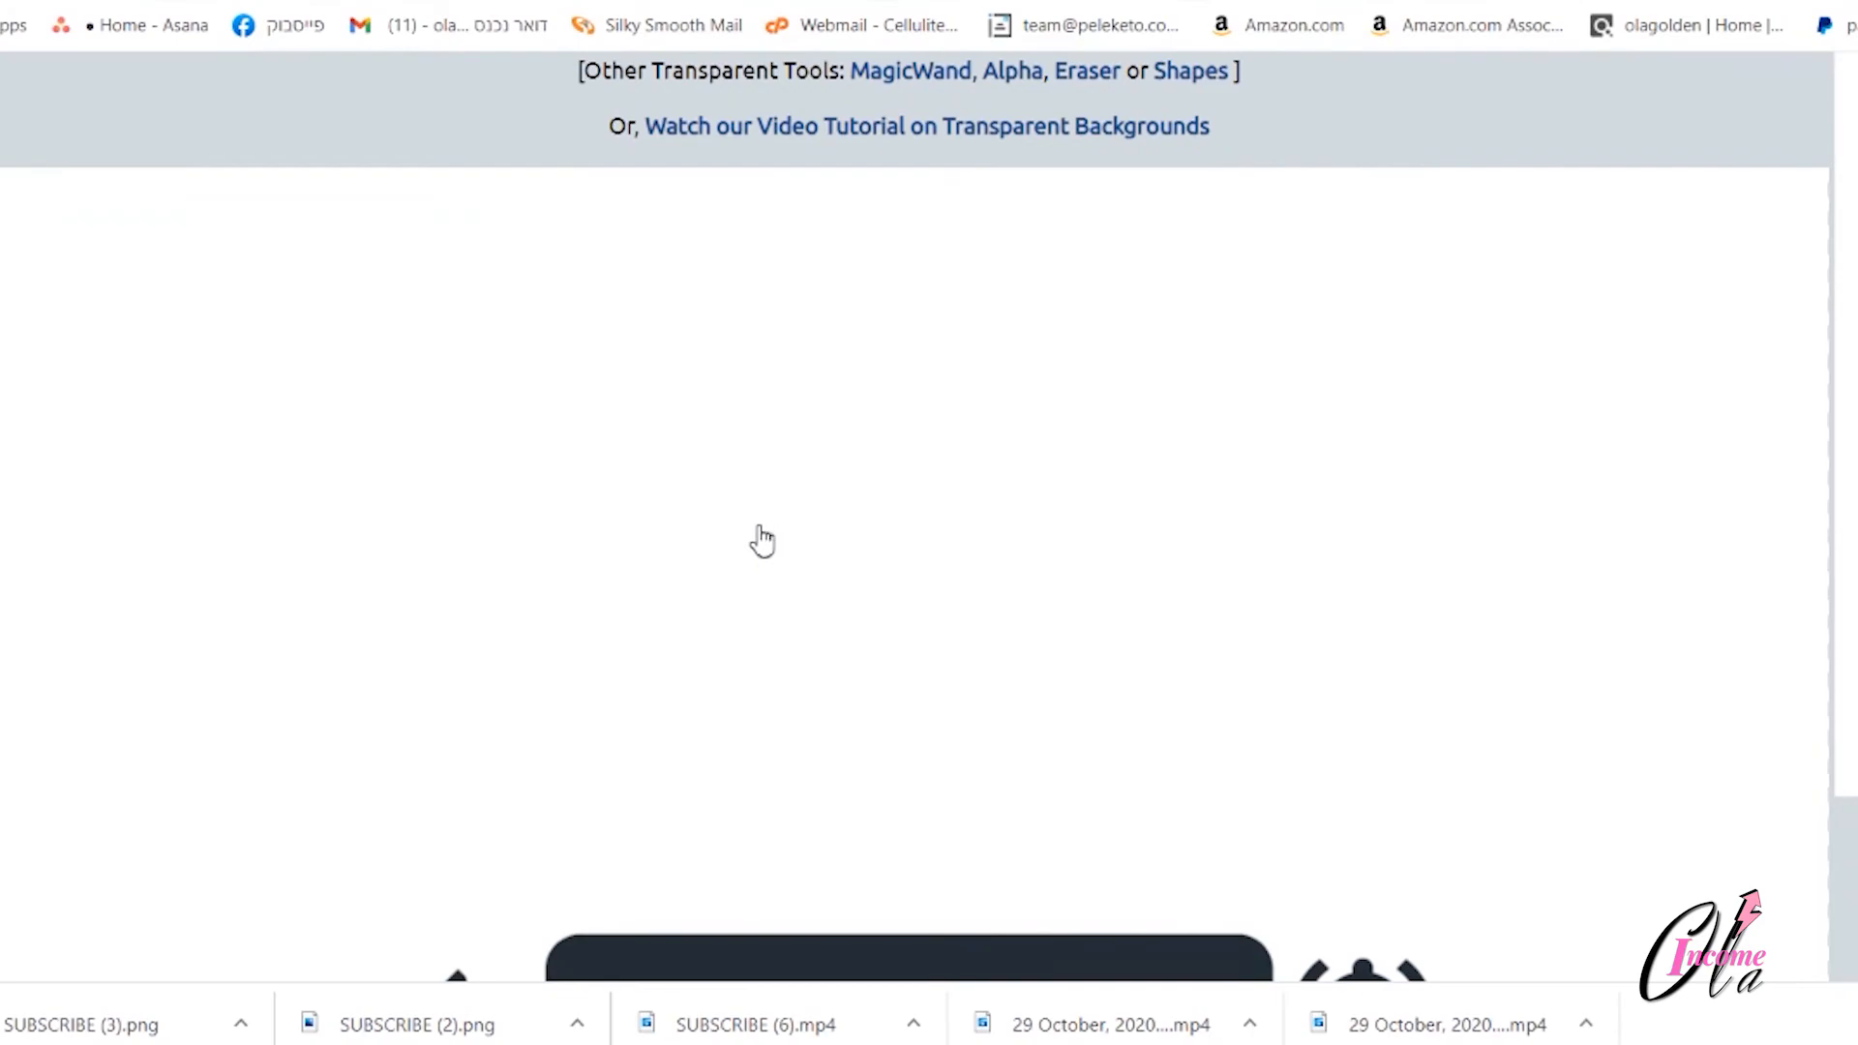
pyautogui.click(768, 571)
pyautogui.scroll(-8, 767, 572)
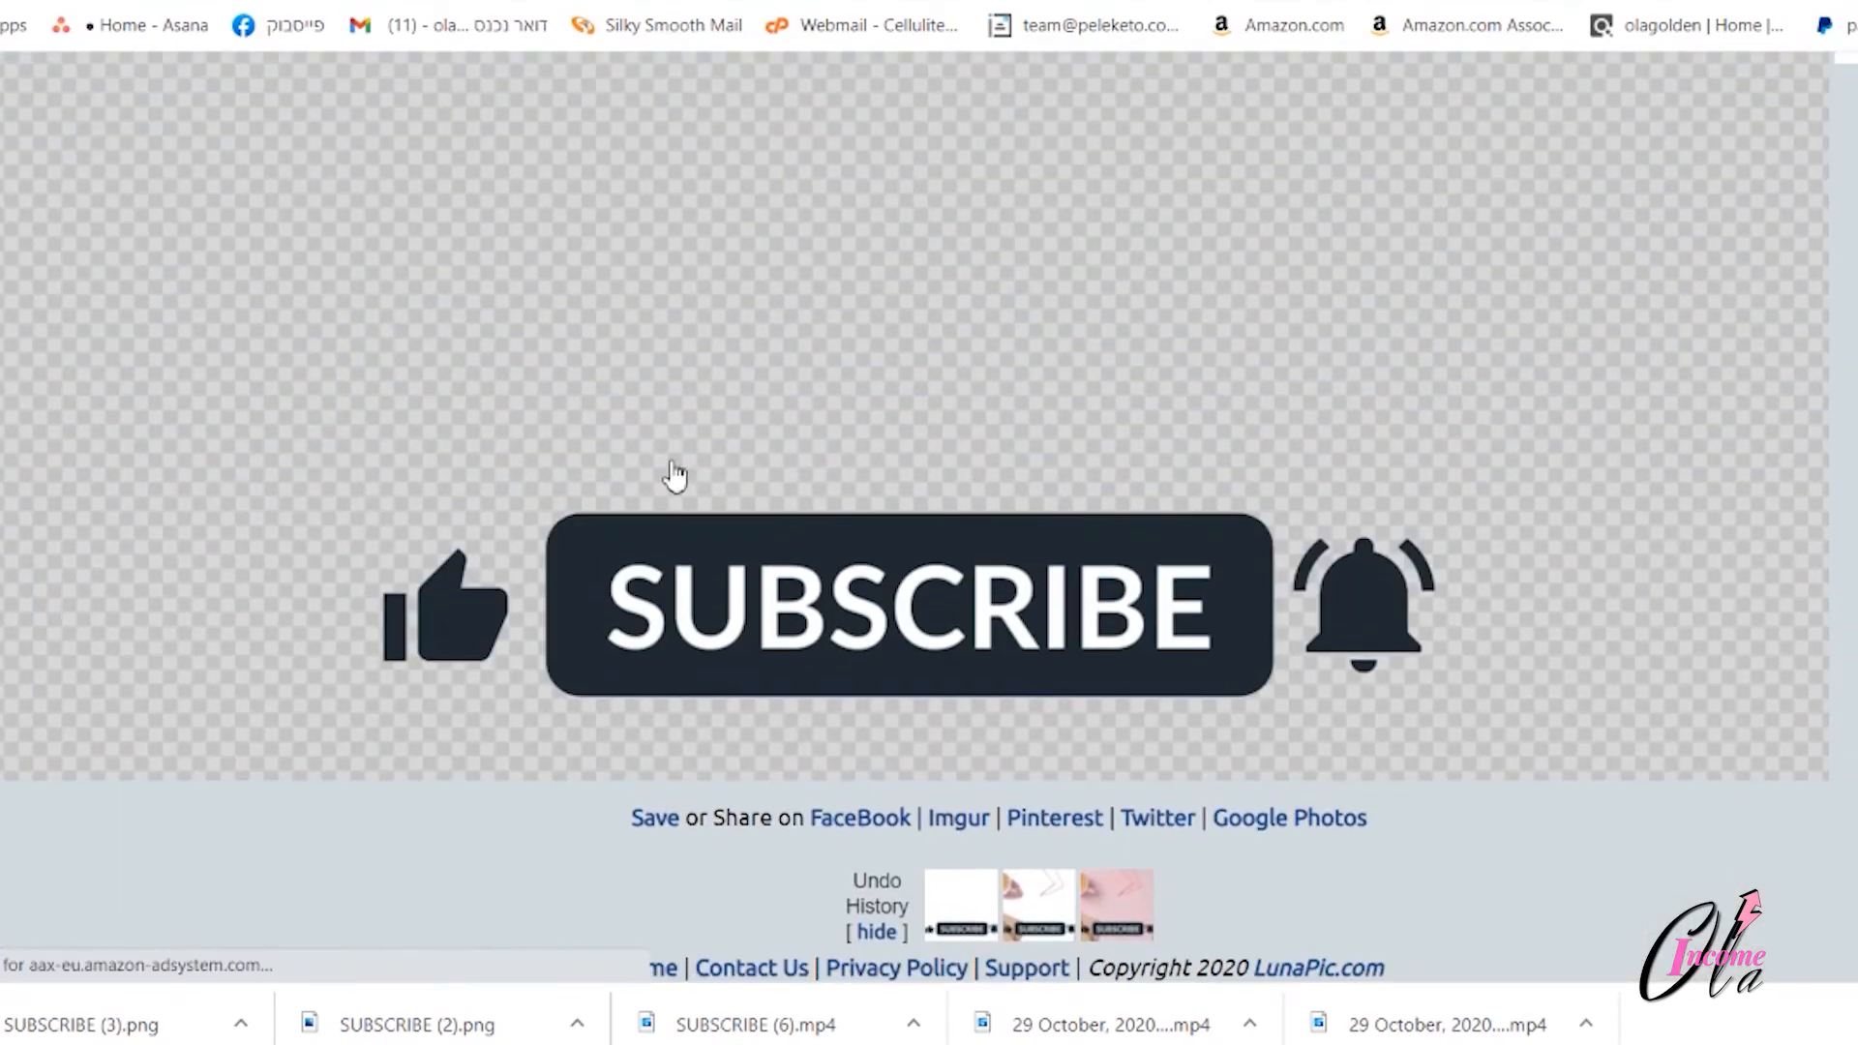
pyautogui.click(665, 829)
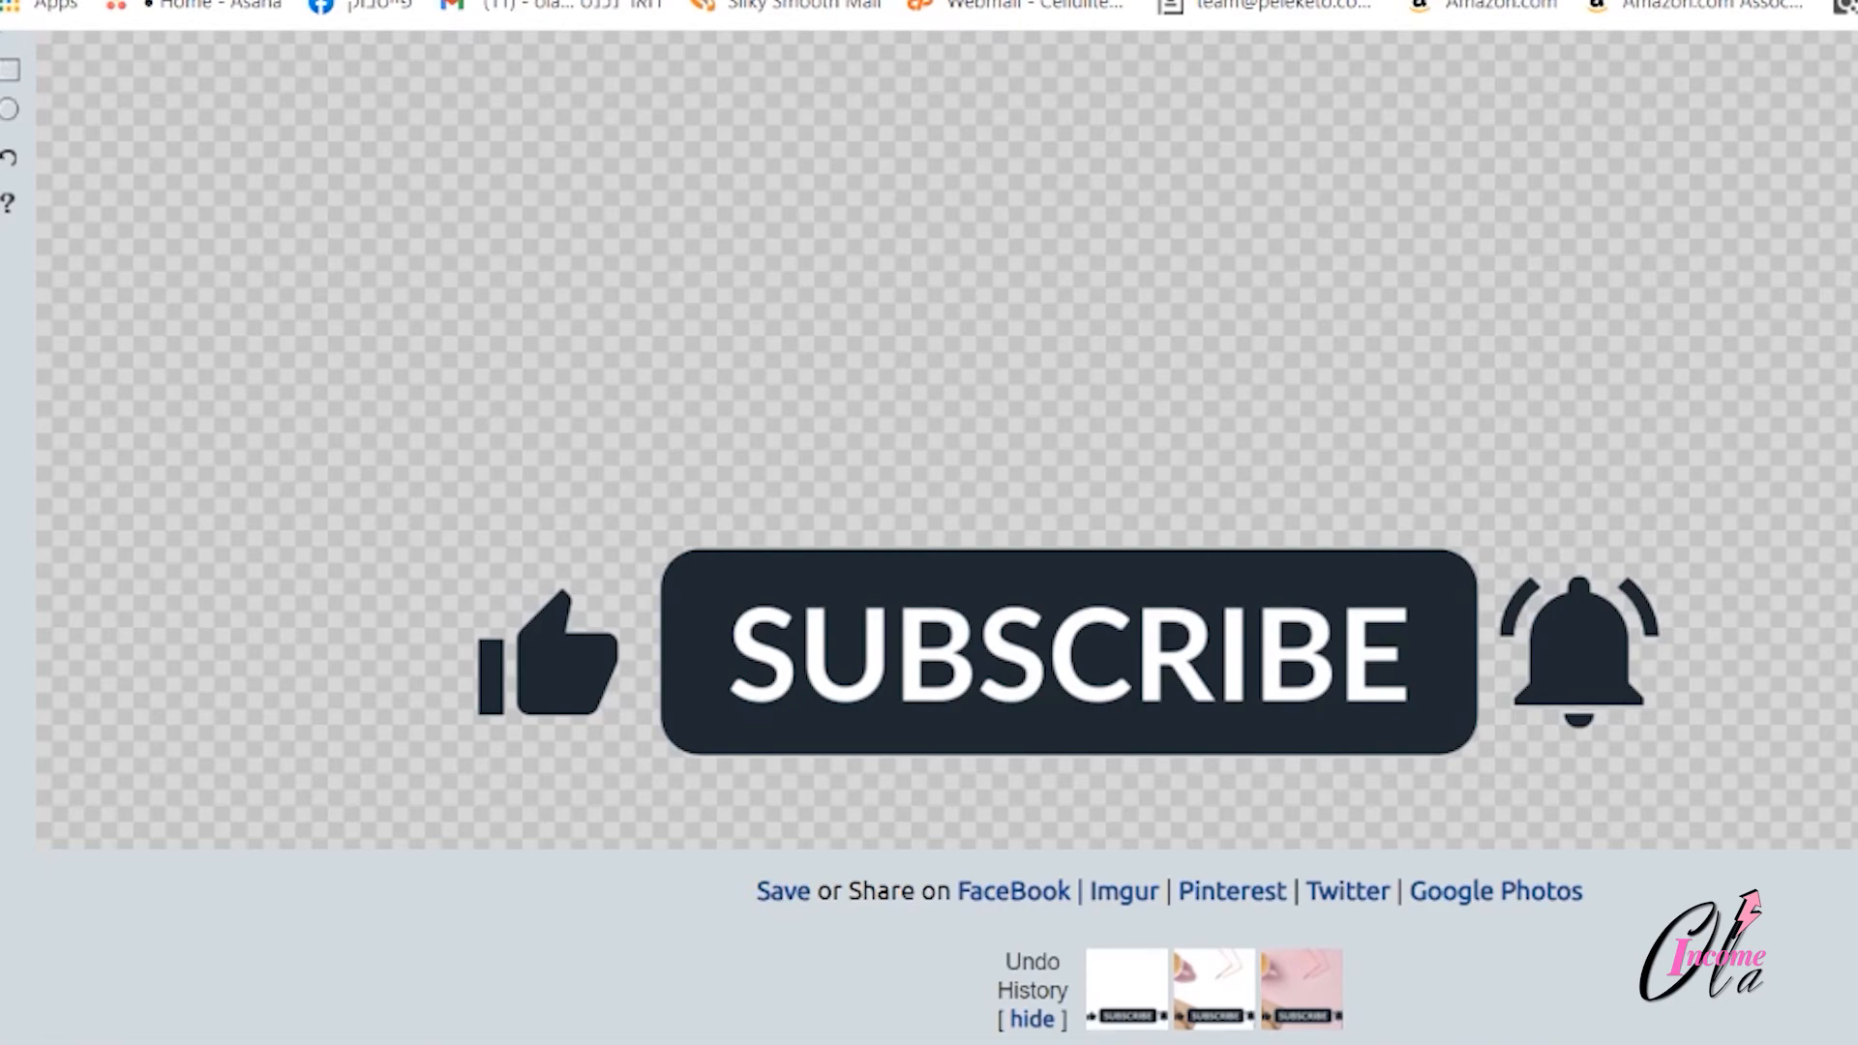
pyautogui.scroll(6, 929, 581)
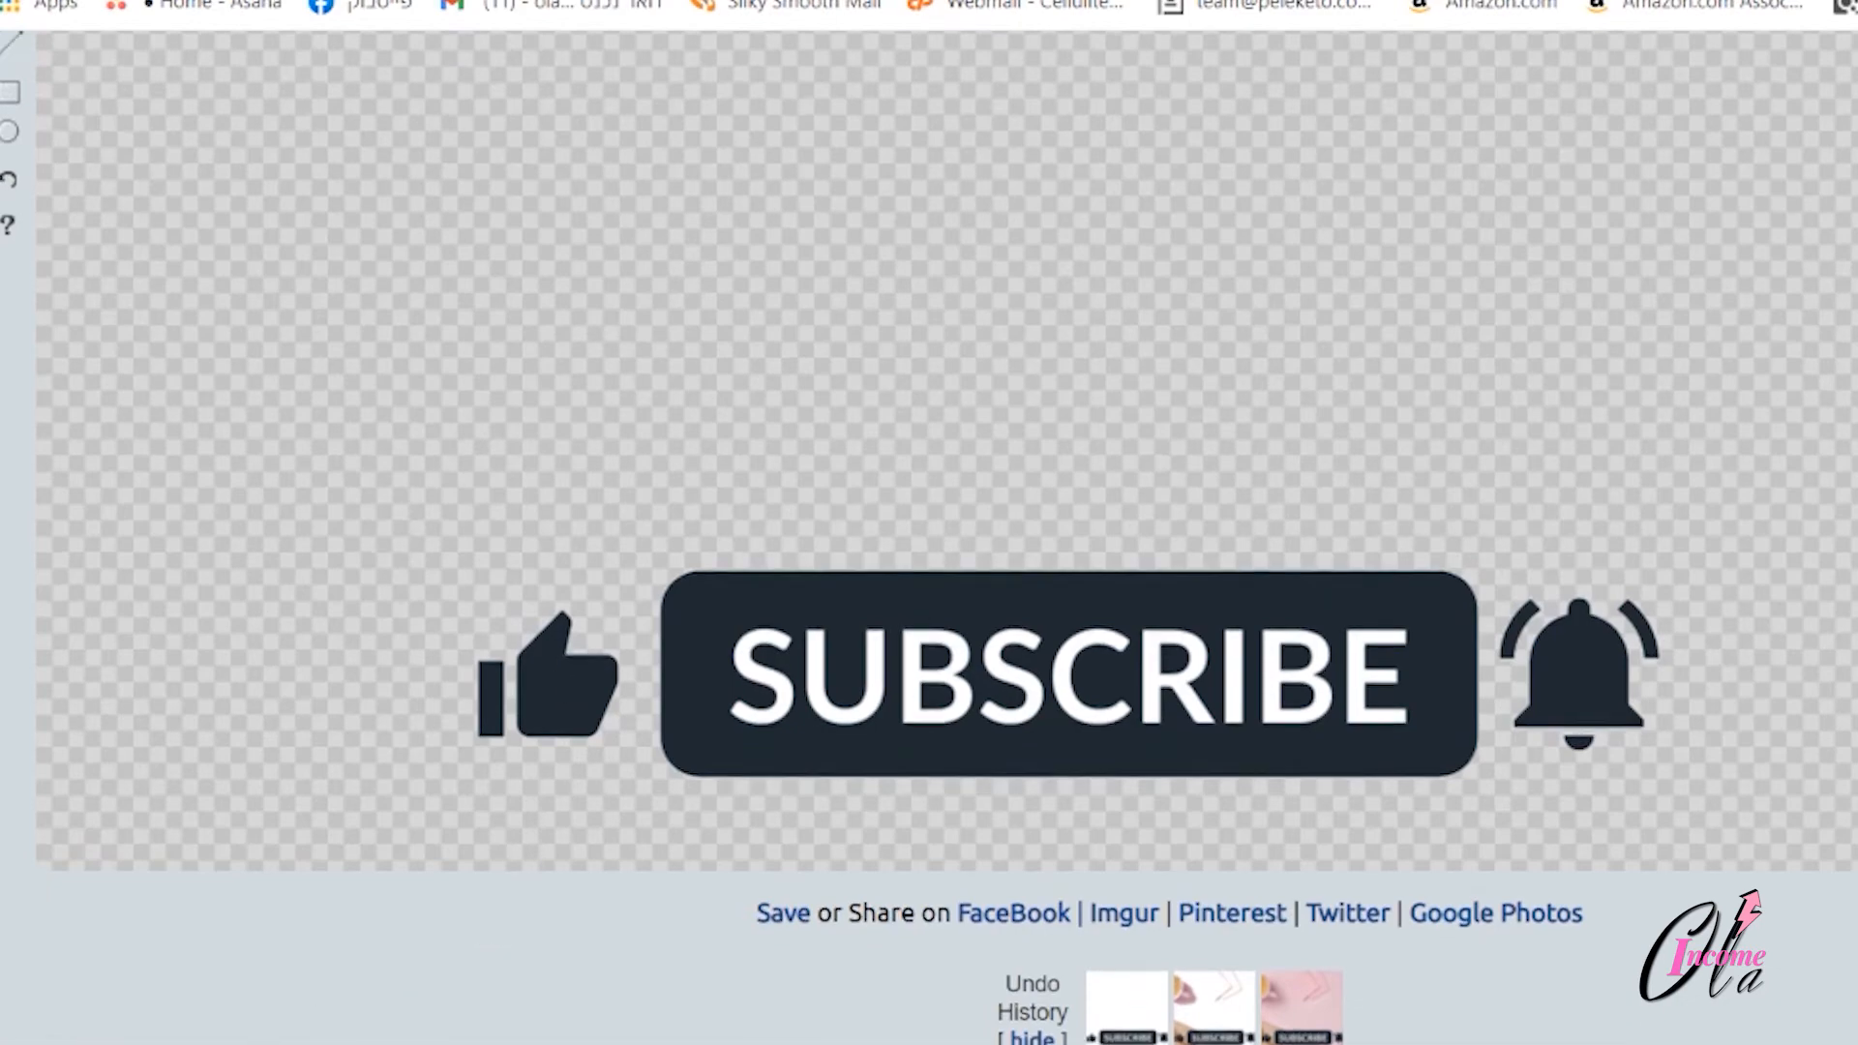